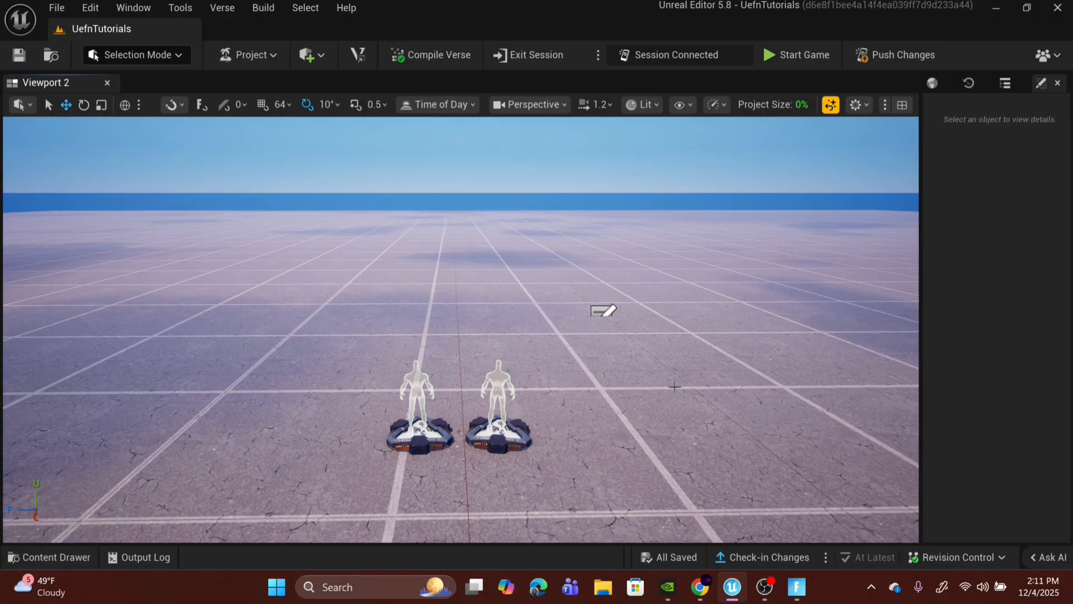
Select the Player 1 Spawn Pad with the 60° rotation and inspect its available Player Team options
{"action": "key", "text": "w"}
{"action": "right_click_drag", "start_coordinate": [634, 365], "coordinate": [633, 405]}
{"action": "key", "text": "d"}
{"action": "key", "text": "s"}
{"action": "key", "text": "w"}
{"action": "key", "text": "a"}
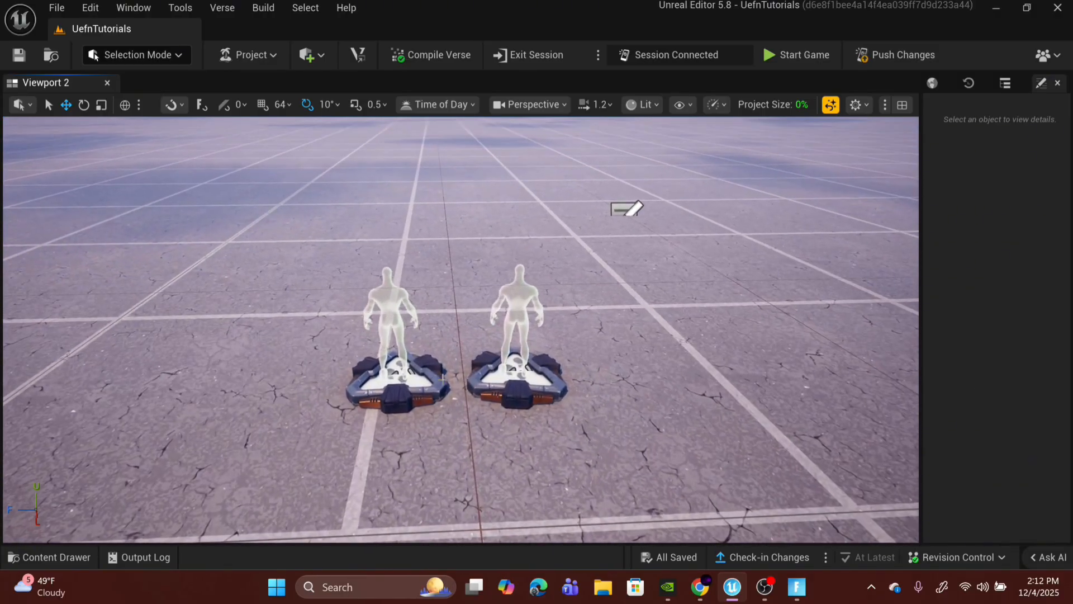
{"action": "left_click", "coordinate": [403, 313]}
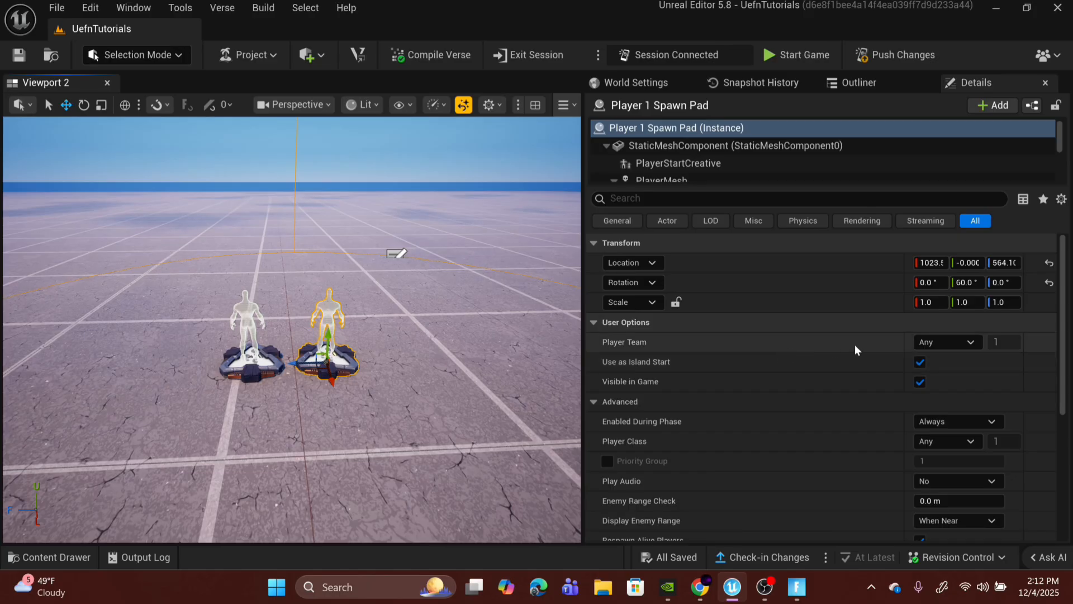
{"action": "left_click", "coordinate": [943, 342]}
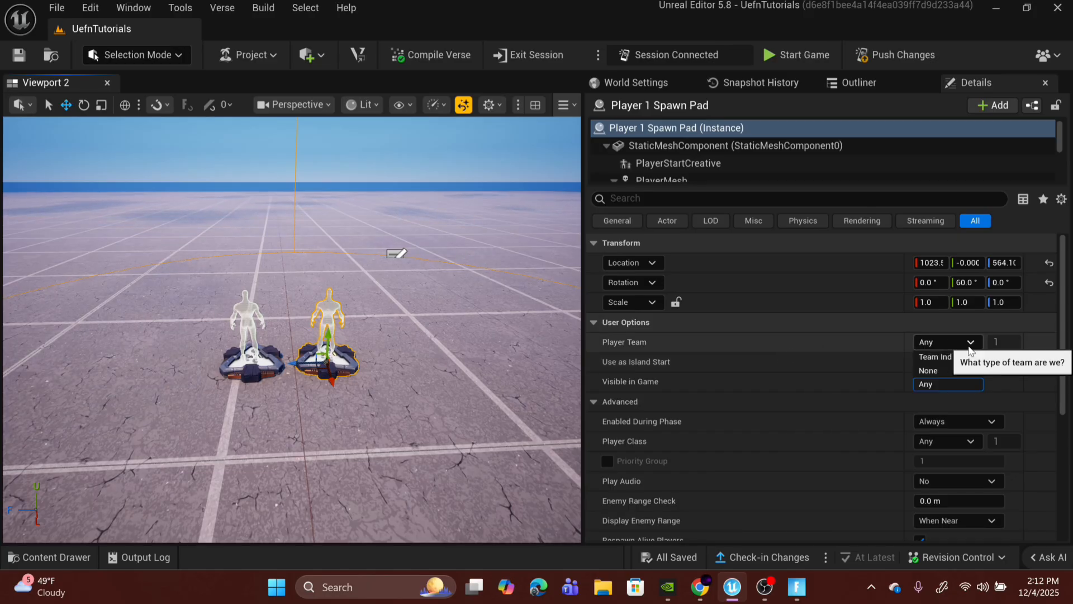
{"action": "left_click", "coordinate": [940, 341]}
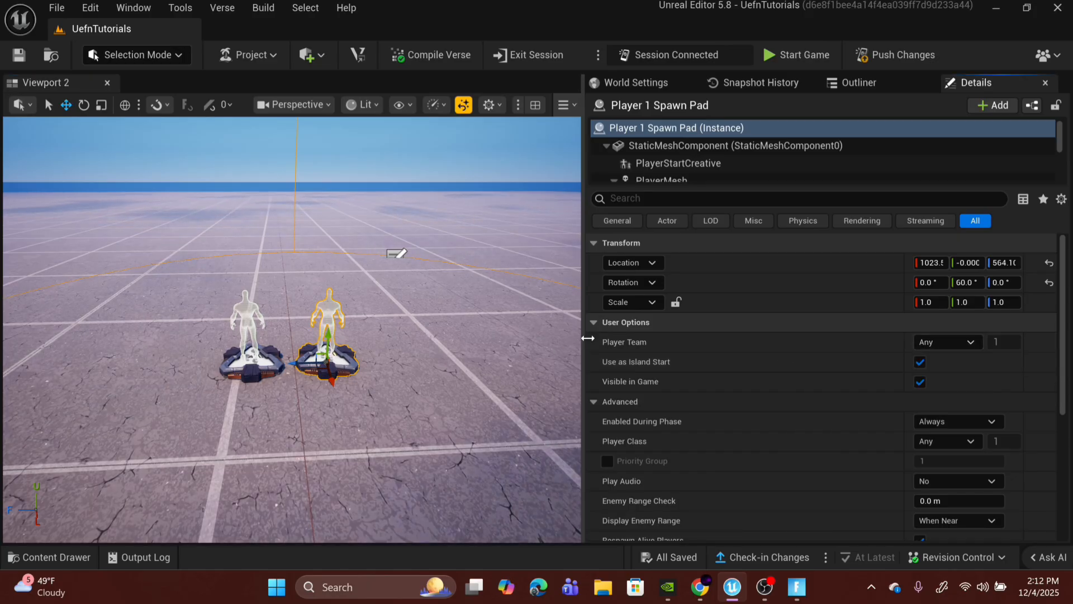
Resize the details area to about a third of the window, leaving more room for the viewport
{"action": "left_click_drag", "start_coordinate": [584, 334], "coordinate": [844, 334]}
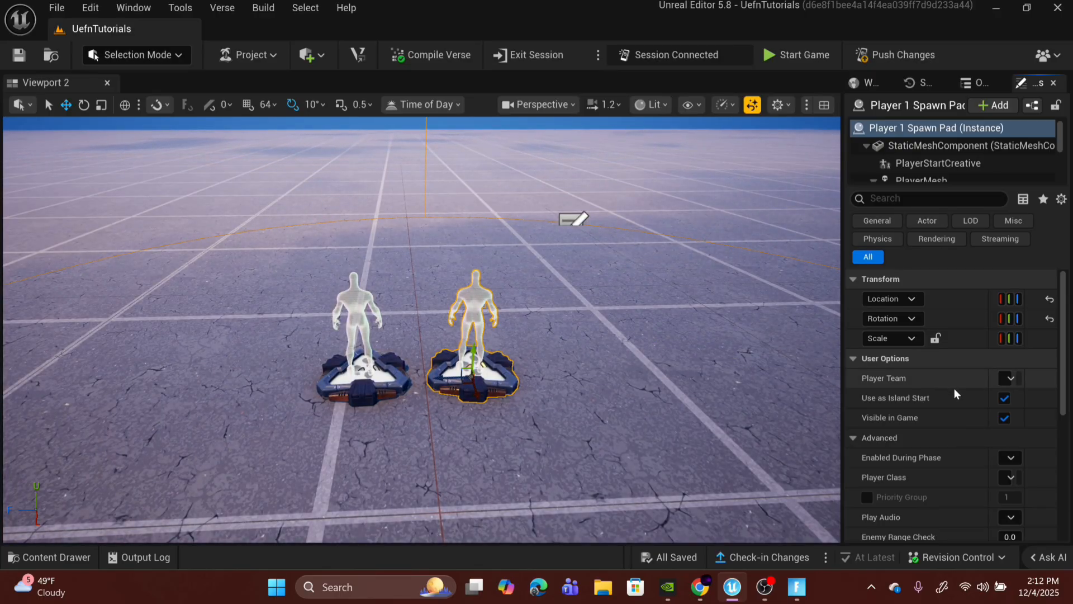
{"action": "left_click_drag", "start_coordinate": [842, 373], "coordinate": [709, 372]}
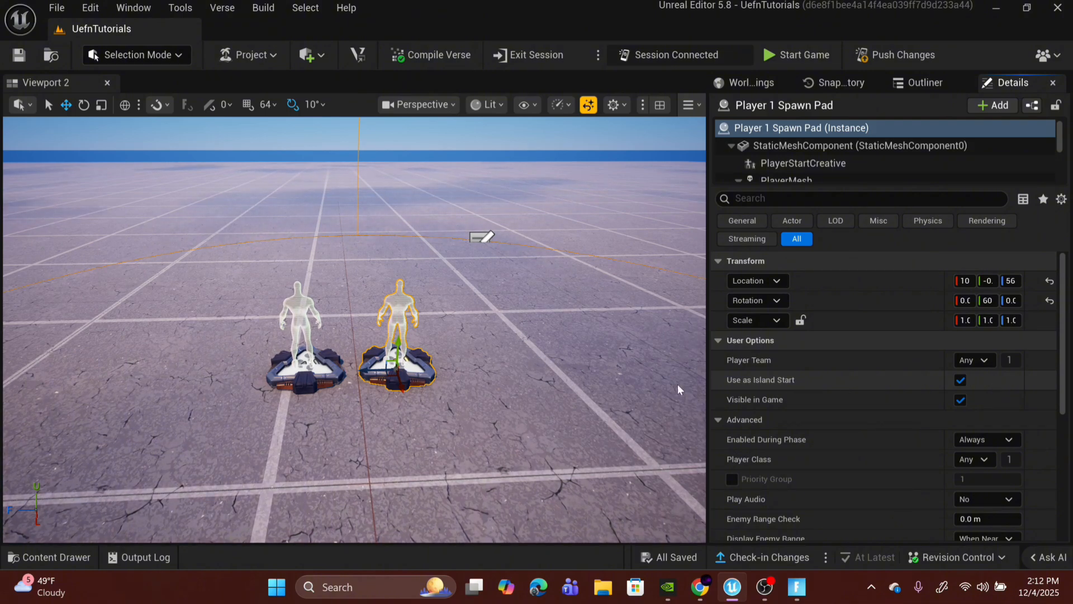
{"action": "right_click_drag", "start_coordinate": [538, 361], "coordinate": [539, 310]}
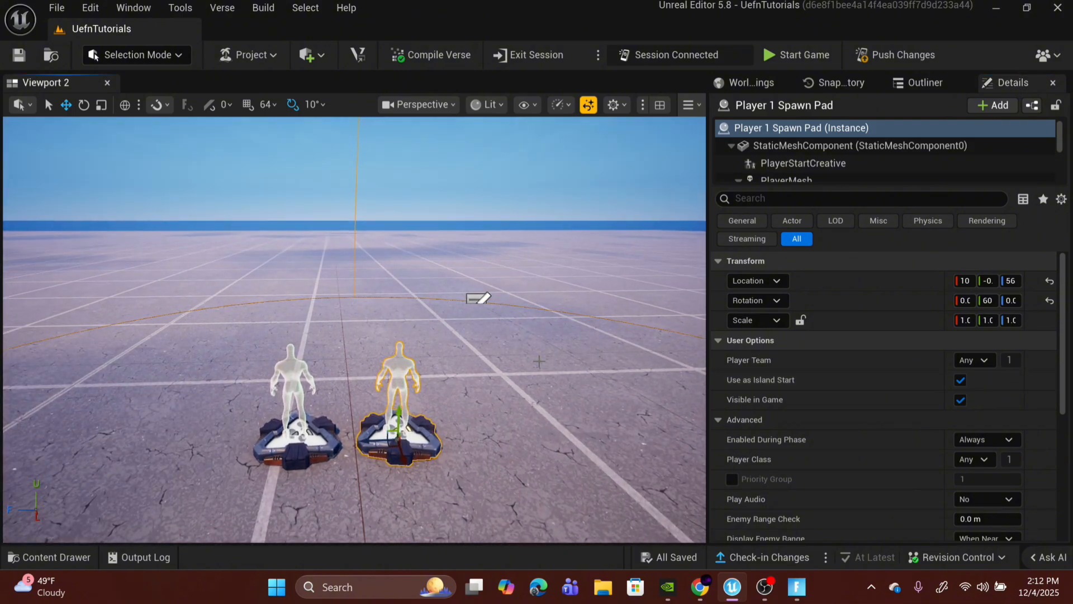
{"action": "right_click_drag", "start_coordinate": [408, 321], "coordinate": [408, 309]}
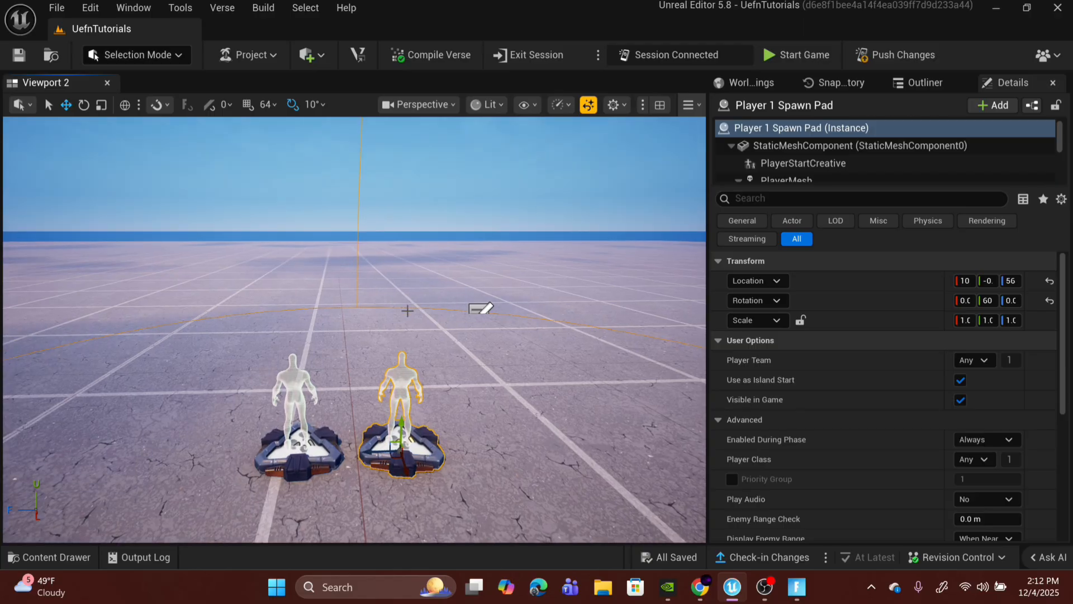
Search all content for "mutator" and place a Mutator Zone behind the two spawn pads
{"action": "left_click", "coordinate": [406, 308]}
{"action": "left_click", "coordinate": [78, 555]}
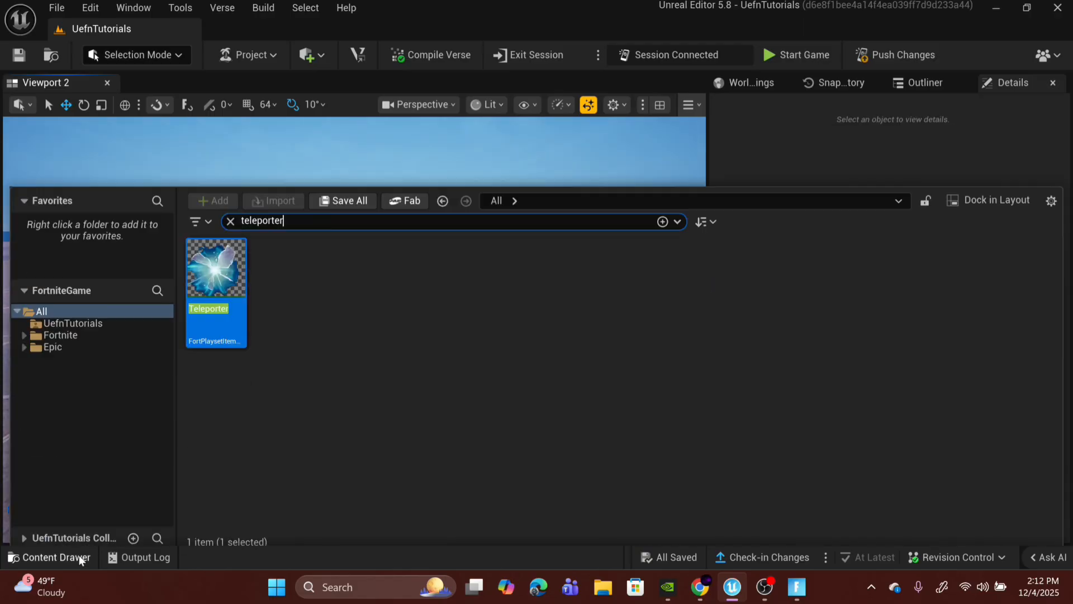
{"action": "key", "text": "BackSpace"}
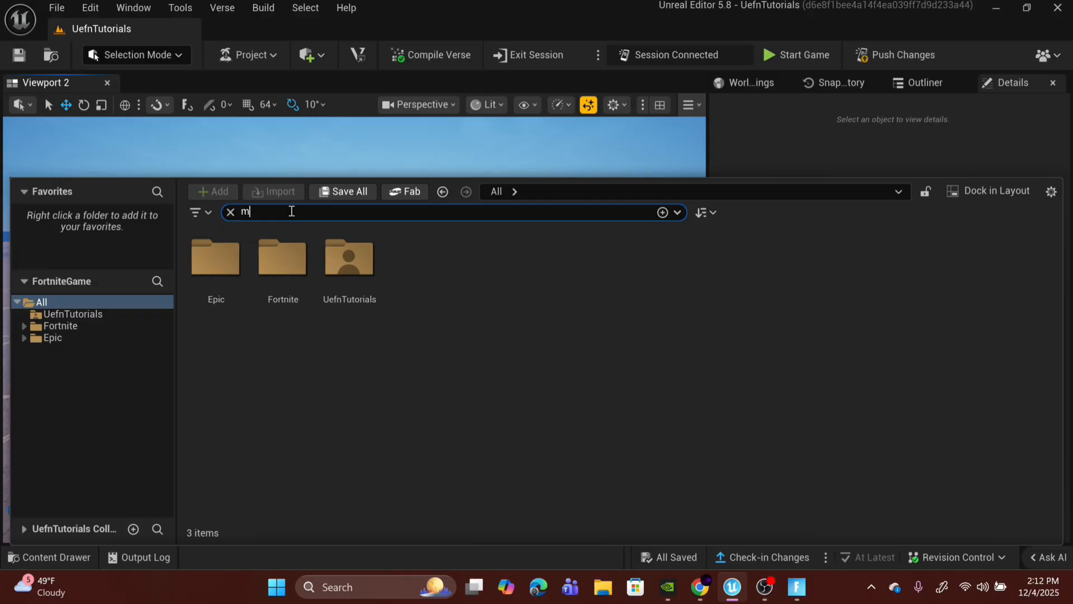
{"action": "type", "text": "mutator"}
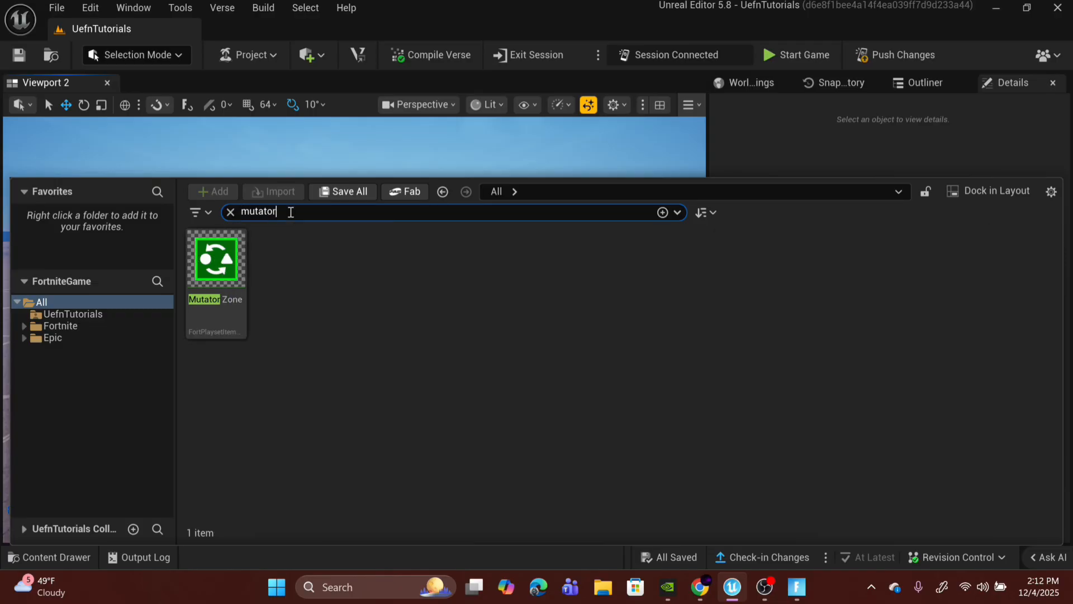
{"action": "left_click_drag", "start_coordinate": [216, 260], "coordinate": [351, 323]}
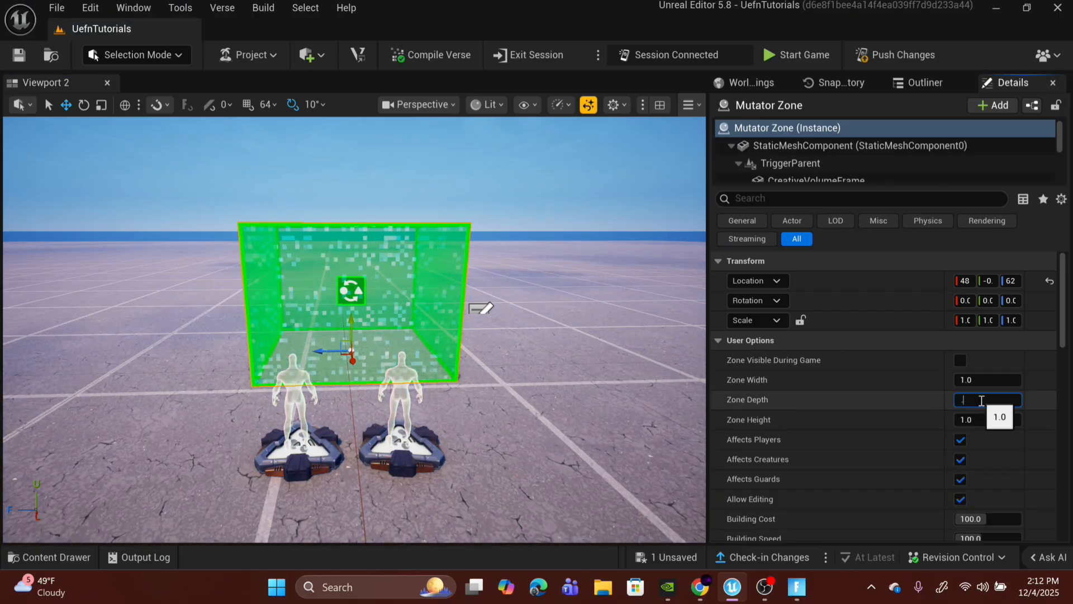
Set the Mutator Zone's depth to 0.2 and nudge the zone slightly
{"action": "type", "text": "0.2"}
{"action": "key", "text": "Return"}
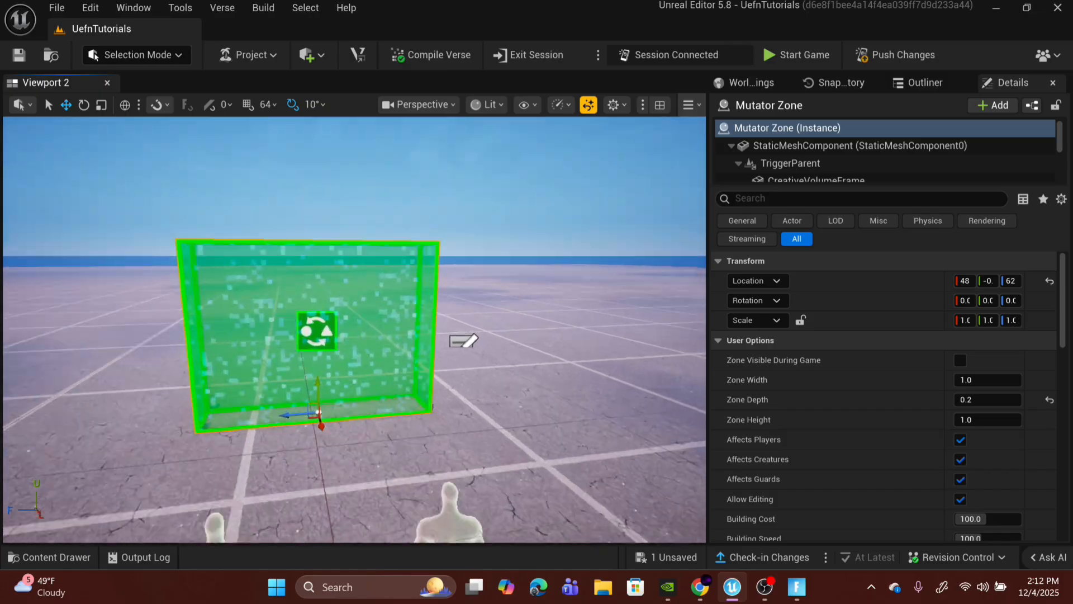
{"action": "right_click_drag", "start_coordinate": [203, 355], "coordinate": [347, 394]}
{"action": "left_click_drag", "start_coordinate": [204, 354], "coordinate": [201, 355]}
{"action": "right_click_drag", "start_coordinate": [355, 332], "coordinate": [240, 305]}
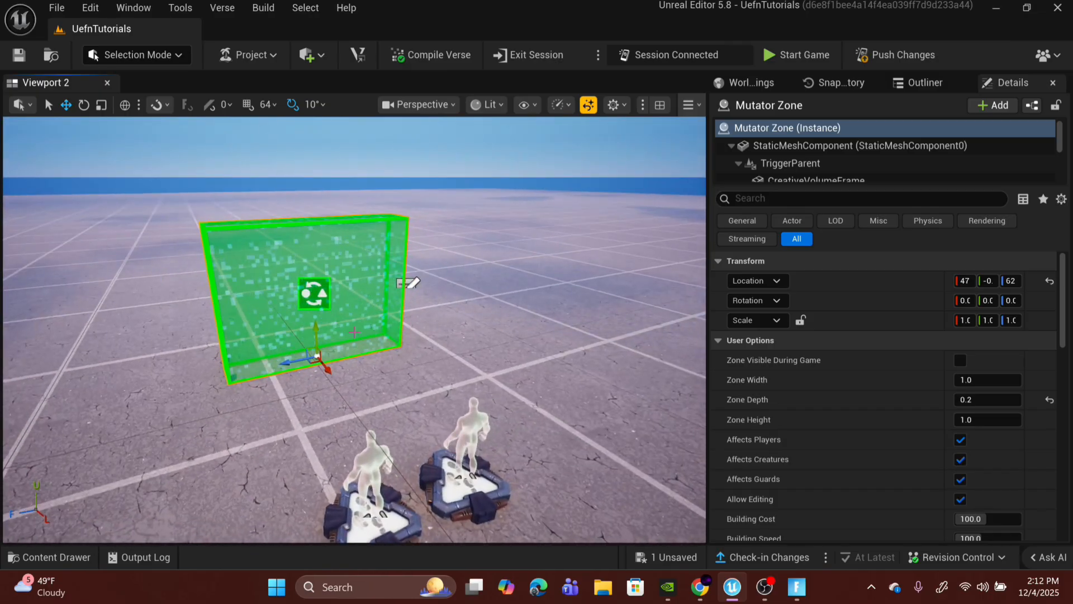
{"action": "right_click_drag", "start_coordinate": [355, 332], "coordinate": [58, 506]}
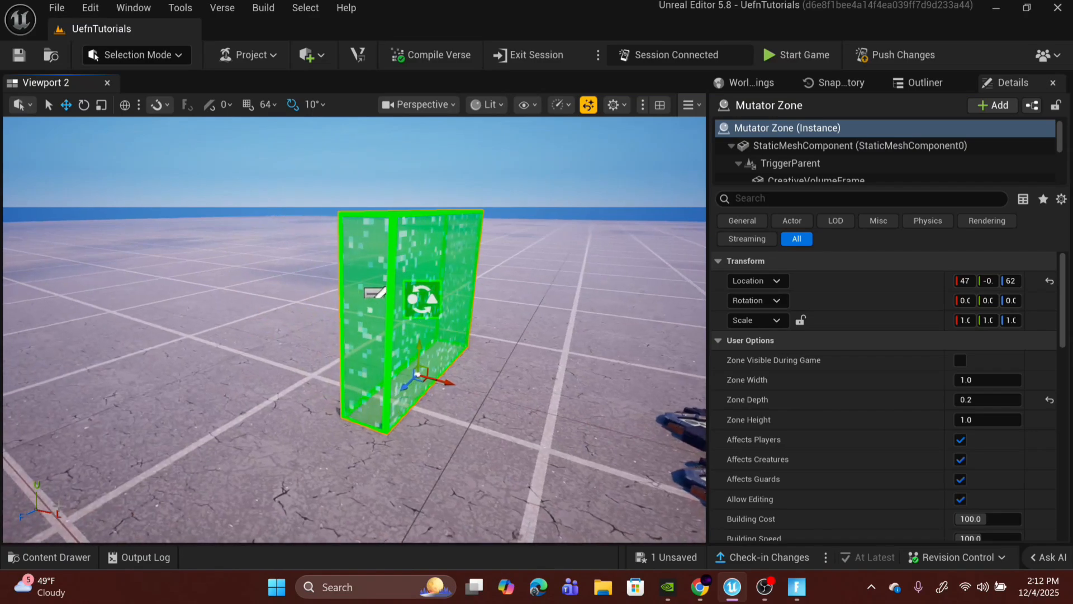
Search the content for "class selec" and place a Class Selector behind the Mutator Zone
{"action": "left_click", "coordinate": [56, 556]}
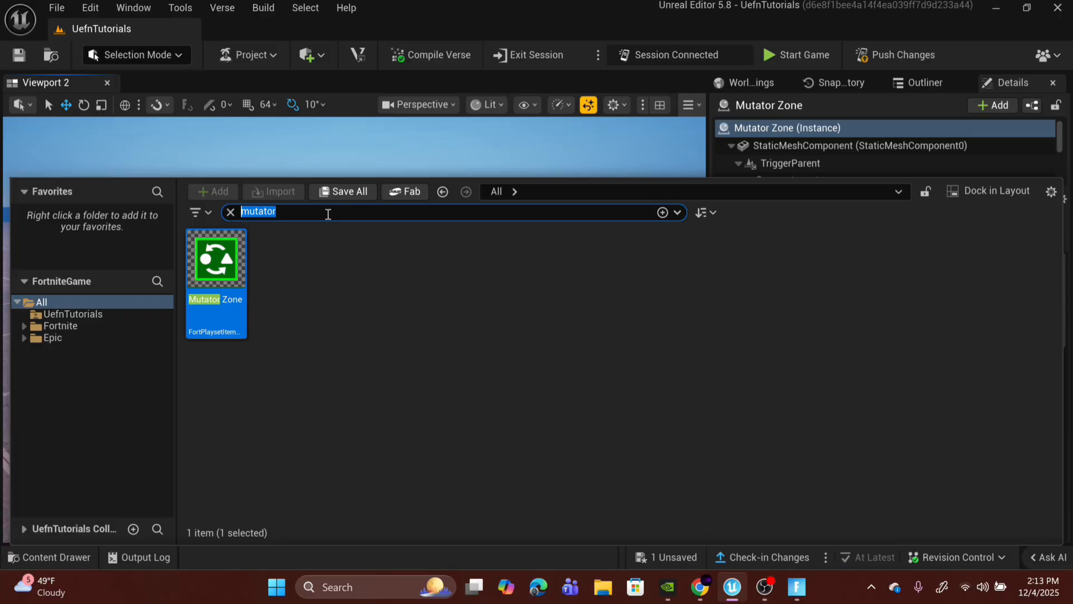
{"action": "key", "text": "BackSpace"}
{"action": "key", "text": "BackSpace"}
{"action": "type", "text": "ss selec"}
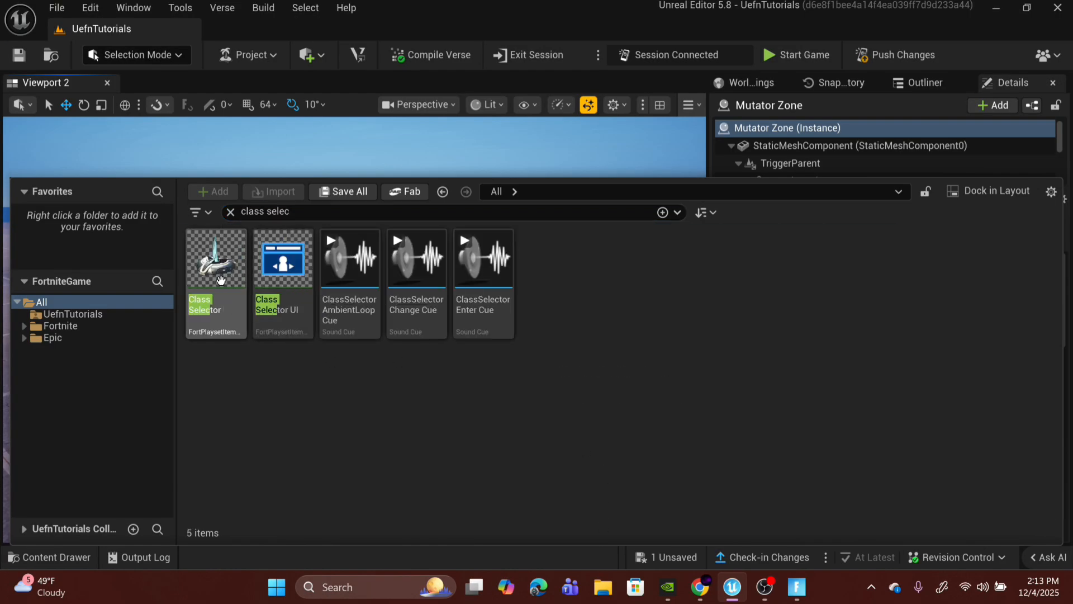
{"action": "left_click_drag", "start_coordinate": [215, 260], "coordinate": [317, 330]}
{"action": "key", "text": "f"}
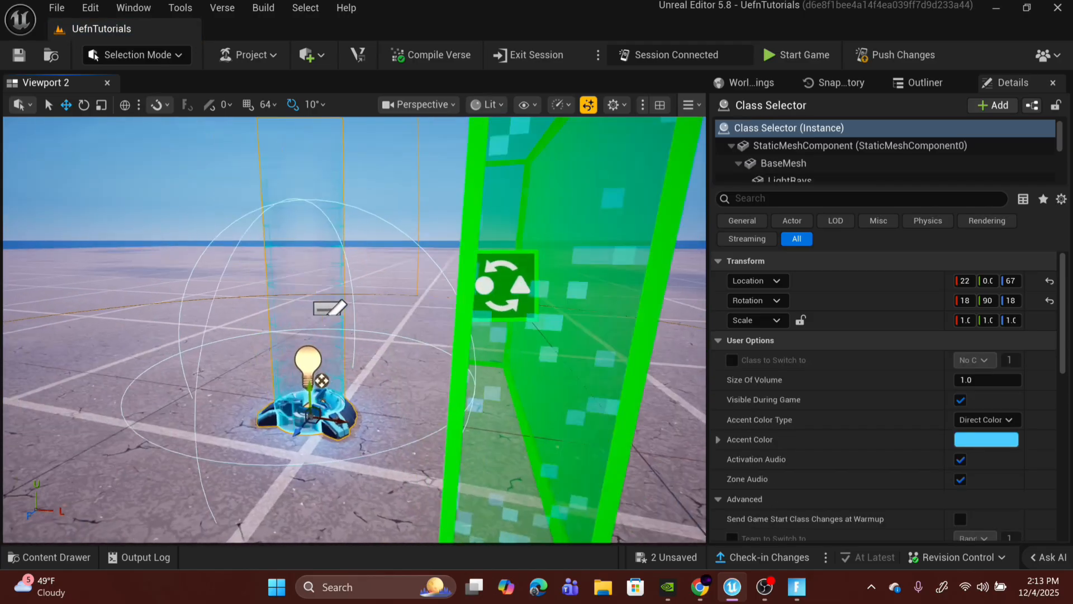
Lower the Class Selector to ground level behind the Mutator Zone
{"action": "right_click_drag", "start_coordinate": [316, 330], "coordinate": [335, 352]}
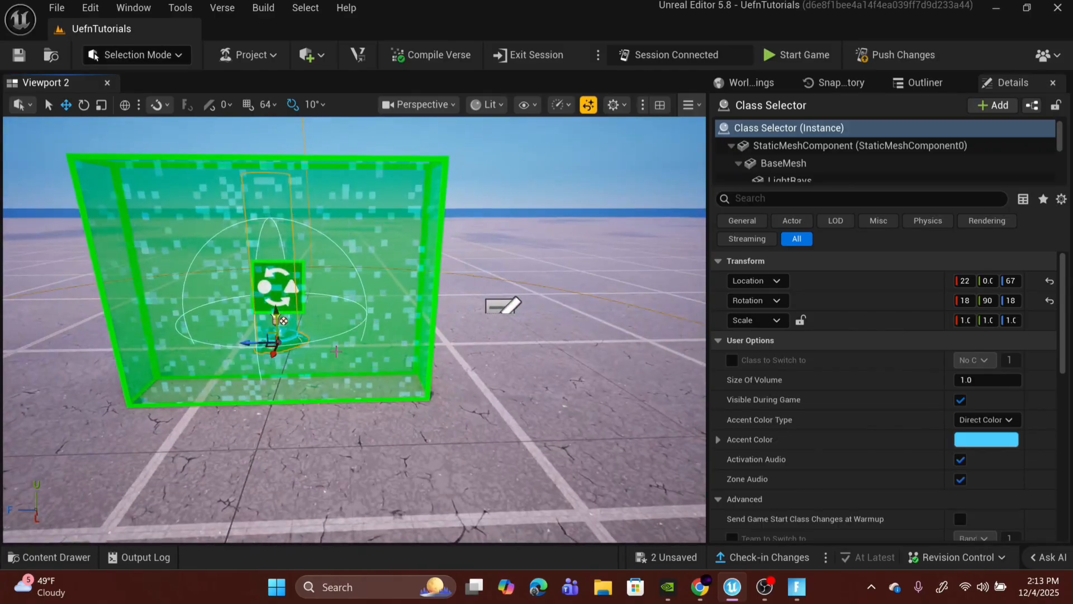
{"action": "left_click", "coordinate": [337, 352], "text": "shift"}
{"action": "left_click_drag", "start_coordinate": [259, 387], "coordinate": [316, 387]}
{"action": "right_click_drag", "start_coordinate": [316, 388], "coordinate": [327, 430]}
{"action": "left_click", "coordinate": [372, 367]}
{"action": "key", "text": "w"}
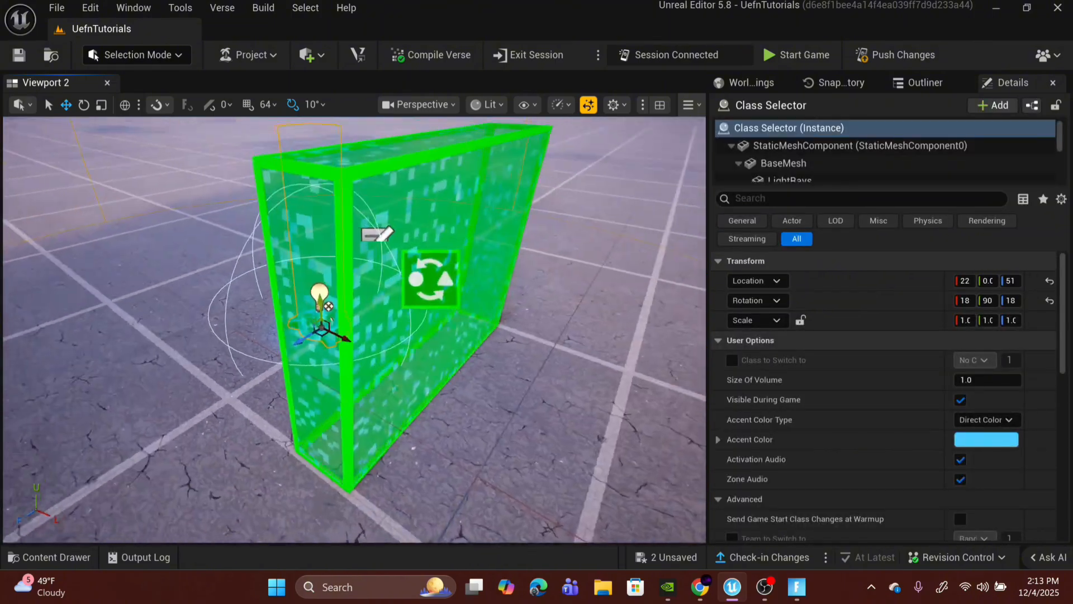
Search the content for "teleporter" and place a Teleporter on the ground beyond the Class Selector
{"action": "mouse_move", "coordinate": [327, 431]}
{"action": "right_mouse_down"}
{"action": "mouse_move", "coordinate": [302, 428]}
{"action": "mouse_move", "coordinate": [347, 419]}
{"action": "mouse_move", "coordinate": [327, 413]}
{"action": "right_mouse_up"}
{"action": "left_click", "coordinate": [48, 557]}
{"action": "left_click_drag", "start_coordinate": [312, 212], "coordinate": [105, 211]}
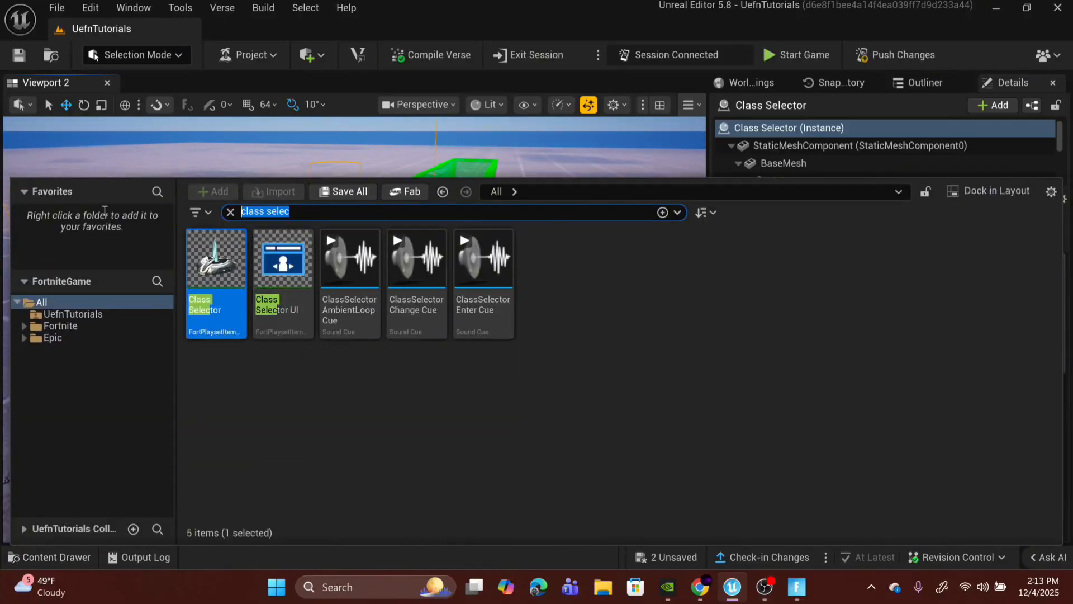
{"action": "type", "text": "telep"}
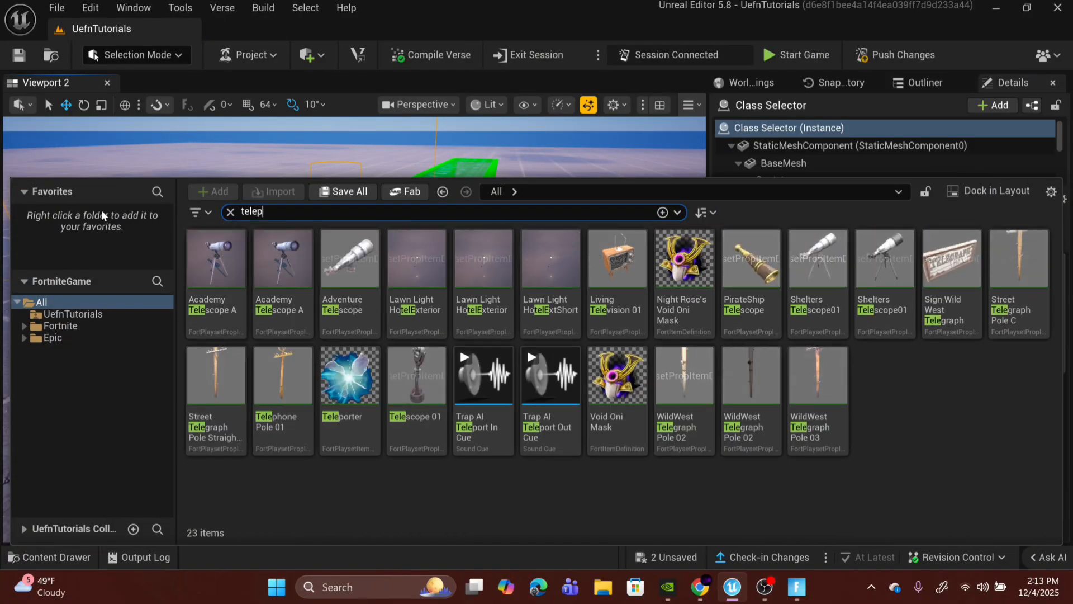
{"action": "type", "text": "orter"}
{"action": "left_click_drag", "start_coordinate": [215, 279], "coordinate": [210, 227]}
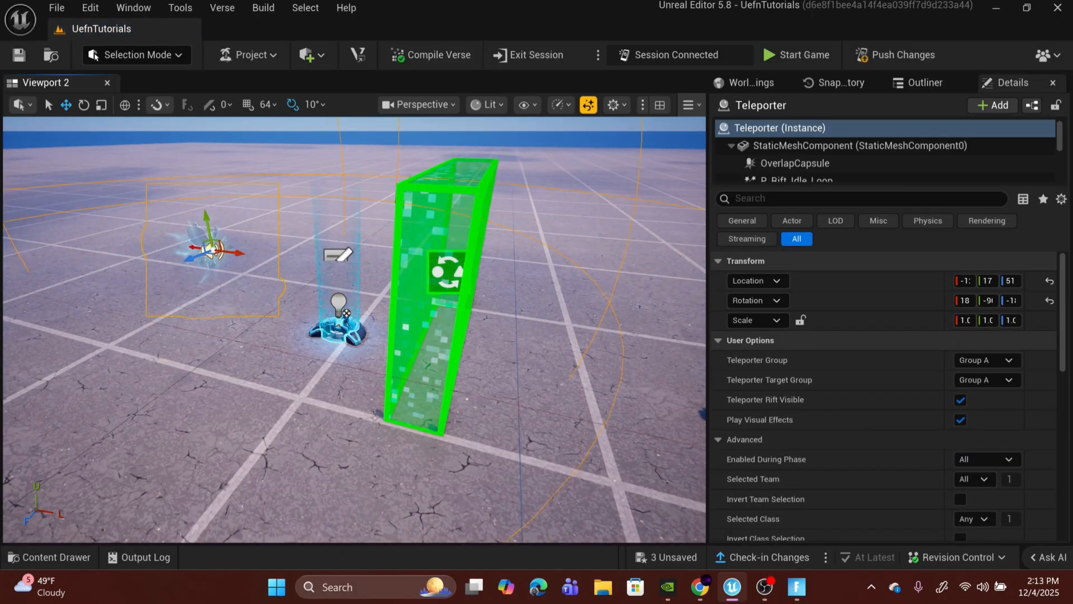
{"action": "key", "text": "f"}
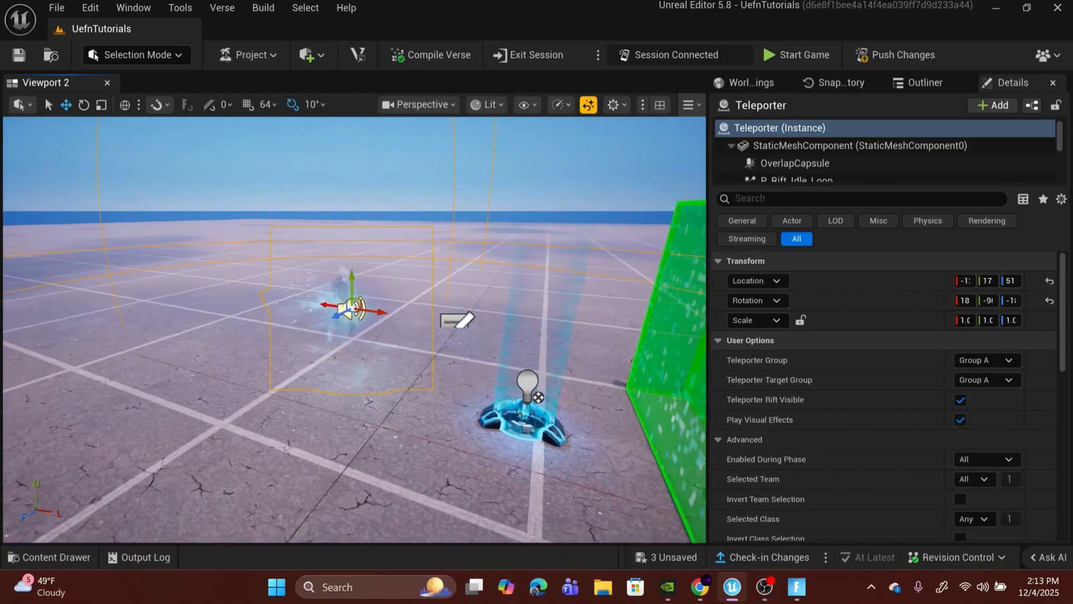
Search the content for "player count" and place a Player Counter beside the Mutator Zone
{"action": "key", "text": "d"}
{"action": "right_click_drag", "start_coordinate": [353, 328], "coordinate": [260, 329]}
{"action": "key", "text": "w"}
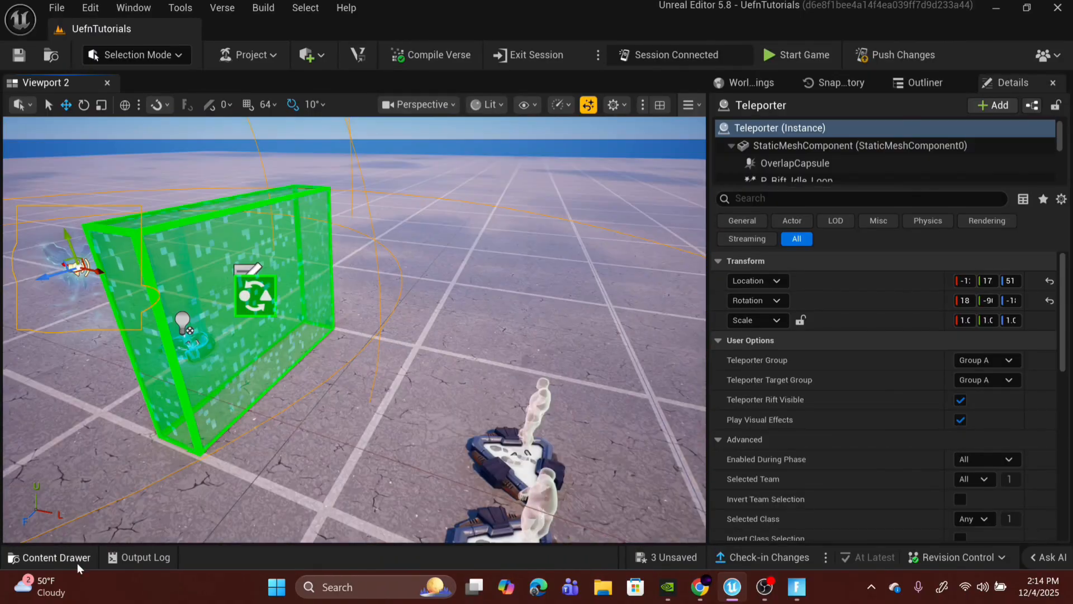
{"action": "left_click", "coordinate": [77, 560]}
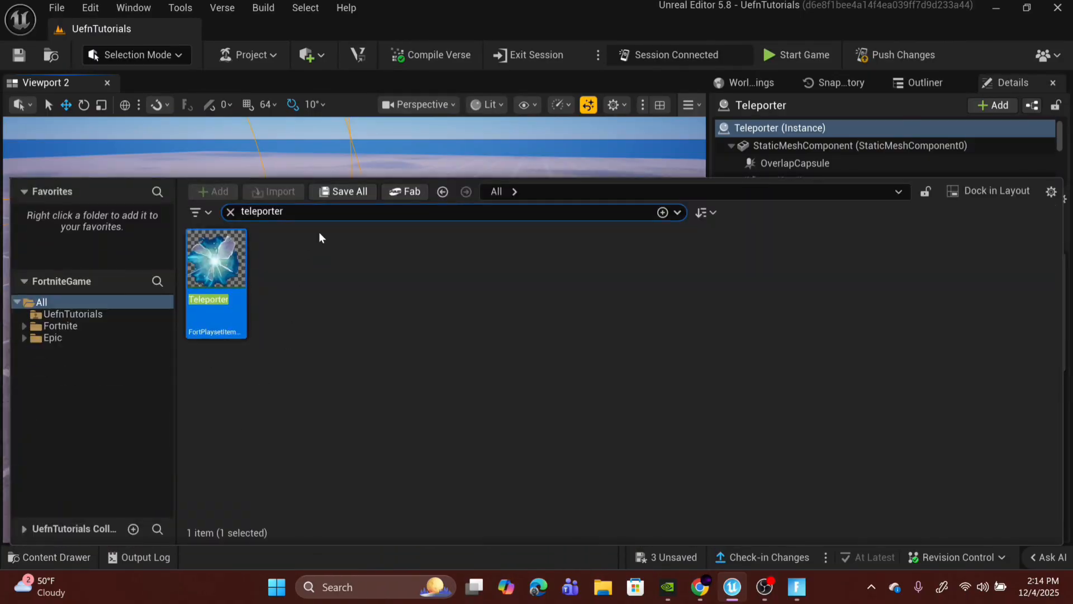
{"action": "key", "text": "ctrl+a"}
{"action": "type", "text": "pl"}
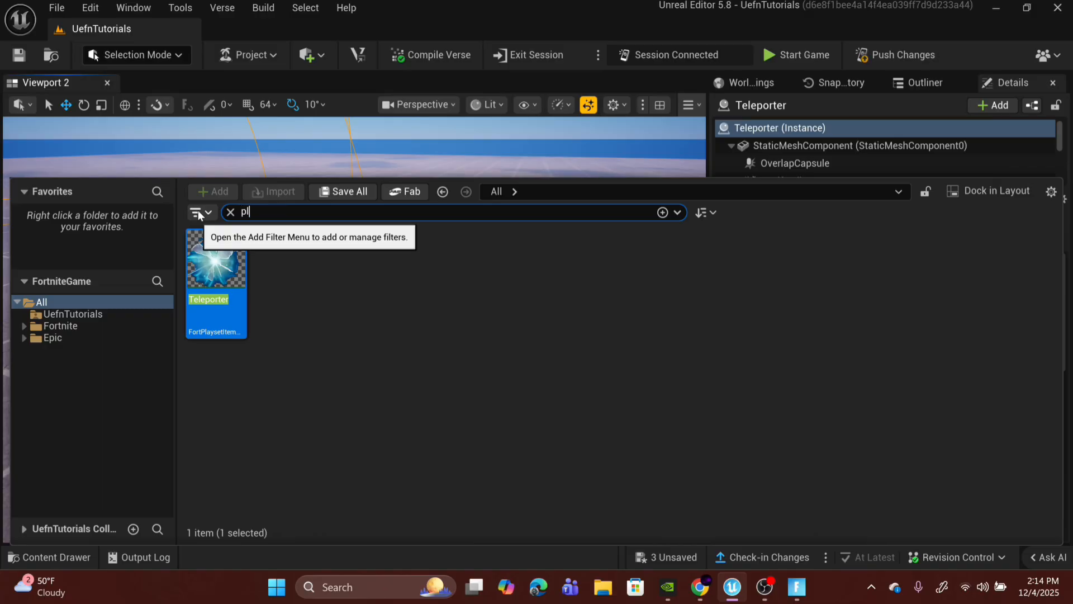
{"action": "type", "text": "ayer "}
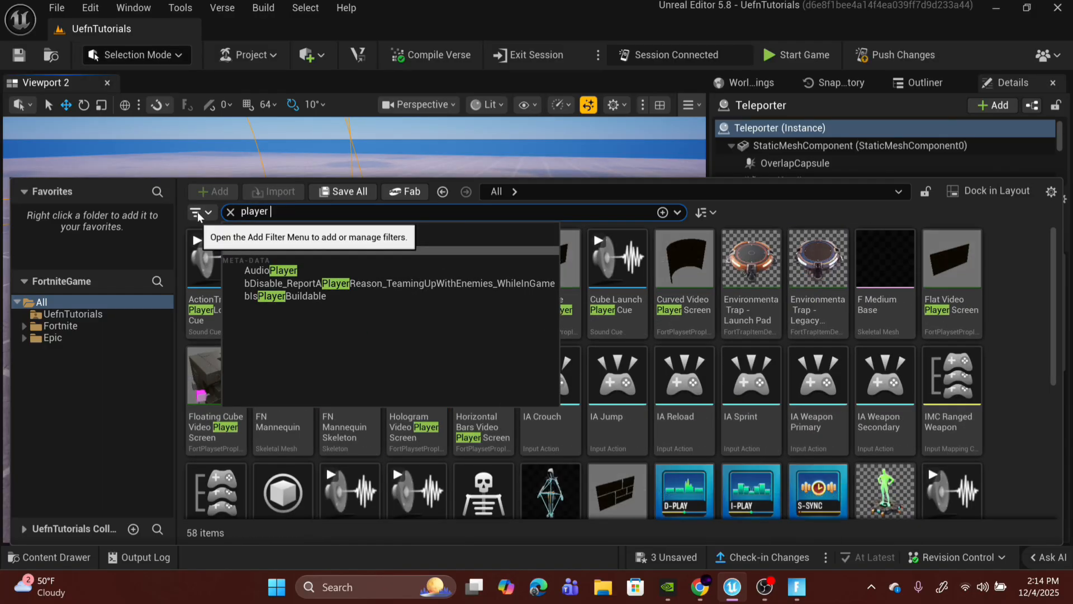
{"action": "type", "text": "count"}
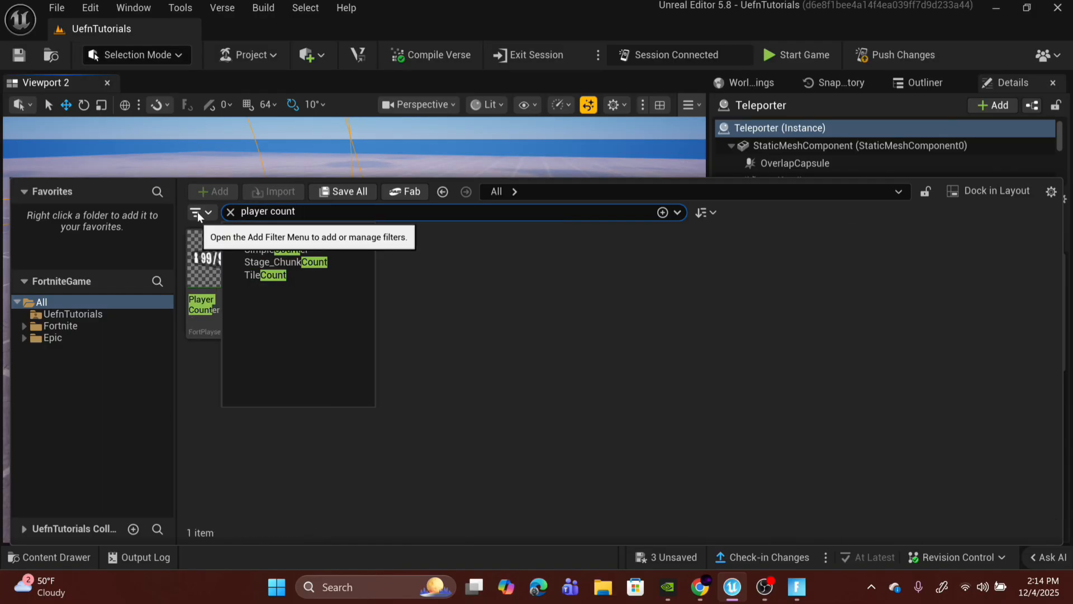
{"action": "left_click_drag", "start_coordinate": [204, 263], "coordinate": [115, 481]}
Raise the Player Counter above the ground and move it farther from the Mutator Zone's side
{"action": "right_click_drag", "start_coordinate": [283, 470], "coordinate": [210, 470]}
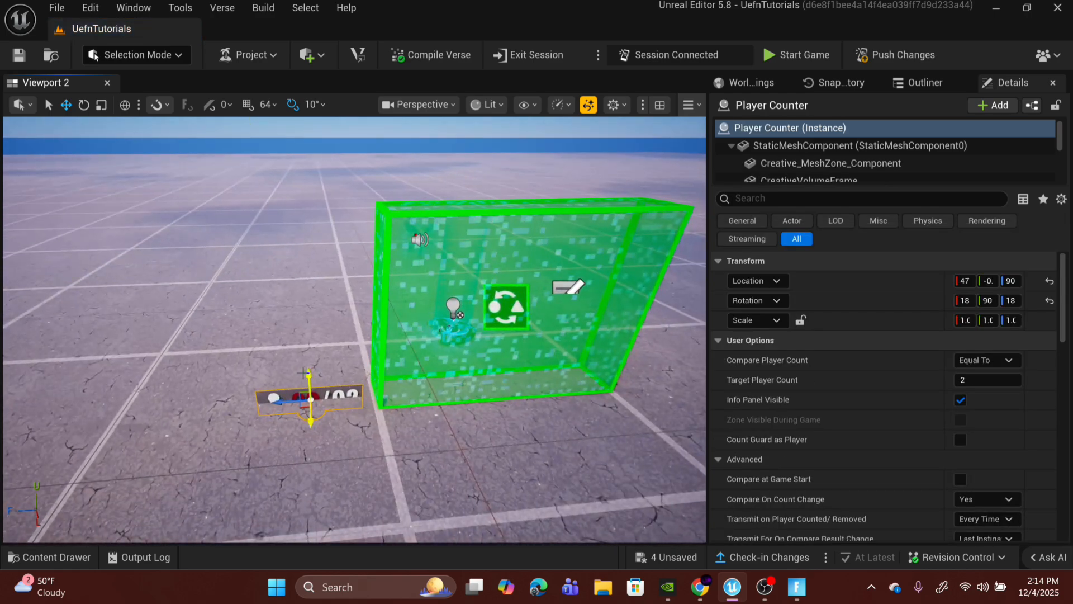
{"action": "left_click_drag", "start_coordinate": [306, 374], "coordinate": [222, 341]}
{"action": "right_click_drag", "start_coordinate": [418, 342], "coordinate": [497, 351]}
Search the content for "team setting" and place a Team Settings & Inventory device between the Mutator Zone and the spawn pads
{"action": "left_click", "coordinate": [55, 557]}
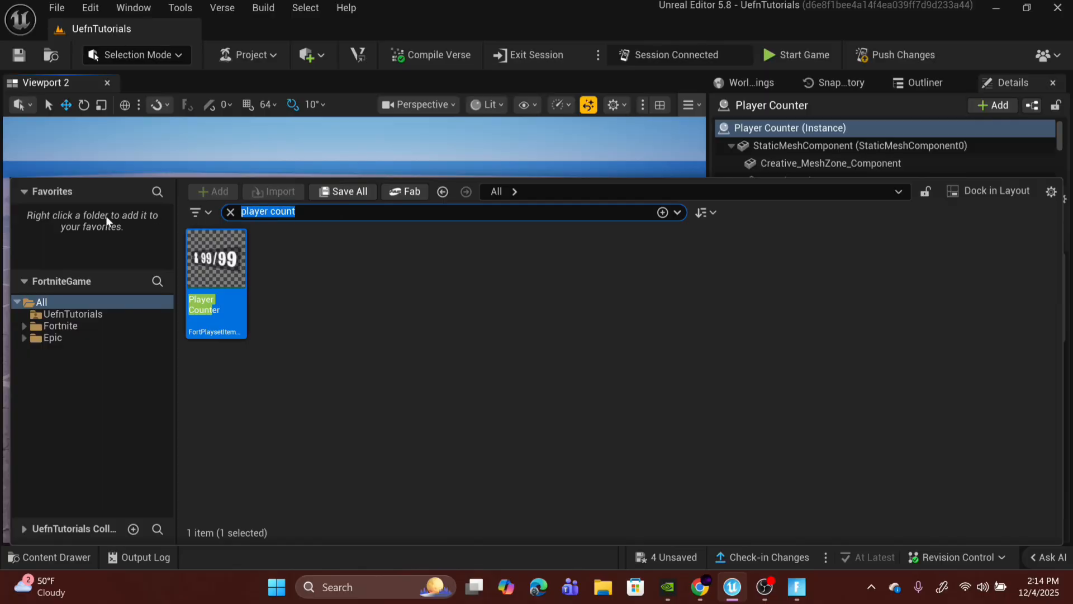
{"action": "type", "text": "team setting"}
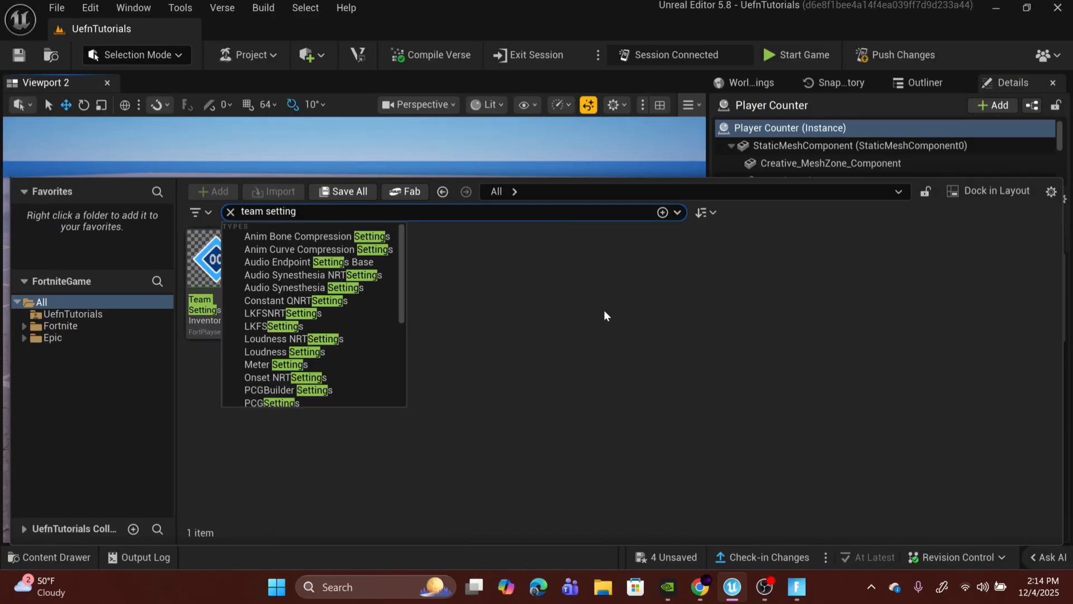
{"action": "left_click", "coordinate": [604, 311]}
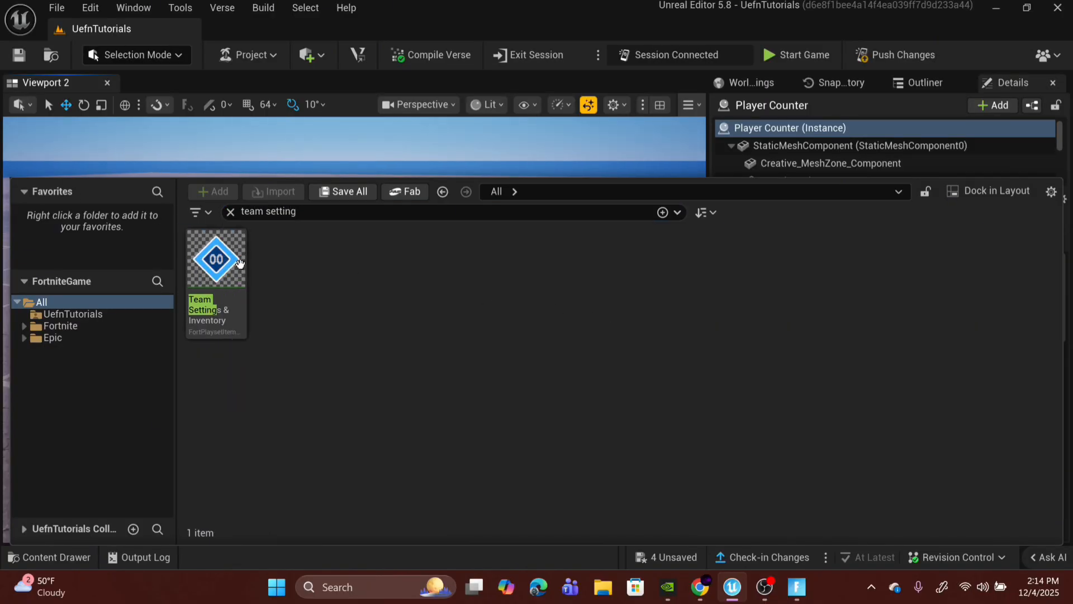
{"action": "left_click_drag", "start_coordinate": [220, 262], "coordinate": [410, 311]}
{"action": "right_click_drag", "start_coordinate": [410, 311], "coordinate": [313, 316]}
{"action": "key", "text": "d"}
{"action": "key", "text": "s"}
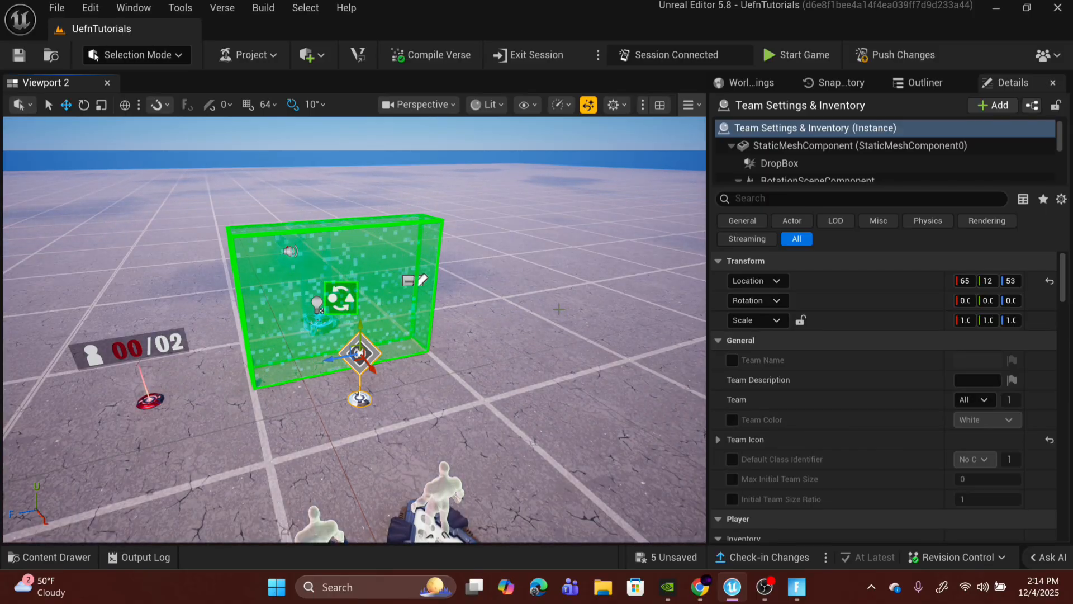
{"action": "right_click_drag", "start_coordinate": [555, 310], "coordinate": [431, 470]}
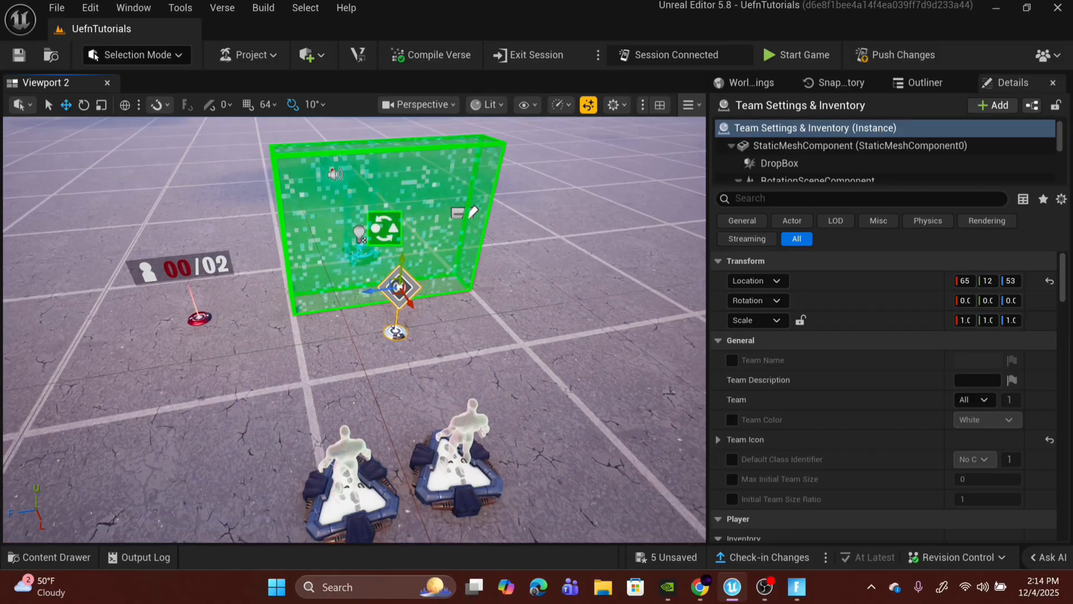
Duplicate both player spawn pads and place the copies beside the originals to form a row of four
{"action": "left_click", "coordinate": [438, 468]}
{"action": "left_click", "coordinate": [366, 479], "text": "ctrl"}
{"action": "left_click", "coordinate": [927, 83]}
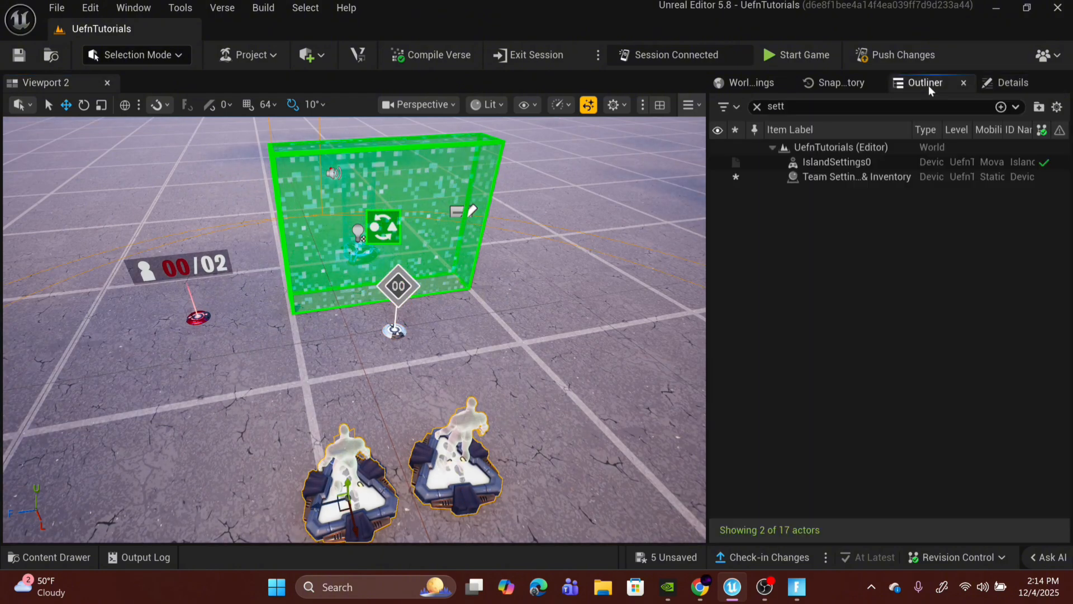
{"action": "left_click", "coordinate": [756, 107]}
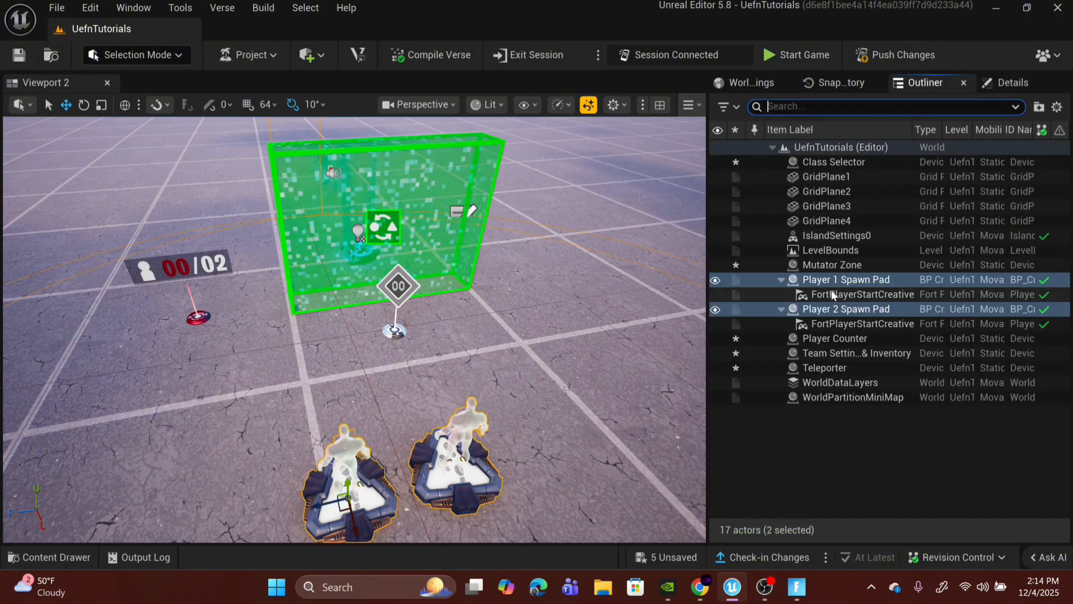
{"action": "left_click", "coordinate": [841, 281]}
{"action": "left_click", "coordinate": [842, 309], "text": "ctrl"}
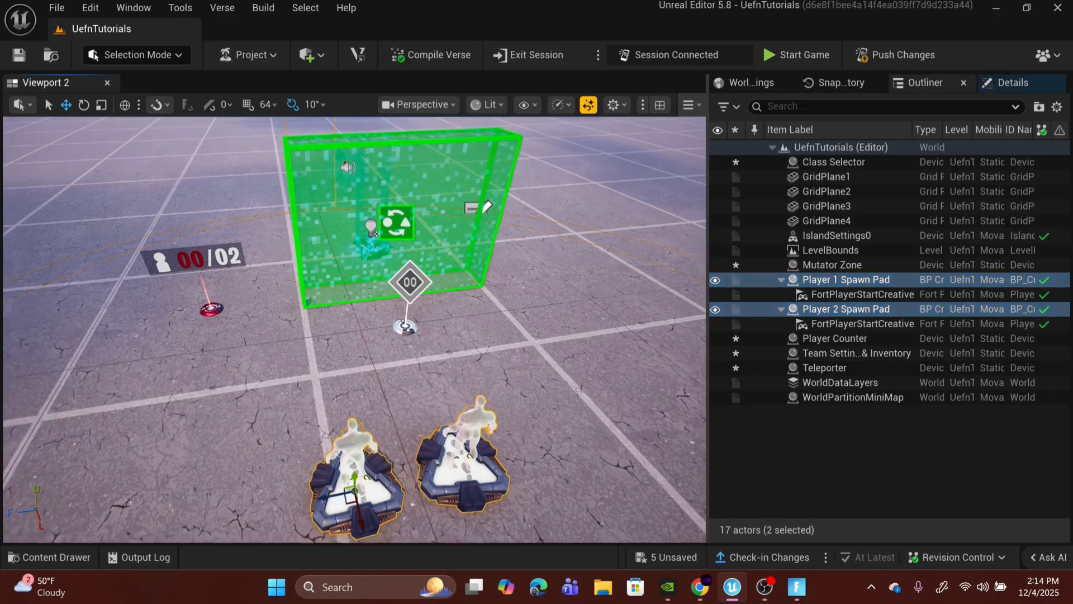
{"action": "left_click_drag", "start_coordinate": [335, 436], "coordinate": [478, 426], "text": "alt"}
{"action": "right_click_drag", "start_coordinate": [354, 329], "coordinate": [403, 312]}
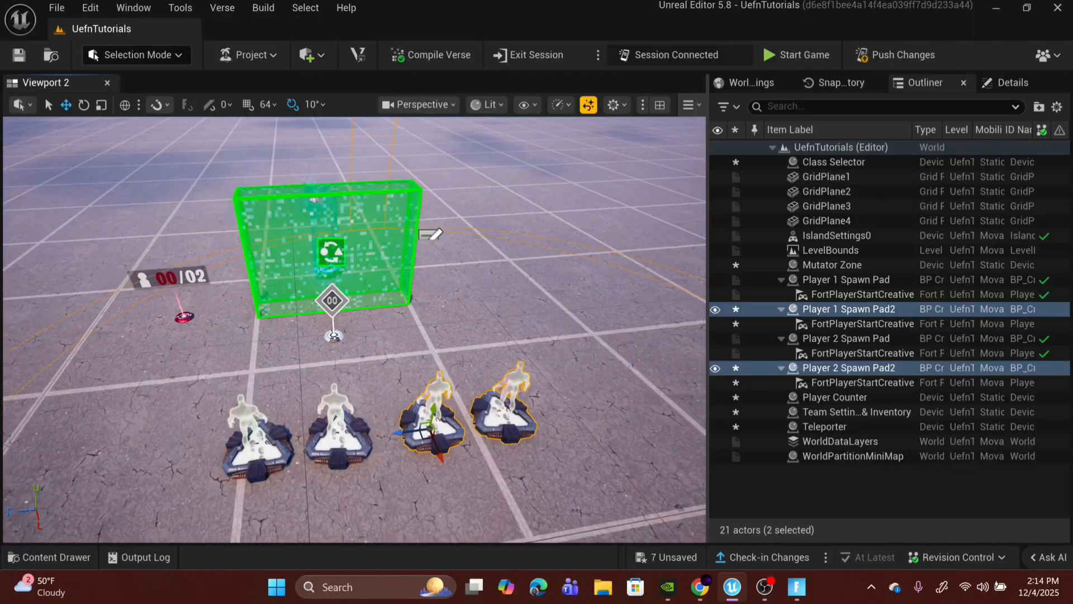
Search the level's actors for "isl", select IslandSettings0 and show its details
{"action": "right_click_drag", "start_coordinate": [472, 342], "coordinate": [444, 298]}
{"action": "right_click_drag", "start_coordinate": [512, 305], "coordinate": [558, 358]}
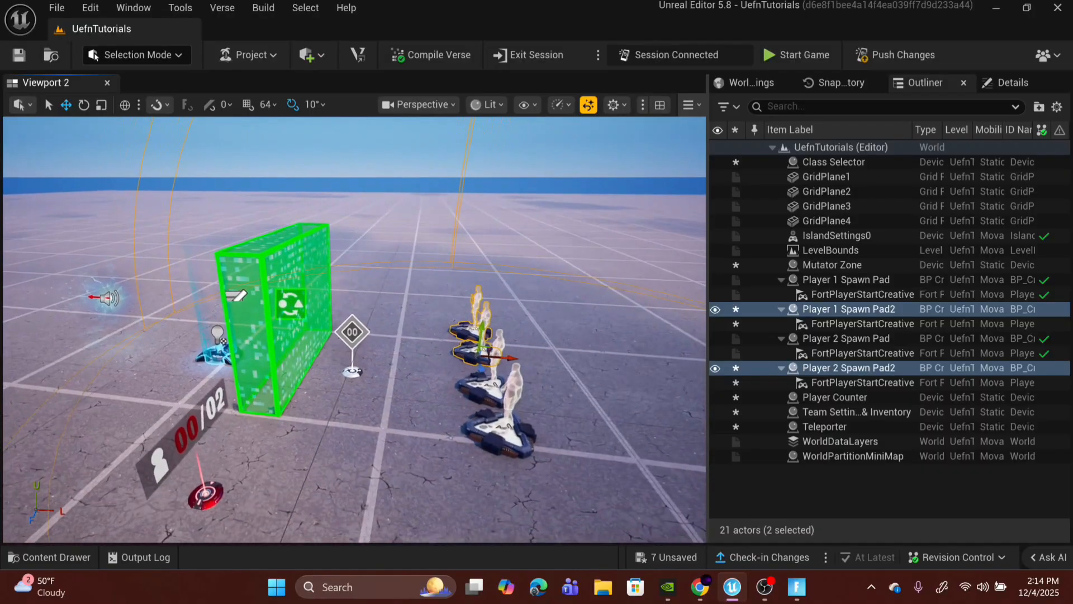
{"action": "left_click", "coordinate": [558, 359]}
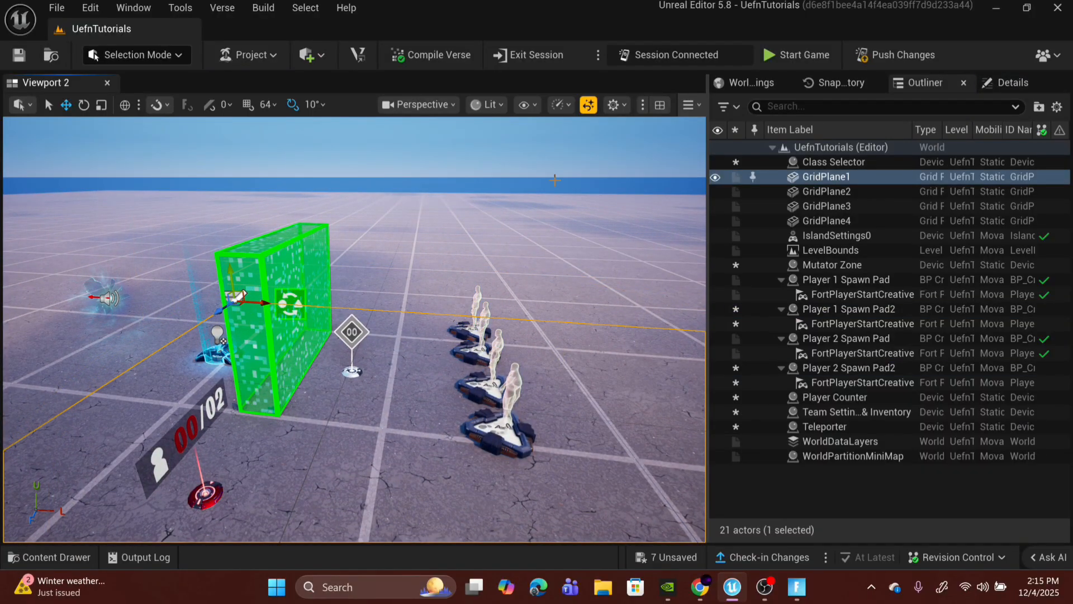
{"action": "left_click", "coordinate": [1013, 83]}
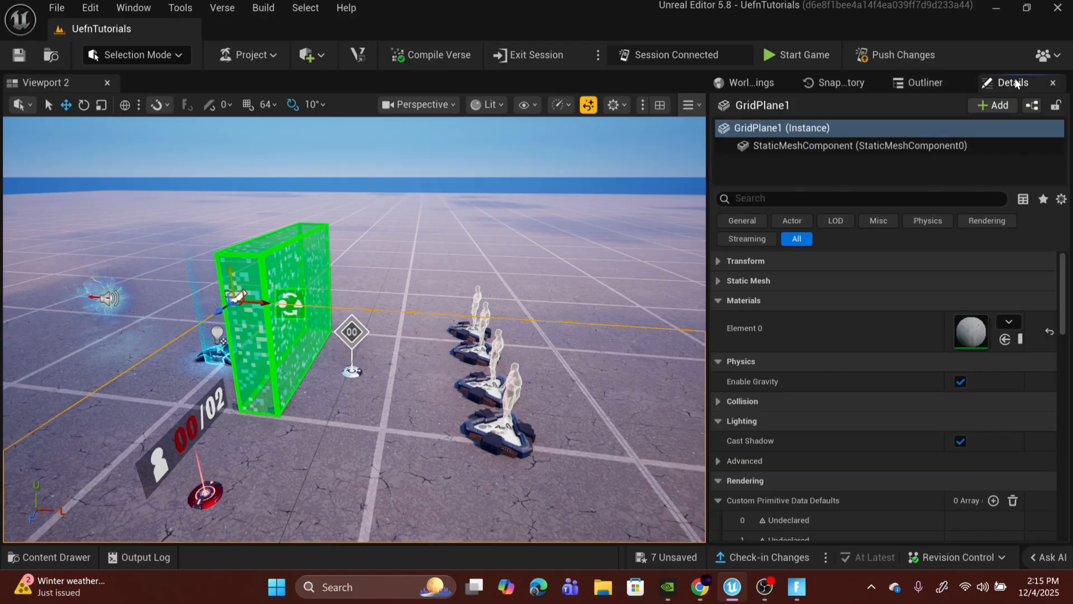
{"action": "left_click", "coordinate": [904, 85]}
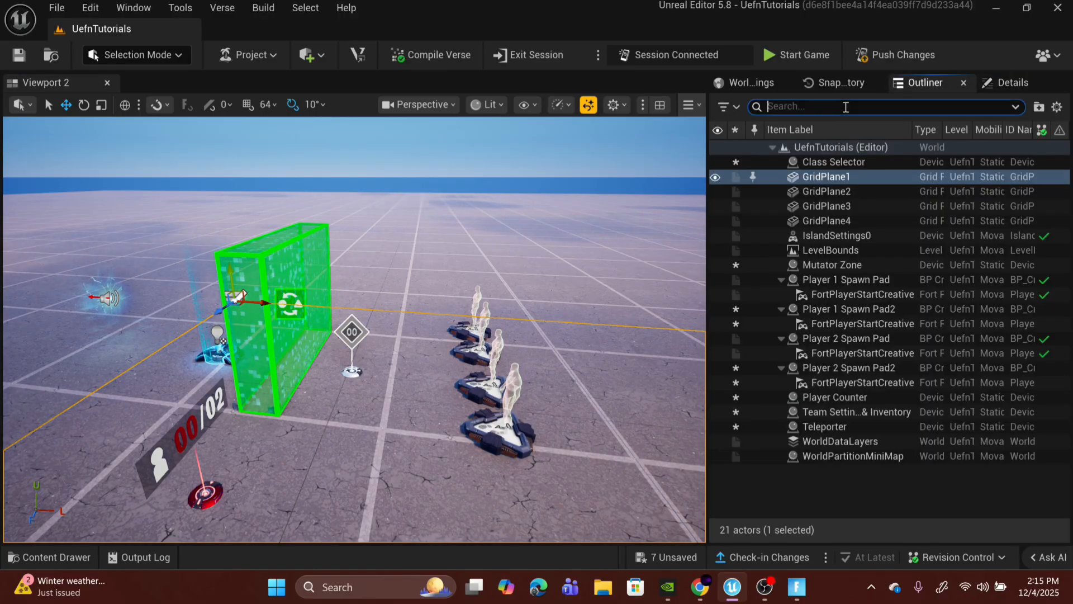
{"action": "type", "text": "isl"}
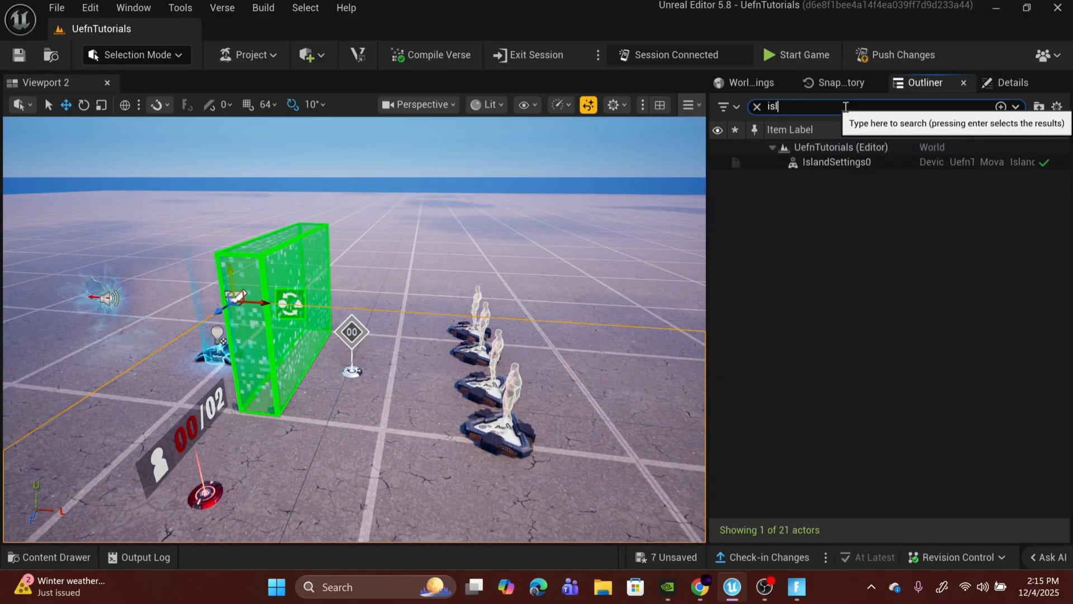
{"action": "key", "text": "Return"}
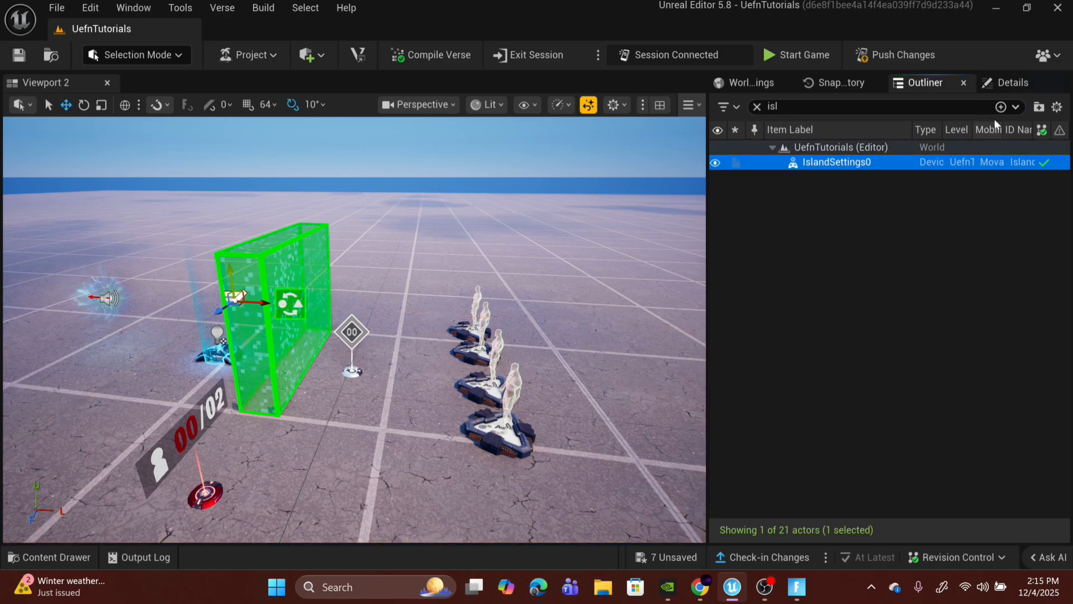
{"action": "left_click", "coordinate": [1017, 83]}
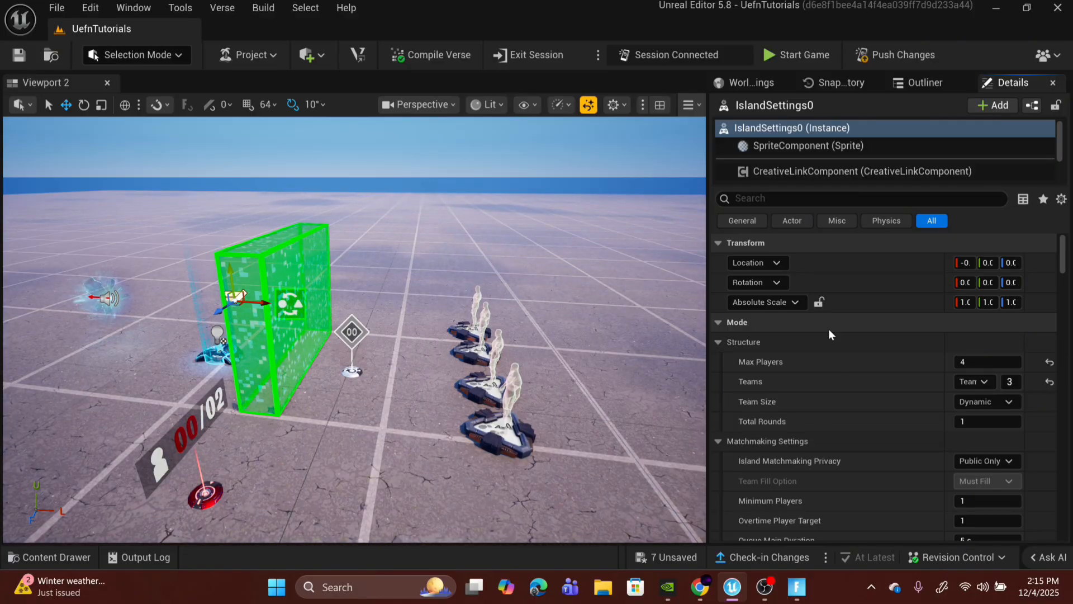
Review the island's Structure settings, including Max Players and Teams, and widen the details area
{"action": "scroll", "coordinate": [832, 336], "scroll_direction": "down", "scroll_amount": 1}
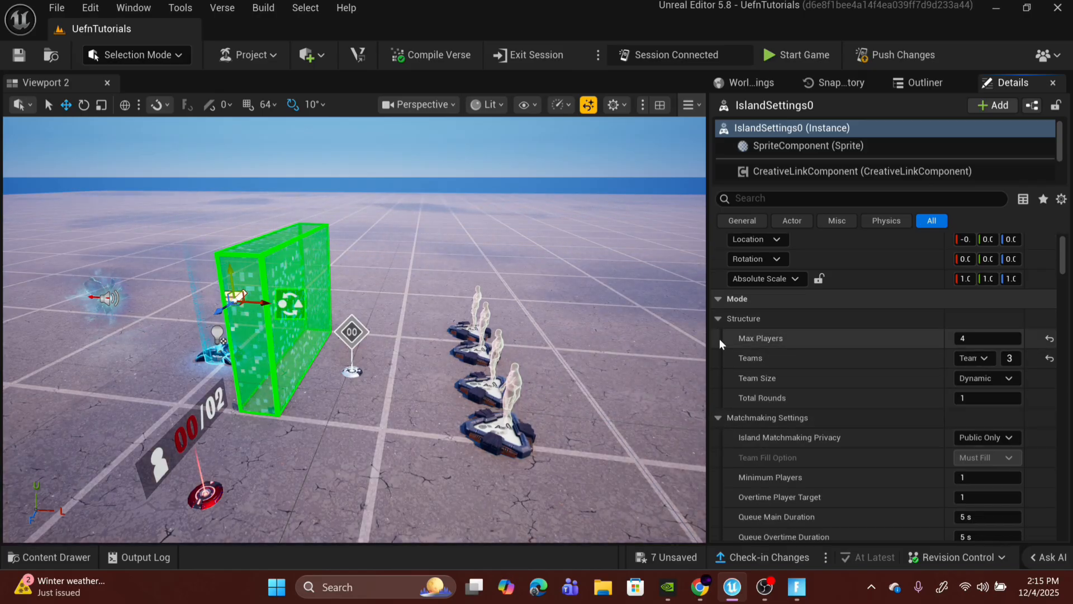
{"action": "left_click", "coordinate": [722, 320]}
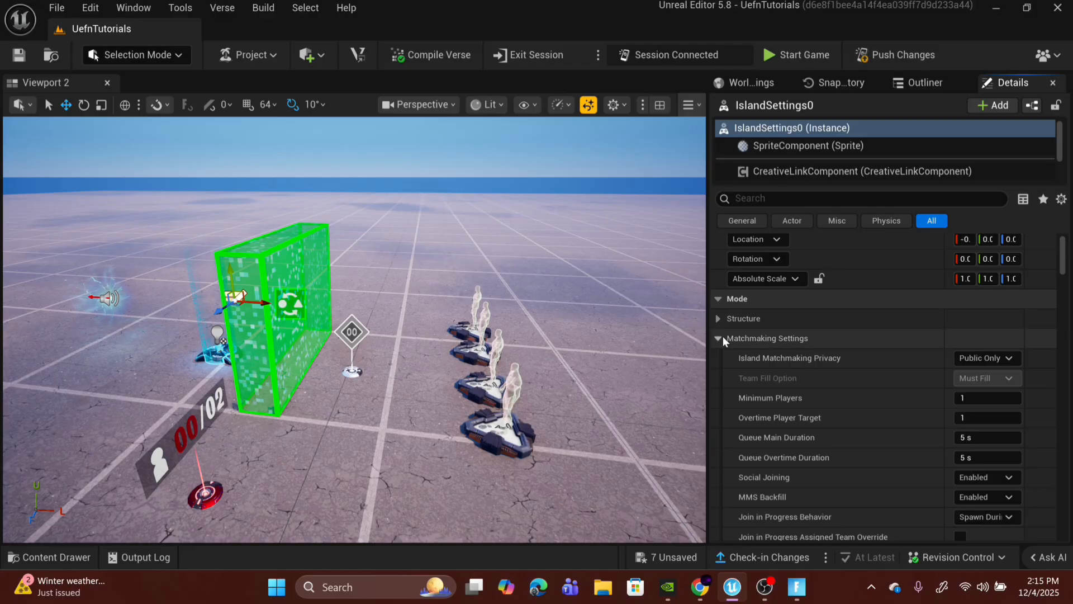
{"action": "left_click", "coordinate": [722, 337]}
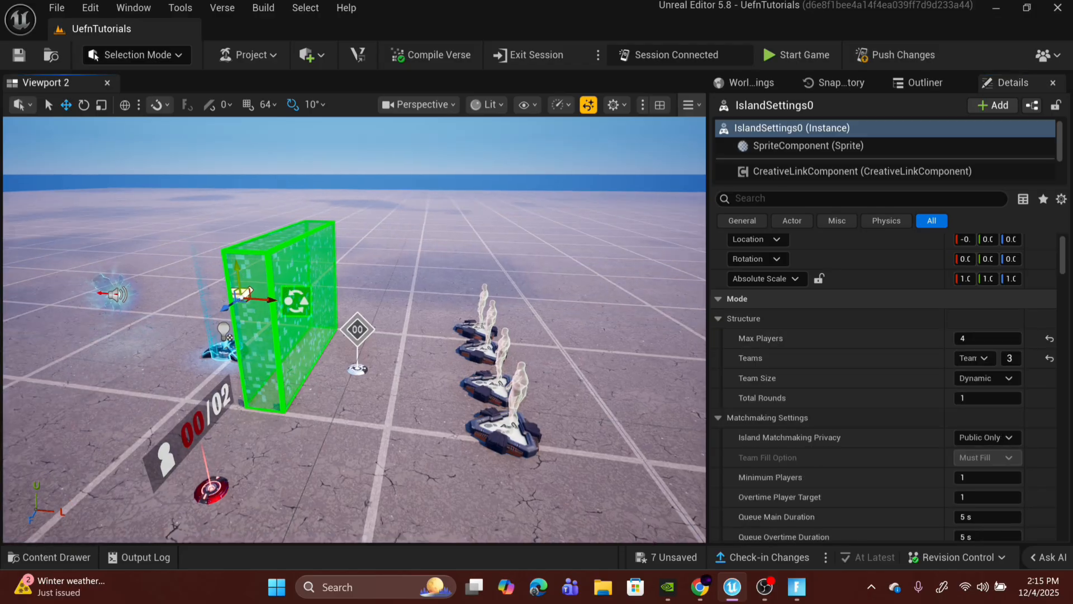
{"action": "right_click_drag", "start_coordinate": [658, 289], "coordinate": [576, 289]}
{"action": "right_click_drag", "start_coordinate": [657, 294], "coordinate": [705, 293]}
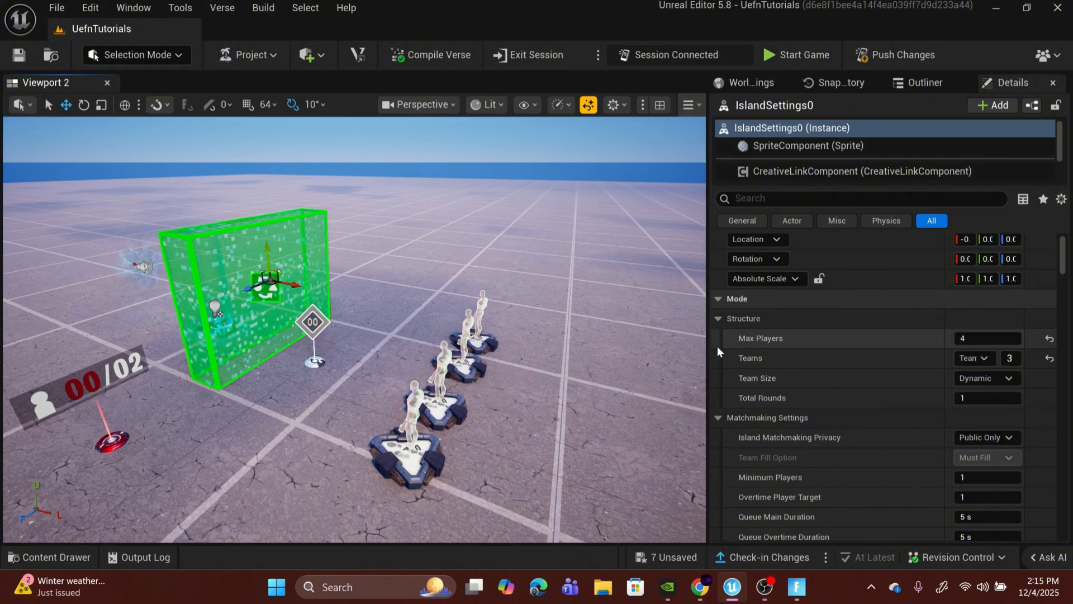
{"action": "left_click_drag", "start_coordinate": [708, 349], "coordinate": [620, 347]}
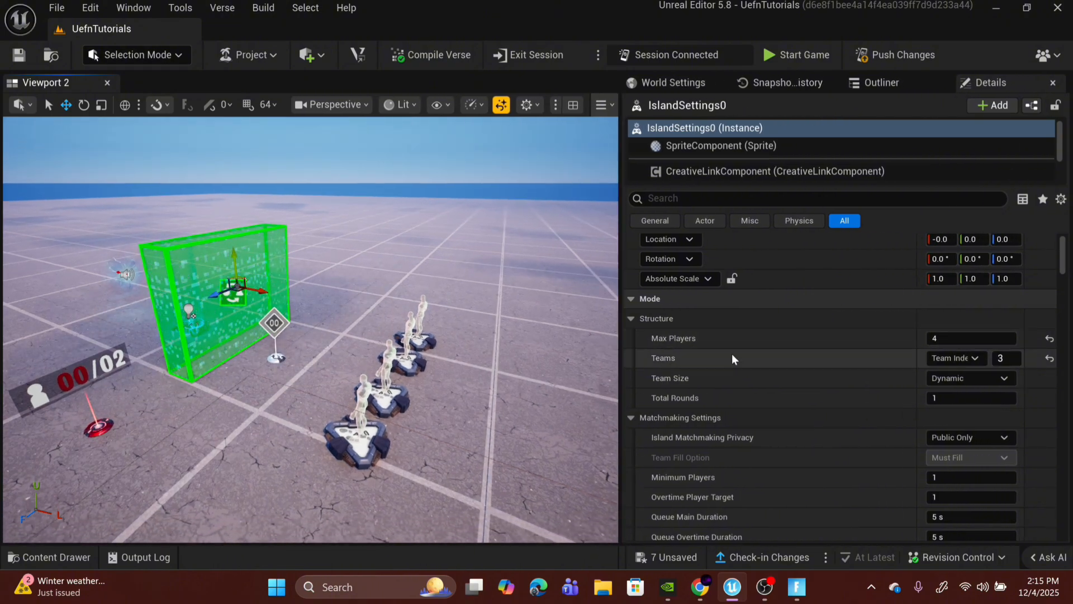
Choose Team Index as the island's Teams option
{"action": "left_click", "coordinate": [940, 361]}
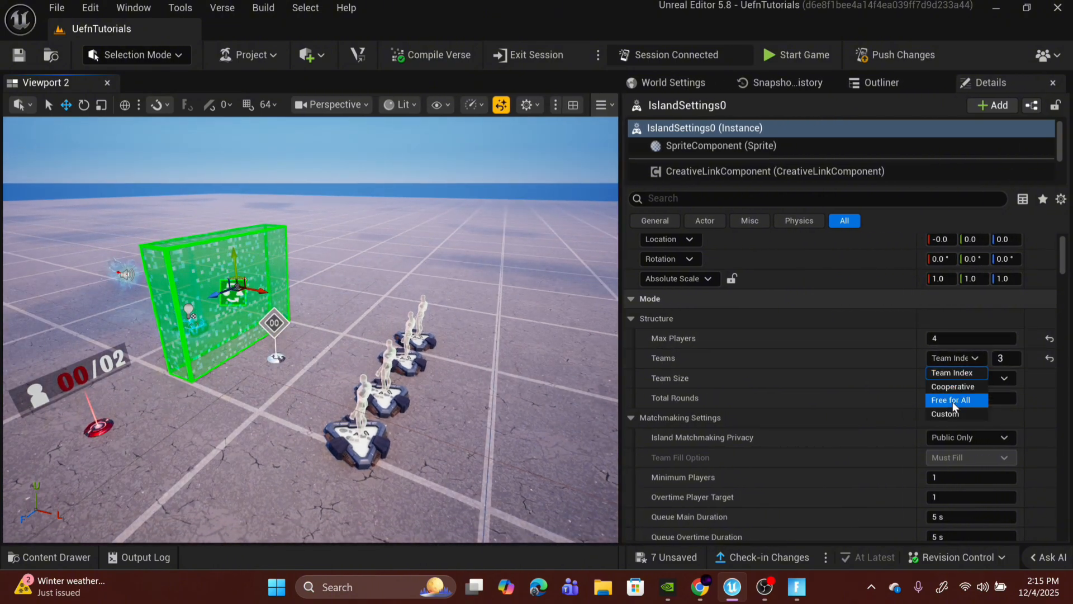
{"action": "left_click", "coordinate": [956, 373]}
{"action": "left_click", "coordinate": [953, 358]}
{"action": "left_click", "coordinate": [955, 372]}
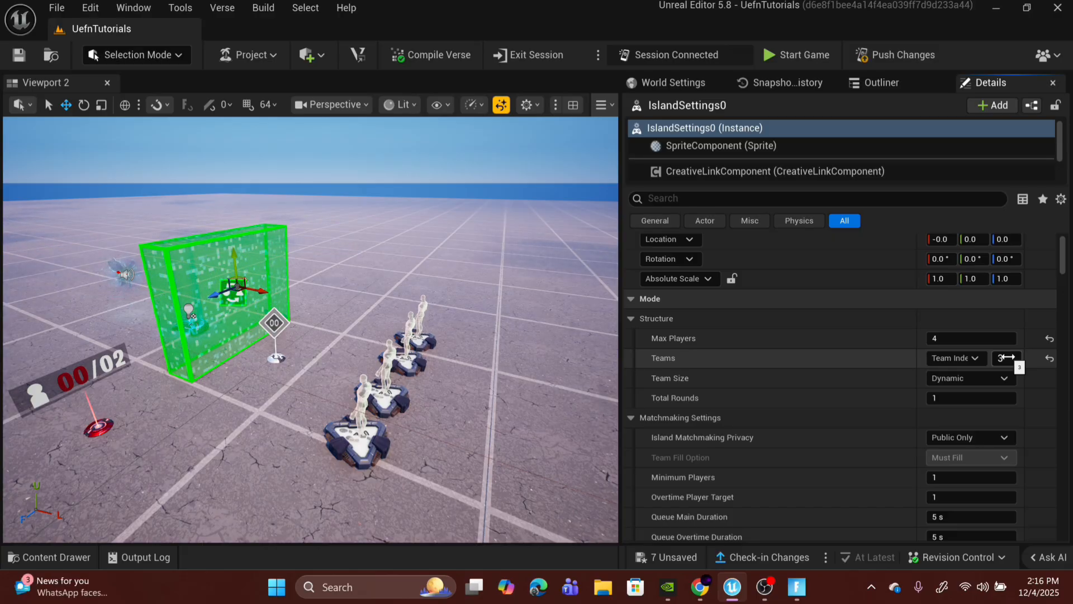
{"action": "left_click", "coordinate": [964, 357]}
{"action": "left_click", "coordinate": [963, 357]}
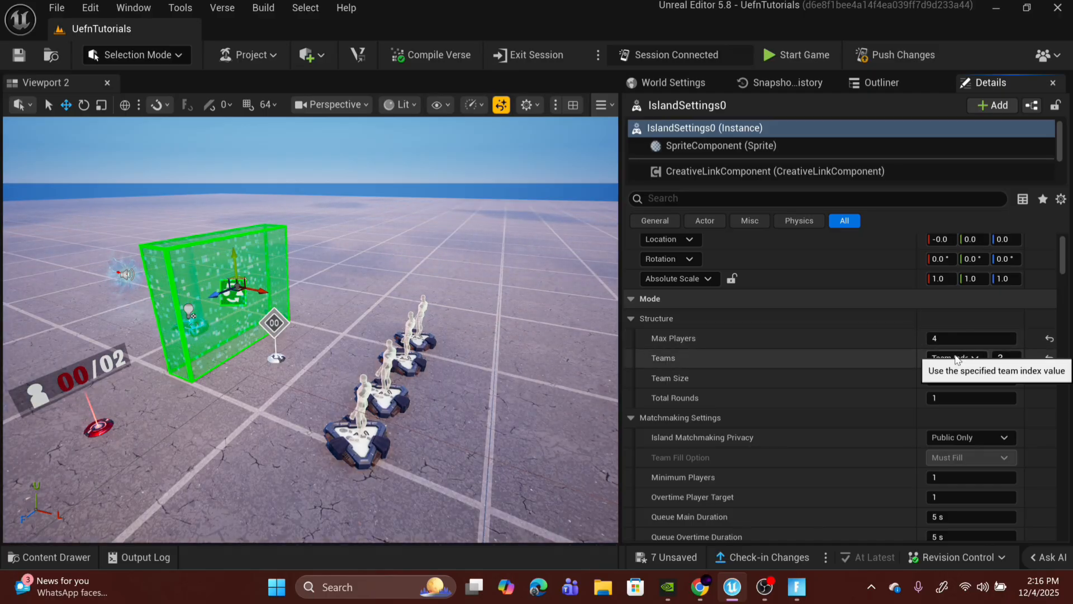
Select all four spawn pads and move them together farther away from the front of the Mutator Zone
{"action": "mouse_move", "coordinate": [514, 327]}
{"action": "right_mouse_down"}
{"action": "mouse_move", "coordinate": [473, 314]}
{"action": "mouse_move", "coordinate": [520, 321]}
{"action": "right_mouse_up"}
{"action": "left_click", "coordinate": [323, 383]}
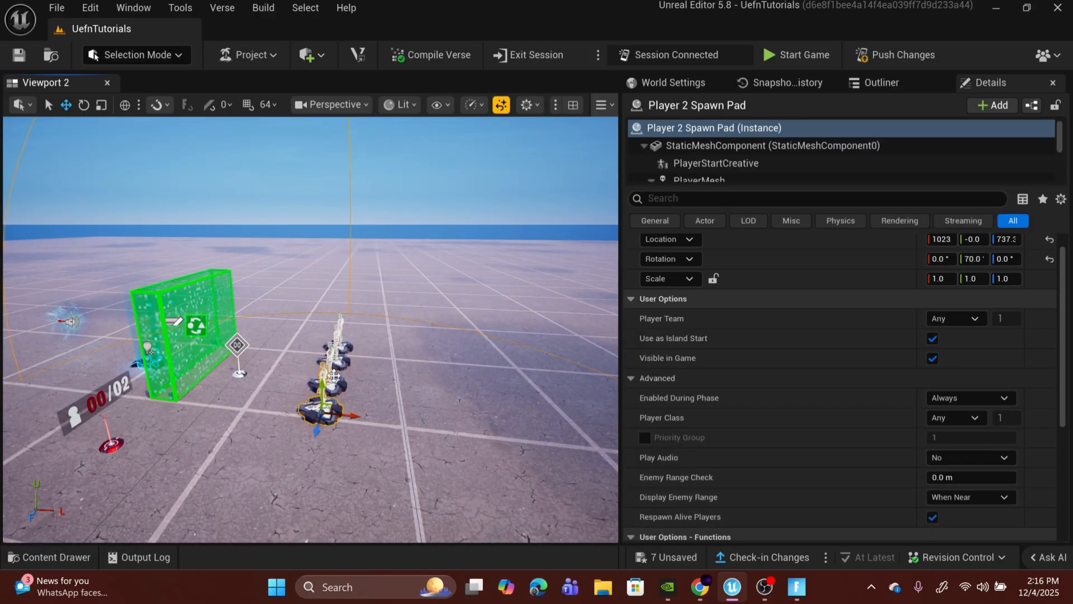
{"action": "left_click", "coordinate": [332, 381], "text": "shift"}
{"action": "left_click", "coordinate": [341, 363], "text": "shift"}
{"action": "left_click", "coordinate": [345, 347], "text": "shift"}
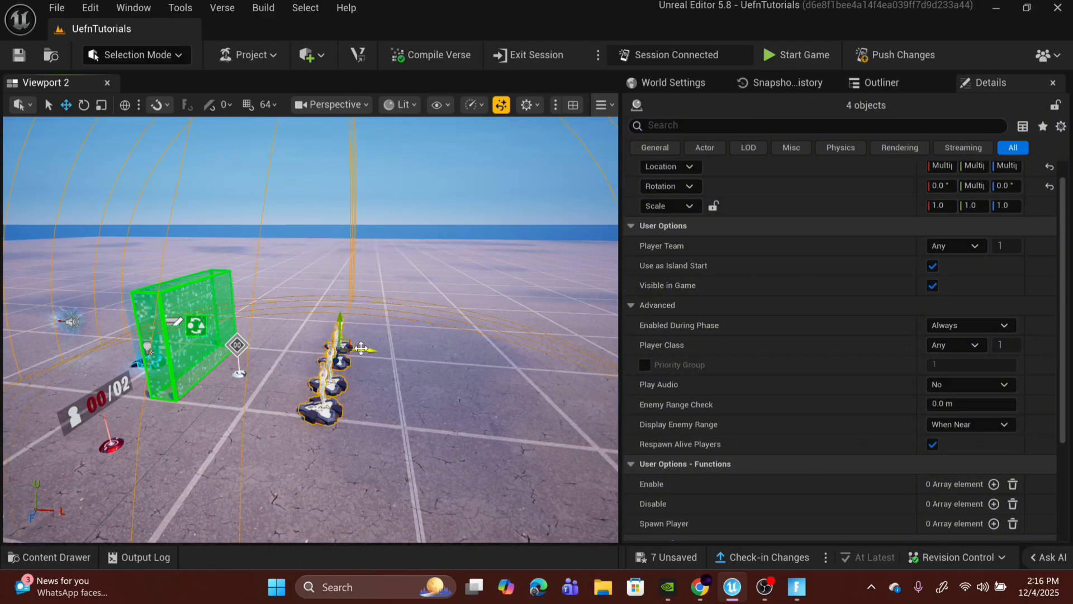
{"action": "right_click_drag", "start_coordinate": [345, 347], "coordinate": [386, 347]}
{"action": "left_click_drag", "start_coordinate": [299, 345], "coordinate": [403, 347]}
{"action": "right_click_drag", "start_coordinate": [381, 353], "coordinate": [374, 346]}
{"action": "key", "text": "d"}
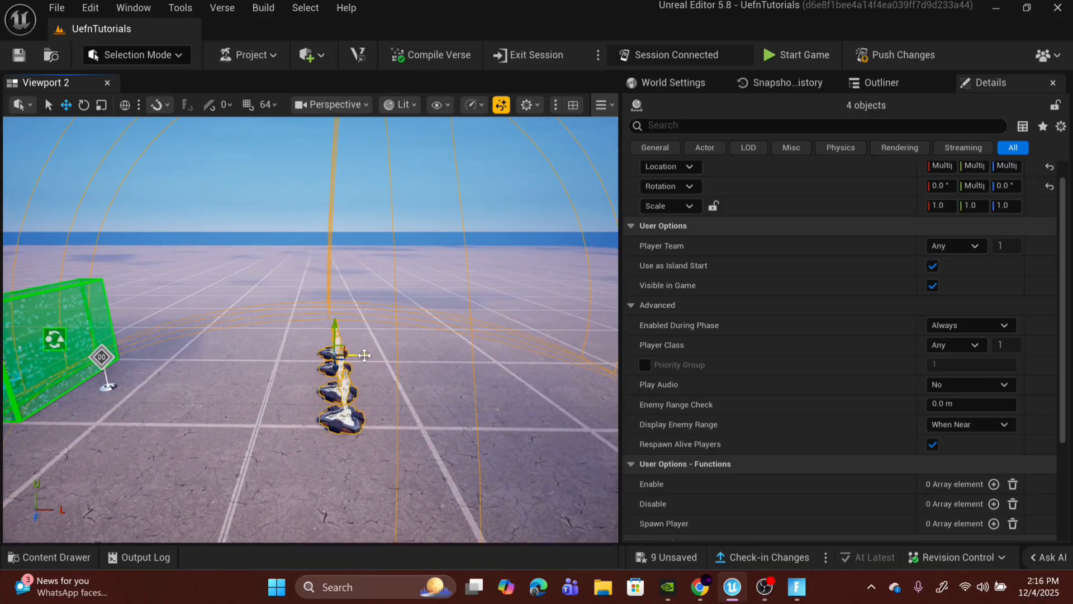
{"action": "left_click_drag", "start_coordinate": [364, 354], "coordinate": [419, 354]}
Examine the Mutator Zone and the devices around it from several angles
{"action": "right_click_drag", "start_coordinate": [419, 354], "coordinate": [339, 334]}
{"action": "key", "text": "w"}
{"action": "key", "text": "a"}
{"action": "key", "text": "s"}
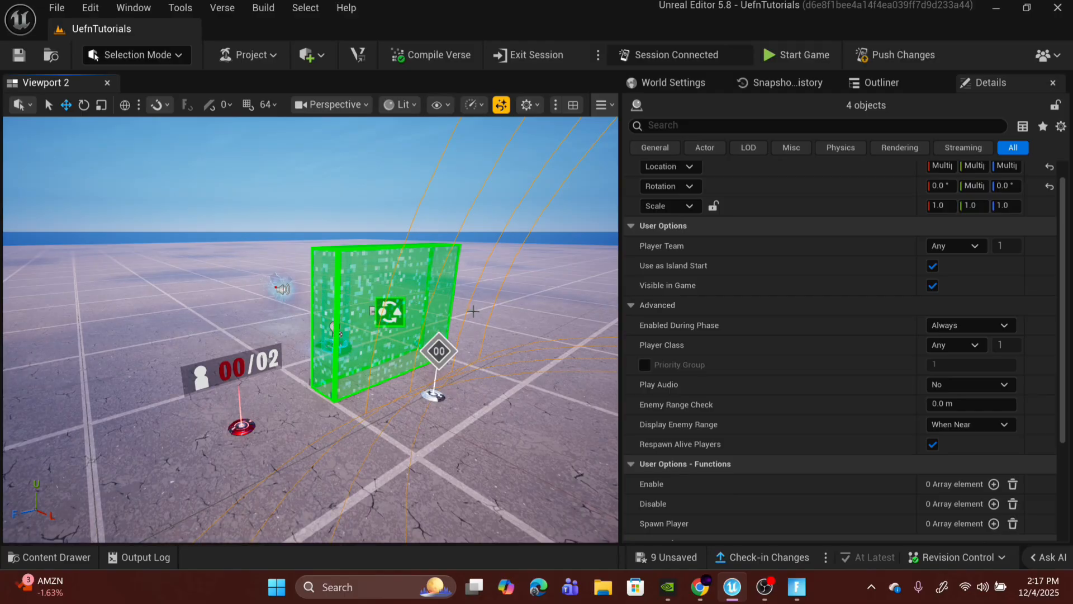
{"action": "right_click_drag", "start_coordinate": [474, 311], "coordinate": [472, 315]}
{"action": "key", "text": "d"}
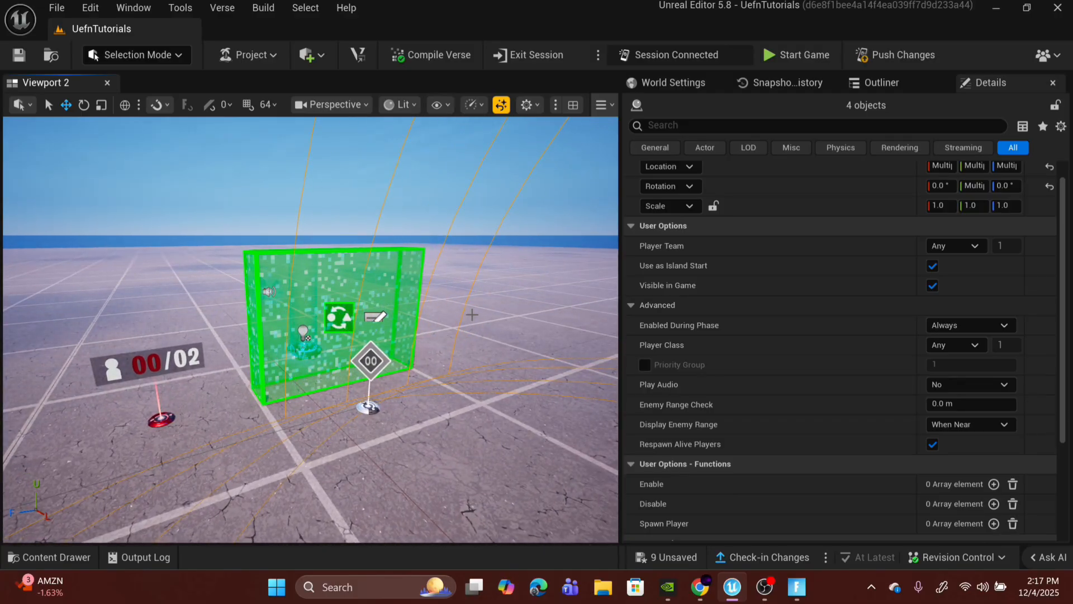
{"action": "right_click_drag", "start_coordinate": [472, 314], "coordinate": [431, 322]}
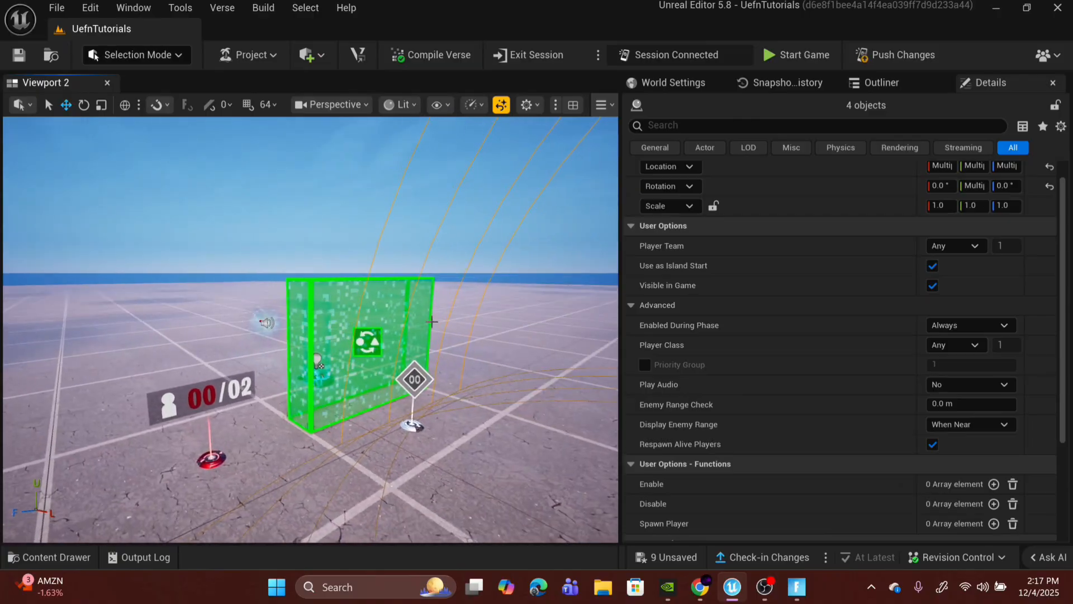
{"action": "scroll", "coordinate": [822, 297], "scroll_direction": "up", "scroll_amount": 1}
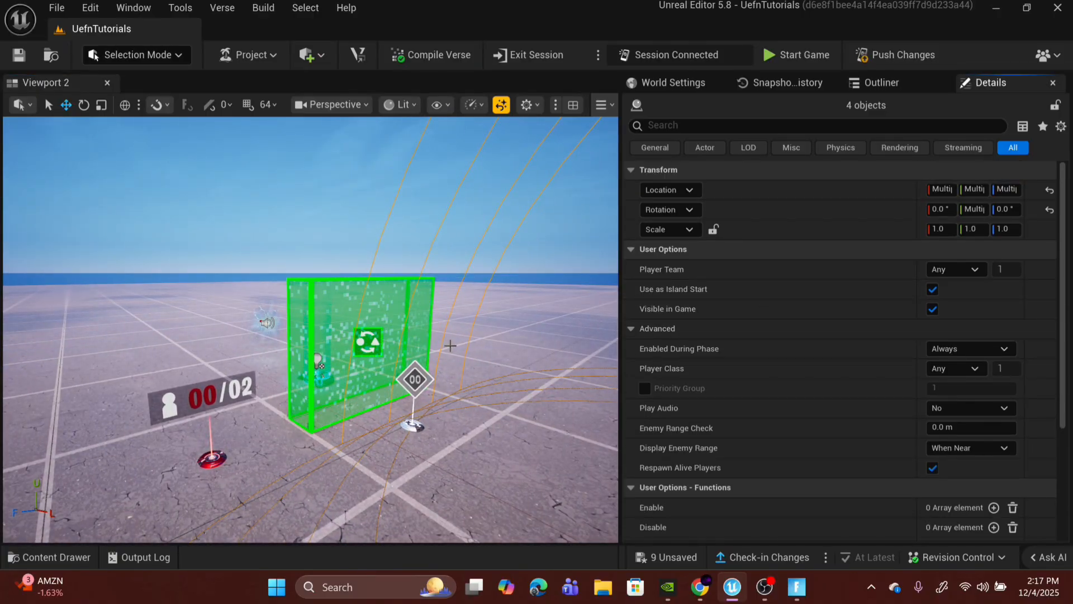
Move the Class Selector slightly farther behind the Mutator Zone, to an X location of about 177
{"action": "key", "text": "w"}
{"action": "right_click_drag", "start_coordinate": [450, 346], "coordinate": [450, 345]}
{"action": "key", "text": "s"}
{"action": "left_click", "coordinate": [358, 360]}
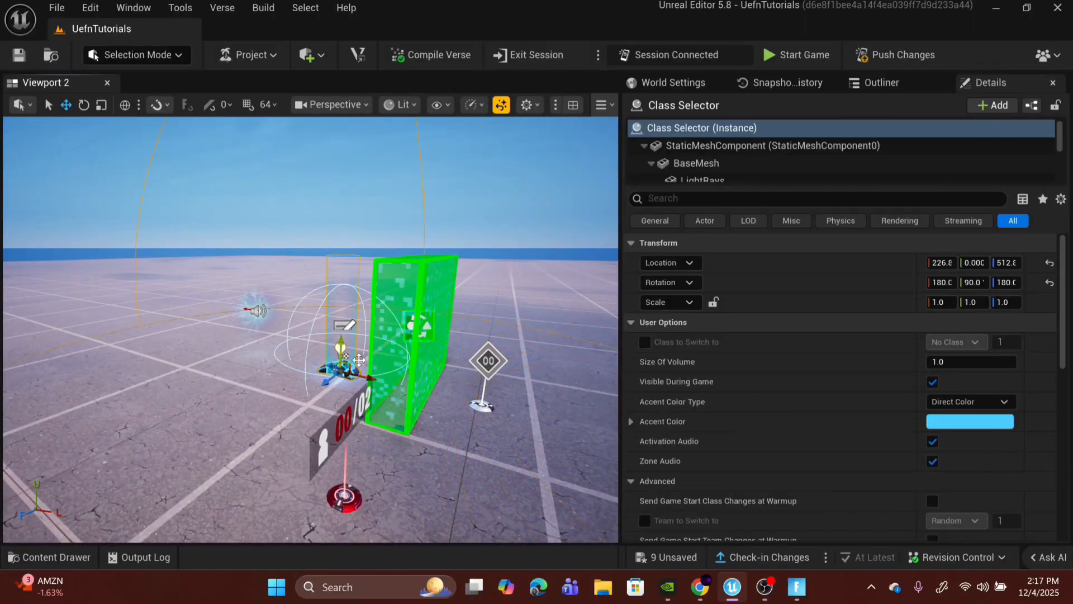
{"action": "left_click_drag", "start_coordinate": [366, 377], "coordinate": [353, 375]}
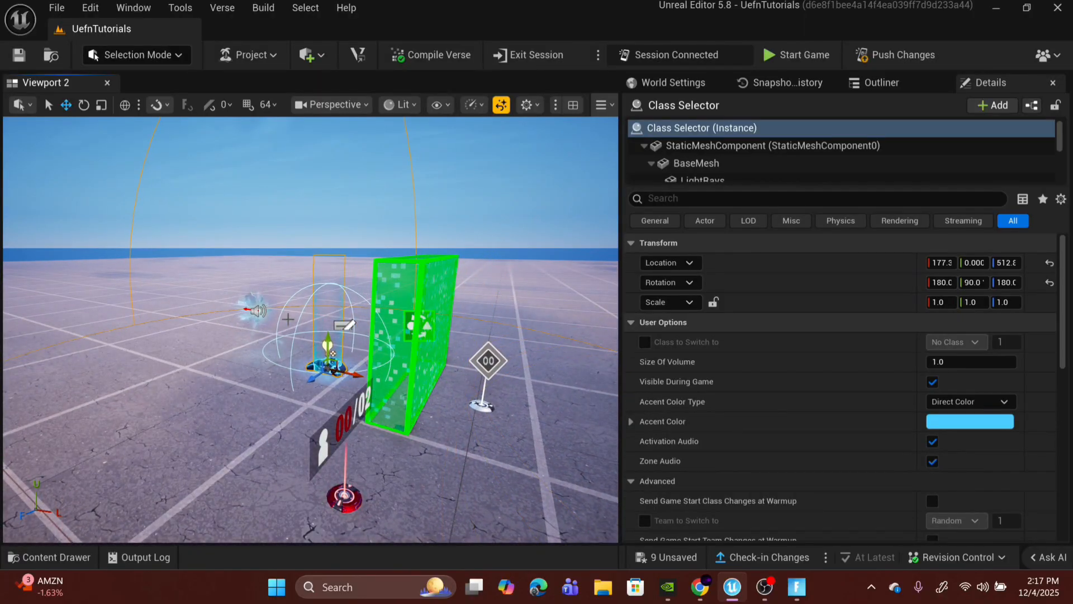
Select the Teleporter behind the Class Selector and set its Teleporter Group to Group None
{"action": "left_click", "coordinate": [257, 310]}
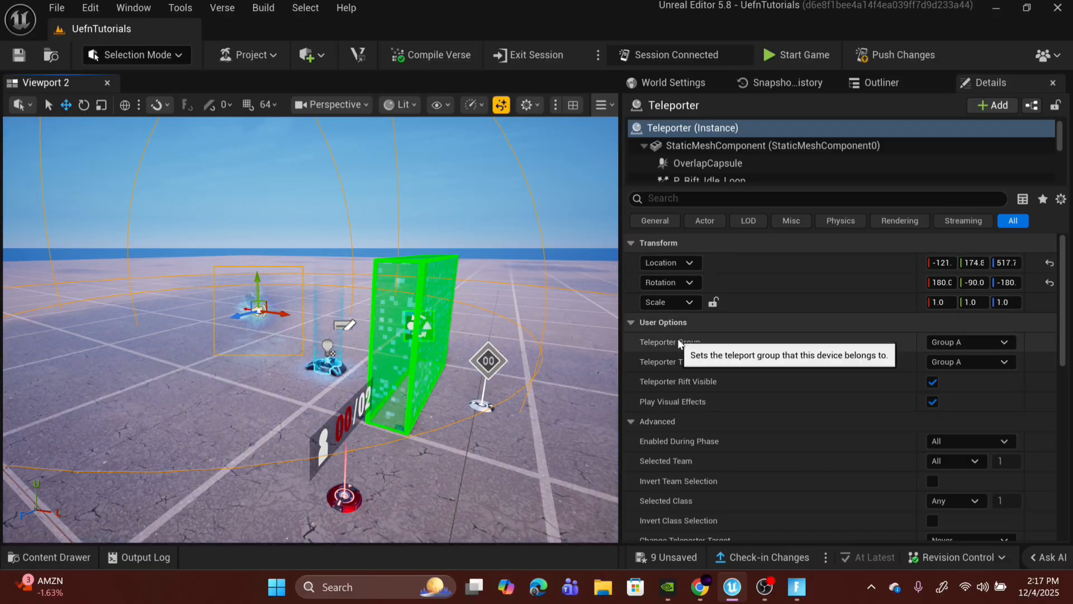
{"action": "left_click", "coordinate": [946, 347]}
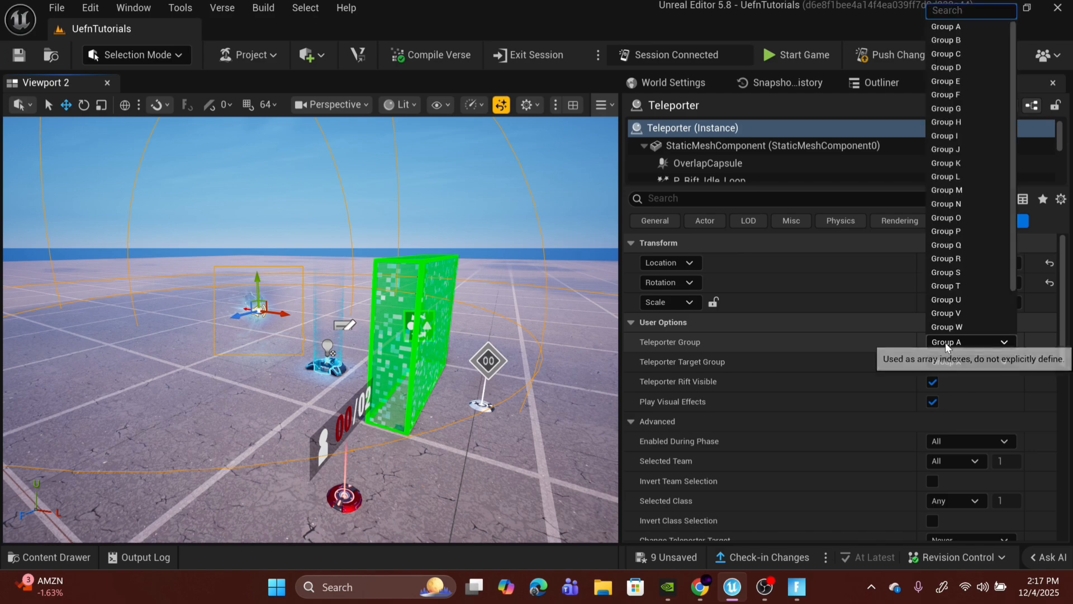
{"action": "scroll", "coordinate": [1017, 285], "scroll_direction": "down", "scroll_amount": 2}
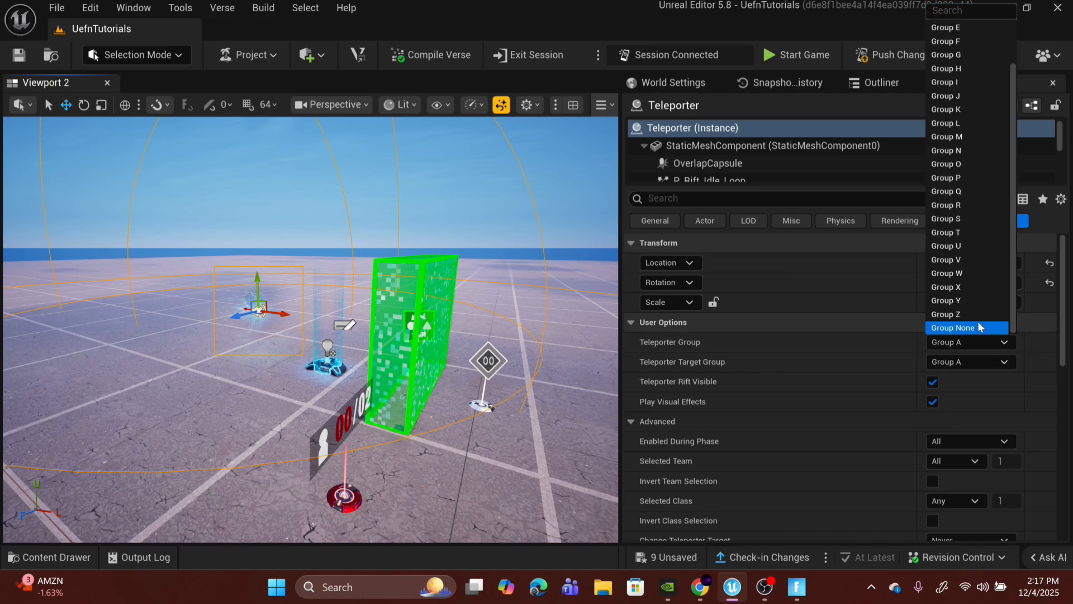
{"action": "left_click", "coordinate": [950, 328]}
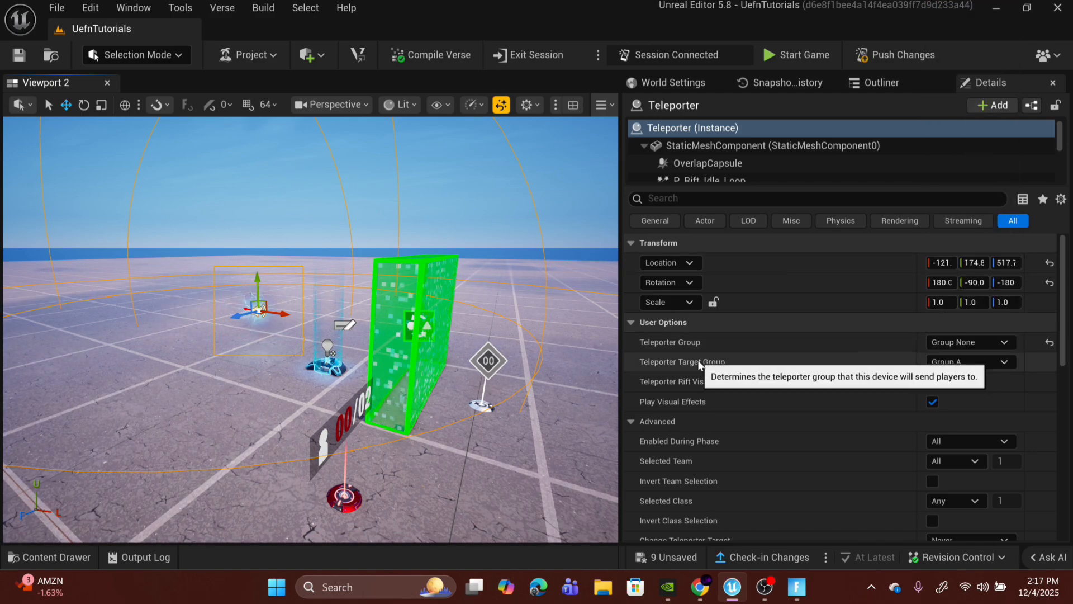
Set the Teleporter's Teleporter Target Group to Group None and turn off Teleporter Rift Visible
{"action": "left_click", "coordinate": [971, 362]}
{"action": "scroll", "coordinate": [1009, 322], "scroll_direction": "down", "scroll_amount": 1}
{"action": "scroll", "coordinate": [1000, 329], "scroll_direction": "down", "scroll_amount": 3}
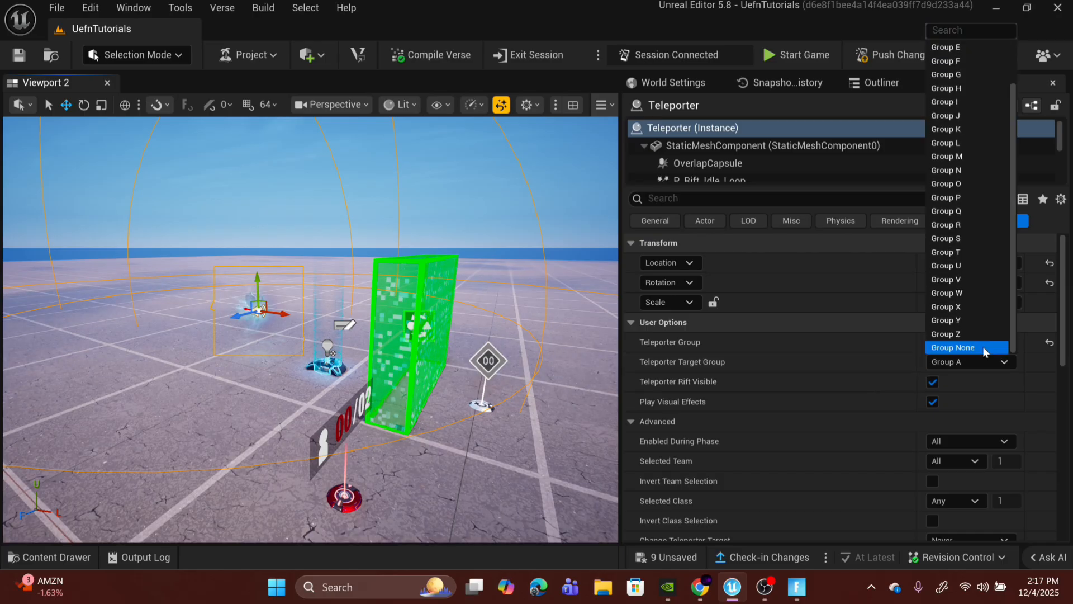
{"action": "left_click", "coordinate": [982, 343]}
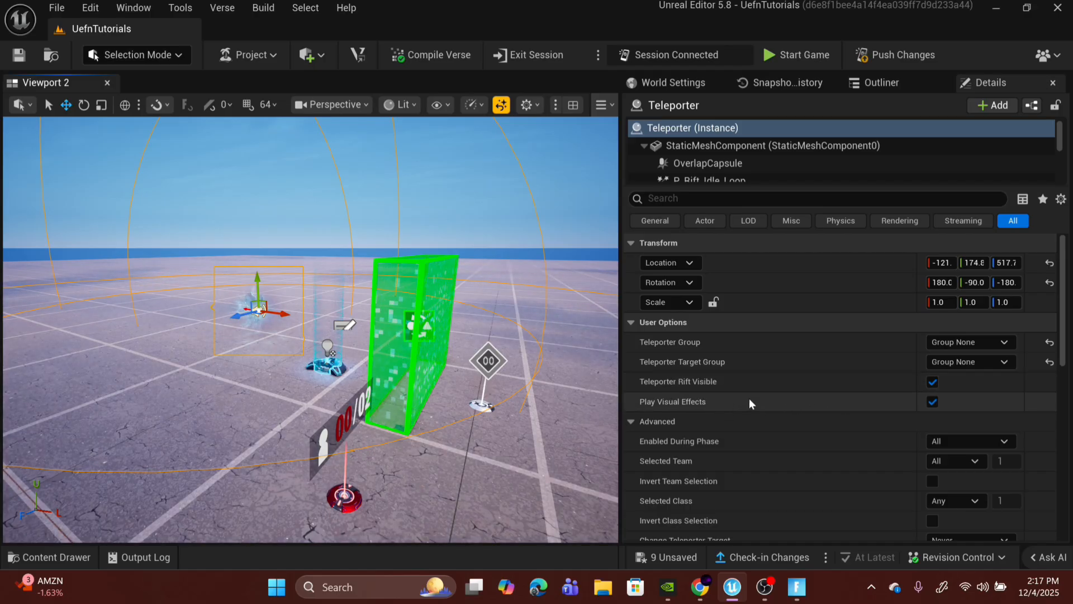
{"action": "left_click", "coordinate": [932, 382]}
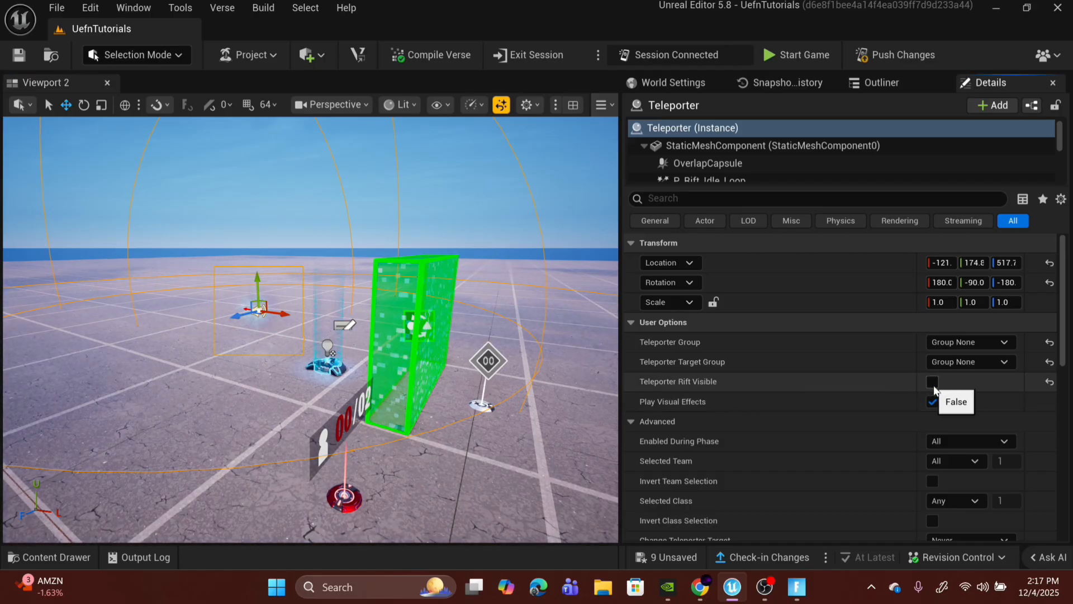
Turn off Play Visual Effects on the Teleporter and review its advanced options
{"action": "left_click", "coordinate": [932, 402]}
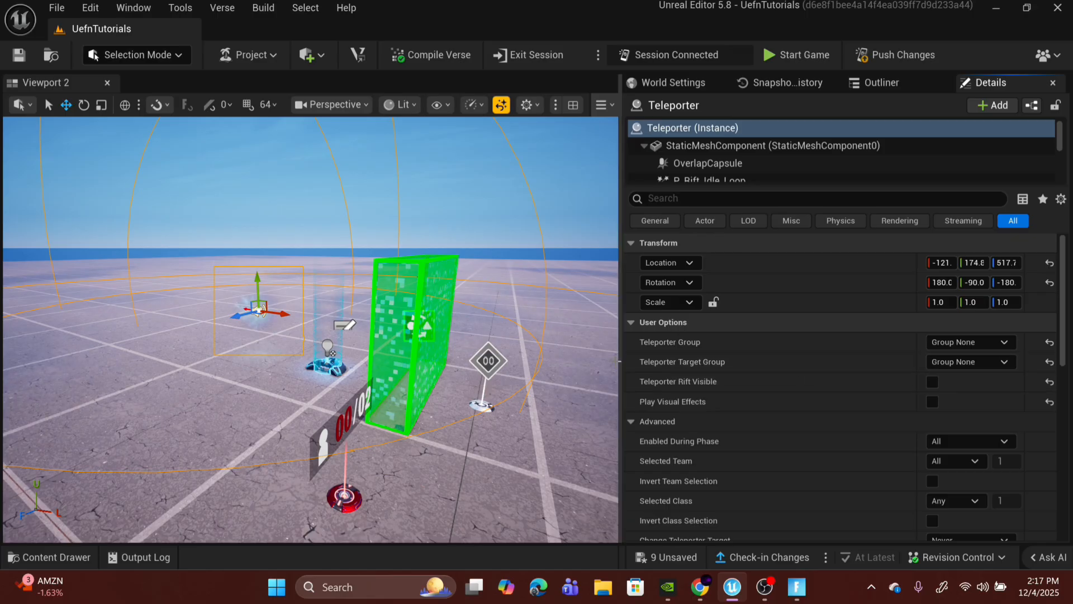
{"action": "scroll", "coordinate": [729, 362], "scroll_direction": "down", "scroll_amount": 2}
{"action": "scroll", "coordinate": [734, 366], "scroll_direction": "down", "scroll_amount": 2}
{"action": "scroll", "coordinate": [788, 353], "scroll_direction": "down", "scroll_amount": 1}
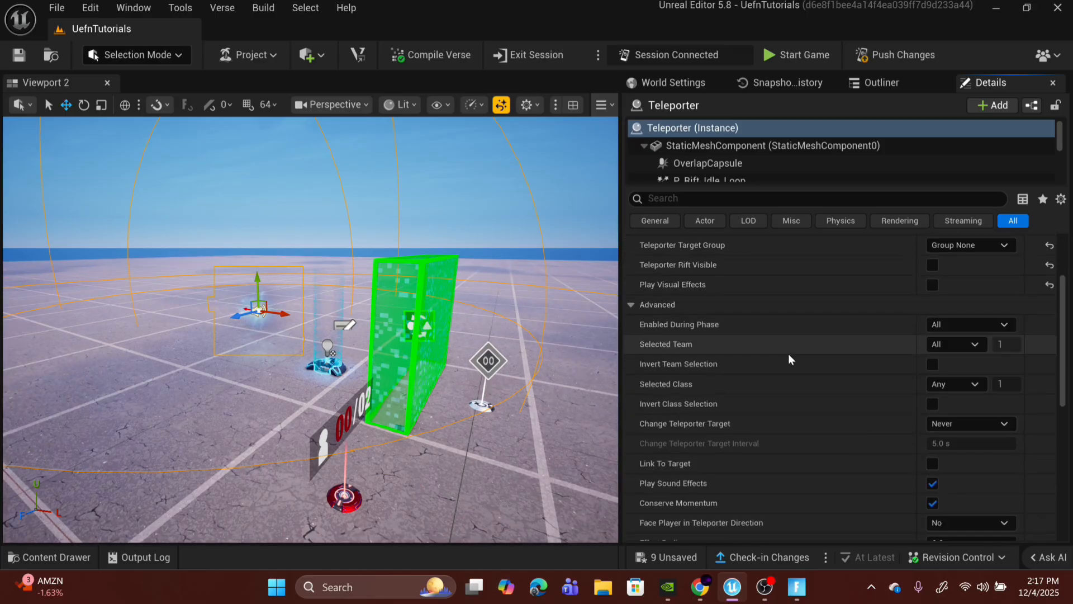
{"action": "scroll", "coordinate": [885, 335], "scroll_direction": "down", "scroll_amount": 1}
{"action": "scroll", "coordinate": [886, 329], "scroll_direction": "down", "scroll_amount": 3}
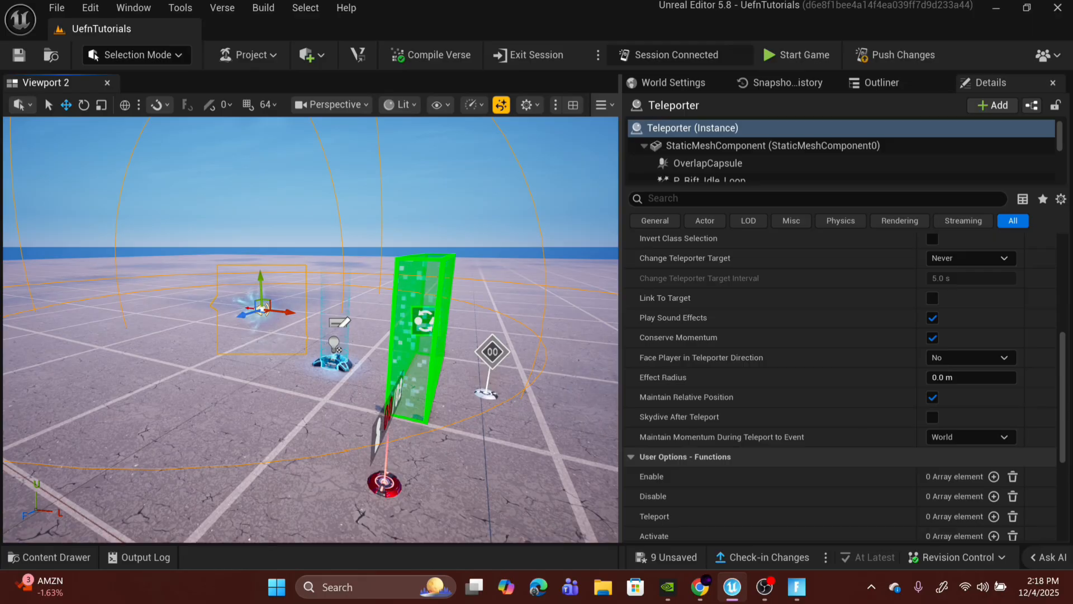
Select the Class Selector, enable Team to Switch to, and set it to Team Index 2
{"action": "left_click", "coordinate": [334, 352]}
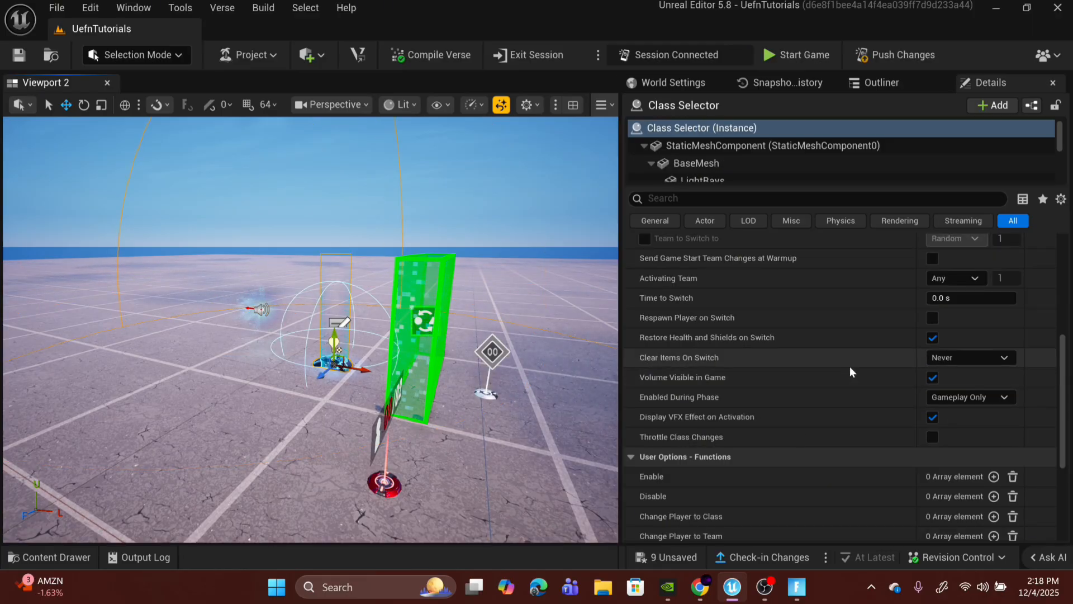
{"action": "scroll", "coordinate": [873, 362], "scroll_direction": "up", "scroll_amount": 3}
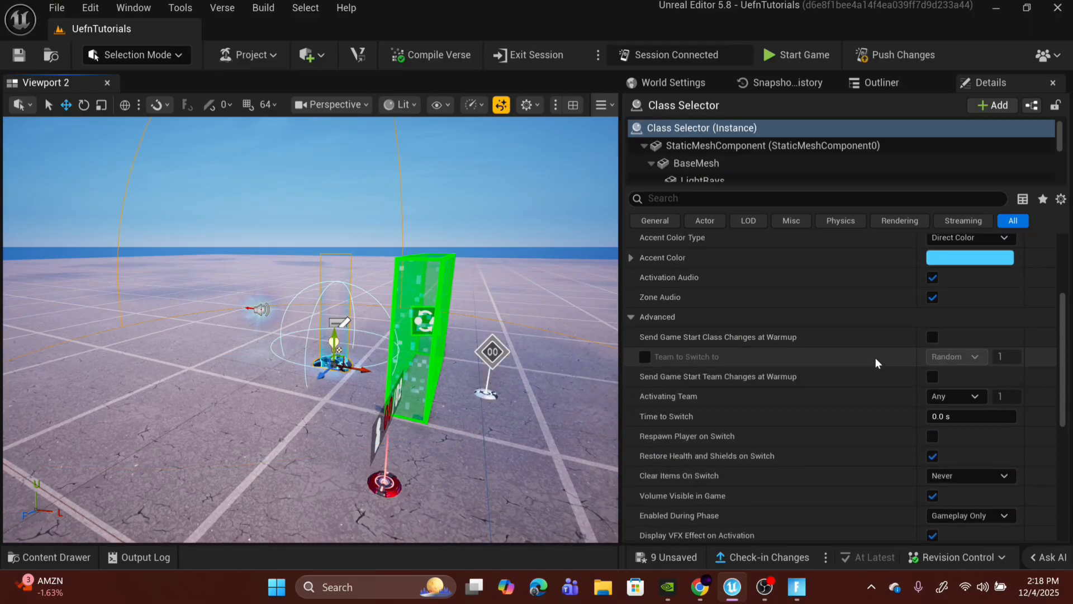
{"action": "scroll", "coordinate": [876, 356], "scroll_direction": "up", "scroll_amount": 4}
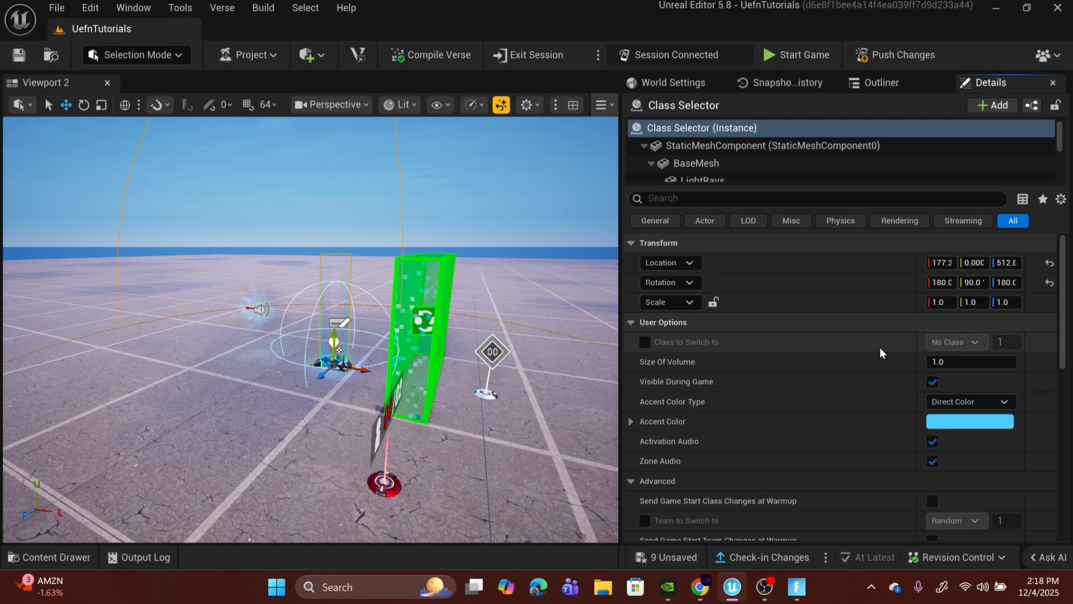
{"action": "scroll", "coordinate": [676, 356], "scroll_direction": "down", "scroll_amount": 1}
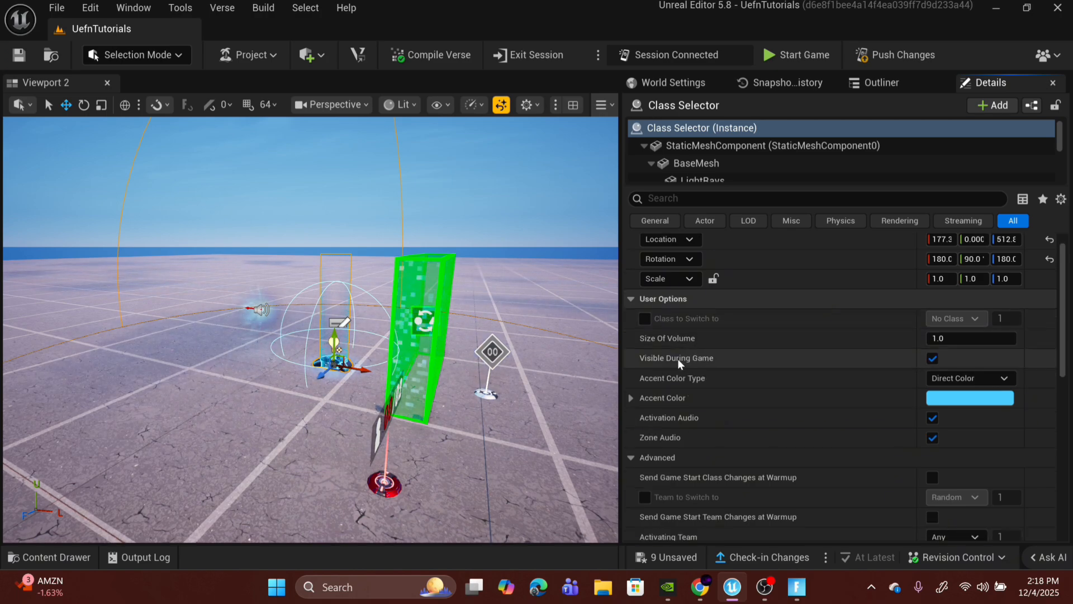
{"action": "scroll", "coordinate": [677, 357], "scroll_direction": "down", "scroll_amount": 2}
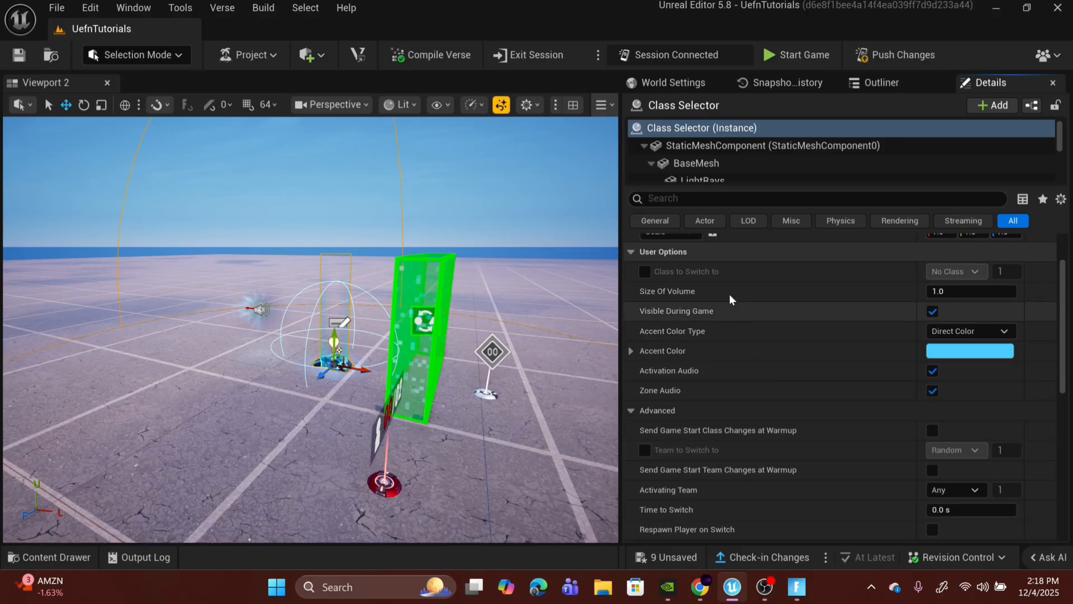
{"action": "scroll", "coordinate": [771, 376], "scroll_direction": "down", "scroll_amount": 1}
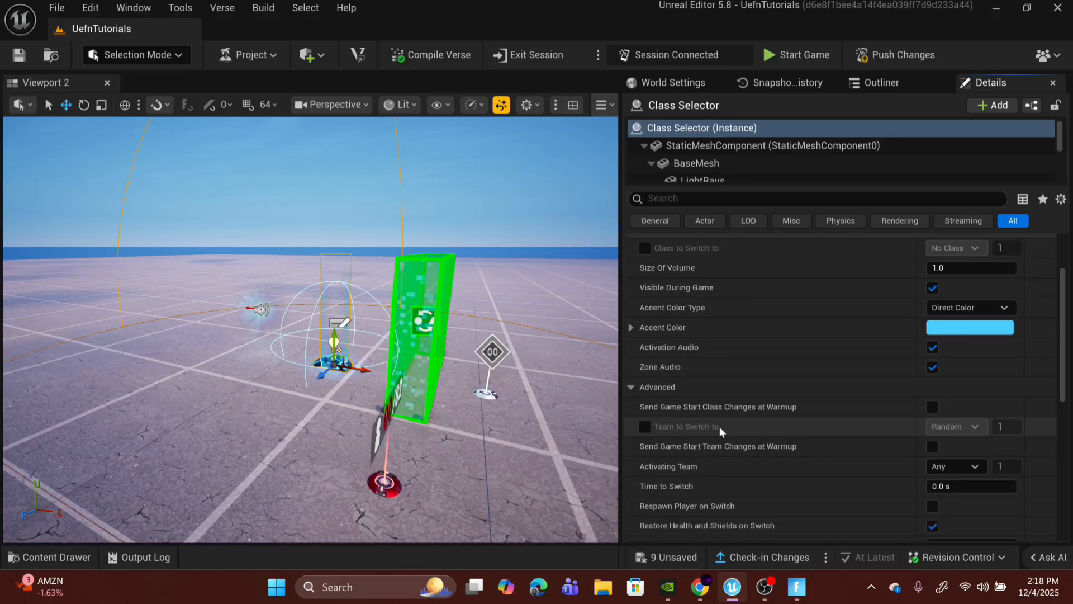
{"action": "left_click", "coordinate": [645, 427]}
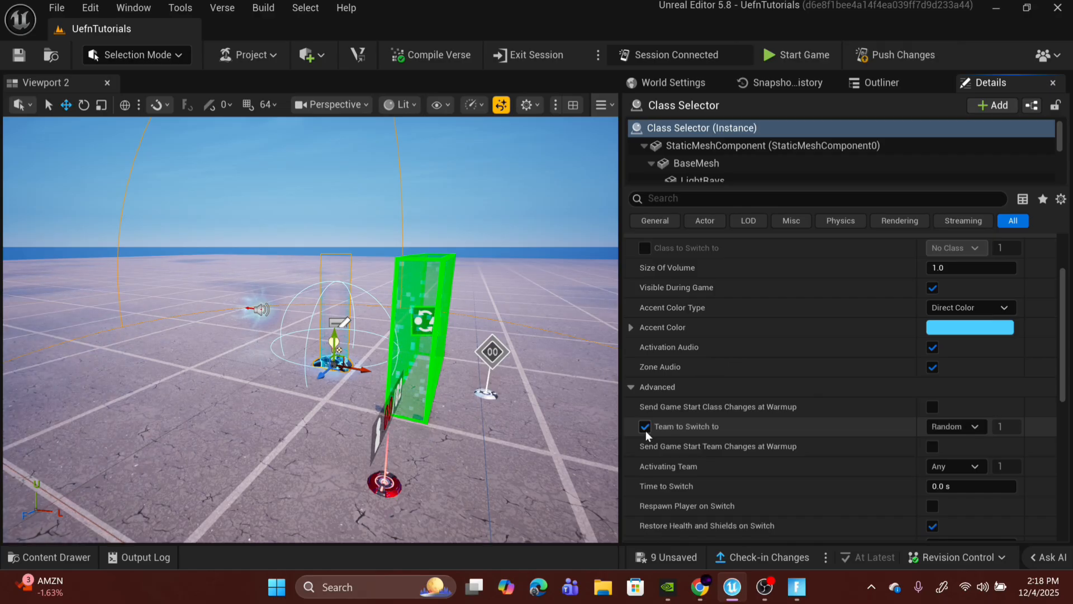
{"action": "left_click", "coordinate": [960, 429]}
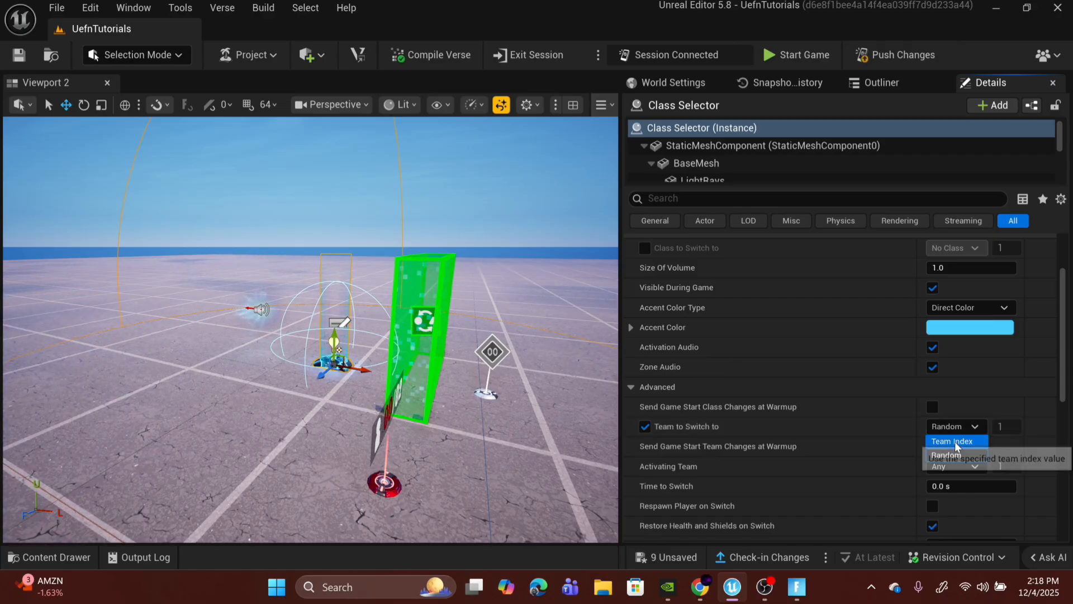
{"action": "left_click", "coordinate": [959, 441]}
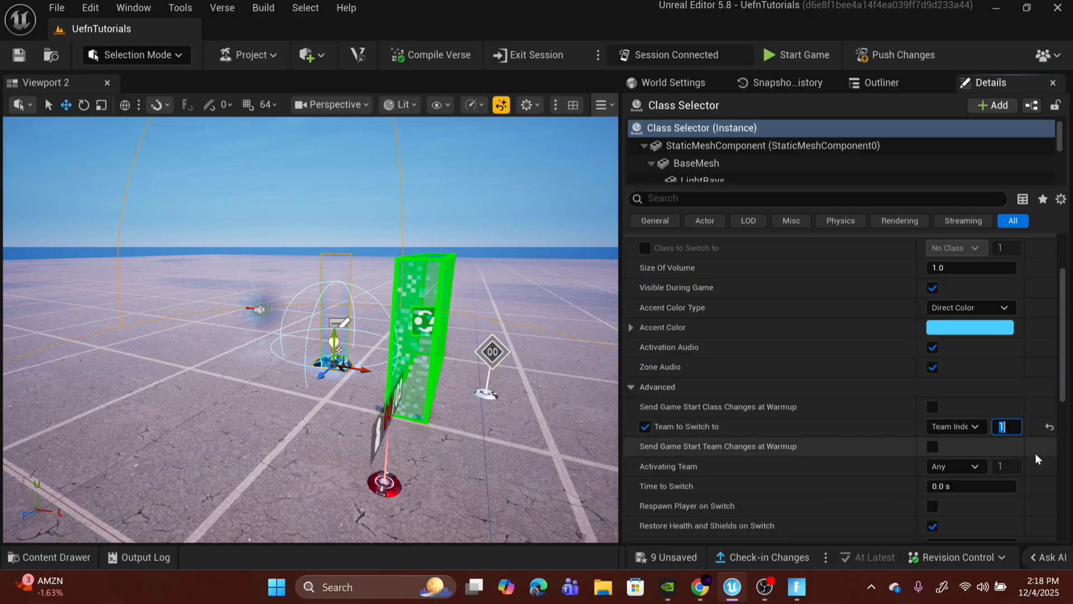
{"action": "left_click", "coordinate": [1000, 386]}
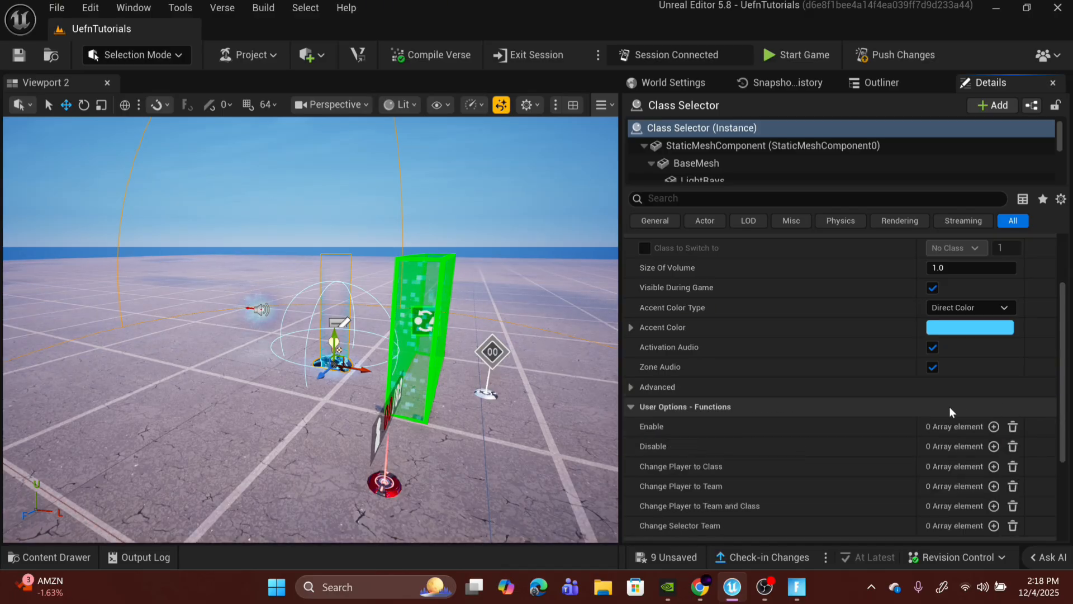
{"action": "left_click", "coordinate": [802, 389]}
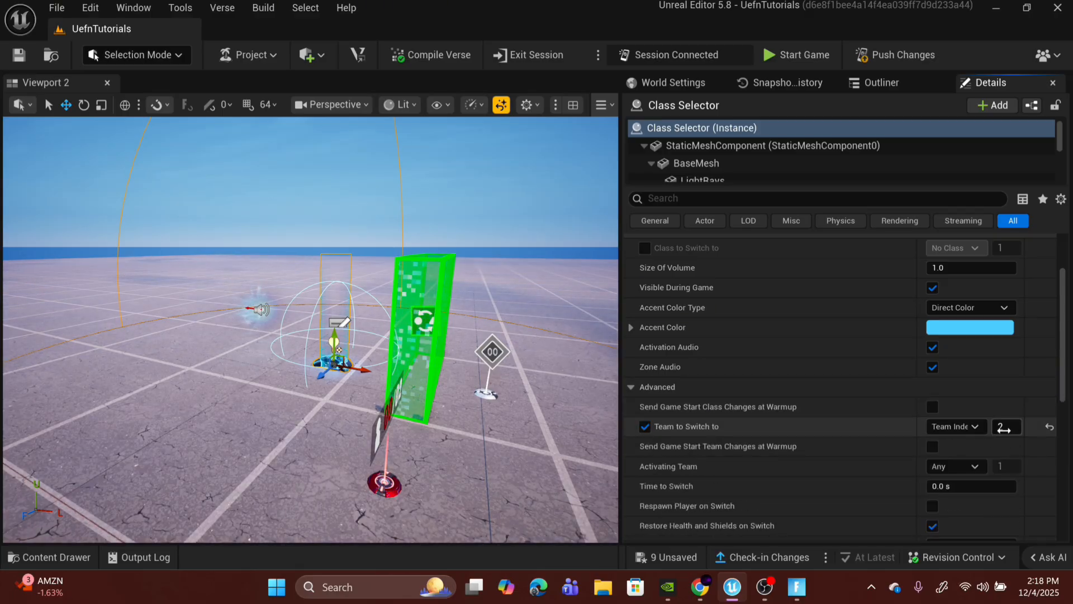
Bind the Class Selector's Change Player to Team function to the Mutator Zone's On Player Entering Zone event
{"action": "scroll", "coordinate": [929, 419], "scroll_direction": "down", "scroll_amount": 3}
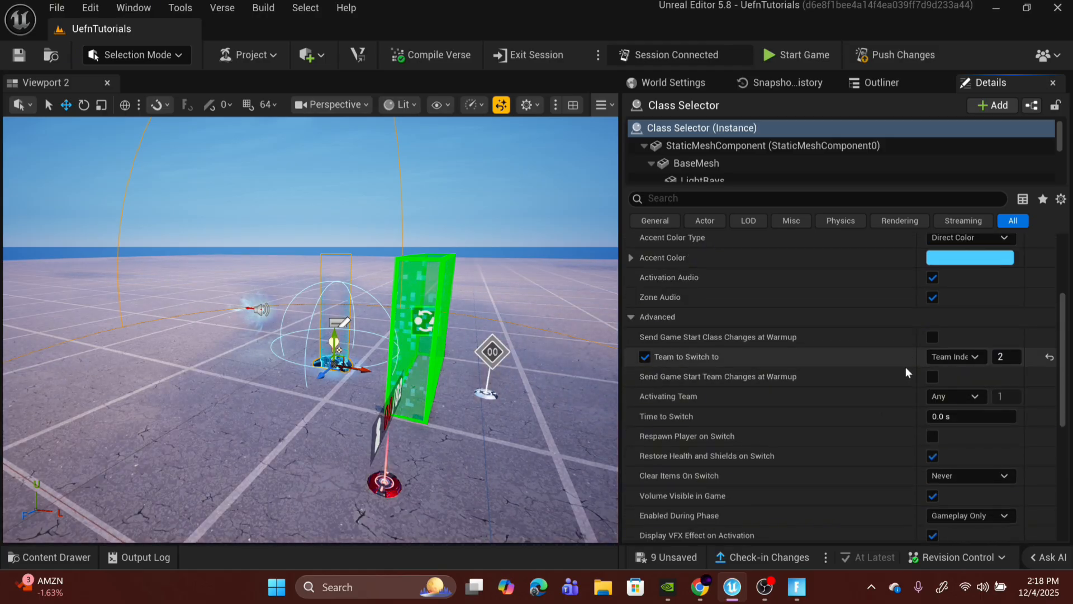
{"action": "scroll", "coordinate": [906, 367], "scroll_direction": "down", "scroll_amount": 2}
{"action": "scroll", "coordinate": [849, 366], "scroll_direction": "down", "scroll_amount": 8}
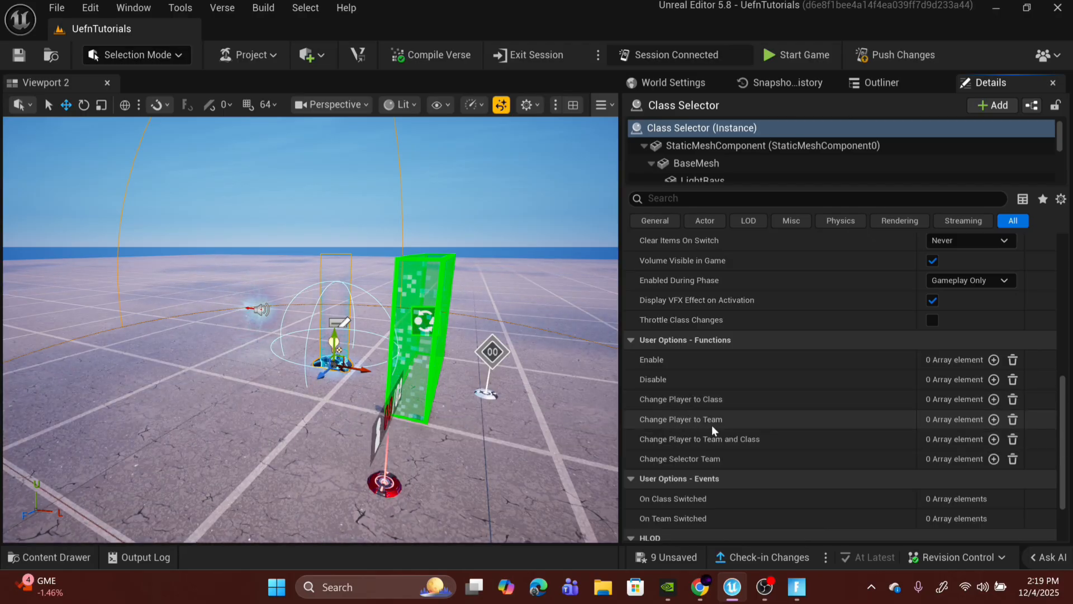
{"action": "left_click", "coordinate": [994, 419]}
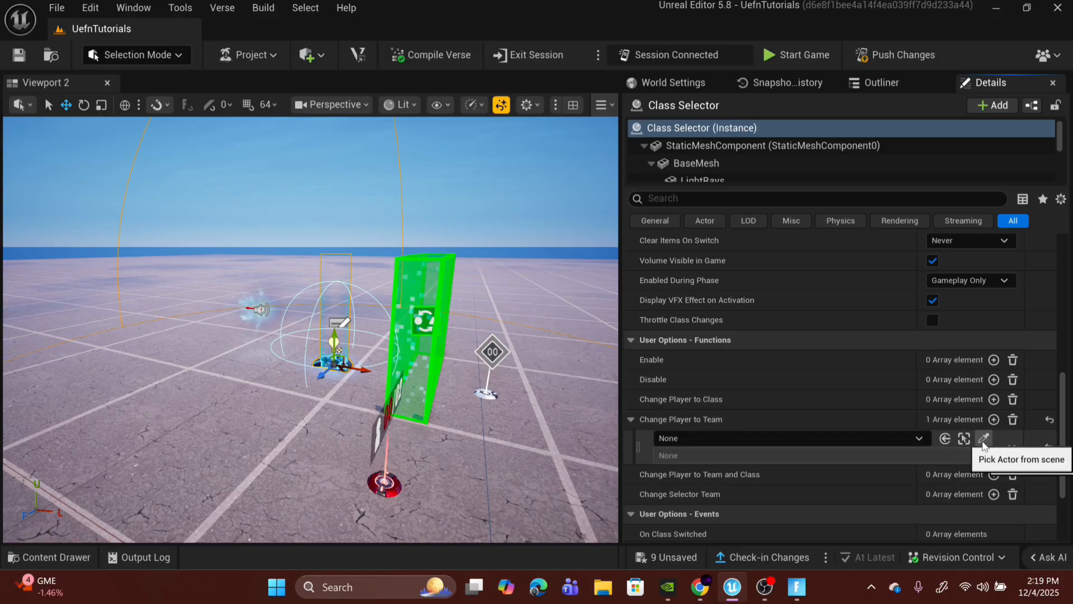
{"action": "left_click", "coordinate": [983, 440]}
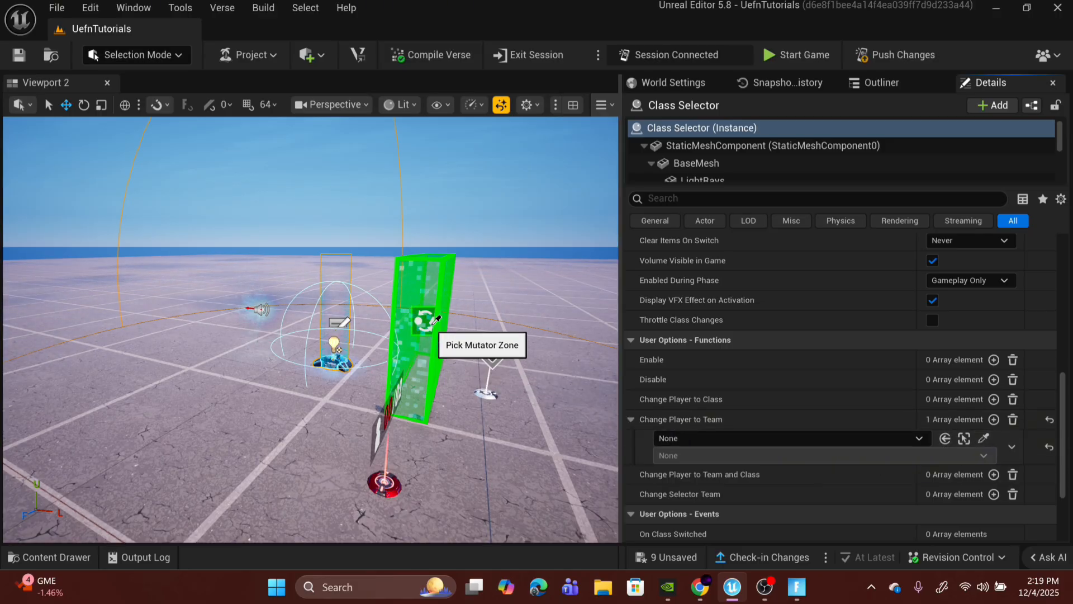
{"action": "left_click", "coordinate": [436, 318]}
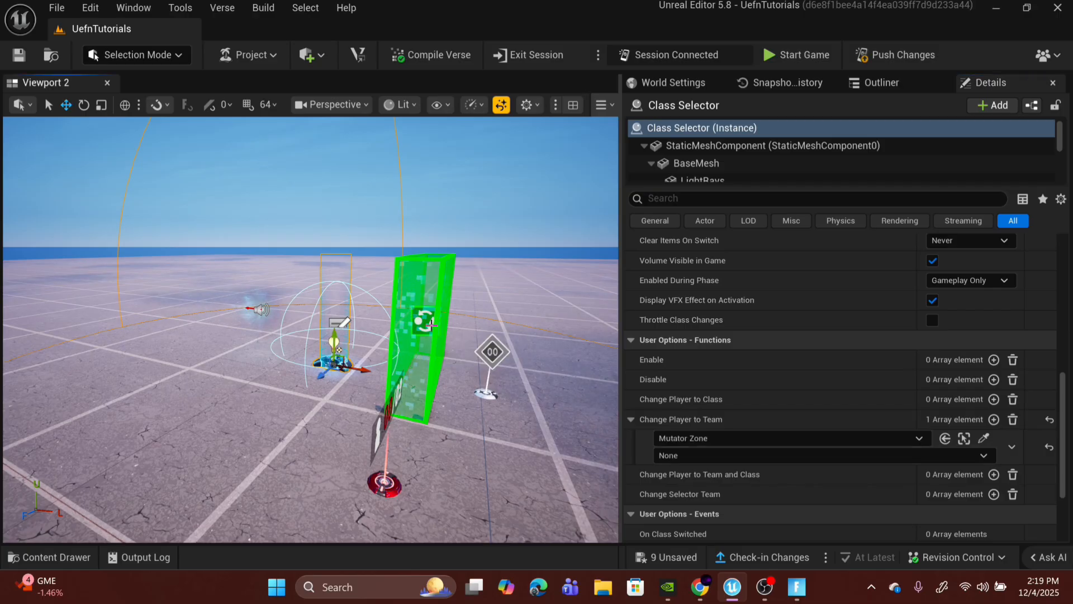
{"action": "left_click", "coordinate": [754, 454]}
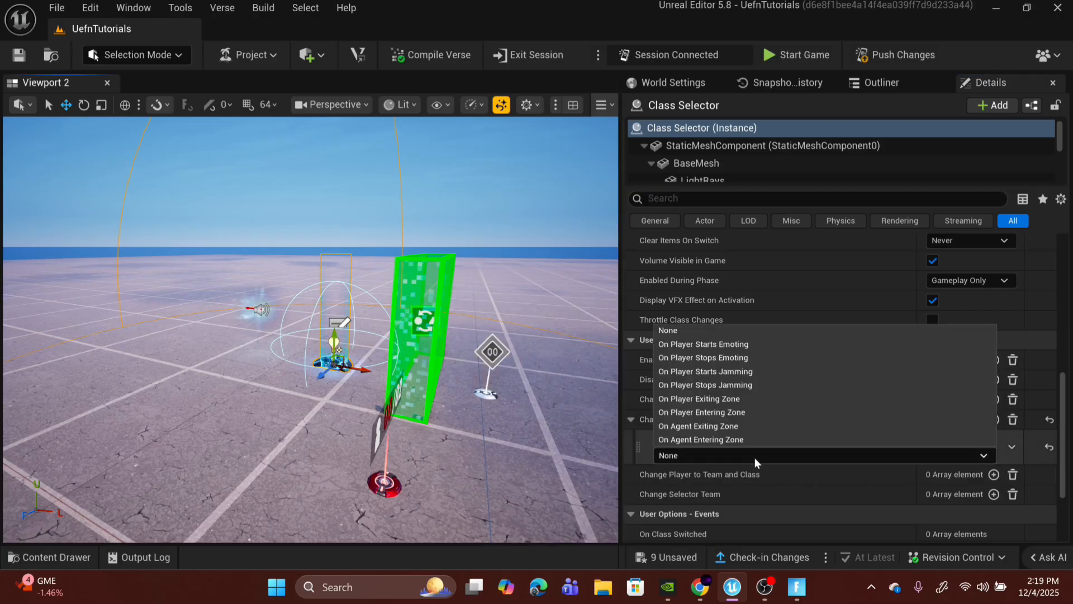
{"action": "left_click", "coordinate": [754, 412]}
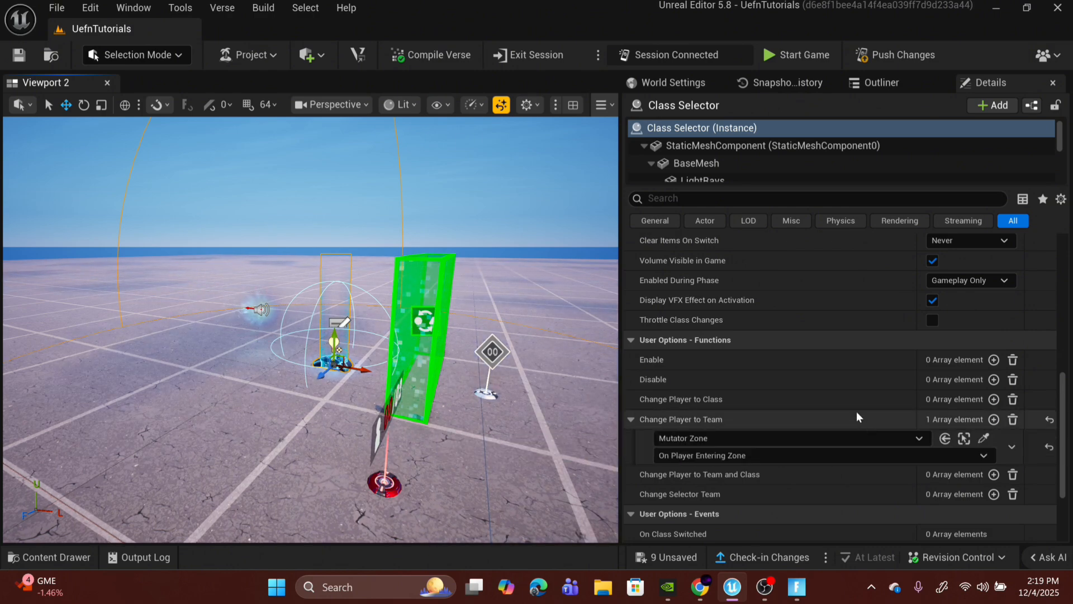
Set the Class Selector's Time to Switch to 0.1 s
{"action": "scroll", "coordinate": [856, 411], "scroll_direction": "up", "scroll_amount": 5}
{"action": "left_click", "coordinate": [974, 415]}
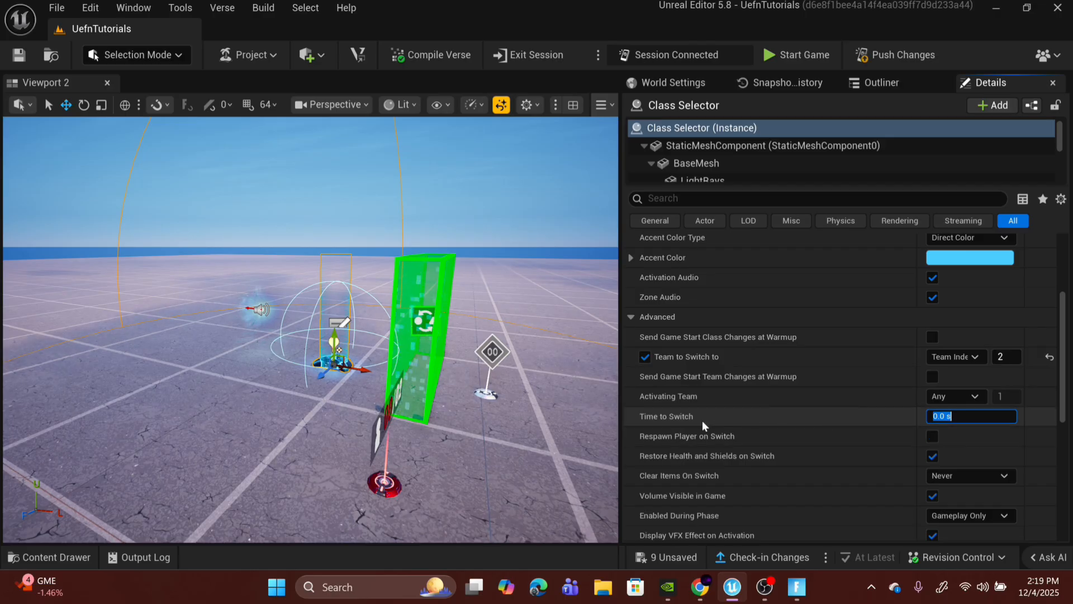
{"action": "type", "text": "."}
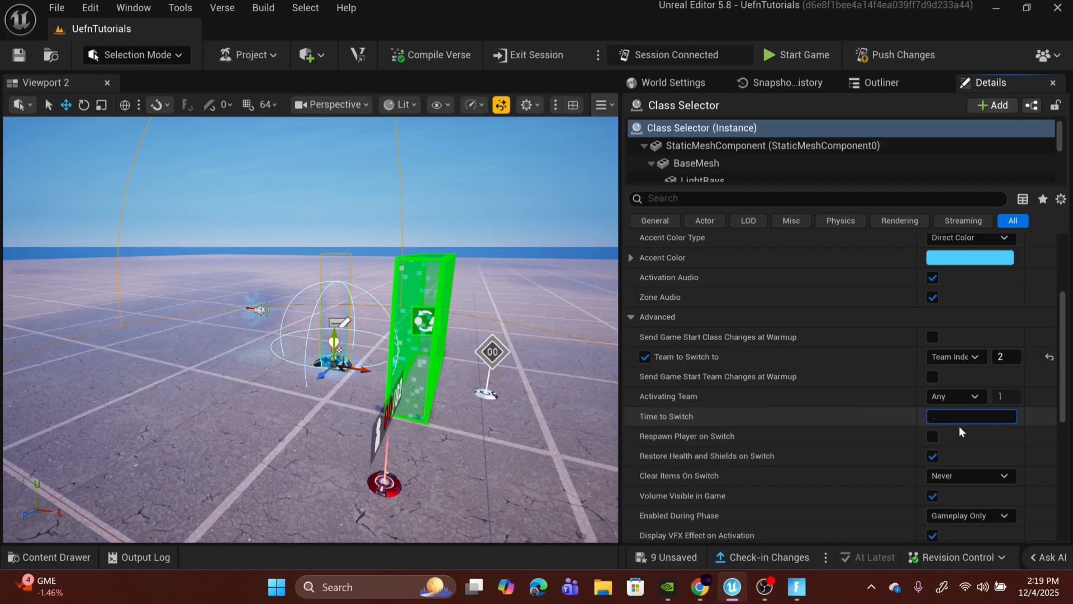
{"action": "type", "text": "1"}
{"action": "key", "text": "Return"}
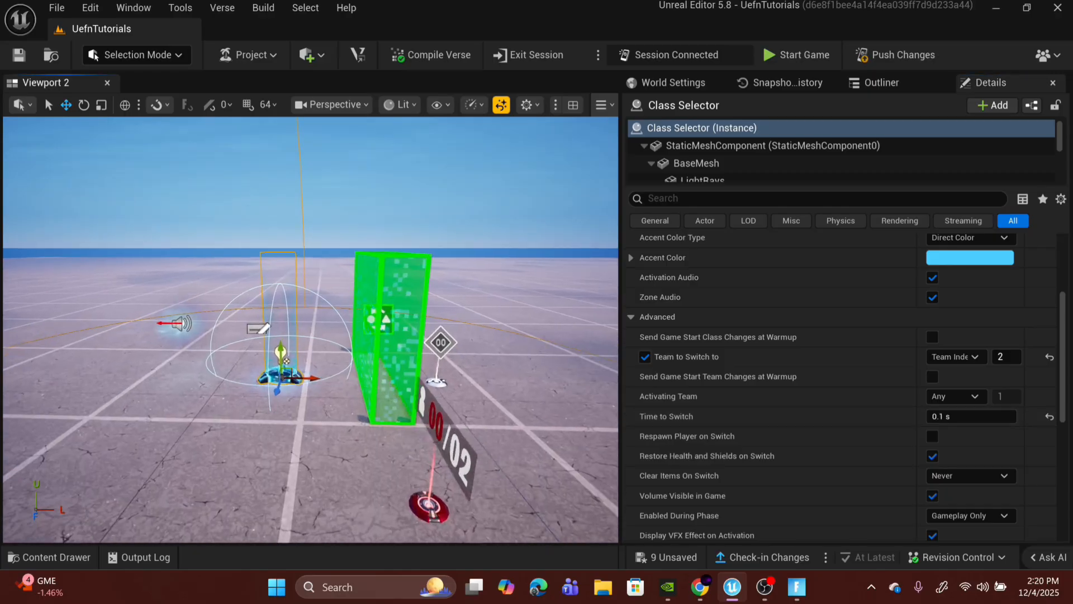
Select the Player Counter in front of the Mutator Zone and review its target count and Compare On Count Change options
{"action": "right_click_drag", "start_coordinate": [529, 369], "coordinate": [529, 369]}
{"action": "right_click_drag", "start_coordinate": [431, 436], "coordinate": [431, 437]}
{"action": "left_click", "coordinate": [472, 397]}
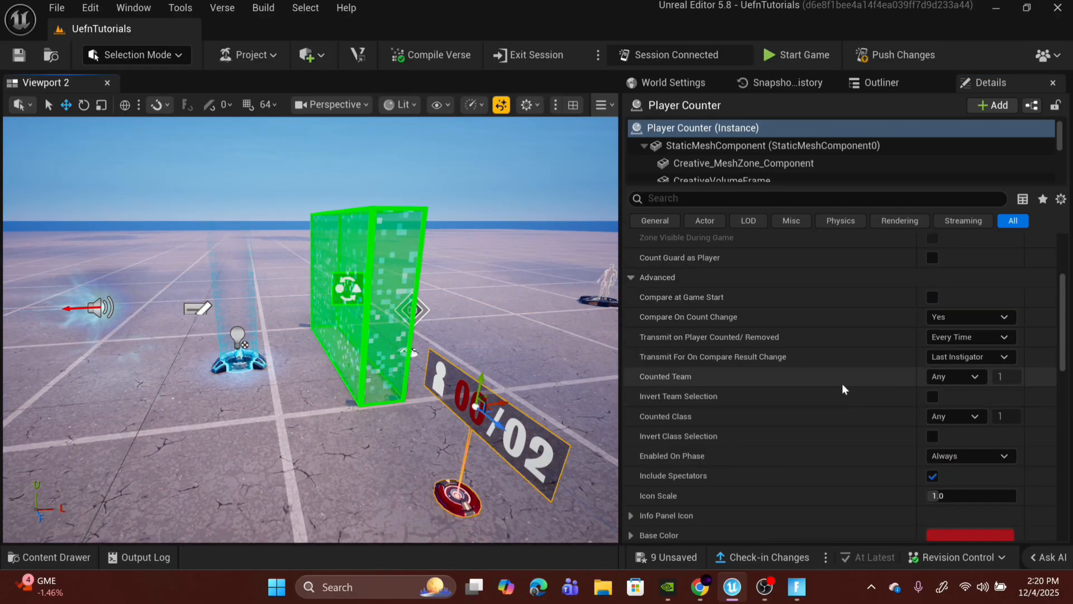
{"action": "scroll", "coordinate": [839, 377], "scroll_direction": "up", "scroll_amount": 4}
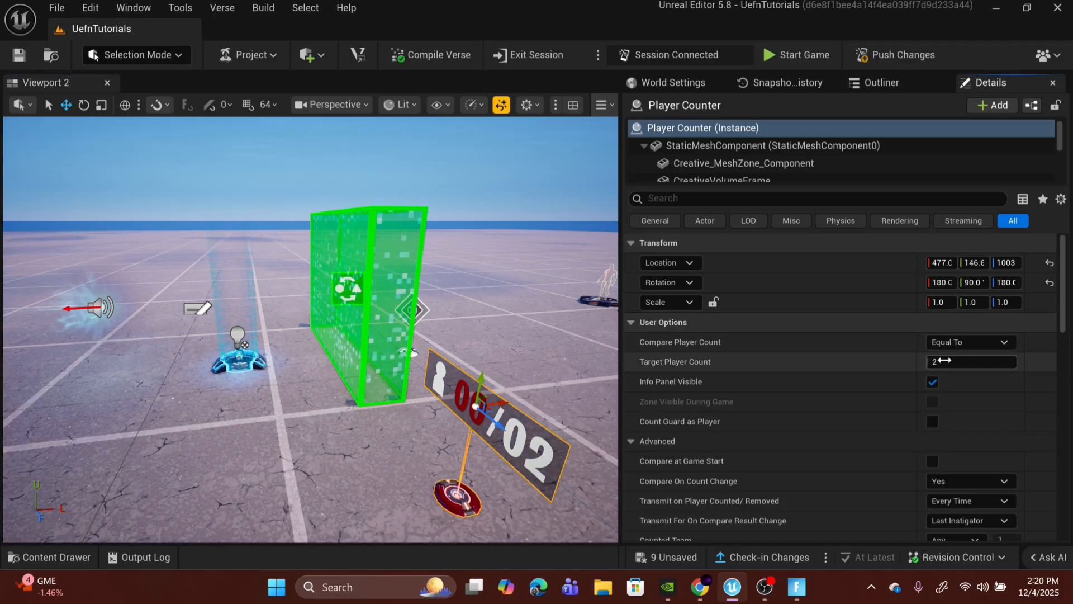
{"action": "right_click_drag", "start_coordinate": [258, 367], "coordinate": [274, 351]}
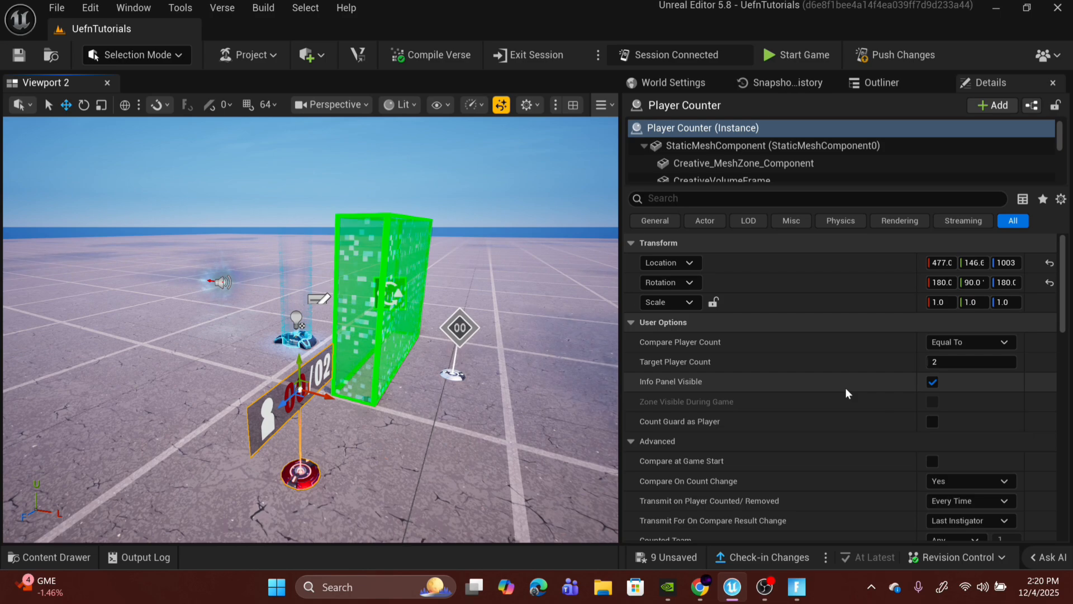
{"action": "scroll", "coordinate": [845, 387], "scroll_direction": "down", "scroll_amount": 2}
{"action": "scroll", "coordinate": [834, 390], "scroll_direction": "down", "scroll_amount": 2}
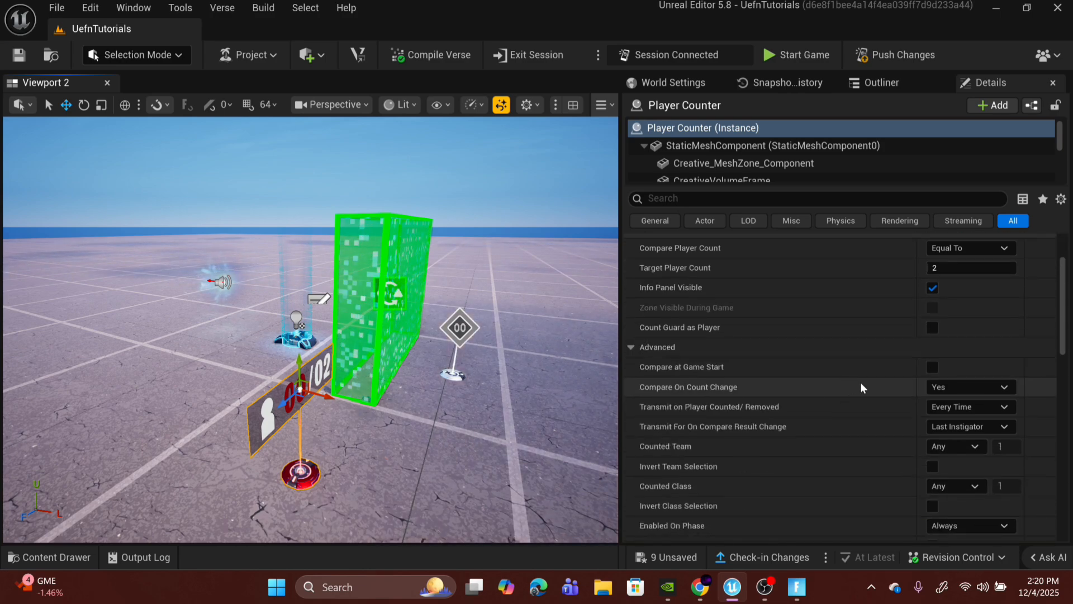
{"action": "left_click", "coordinate": [940, 387]}
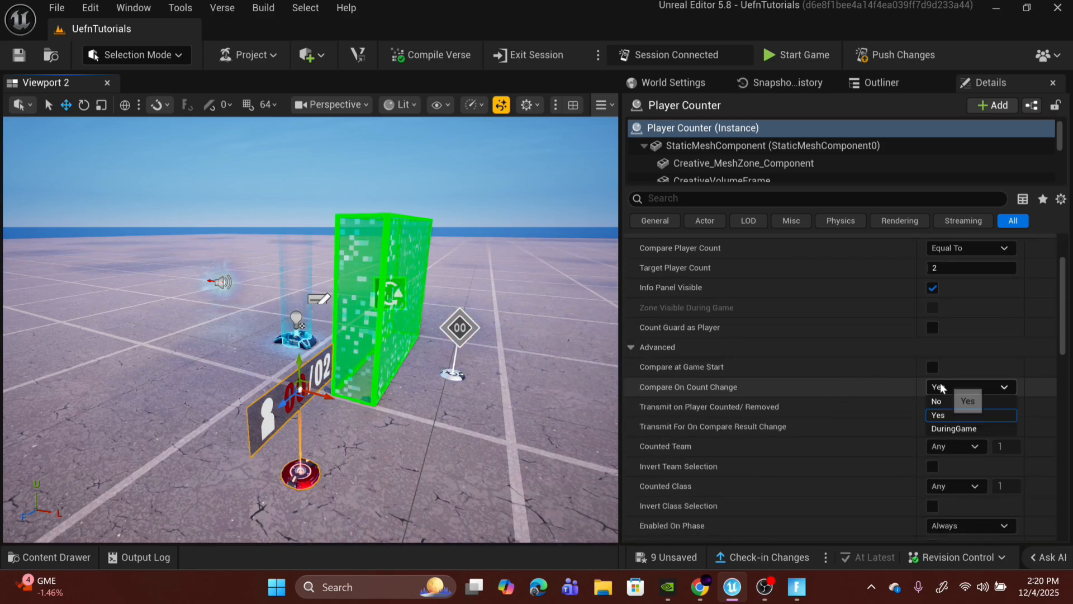
{"action": "left_click", "coordinate": [869, 387]}
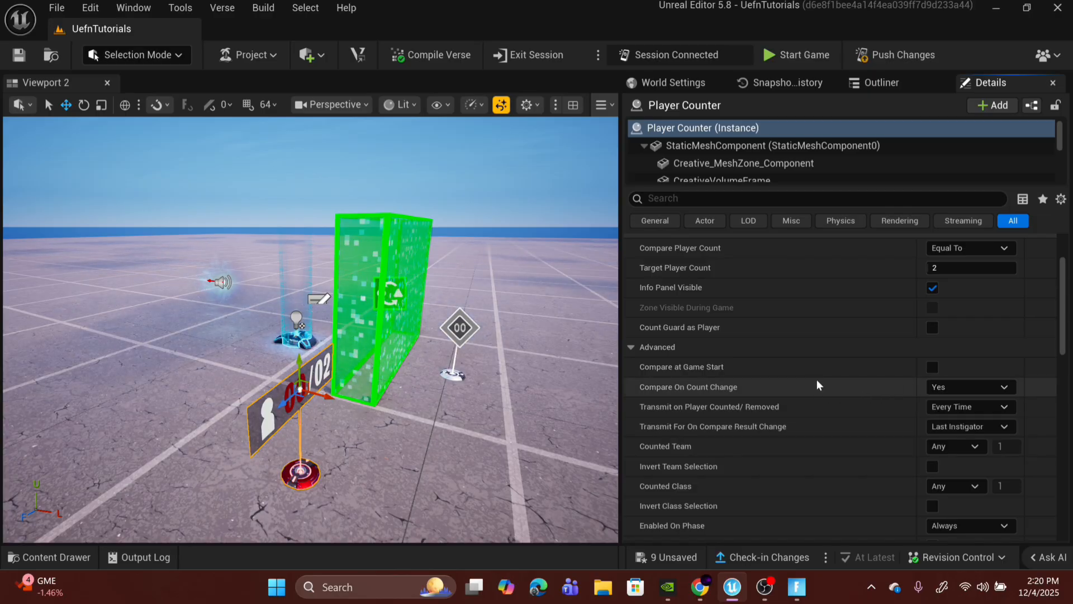
Set the Player Counter's Counted Team to Team Index 2
{"action": "scroll", "coordinate": [816, 384], "scroll_direction": "down", "scroll_amount": 2}
{"action": "scroll", "coordinate": [818, 381], "scroll_direction": "down", "scroll_amount": 1}
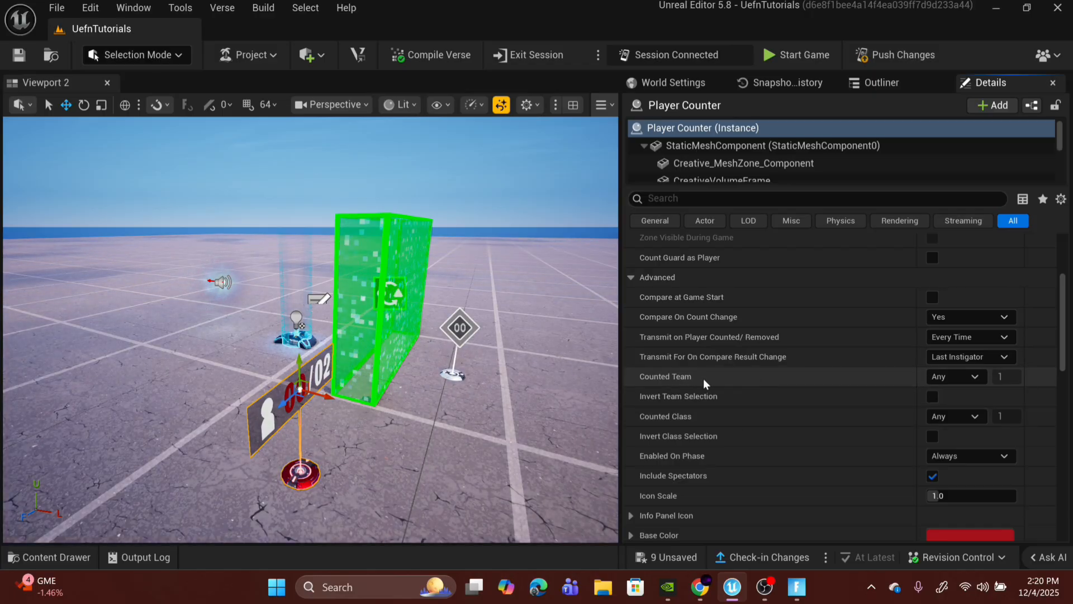
{"action": "left_click", "coordinate": [952, 377]}
{"action": "left_click", "coordinate": [952, 391]}
{"action": "type", "text": "2"}
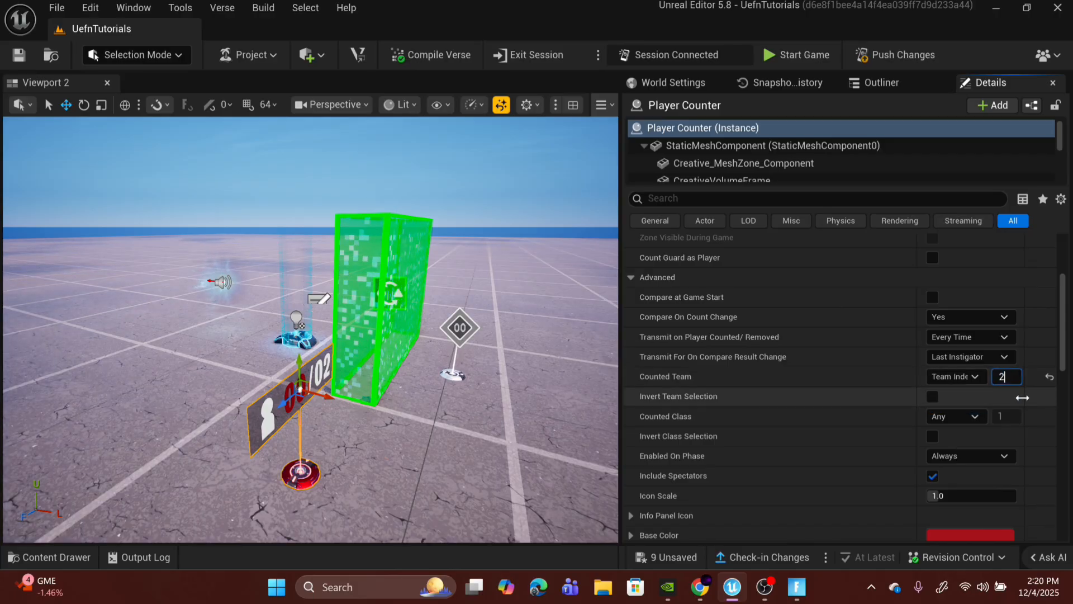
{"action": "right_click_drag", "start_coordinate": [399, 397], "coordinate": [427, 370]}
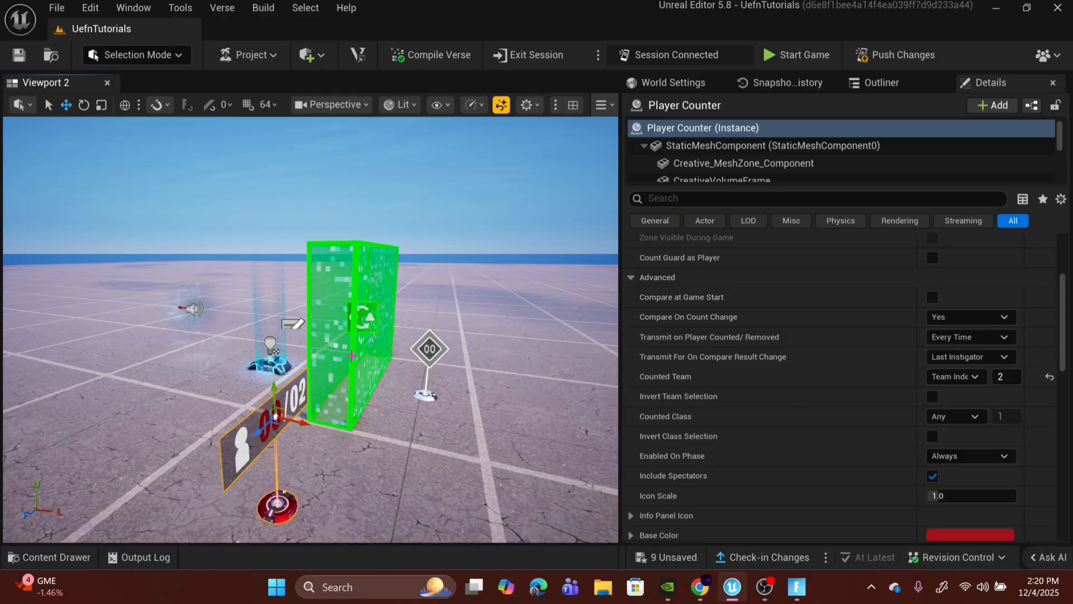
{"action": "right_click_drag", "start_coordinate": [353, 387], "coordinate": [355, 414]}
{"action": "key", "text": "a"}
{"action": "key", "text": "d"}
{"action": "key", "text": "w"}
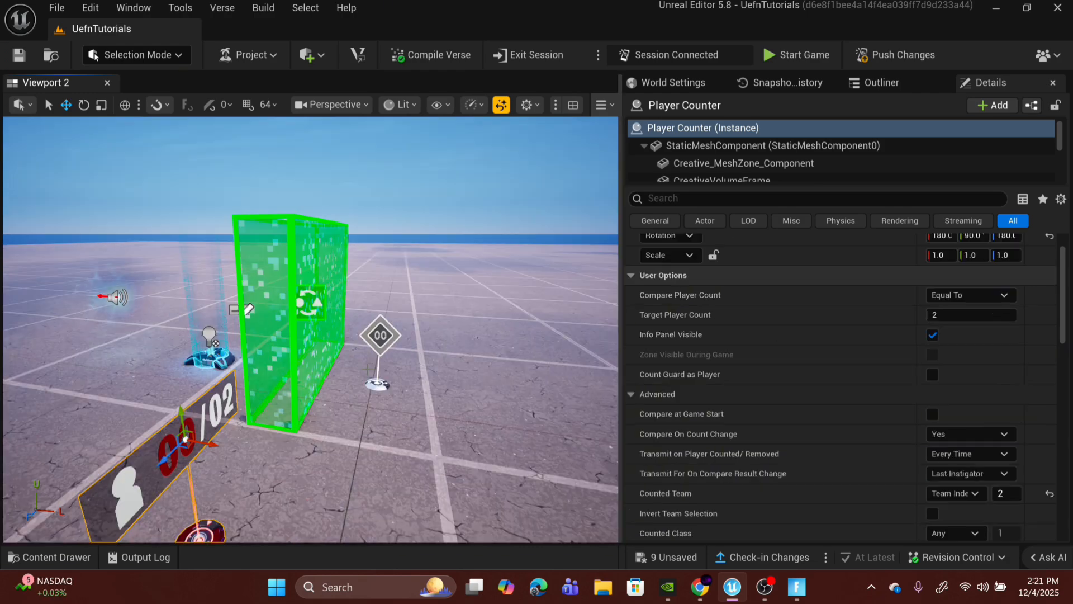
{"action": "right_click_drag", "start_coordinate": [356, 414], "coordinate": [357, 415]}
Bind the Player Counter's Register Player function to the Mutator Zone's On Player Entering Zone event
{"action": "scroll", "coordinate": [793, 371], "scroll_direction": "down", "scroll_amount": 10}
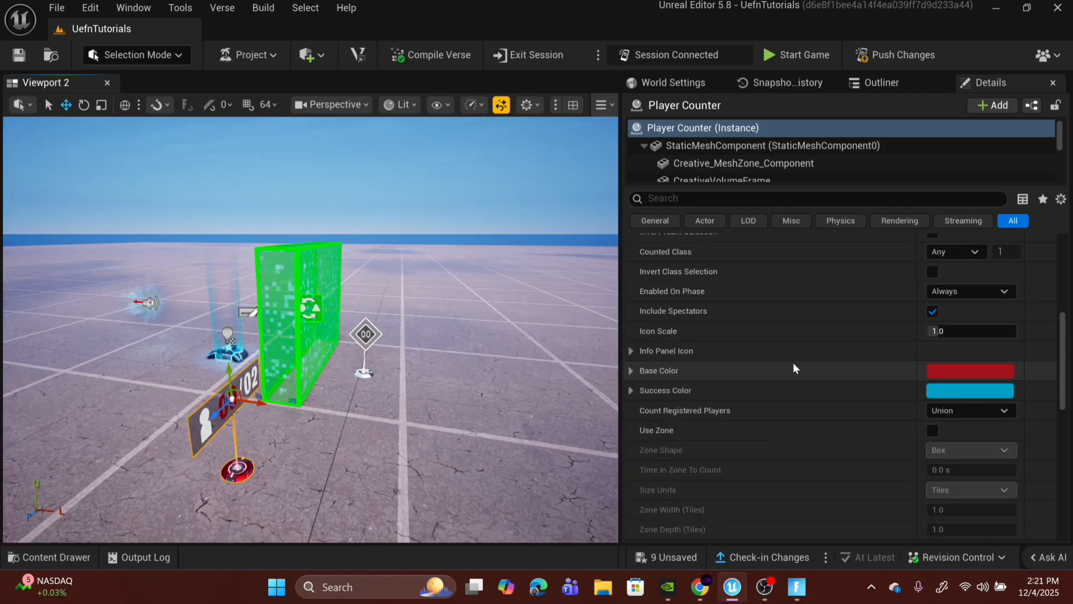
{"action": "scroll", "coordinate": [805, 364], "scroll_direction": "down", "scroll_amount": 5}
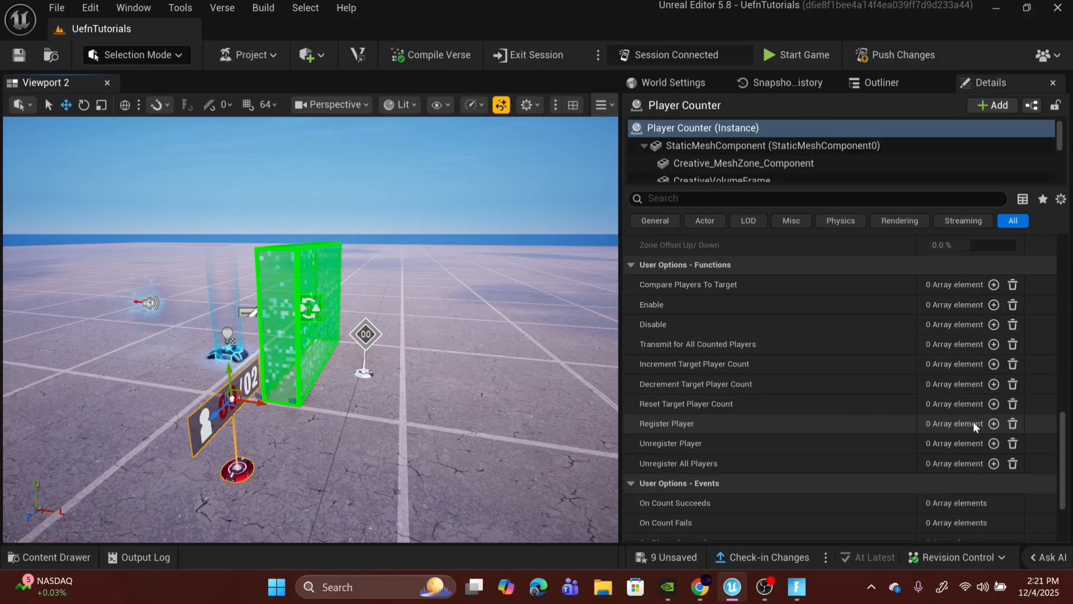
{"action": "left_click", "coordinate": [993, 423]}
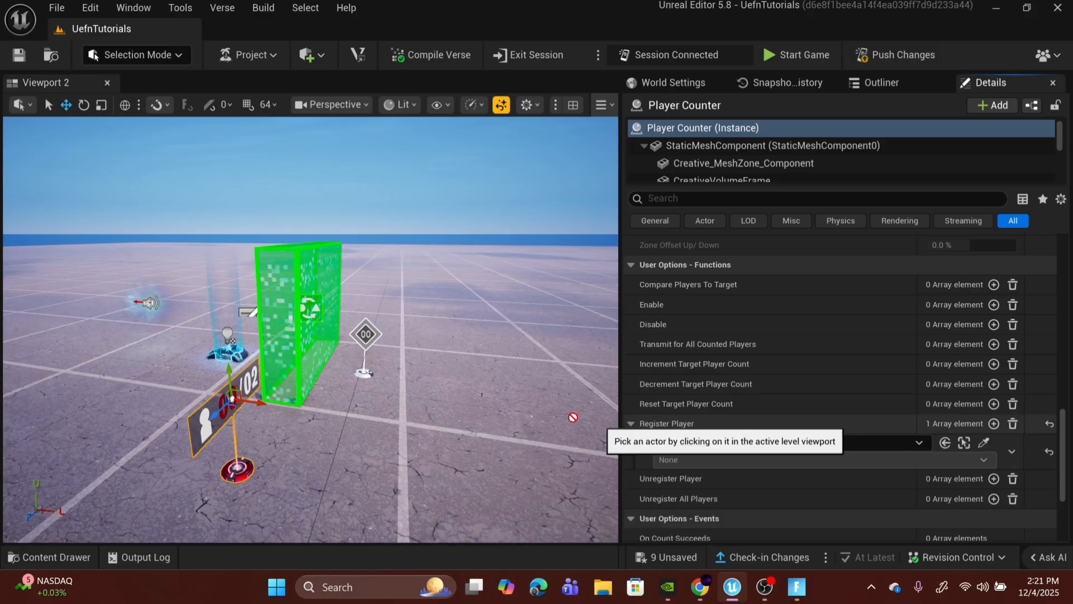
{"action": "left_click", "coordinate": [984, 442]}
{"action": "left_click", "coordinate": [312, 305]}
{"action": "left_click", "coordinate": [766, 460]}
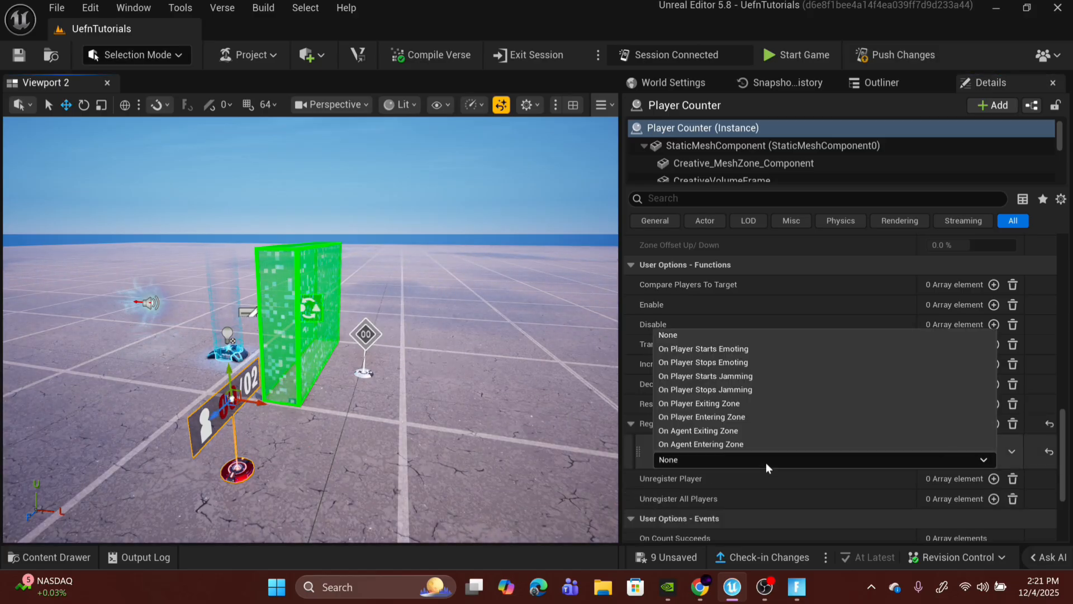
{"action": "right_click_drag", "start_coordinate": [442, 380], "coordinate": [467, 369]}
{"action": "key", "text": "w"}
{"action": "key", "text": "s"}
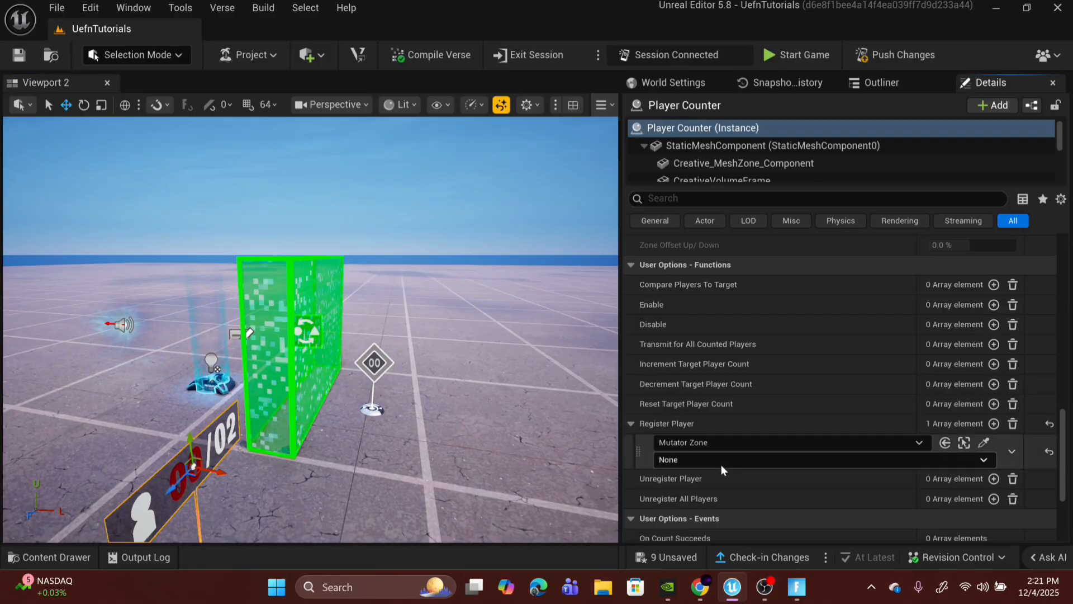
{"action": "left_click", "coordinate": [721, 464]}
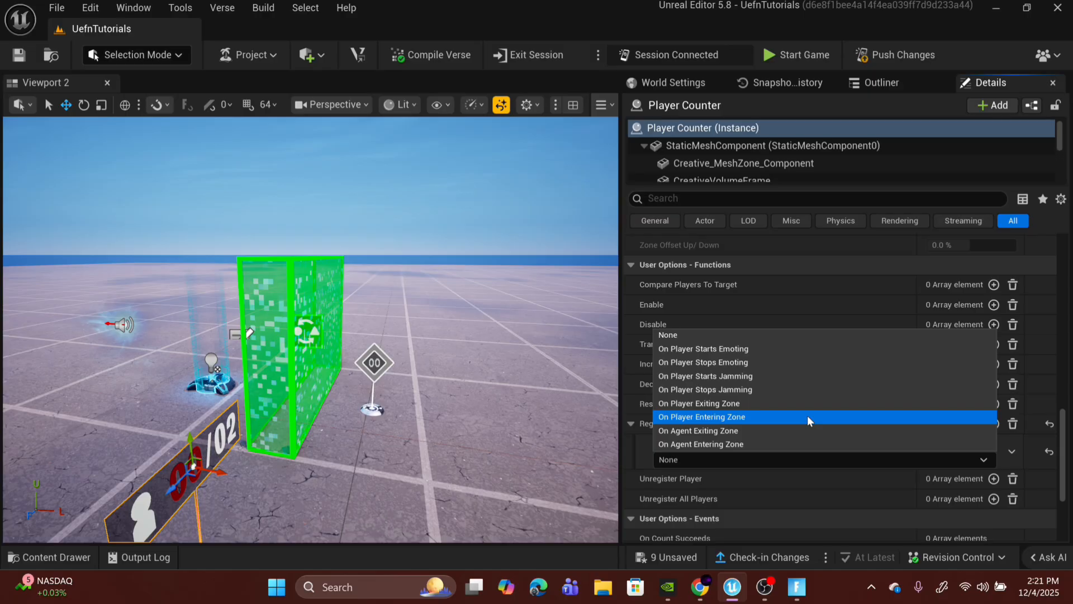
{"action": "left_click", "coordinate": [823, 416]}
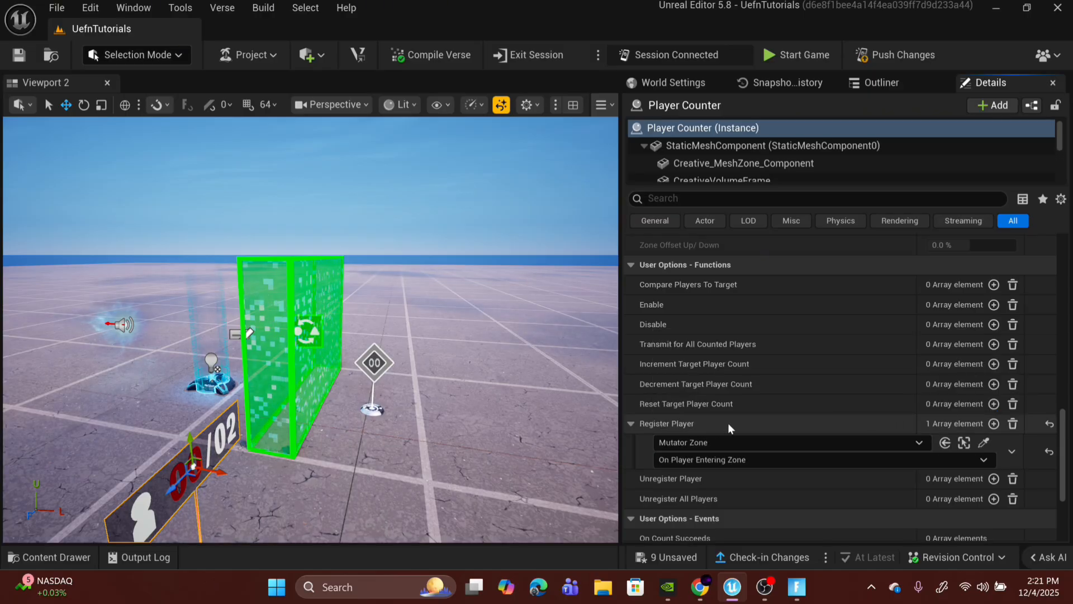
Select the Team Settings & Inventory device beside the Mutator Zone, enable its Team Name and set it to Students
{"action": "right_click_drag", "start_coordinate": [443, 425], "coordinate": [338, 425]}
{"action": "right_click_drag", "start_coordinate": [342, 364], "coordinate": [414, 355]}
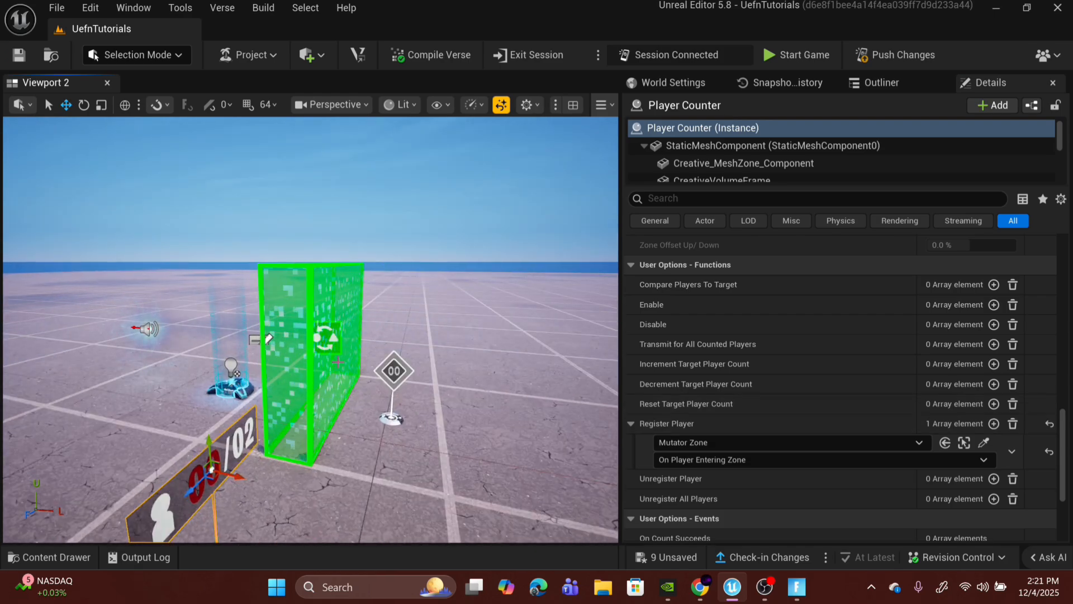
{"action": "key", "text": "a"}
{"action": "right_click_drag", "start_coordinate": [339, 356], "coordinate": [390, 374]}
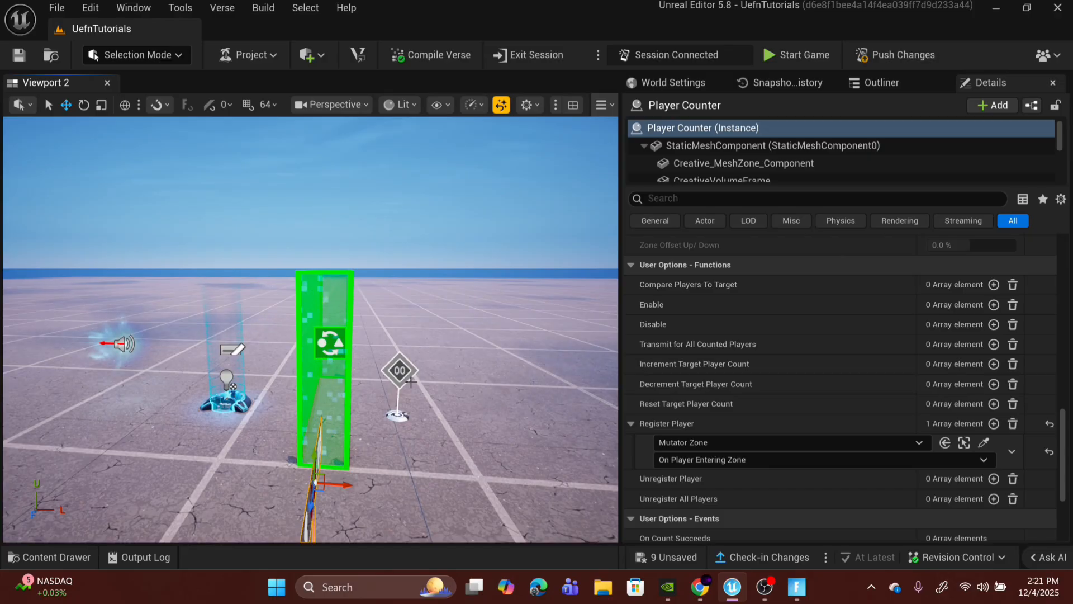
{"action": "scroll", "coordinate": [411, 382], "scroll_direction": "down", "scroll_amount": 3}
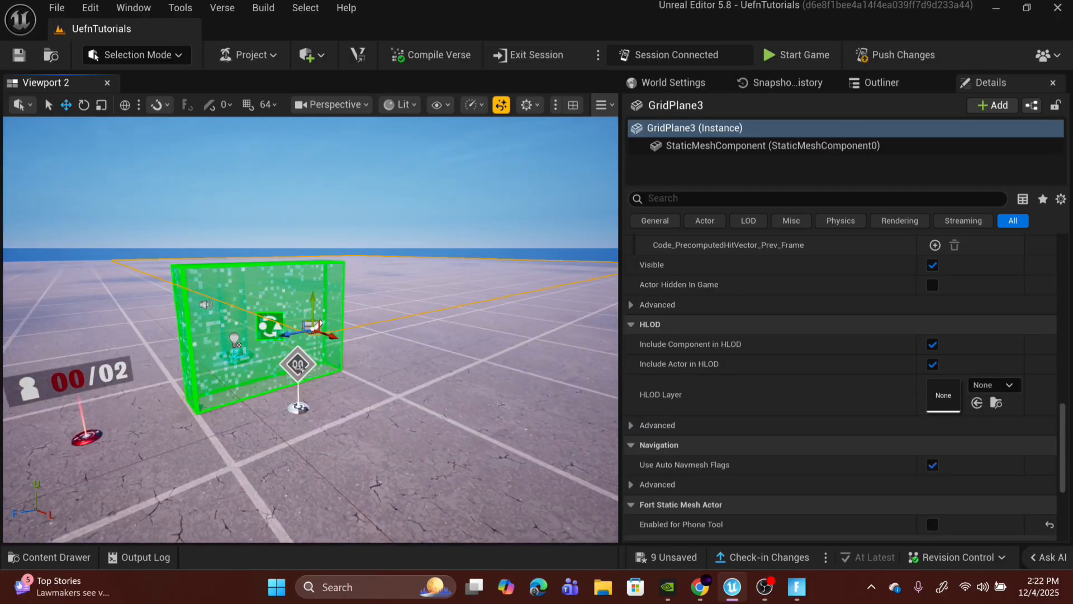
{"action": "left_click", "coordinate": [300, 366]}
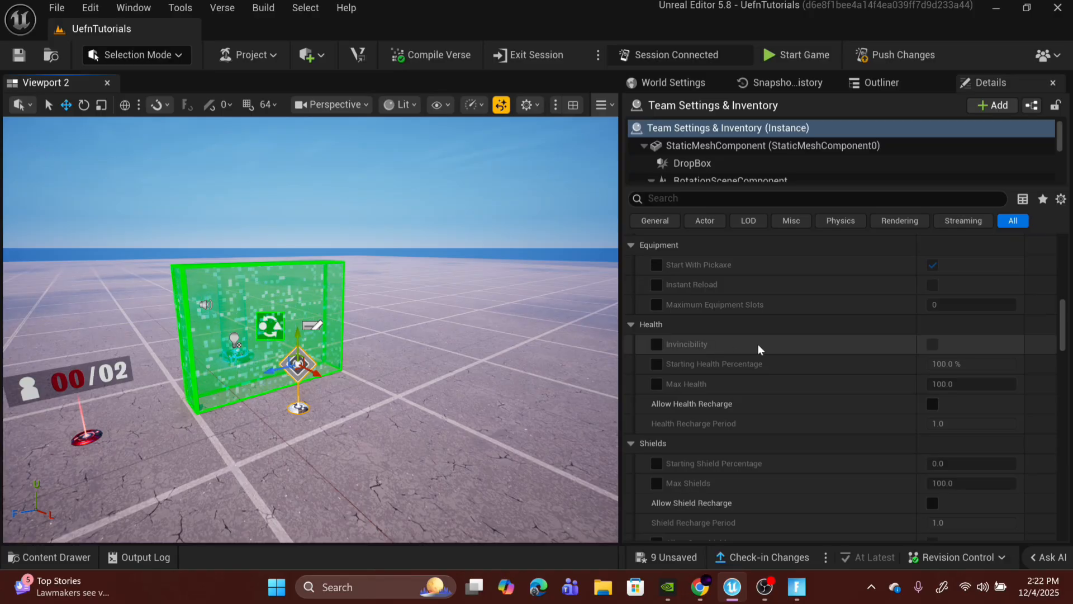
{"action": "scroll", "coordinate": [739, 341], "scroll_direction": "up", "scroll_amount": 5}
{"action": "scroll", "coordinate": [732, 331], "scroll_direction": "up", "scroll_amount": 2}
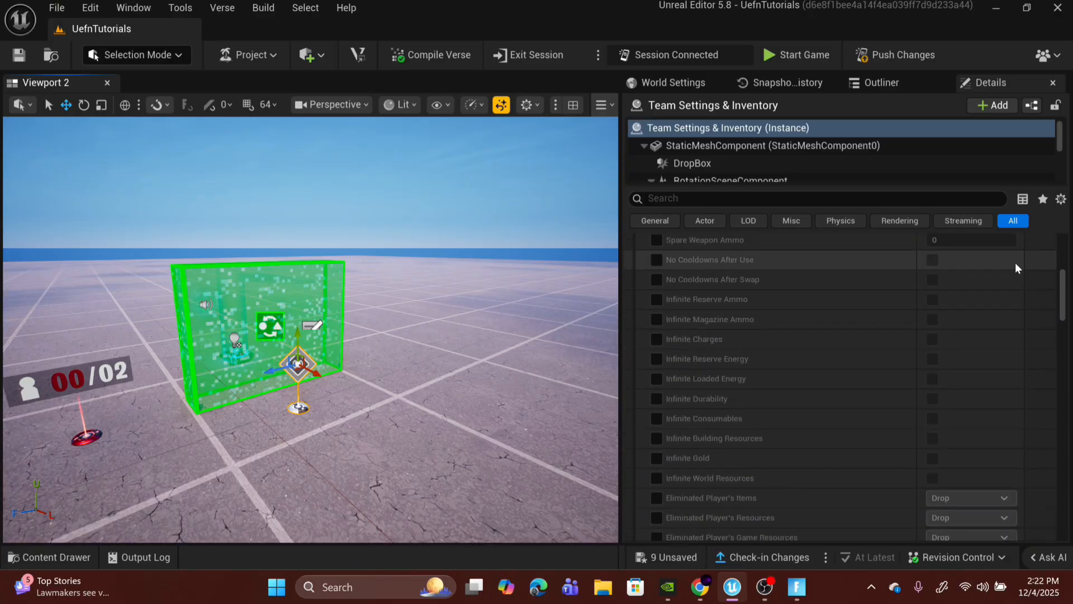
{"action": "left_click_drag", "start_coordinate": [1061, 291], "coordinate": [1070, 263]}
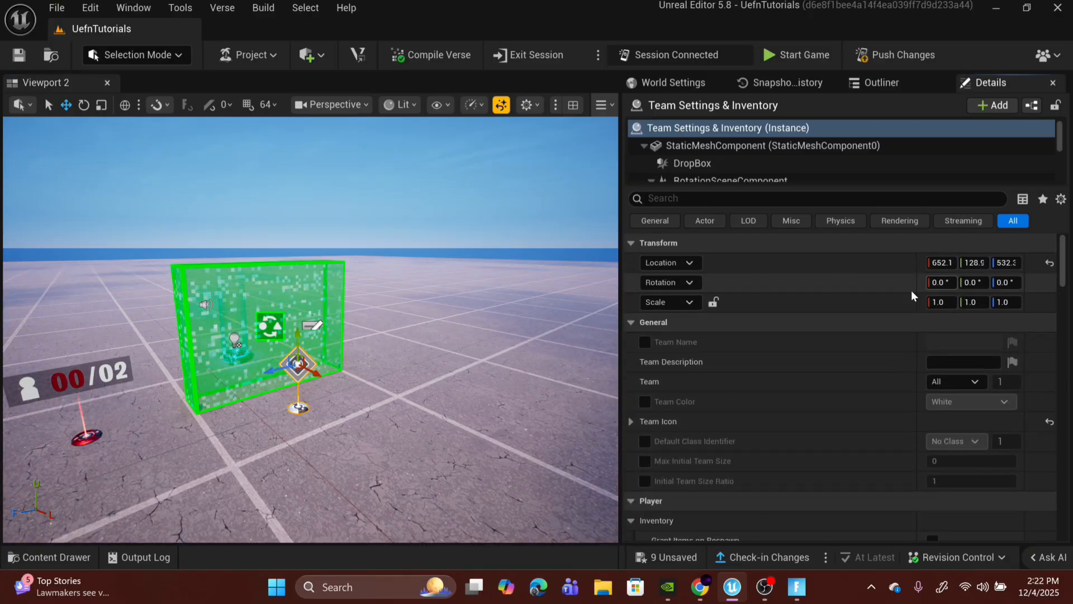
{"action": "left_click", "coordinate": [645, 342]}
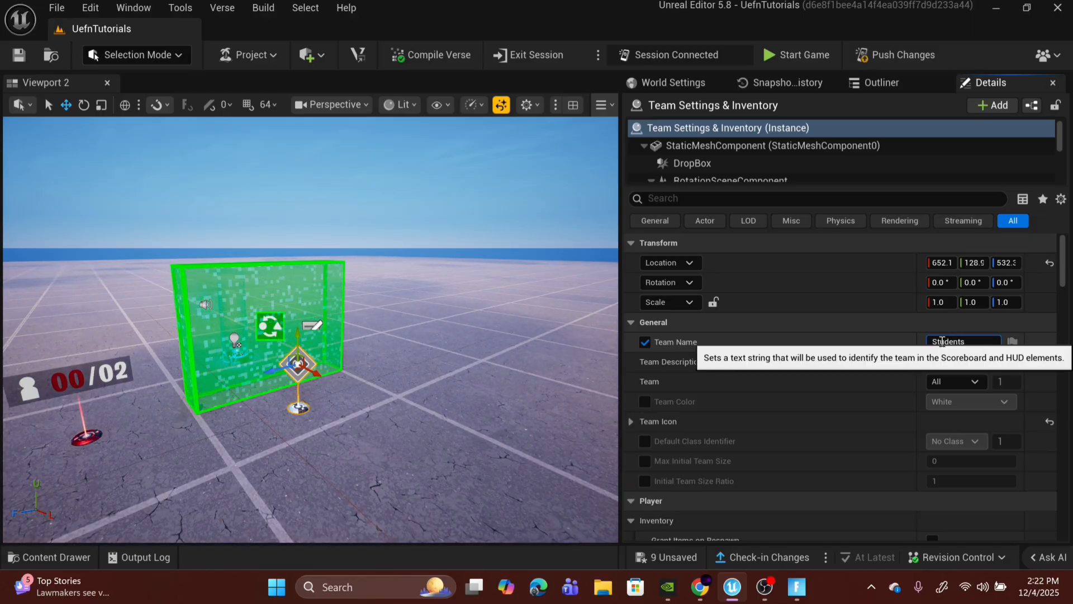
{"action": "left_click", "coordinate": [880, 329]}
{"action": "left_click", "coordinate": [880, 330]}
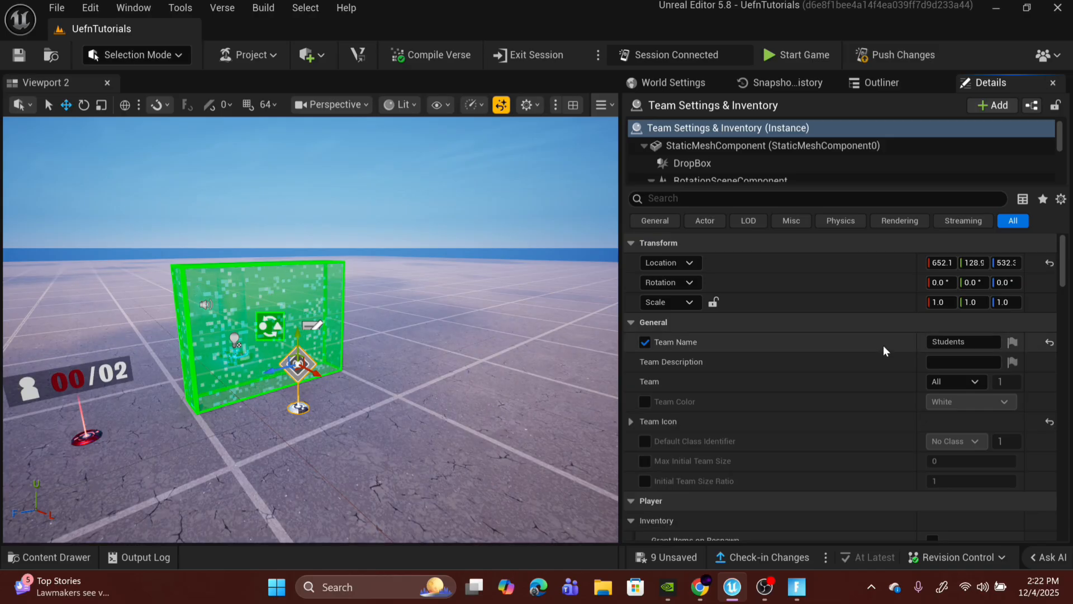
Set the Team of the Team Settings & Inventory device to Team Index 2
{"action": "mouse_move", "coordinate": [595, 335]}
{"action": "right_mouse_down"}
{"action": "mouse_move", "coordinate": [558, 335]}
{"action": "mouse_move", "coordinate": [595, 335]}
{"action": "right_mouse_up"}
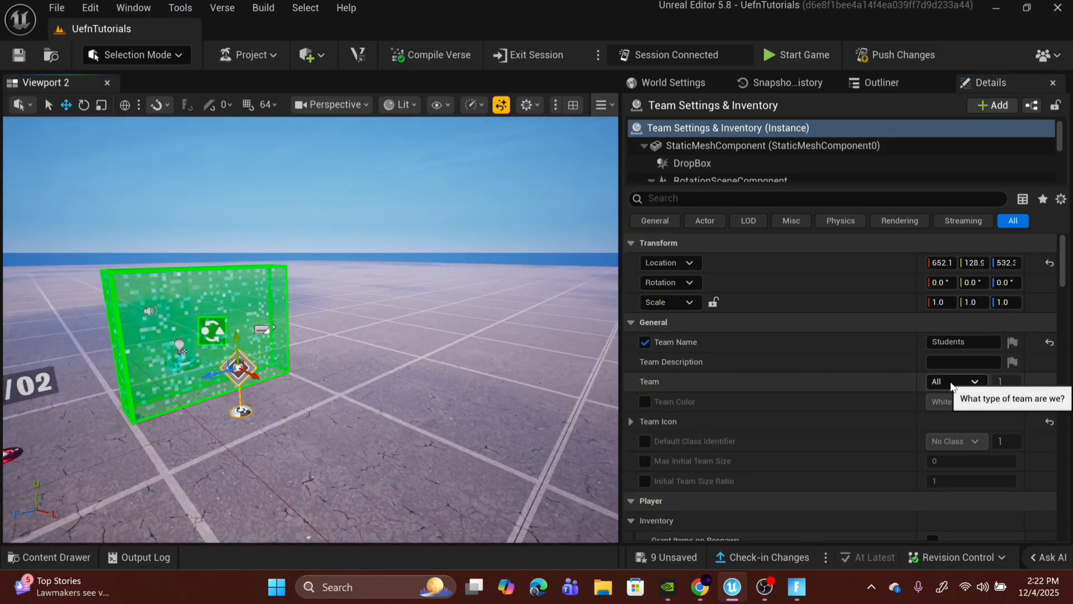
{"action": "left_click", "coordinate": [951, 385]}
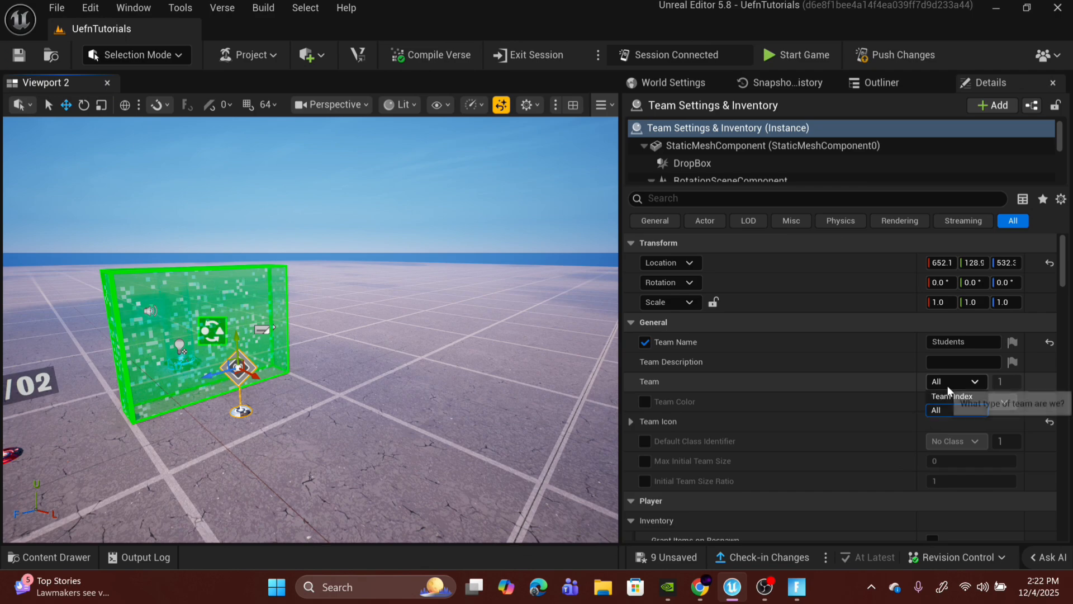
{"action": "left_click", "coordinate": [950, 410]}
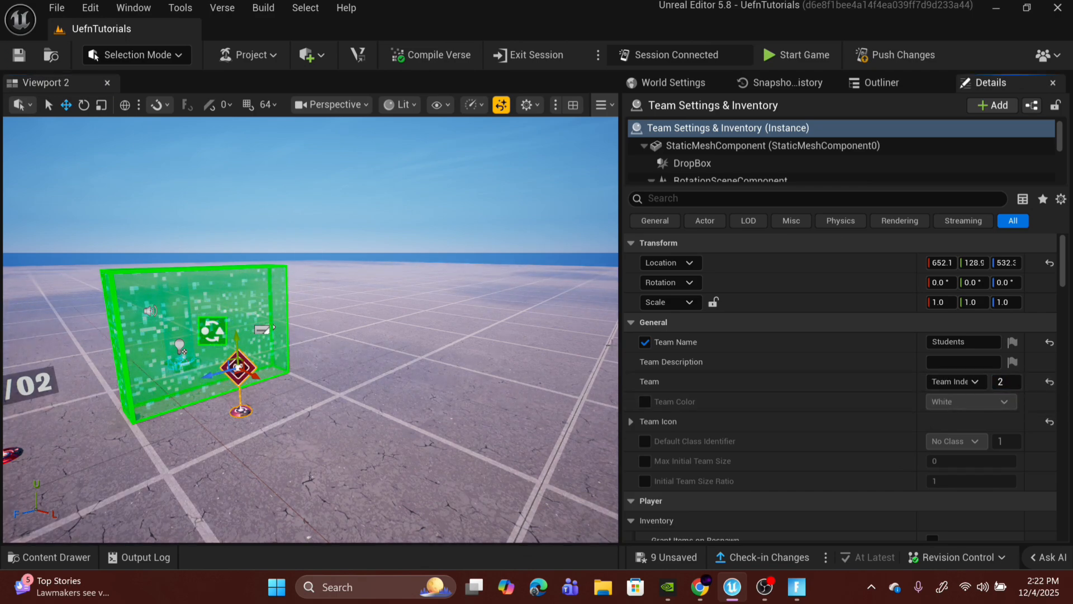
Enable the Team Color of the Students team and set it to Red Orange
{"action": "scroll", "coordinate": [748, 358], "scroll_direction": "down", "scroll_amount": 2}
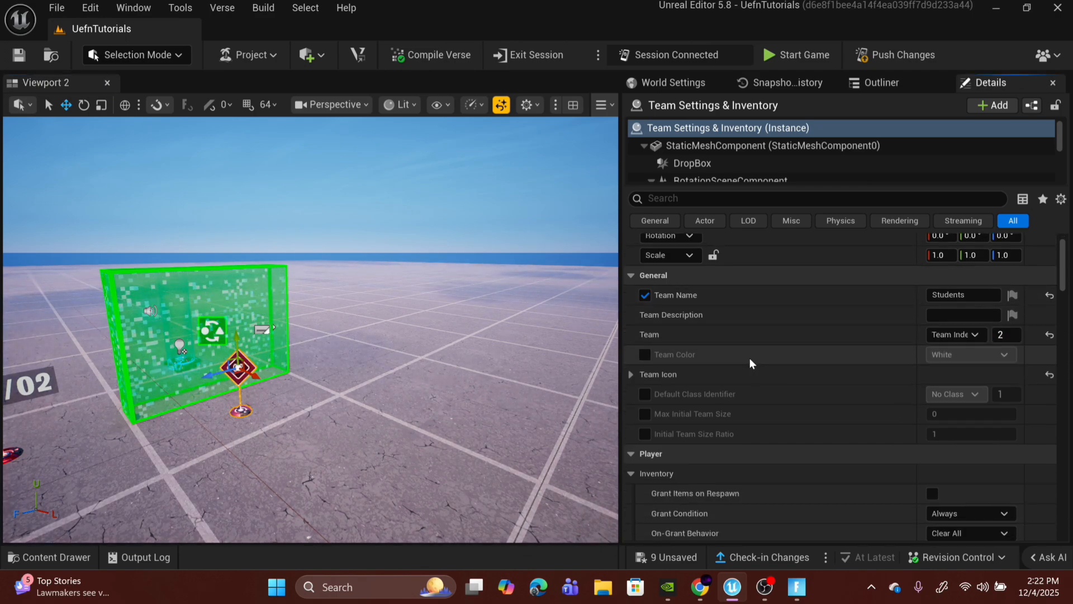
{"action": "left_click", "coordinate": [645, 353]}
{"action": "left_click", "coordinate": [968, 354]}
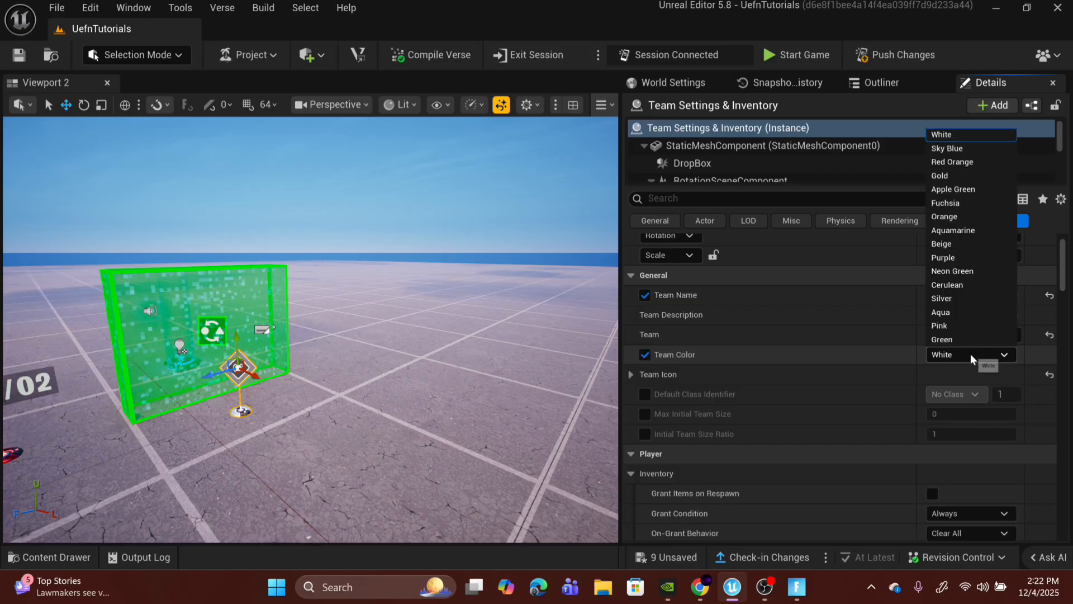
{"action": "left_click", "coordinate": [996, 162]}
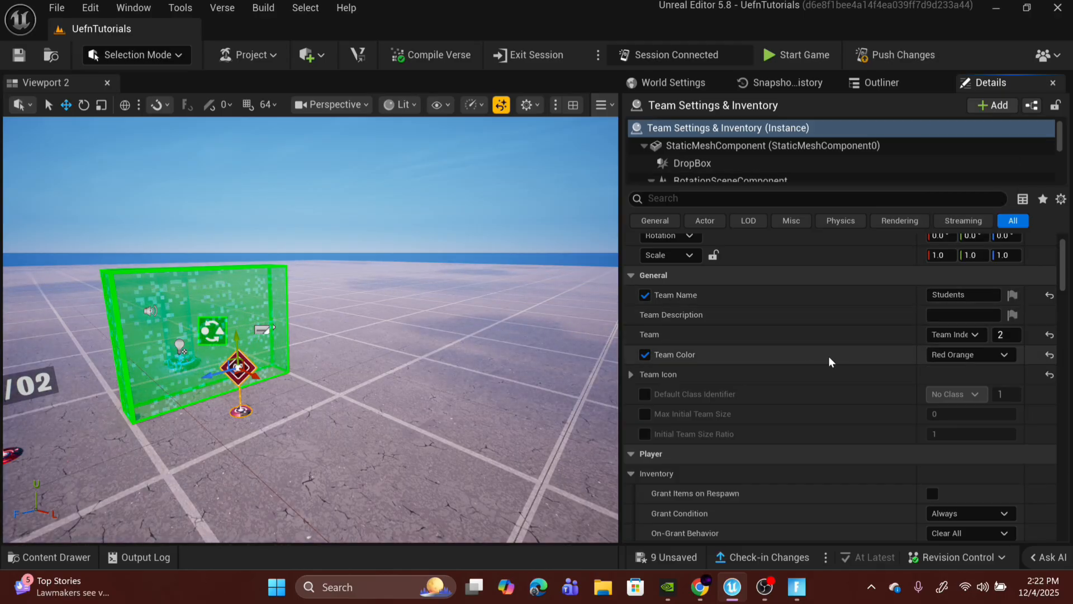
Review the remaining Team Settings & Inventory options, from inventory, health and locomotion to pickups, nameplates, HUD and eliminations
{"action": "scroll", "coordinate": [880, 355], "scroll_direction": "down", "scroll_amount": 3}
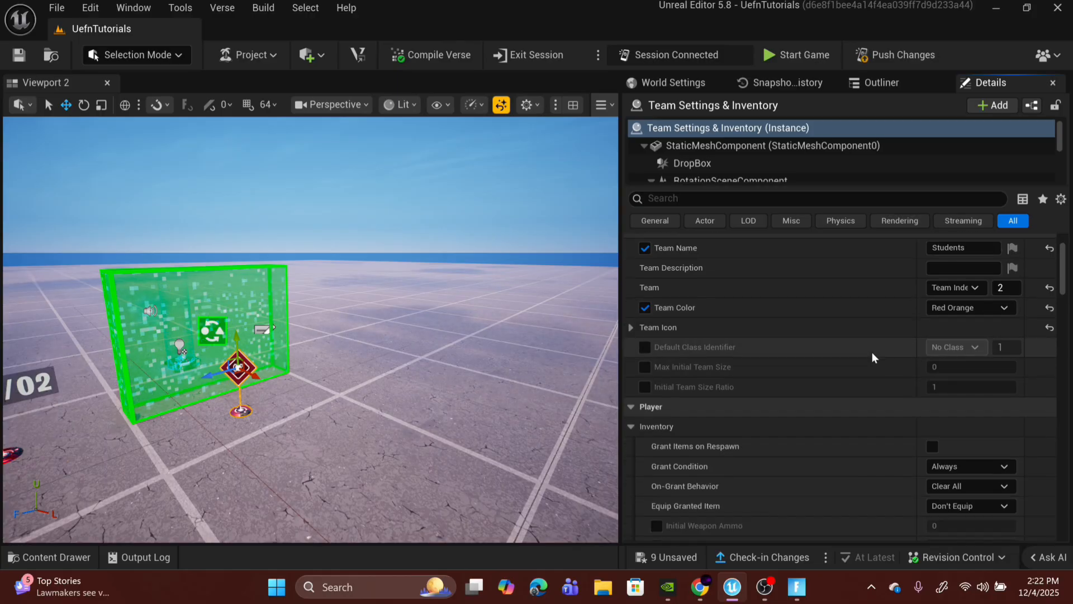
{"action": "scroll", "coordinate": [891, 334], "scroll_direction": "down", "scroll_amount": 10}
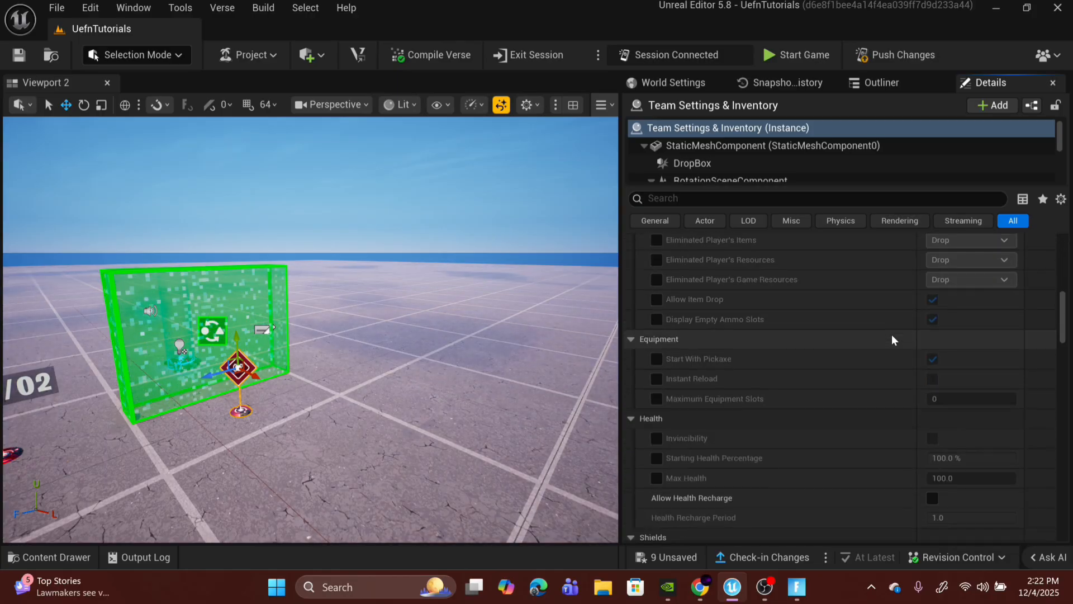
{"action": "scroll", "coordinate": [950, 331], "scroll_direction": "down", "scroll_amount": 3}
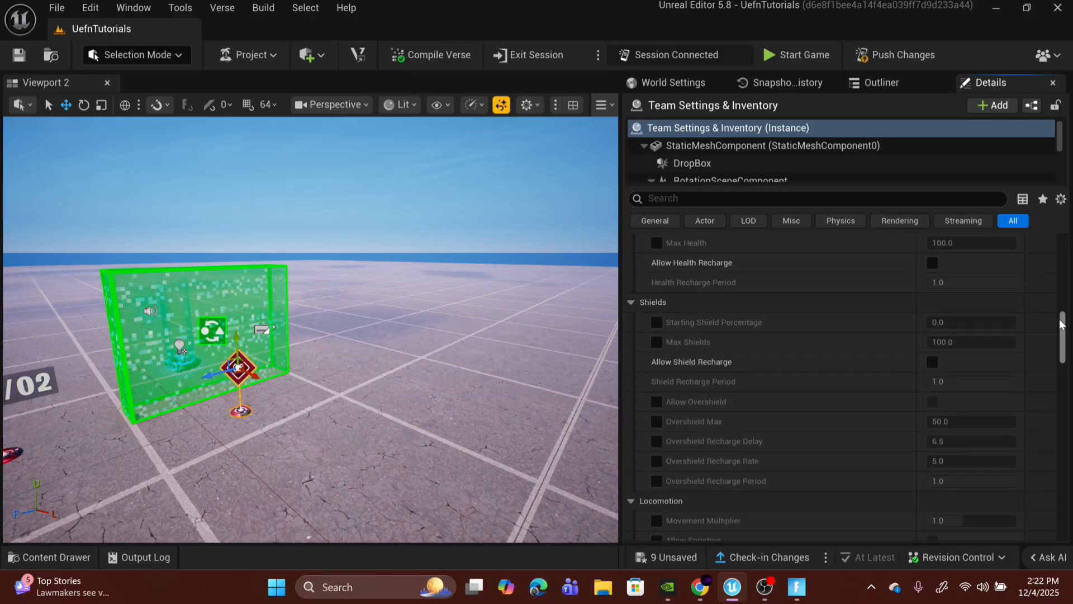
{"action": "scroll", "coordinate": [926, 318], "scroll_direction": "down", "scroll_amount": 5}
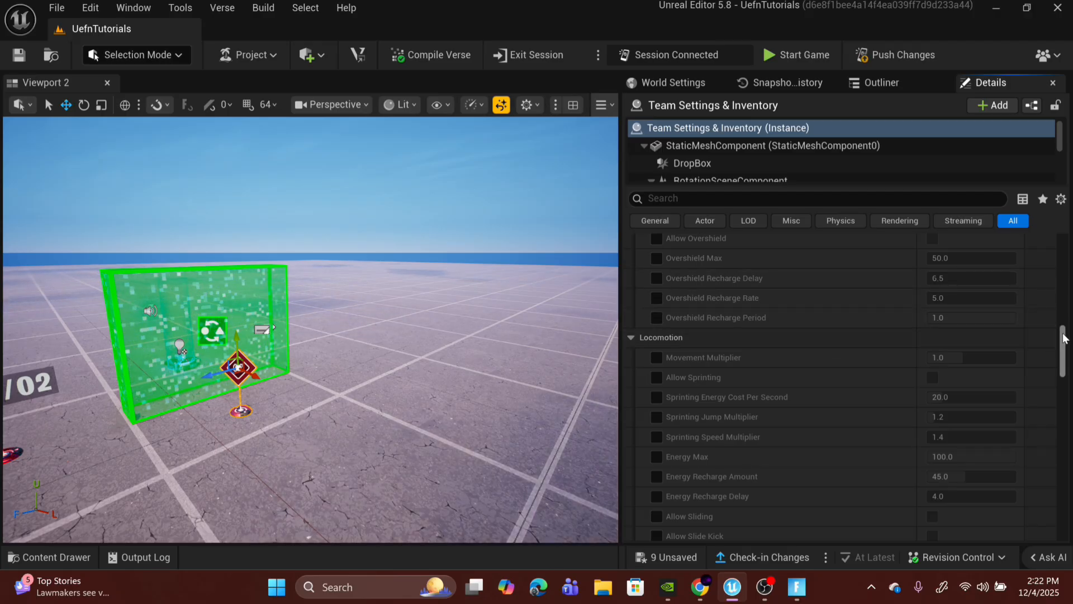
{"action": "scroll", "coordinate": [1061, 340], "scroll_direction": "up", "scroll_amount": 5}
{"action": "scroll", "coordinate": [847, 386], "scroll_direction": "down", "scroll_amount": 10}
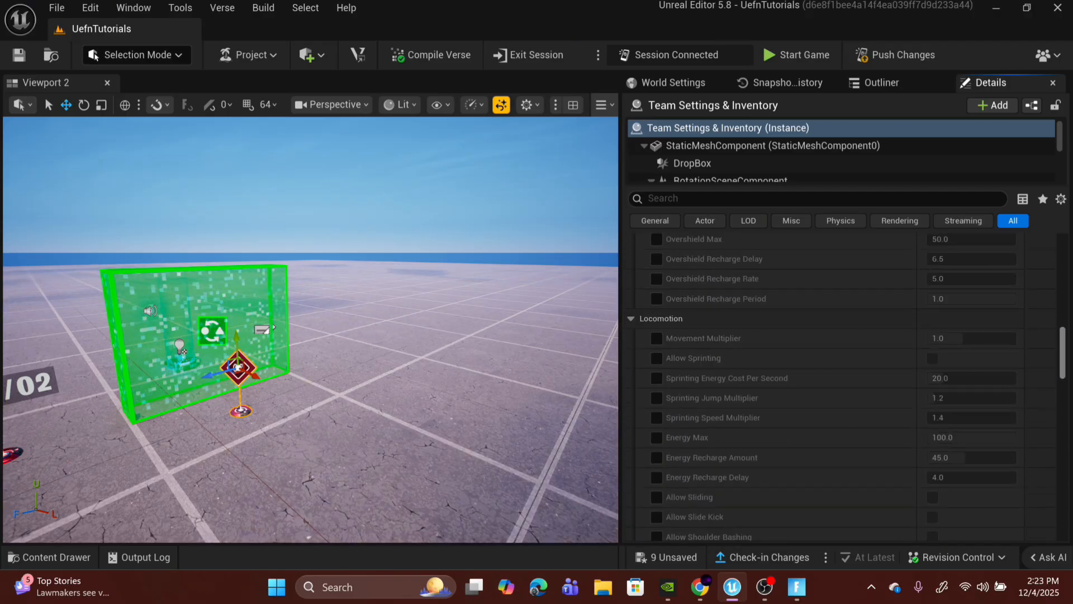
{"action": "scroll", "coordinate": [840, 386], "scroll_direction": "down", "scroll_amount": 1}
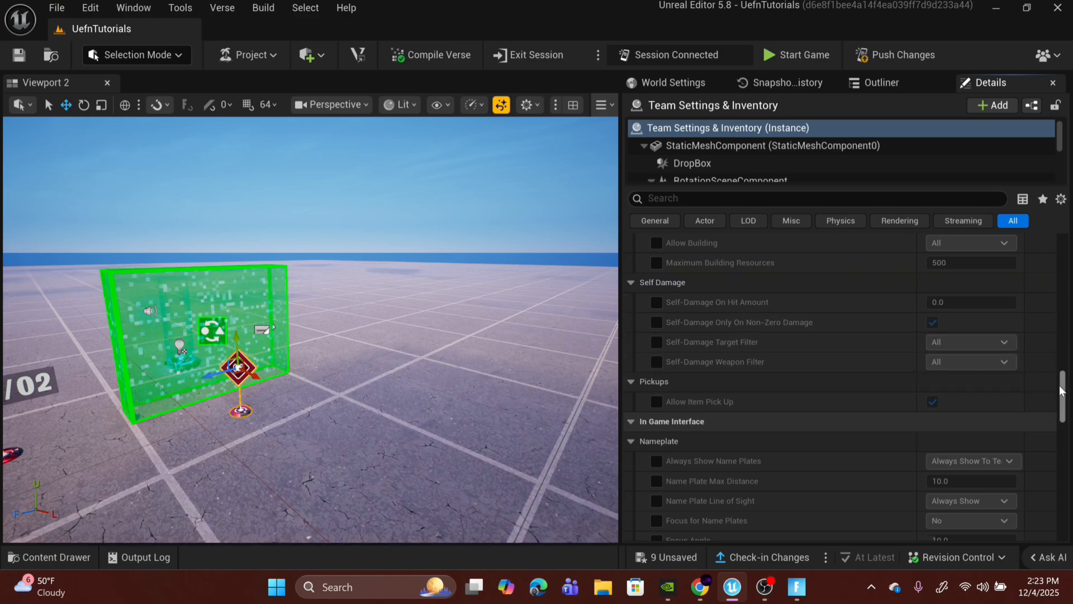
{"action": "scroll", "coordinate": [788, 360], "scroll_direction": "down", "scroll_amount": 2}
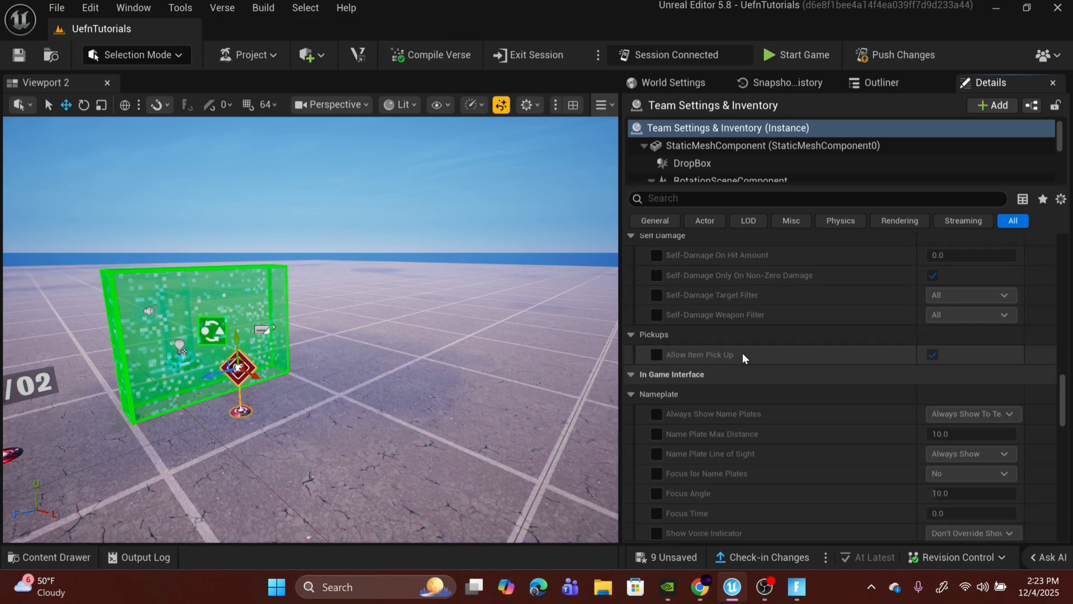
{"action": "scroll", "coordinate": [793, 324], "scroll_direction": "down", "scroll_amount": 8}
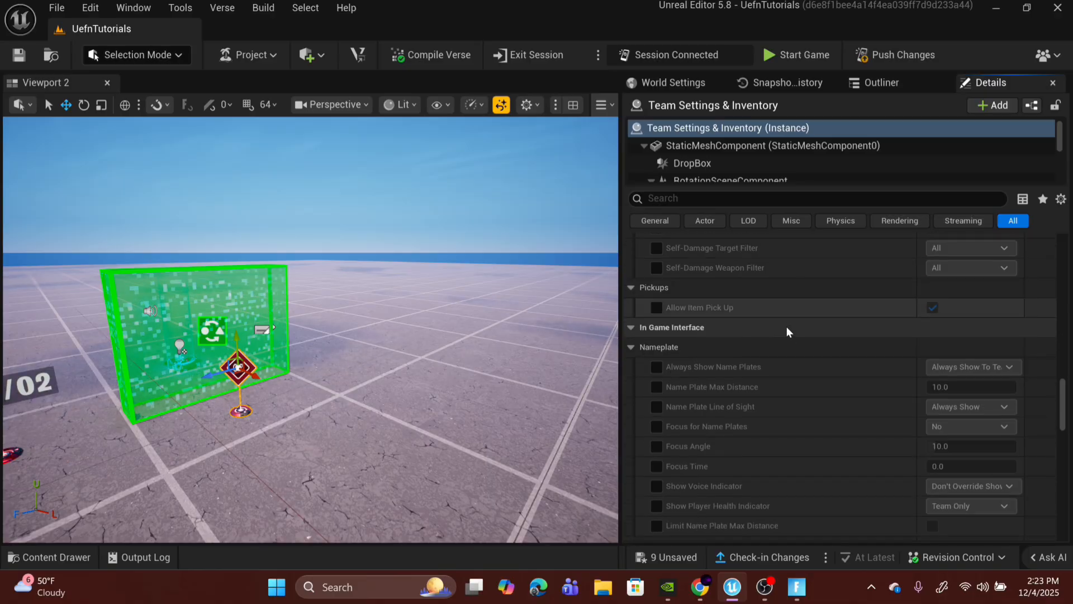
{"action": "scroll", "coordinate": [798, 340], "scroll_direction": "down", "scroll_amount": 6}
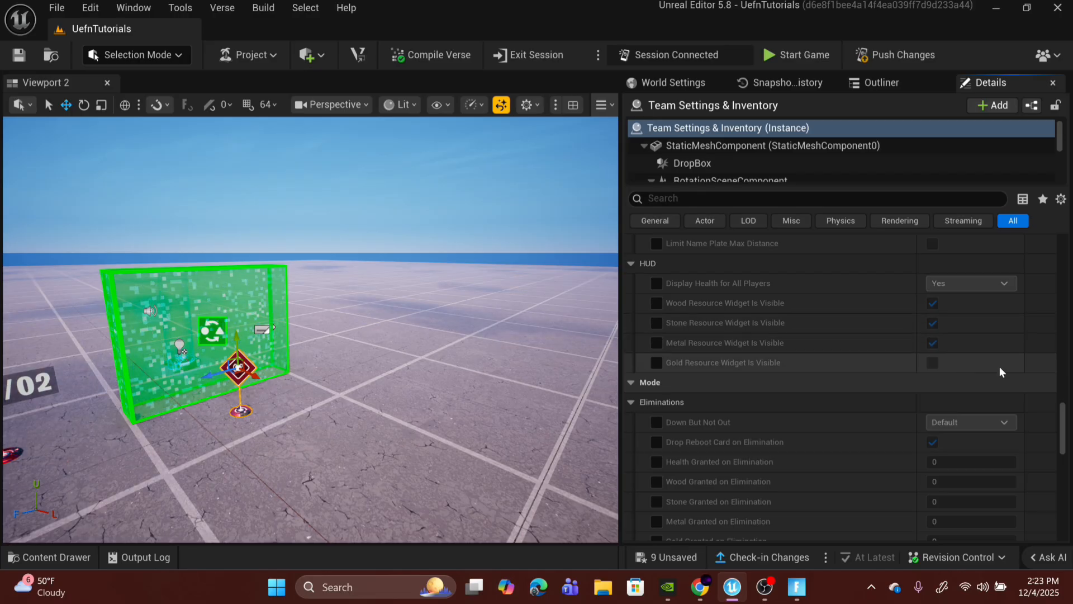
{"action": "scroll", "coordinate": [1065, 423], "scroll_direction": "up", "scroll_amount": 3}
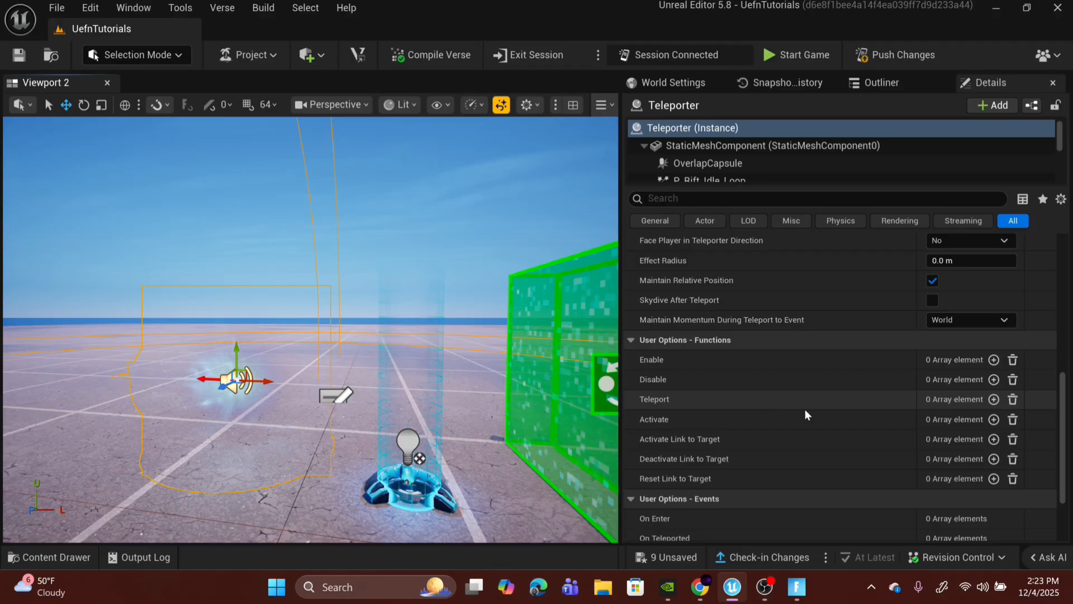
Bind the Teleporter's Teleport function to the Mutator Zone's On Player Entering Zone event
{"action": "left_click", "coordinate": [993, 399]}
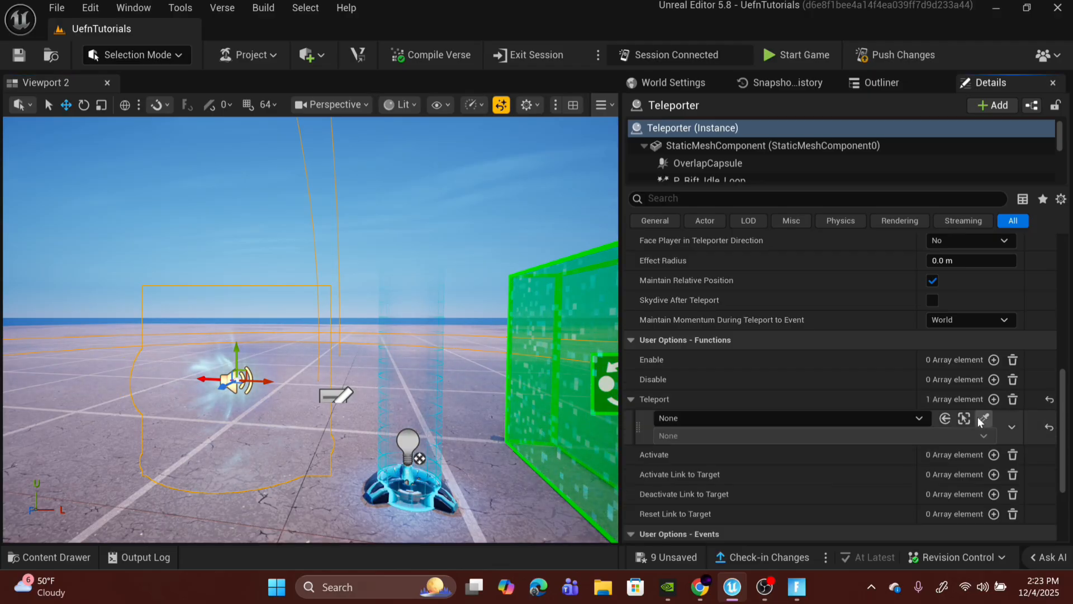
{"action": "left_click", "coordinate": [984, 418]}
{"action": "right_click_drag", "start_coordinate": [488, 412], "coordinate": [525, 416]}
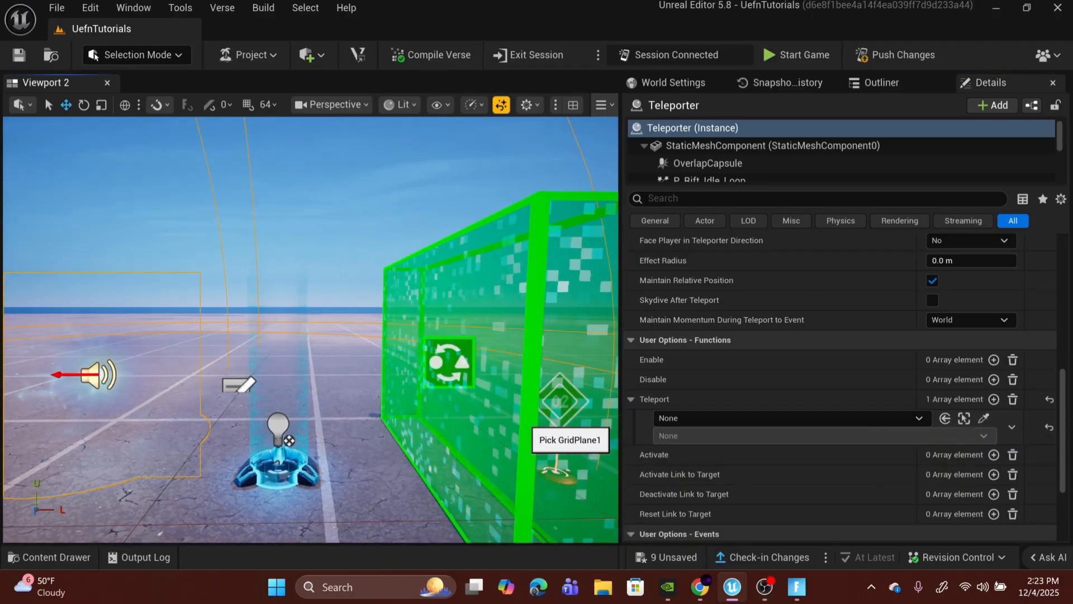
{"action": "left_click", "coordinate": [433, 368]}
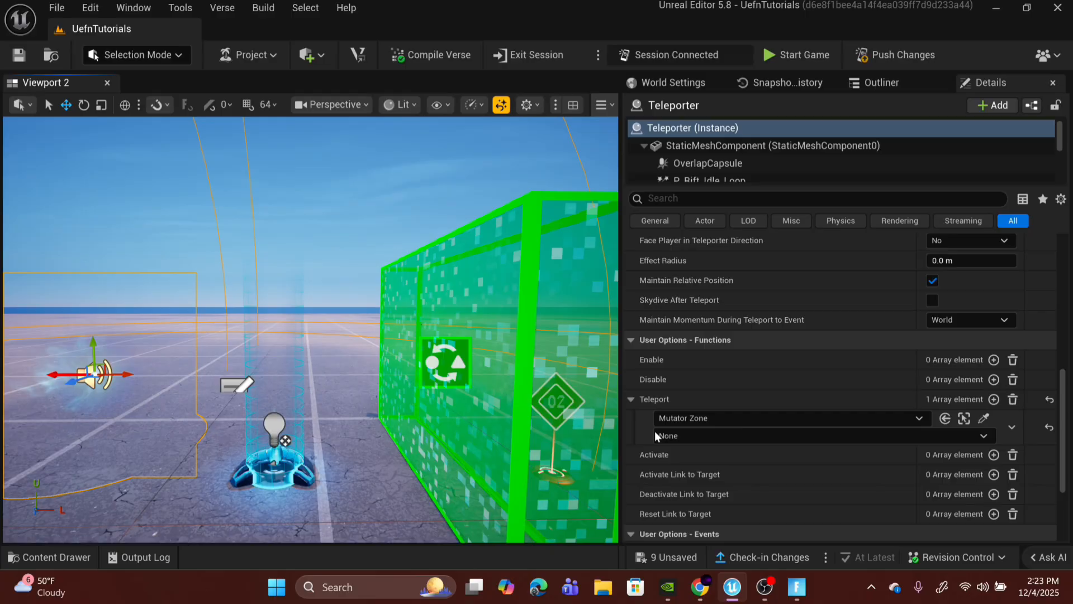
{"action": "left_click", "coordinate": [724, 438]}
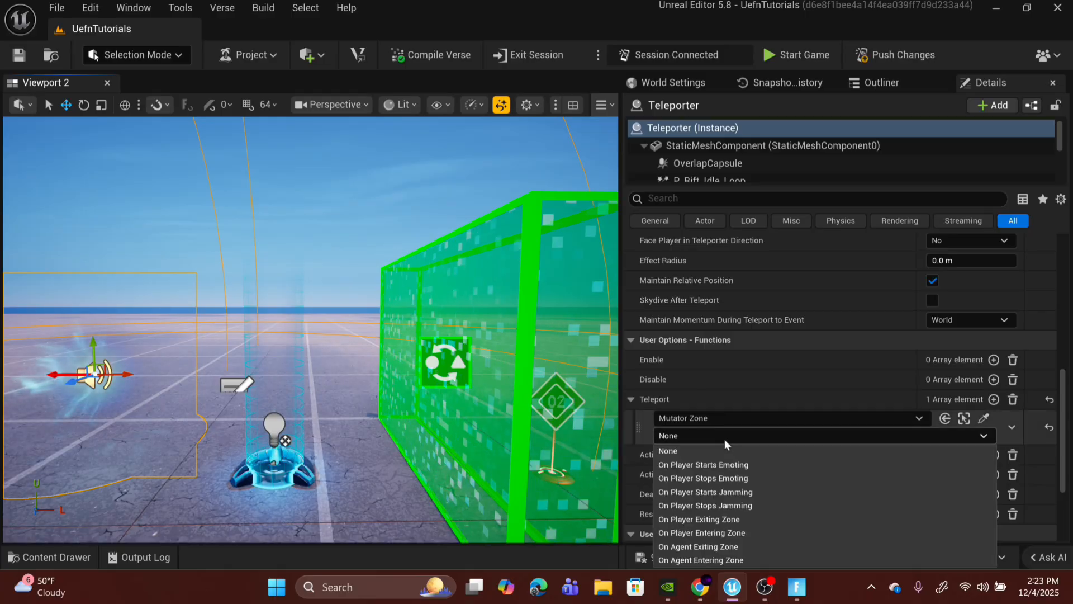
{"action": "left_click", "coordinate": [744, 535]}
Review the Teleporter's user options and the Player Counter's counted team and function bindings
{"action": "right_click_drag", "start_coordinate": [492, 419], "coordinate": [285, 420]}
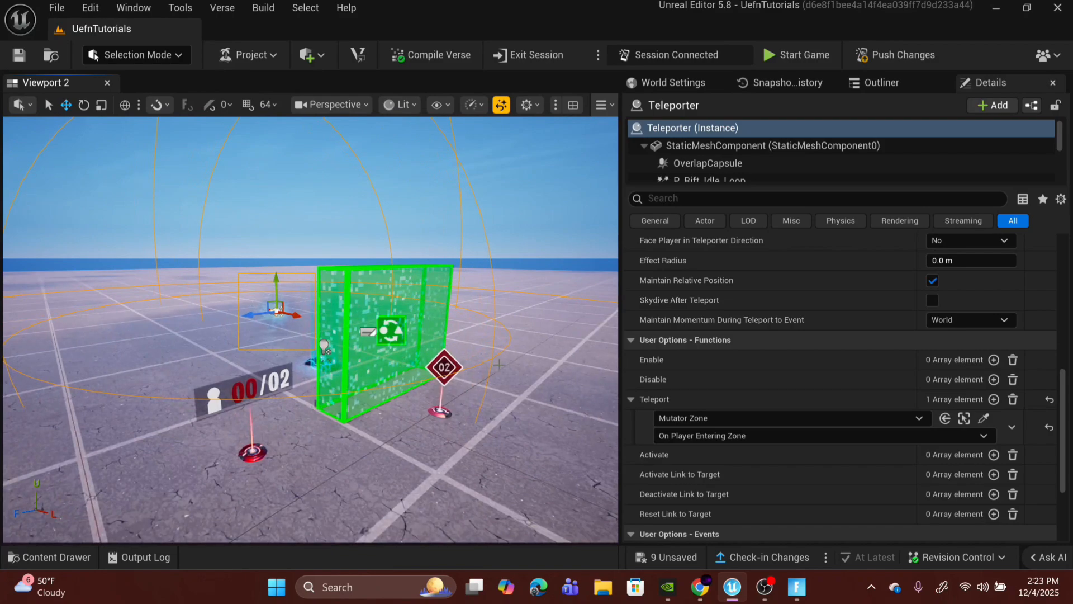
{"action": "scroll", "coordinate": [791, 371], "scroll_direction": "up", "scroll_amount": 4}
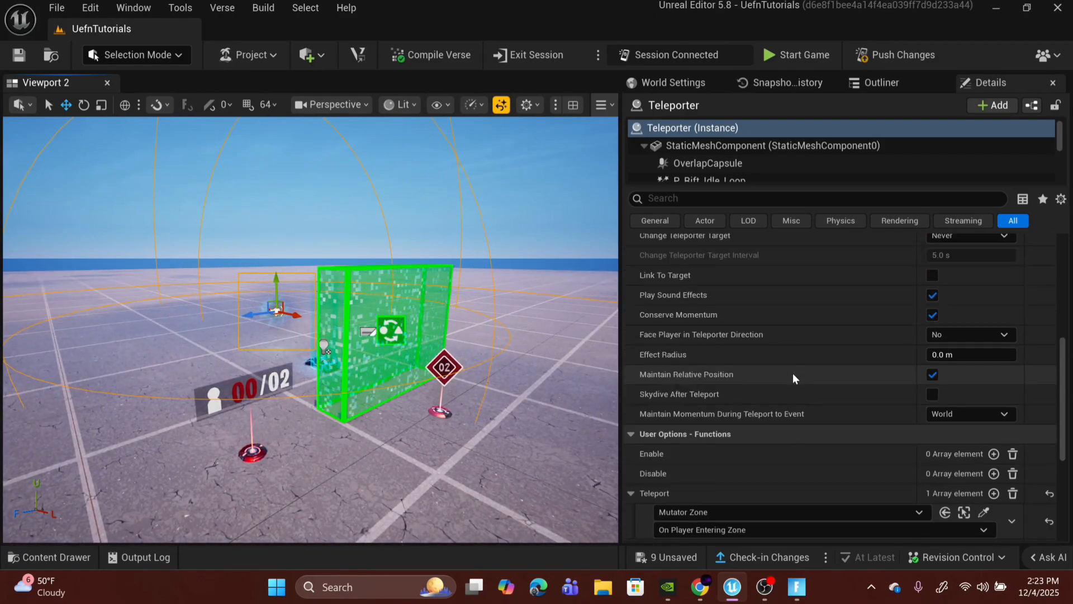
{"action": "scroll", "coordinate": [793, 373], "scroll_direction": "up", "scroll_amount": 8}
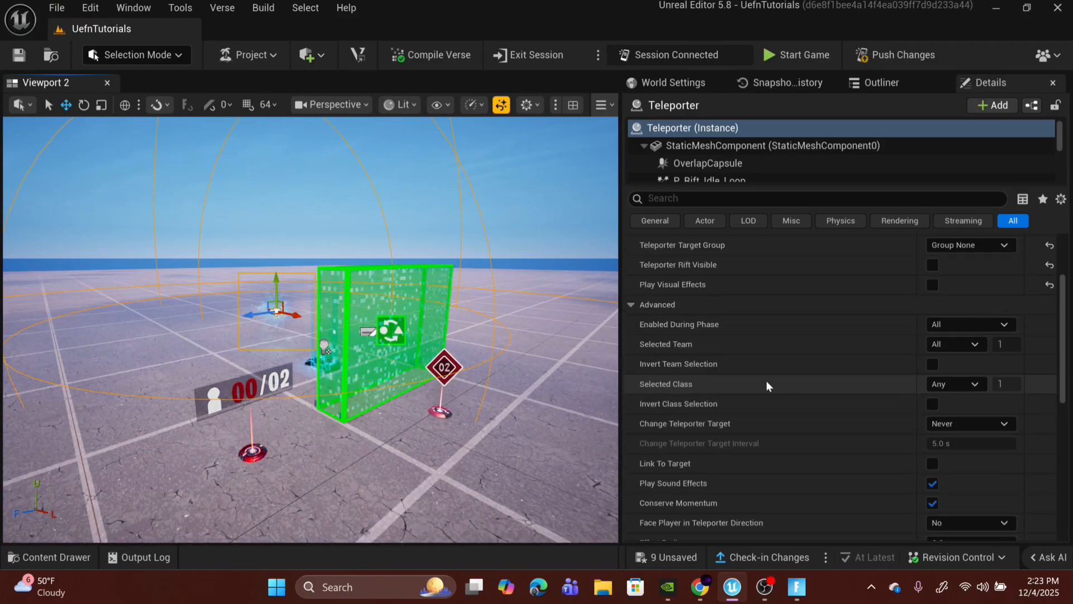
{"action": "mouse_move", "coordinate": [295, 378]}
{"action": "right_mouse_down"}
{"action": "mouse_move", "coordinate": [341, 377]}
{"action": "mouse_move", "coordinate": [294, 378]}
{"action": "right_mouse_up"}
{"action": "left_click", "coordinate": [268, 373]}
{"action": "scroll", "coordinate": [867, 411], "scroll_direction": "down", "scroll_amount": 15}
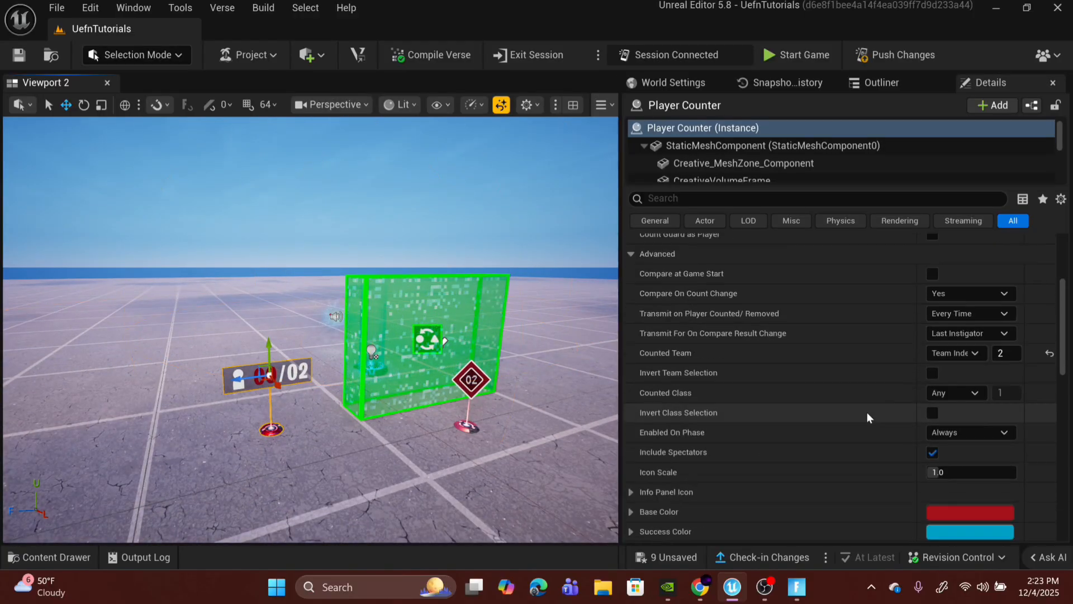
{"action": "scroll", "coordinate": [880, 398], "scroll_direction": "down", "scroll_amount": 10}
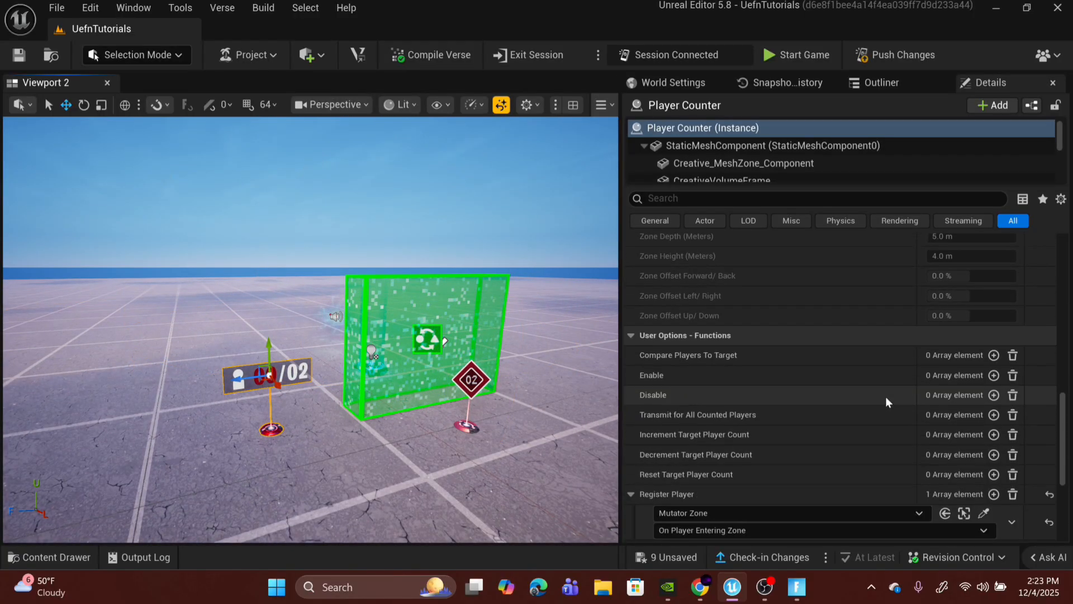
Duplicate the Player Counter, Team Settings & Inventory, Mutator Zone, Class Selector and Teleporter together as a second set beside the originals
{"action": "right_click_drag", "start_coordinate": [493, 366], "coordinate": [545, 431]}
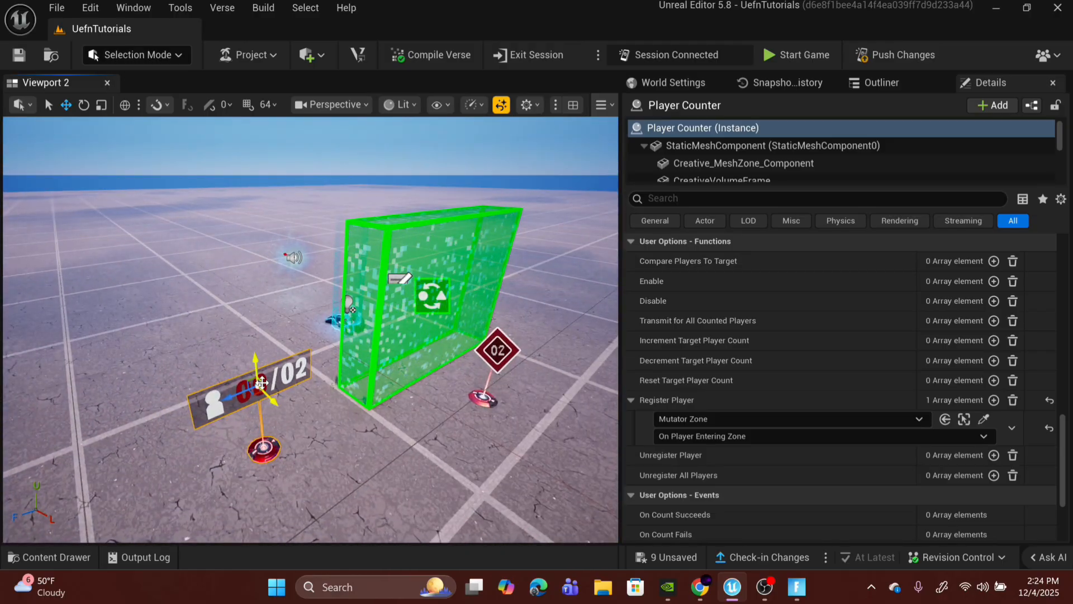
{"action": "left_click", "coordinate": [513, 356], "text": "ctrl"}
{"action": "left_click", "coordinate": [424, 329], "text": "ctrl"}
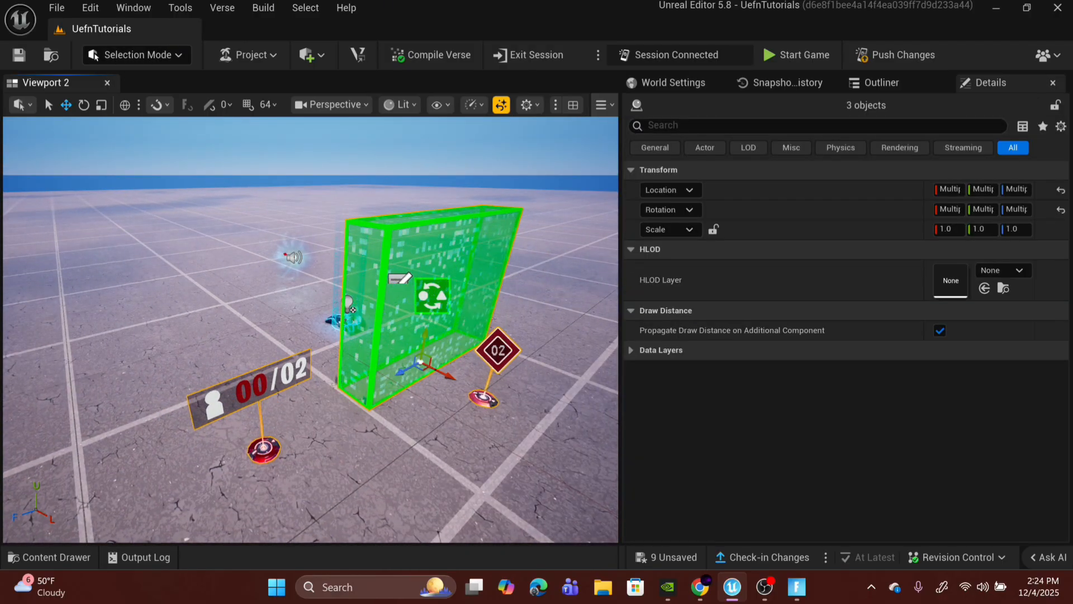
{"action": "right_click_drag", "start_coordinate": [425, 330], "coordinate": [378, 301]}
{"action": "left_click", "coordinate": [353, 352], "text": "ctrl"}
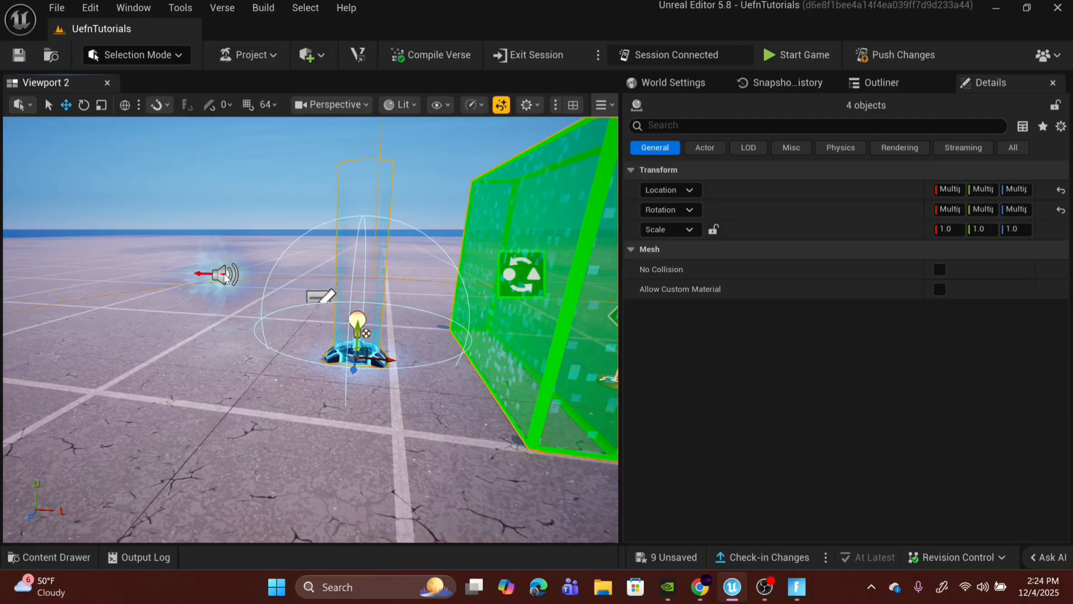
{"action": "left_click", "coordinate": [220, 274], "text": "ctrl"}
{"action": "right_click_drag", "start_coordinate": [220, 274], "coordinate": [95, 291]}
{"action": "right_click_drag", "start_coordinate": [384, 276], "coordinate": [367, 279]}
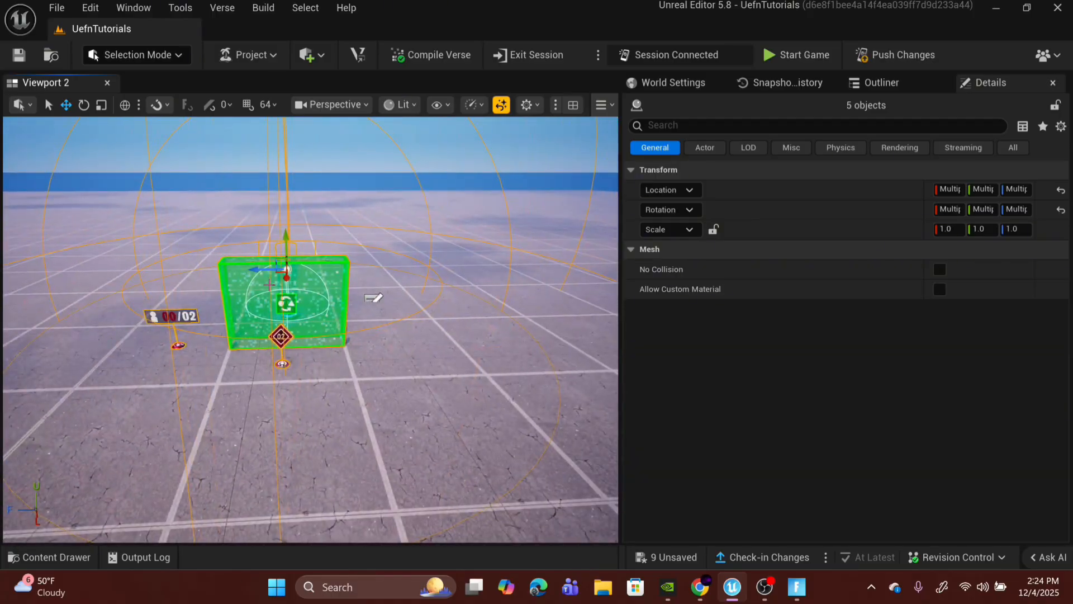
{"action": "left_click_drag", "start_coordinate": [259, 268], "coordinate": [425, 264], "text": "alt"}
Set the Team Name of the duplicated Team Settings & Inventory device to Teachers
{"action": "right_click_drag", "start_coordinate": [371, 316], "coordinate": [358, 299]}
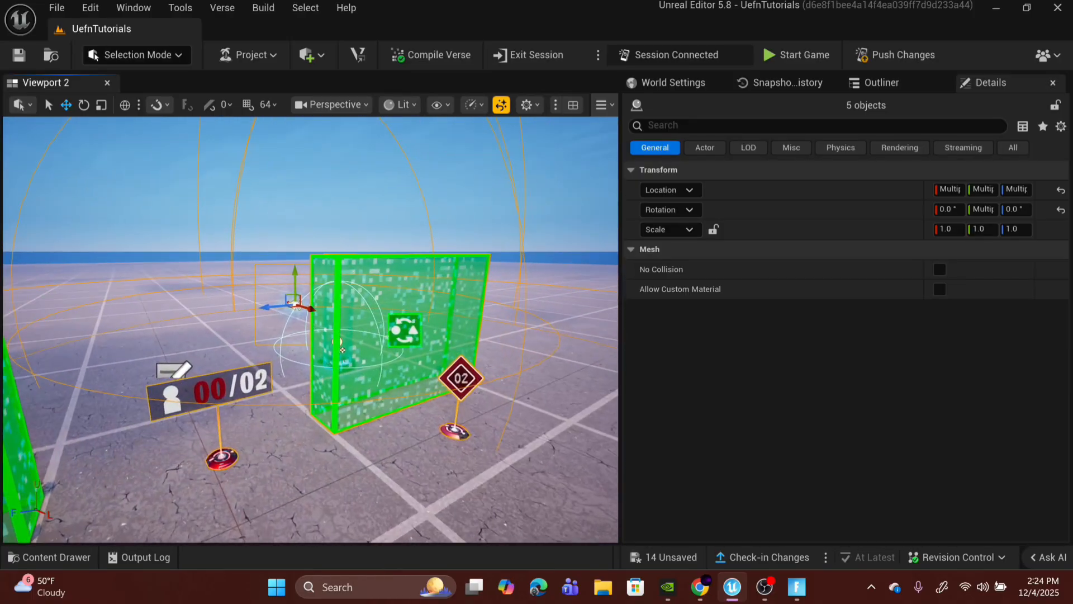
{"action": "left_click", "coordinate": [391, 435]}
{"action": "left_click", "coordinate": [460, 380]}
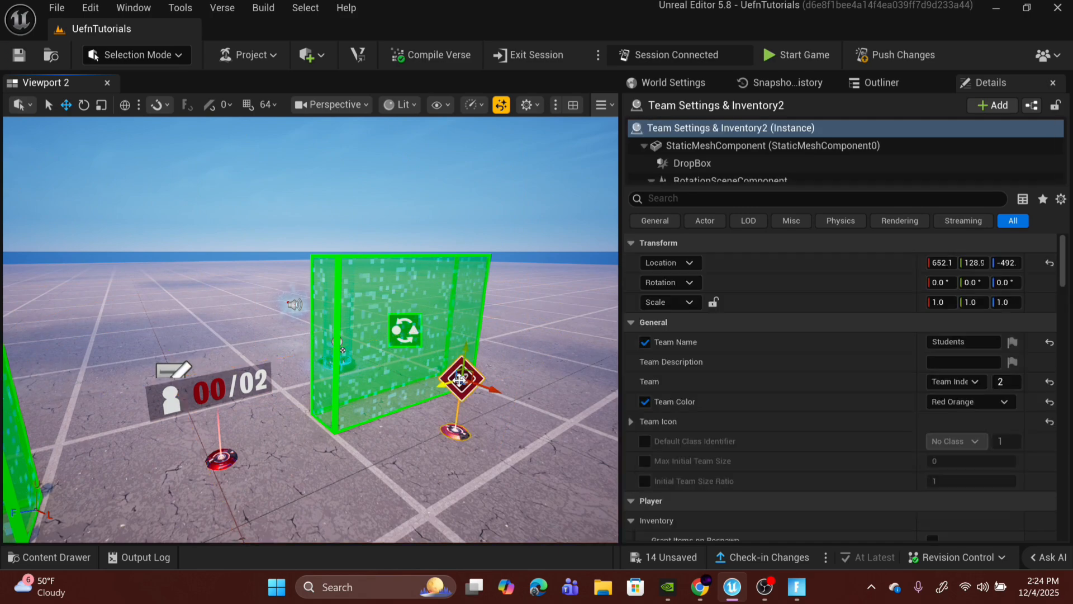
{"action": "left_click", "coordinate": [963, 341]}
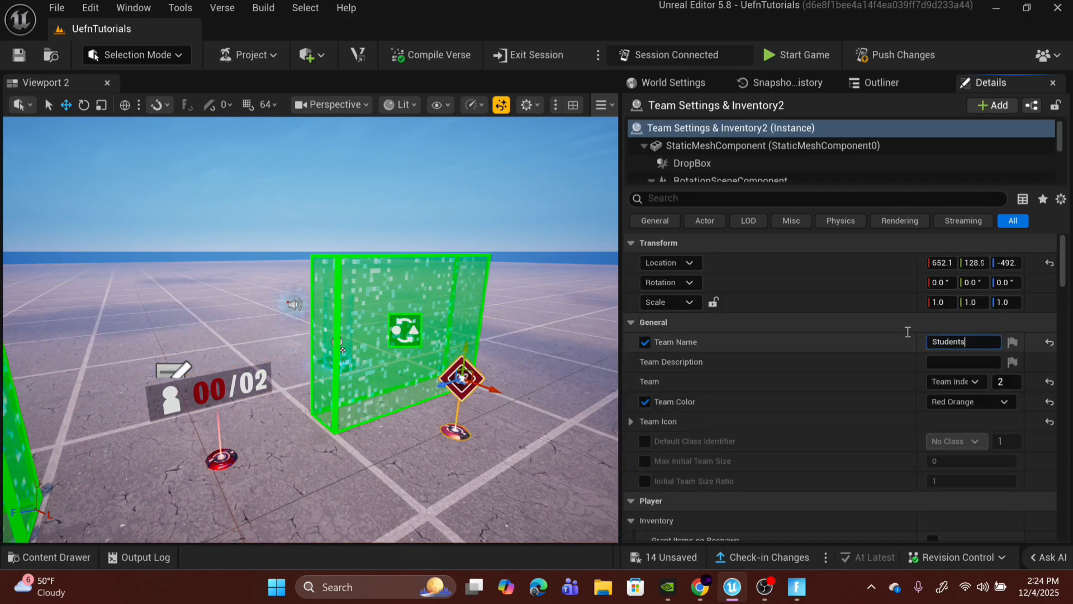
{"action": "type", "text": "Teachers"}
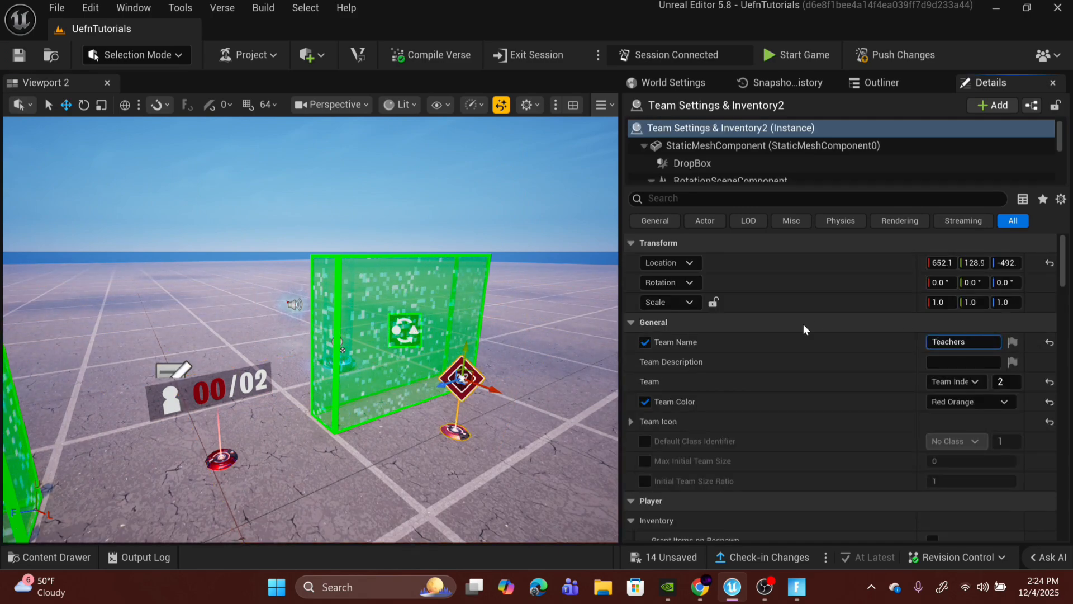
Set the Teachers device's Team to Team Index 3 and its Team Color to Sky Blue
{"action": "left_click", "coordinate": [845, 342]}
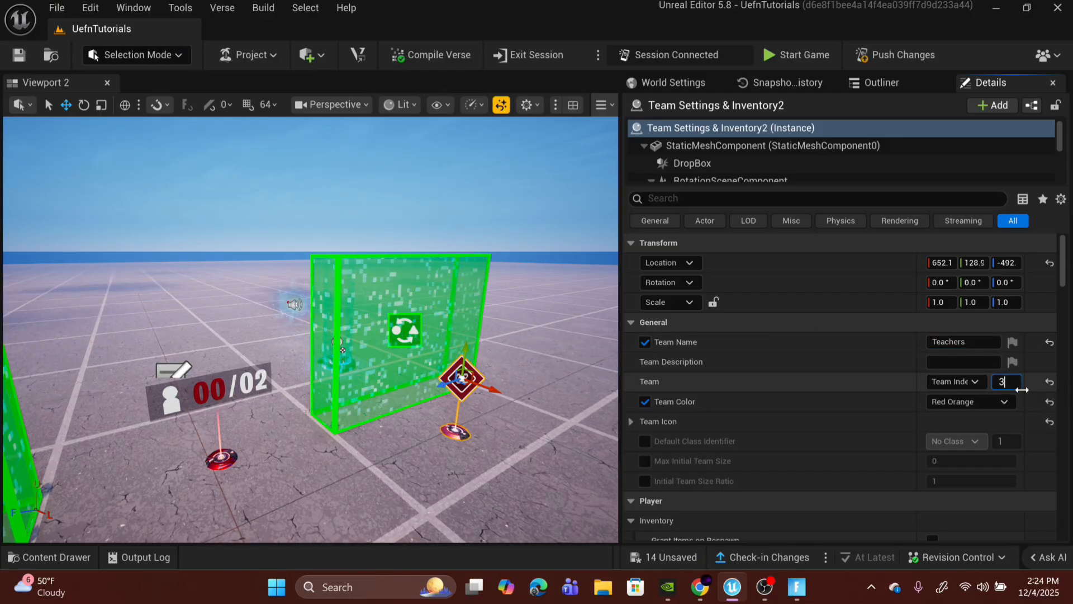
{"action": "left_click", "coordinate": [972, 403]}
{"action": "left_click", "coordinate": [971, 195]}
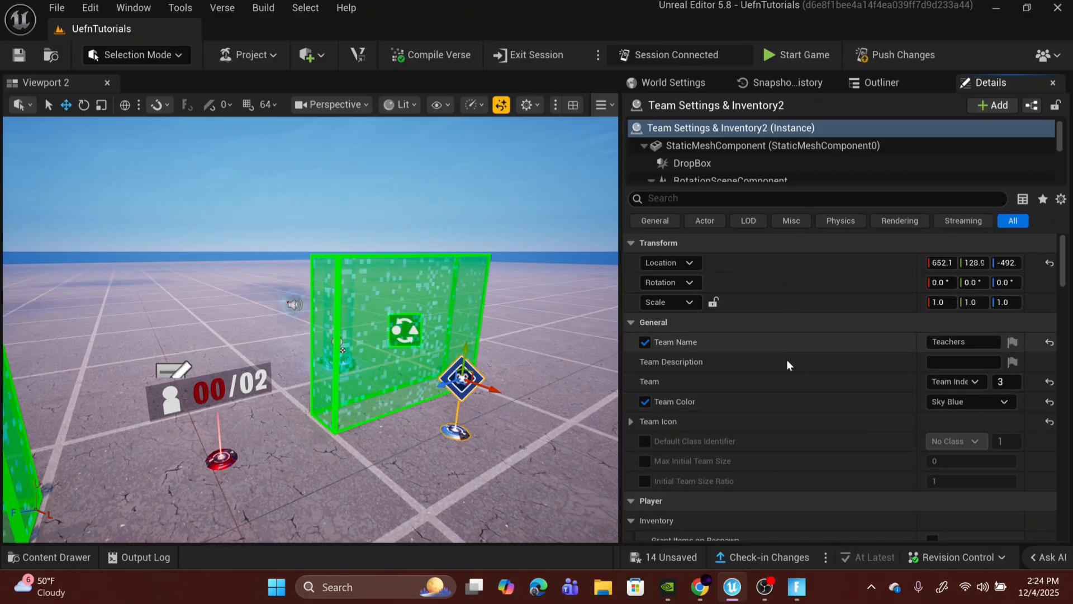
Set the Counted Team of the duplicated Player Counter to Team Index 3
{"action": "scroll", "coordinate": [783, 387], "scroll_direction": "down", "scroll_amount": 1}
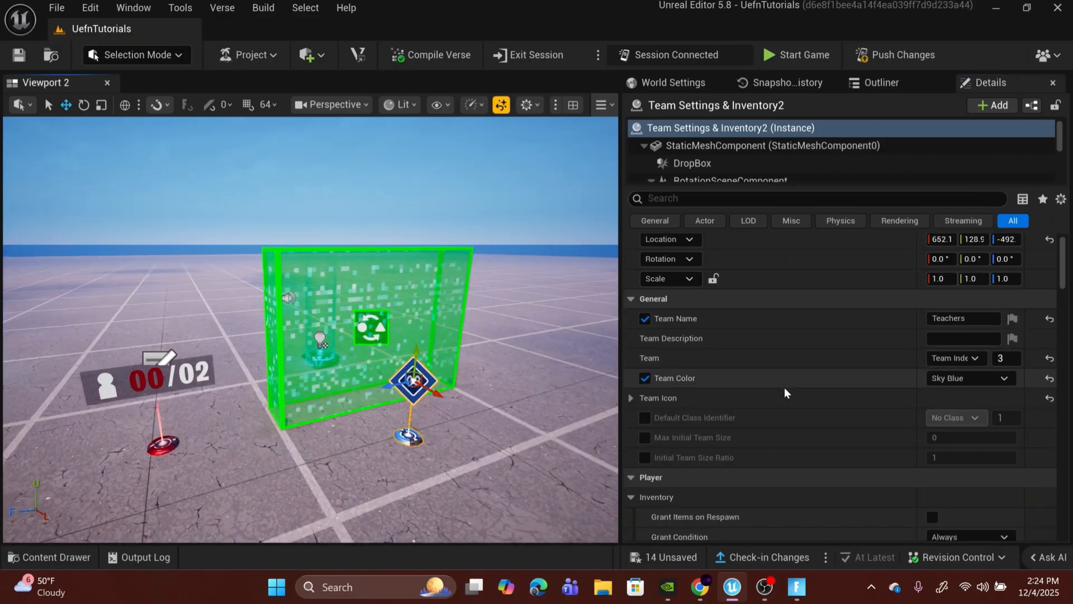
{"action": "key", "text": "a"}
{"action": "right_click_drag", "start_coordinate": [231, 377], "coordinate": [230, 376]}
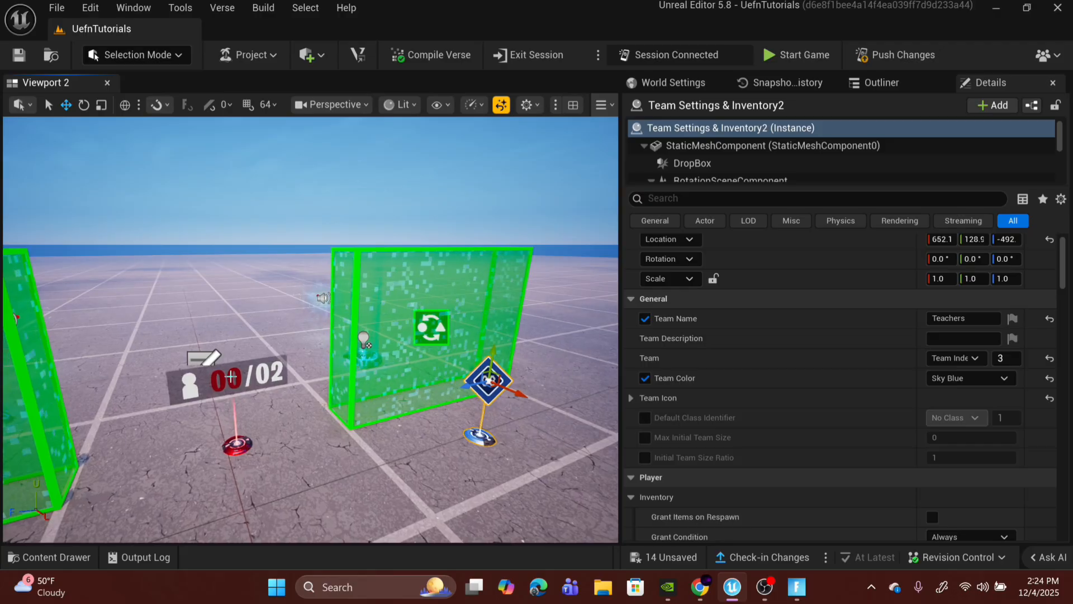
{"action": "left_click", "coordinate": [230, 378]}
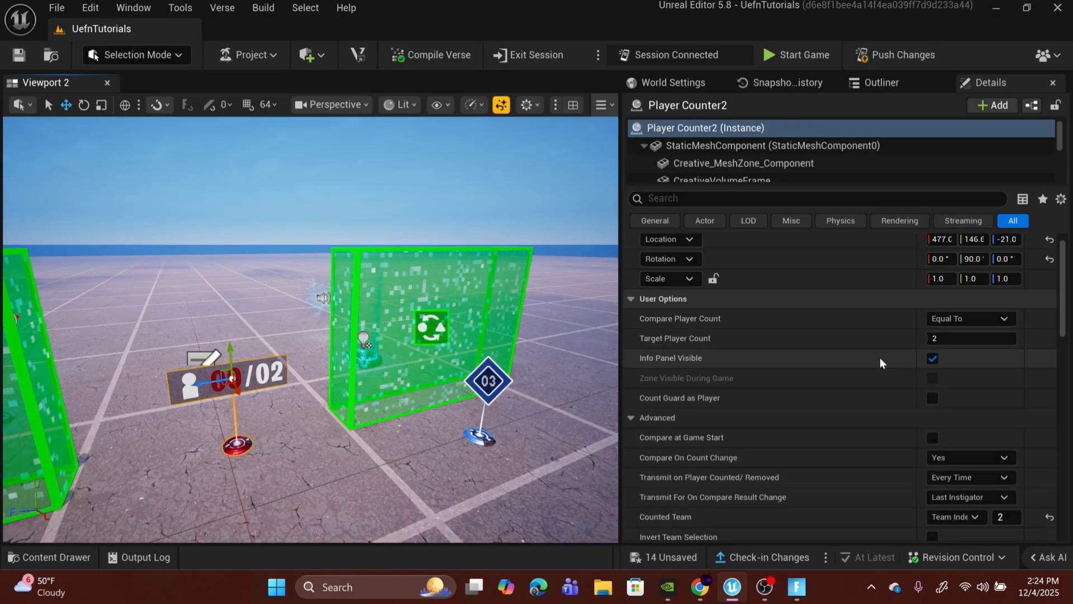
{"action": "scroll", "coordinate": [893, 356], "scroll_direction": "down", "scroll_amount": 3}
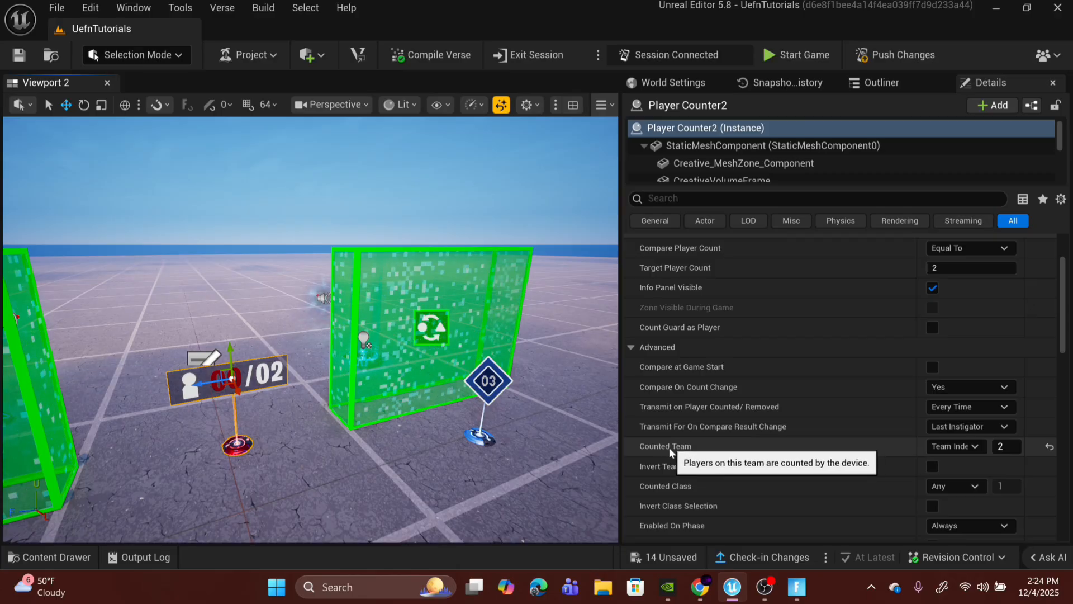
{"action": "left_click", "coordinate": [1005, 446]}
{"action": "type", "text": "3"}
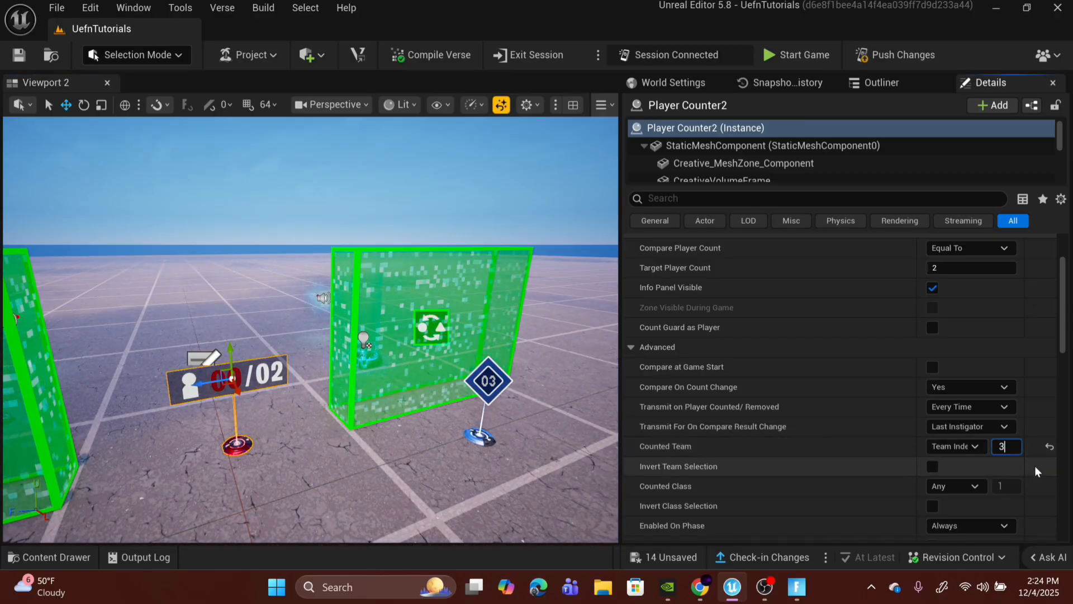
{"action": "key", "text": "Return"}
Set Team to Switch to on the duplicated Class Selector to Team Index 3 and widen the property value column
{"action": "key", "text": "w"}
{"action": "right_click_drag", "start_coordinate": [447, 363], "coordinate": [483, 334]}
{"action": "key", "text": "w"}
{"action": "key", "text": "a"}
{"action": "left_click", "coordinate": [361, 391]}
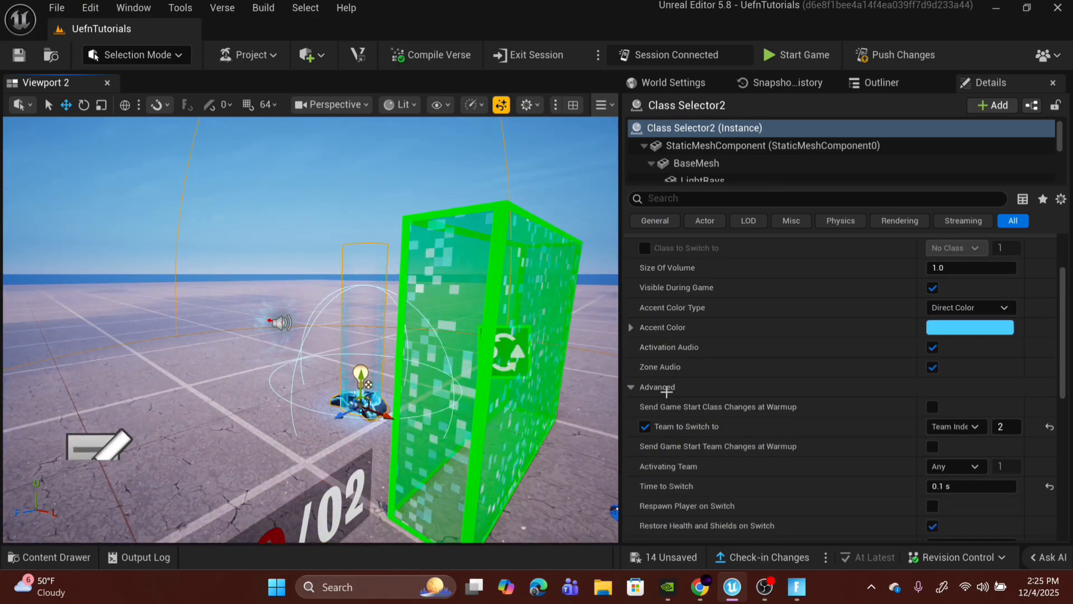
{"action": "scroll", "coordinate": [905, 352], "scroll_direction": "up", "scroll_amount": 2}
{"action": "scroll", "coordinate": [897, 346], "scroll_direction": "down", "scroll_amount": 2}
{"action": "scroll", "coordinate": [897, 345], "scroll_direction": "down", "scroll_amount": 2}
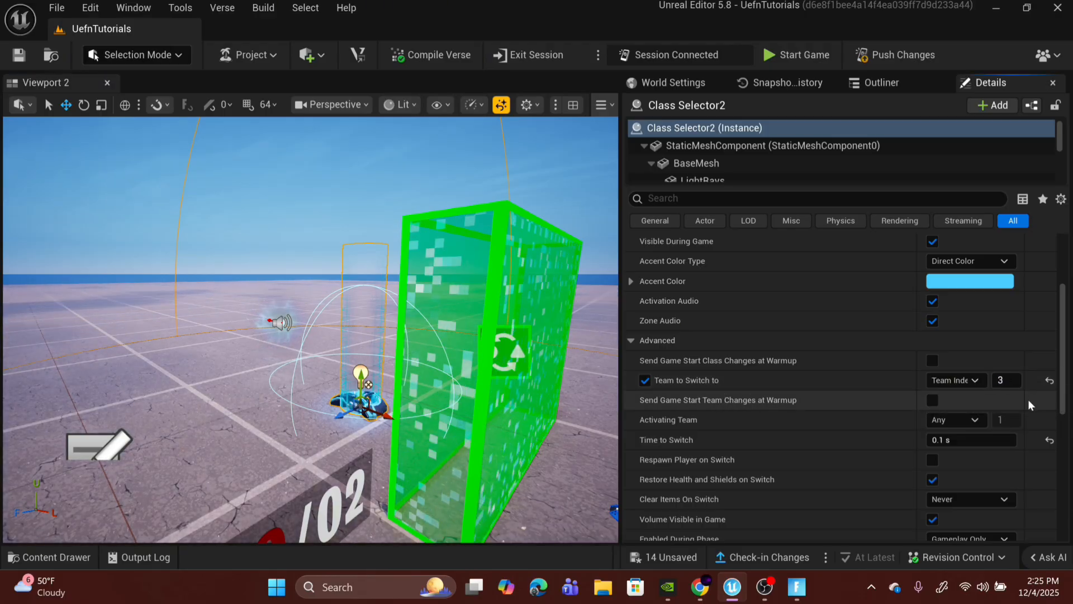
{"action": "type", "text": "3"}
{"action": "key", "text": "Return"}
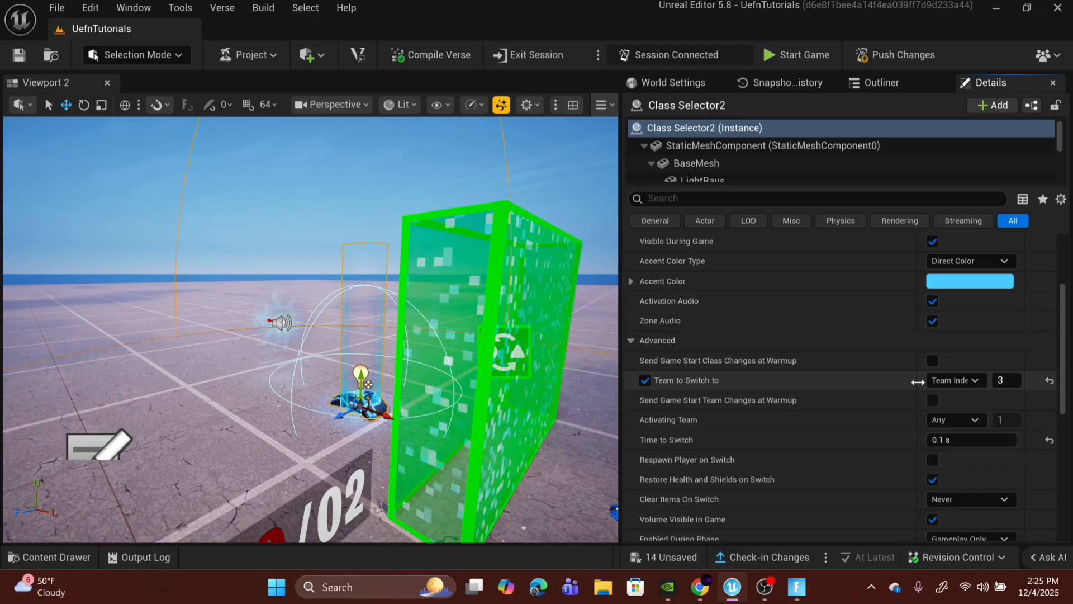
{"action": "left_click_drag", "start_coordinate": [917, 381], "coordinate": [835, 380]}
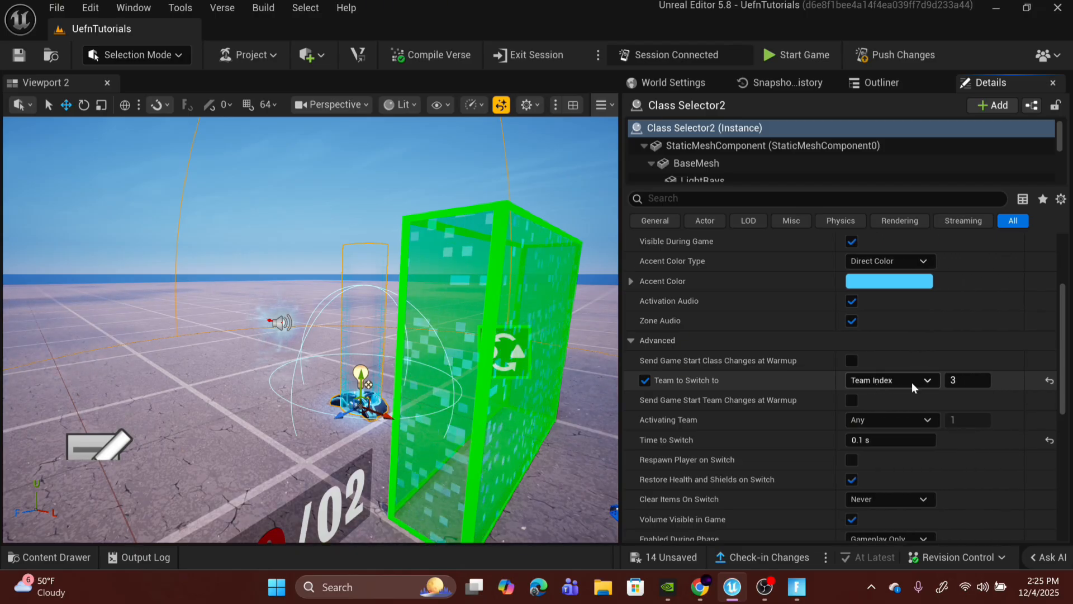
Move the duplicated Player Counter closer to its Mutator Zone, to about -88.5 on the blue axis, and save all pending changes
{"action": "scroll", "coordinate": [911, 382], "scroll_direction": "up", "scroll_amount": 3}
{"action": "right_click_drag", "start_coordinate": [391, 335], "coordinate": [330, 391]}
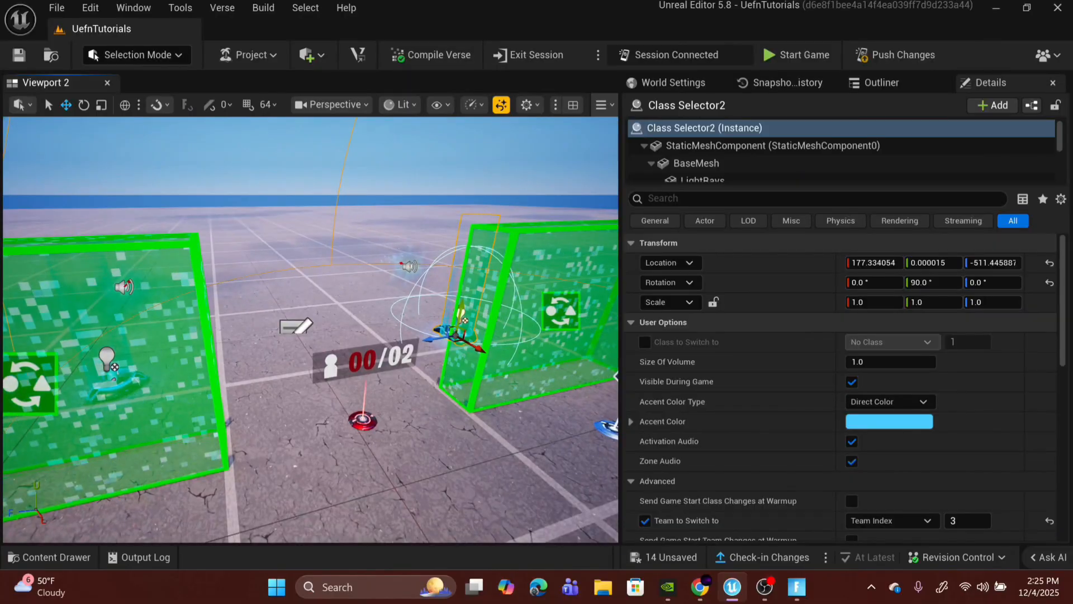
{"action": "left_click", "coordinate": [363, 358]}
{"action": "left_click", "coordinate": [363, 358]}
{"action": "right_click_drag", "start_coordinate": [363, 358], "coordinate": [514, 366]}
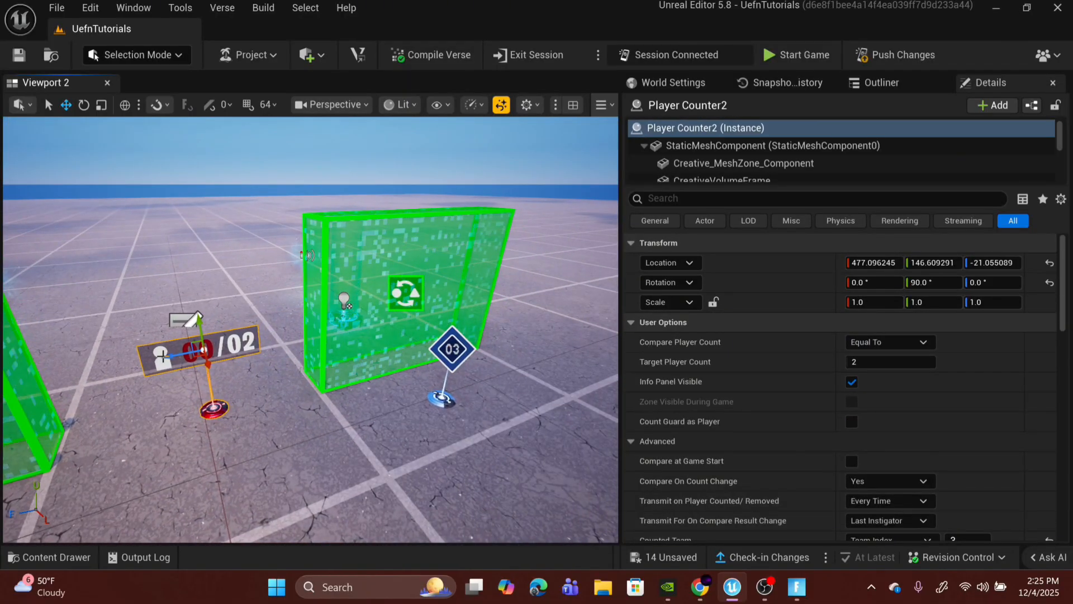
{"action": "left_click_drag", "start_coordinate": [169, 356], "coordinate": [204, 349]}
{"action": "right_click_drag", "start_coordinate": [204, 349], "coordinate": [106, 349]}
{"action": "key", "text": "s"}
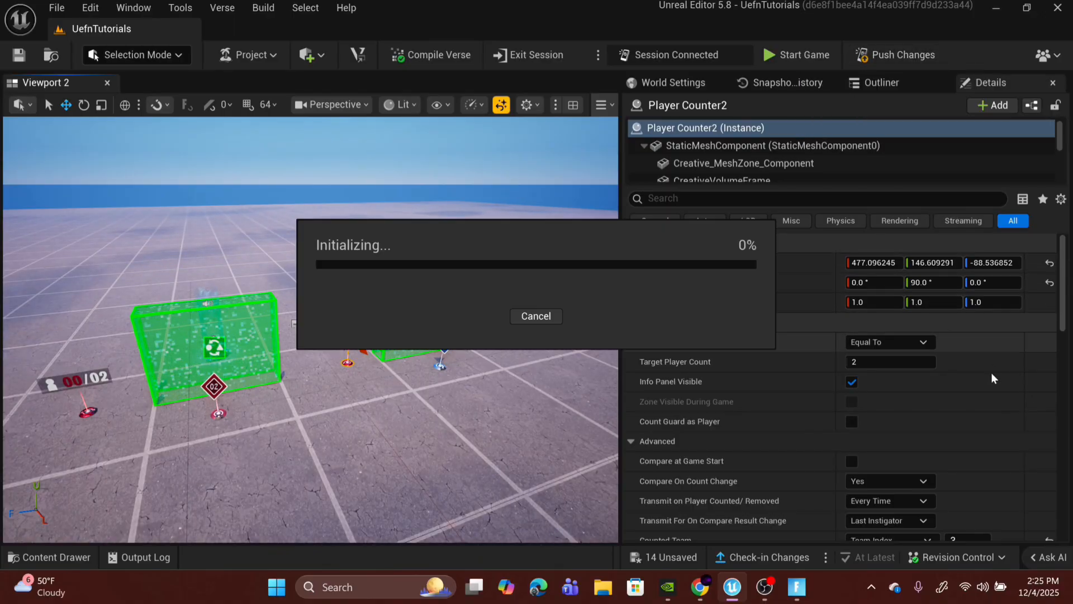
{"action": "left_click", "coordinate": [645, 455]}
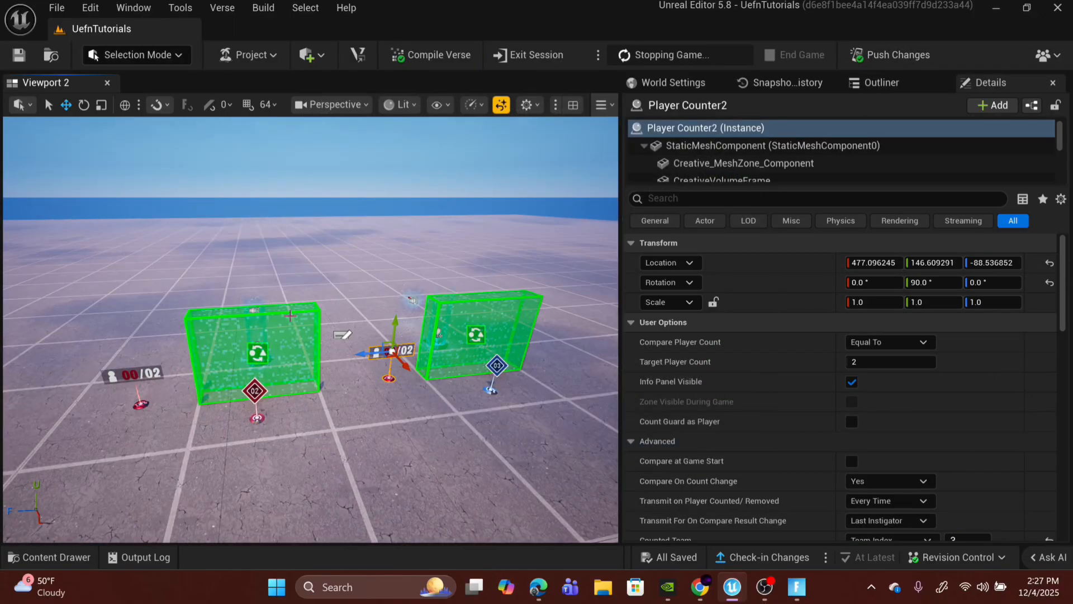
Enable Zone Visible During Game on both Mutator Zones together
{"action": "left_click", "coordinate": [301, 313]}
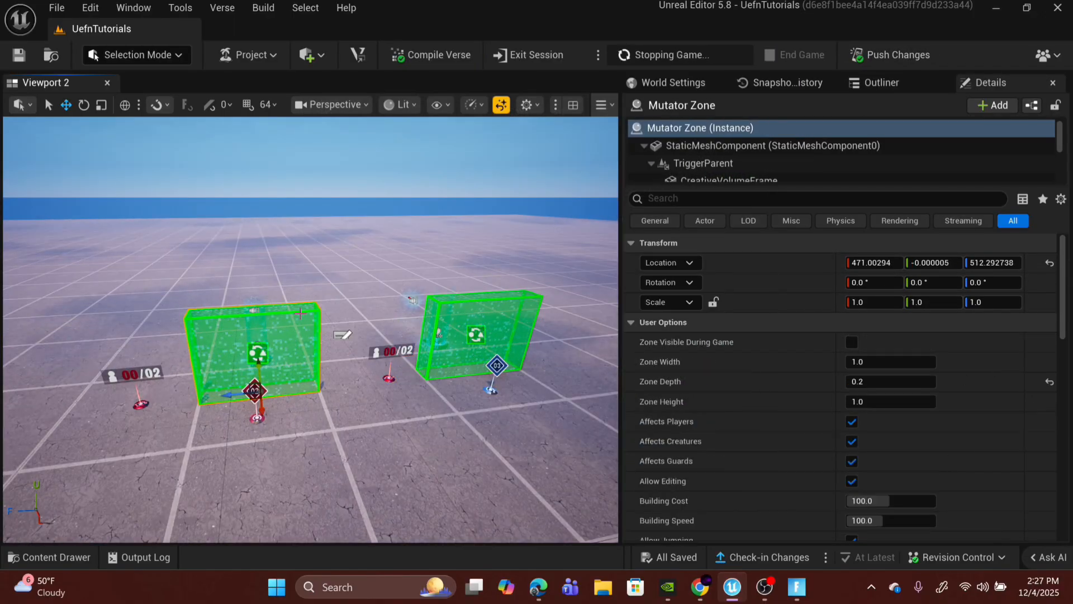
{"action": "left_click", "coordinate": [489, 320], "text": "shift"}
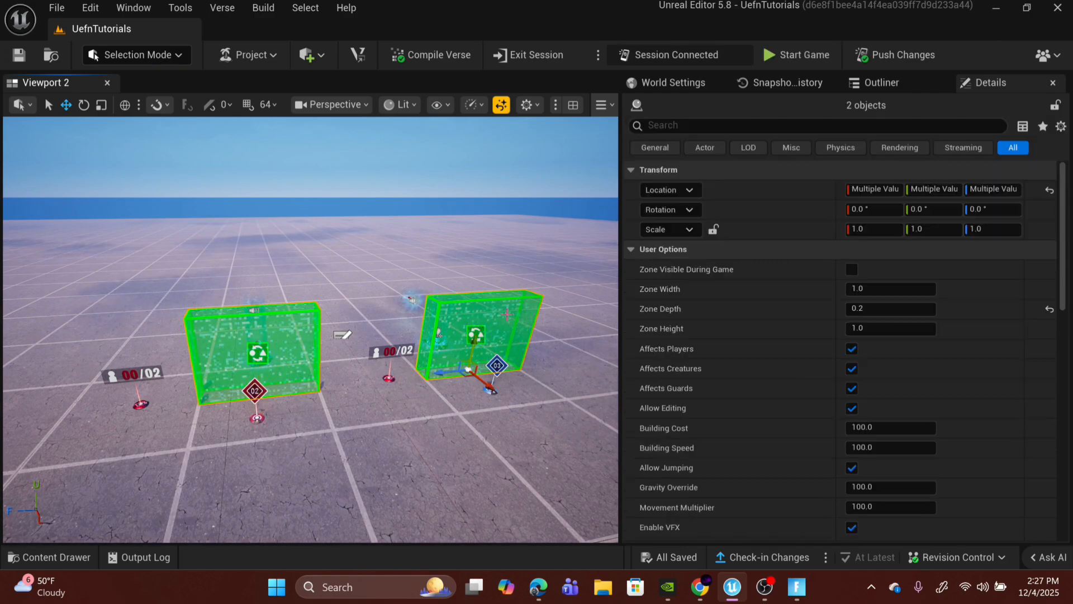
{"action": "left_click", "coordinate": [850, 271]}
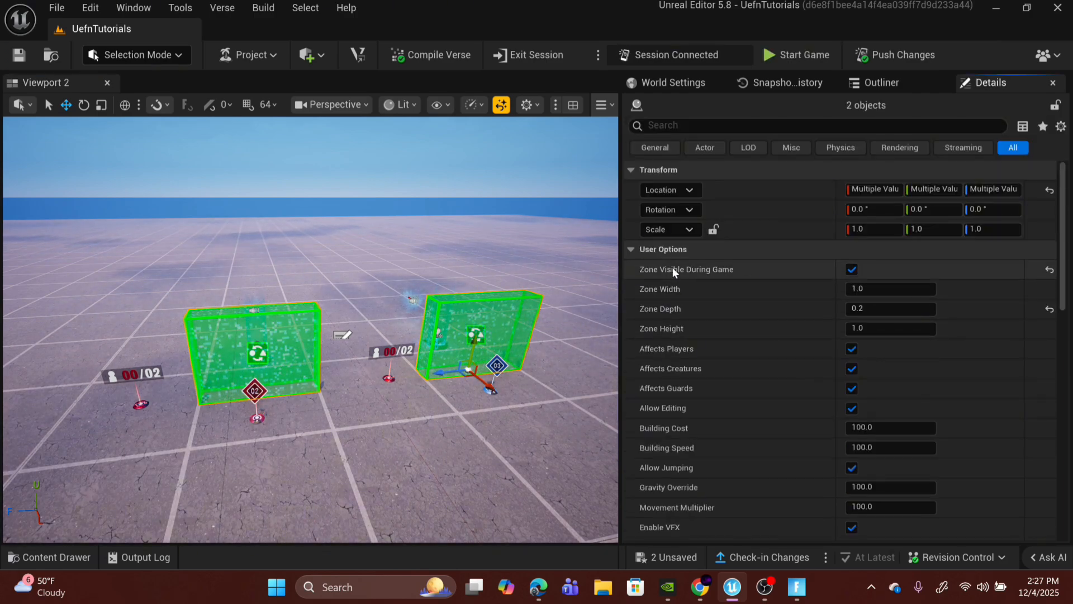
Save the two modified Mutator Zones and start the game for a playtest
{"action": "scroll", "coordinate": [409, 306], "scroll_direction": "up", "scroll_amount": 3}
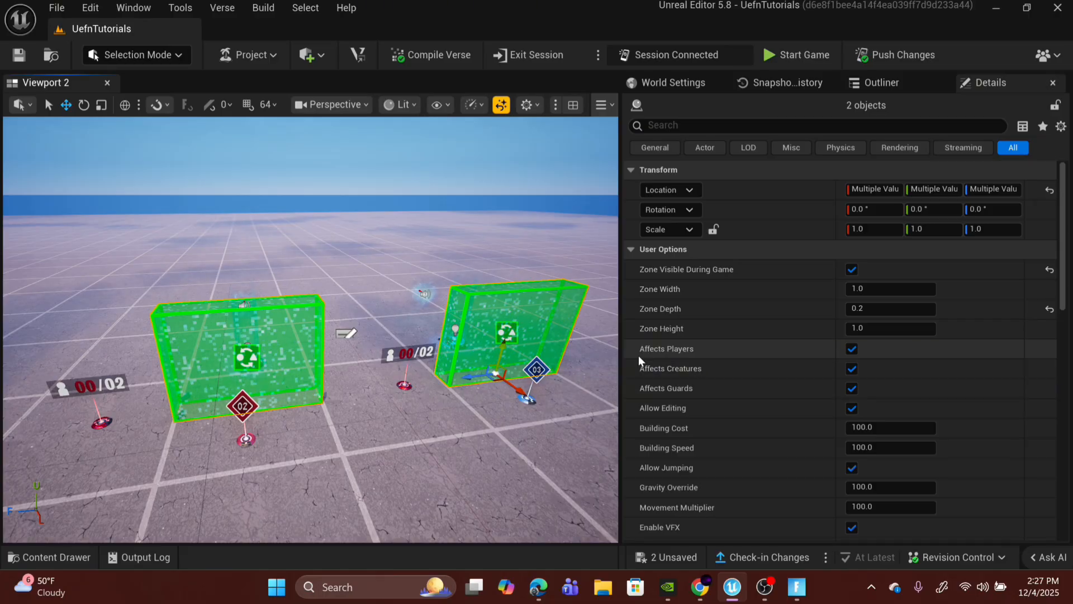
{"action": "mouse_move", "coordinate": [515, 334]}
{"action": "right_mouse_down"}
{"action": "mouse_move", "coordinate": [551, 322]}
{"action": "mouse_move", "coordinate": [482, 323]}
{"action": "mouse_move", "coordinate": [514, 325]}
{"action": "right_mouse_up"}
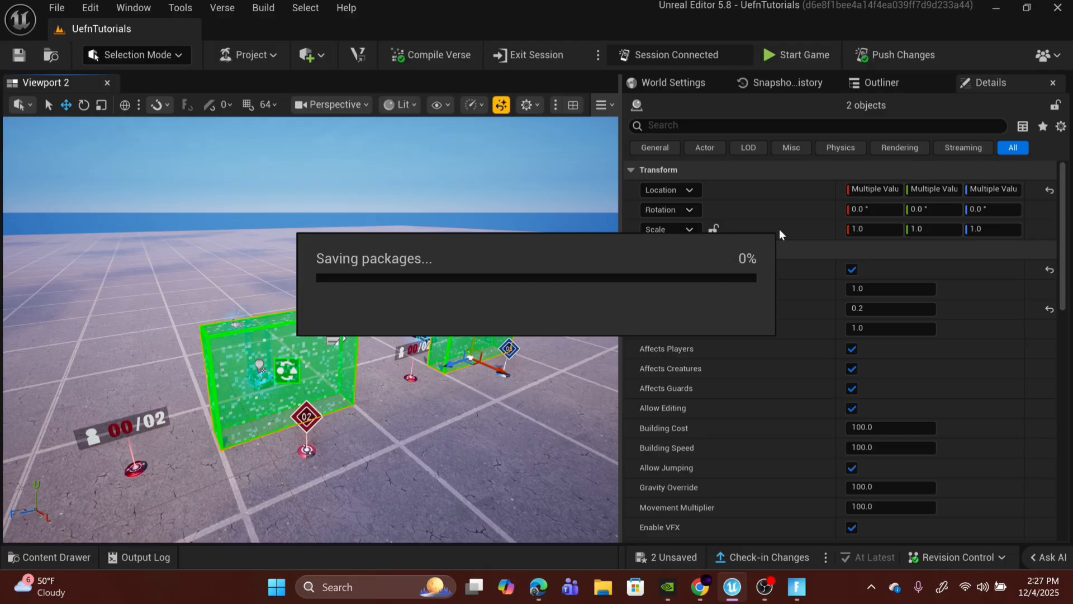
{"action": "left_click", "coordinate": [798, 53]}
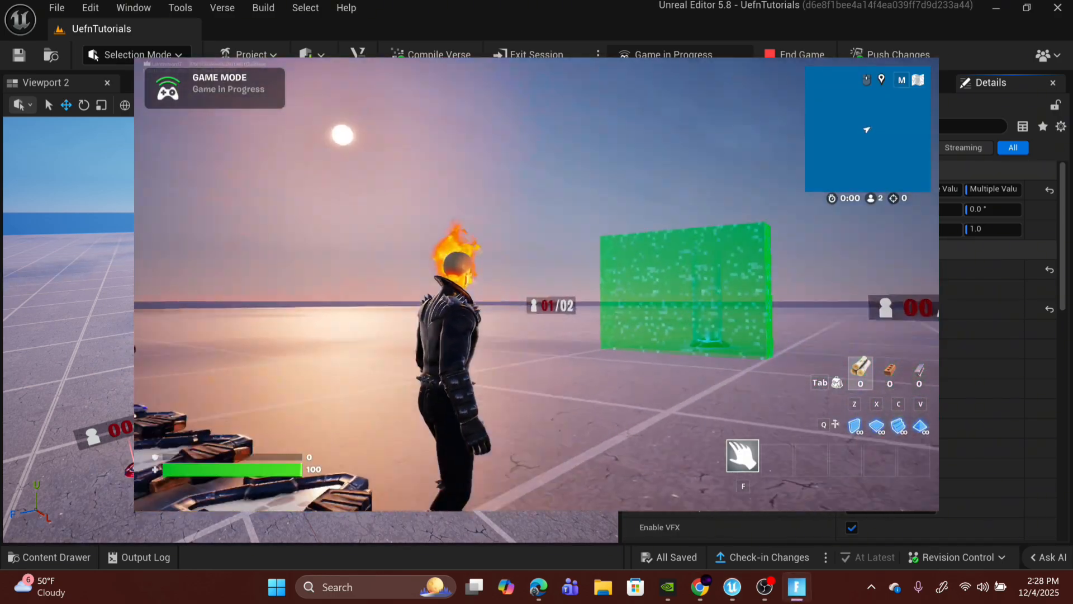
Walk the character toward the Mutator Zones, check the scoreboard's team assignments, and return to the editor
{"action": "key", "text": "w"}
{"action": "key", "text": "w"}
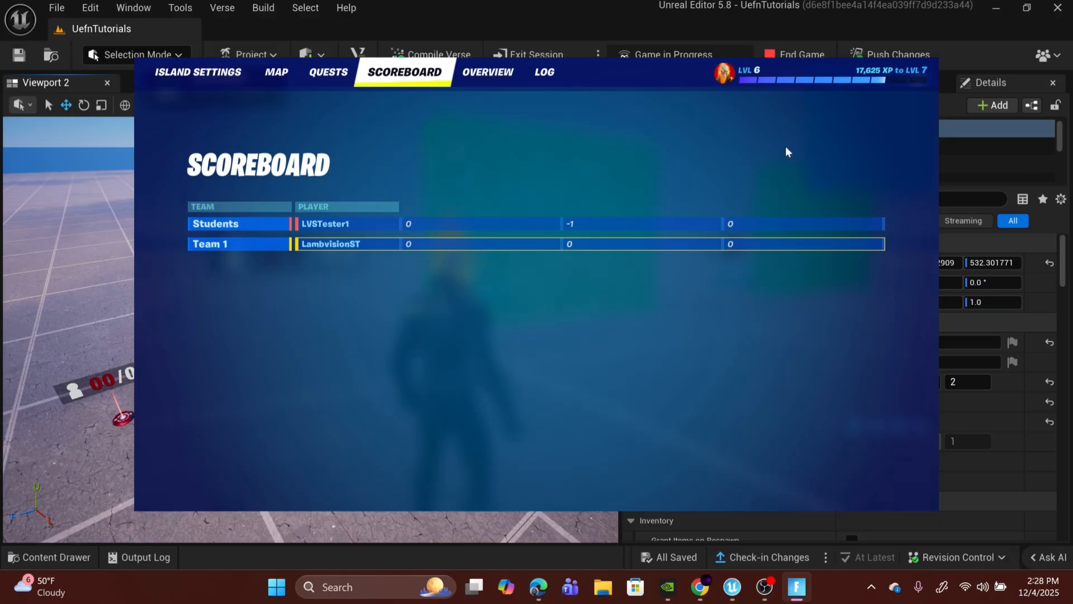
{"action": "left_click", "coordinate": [948, 57]}
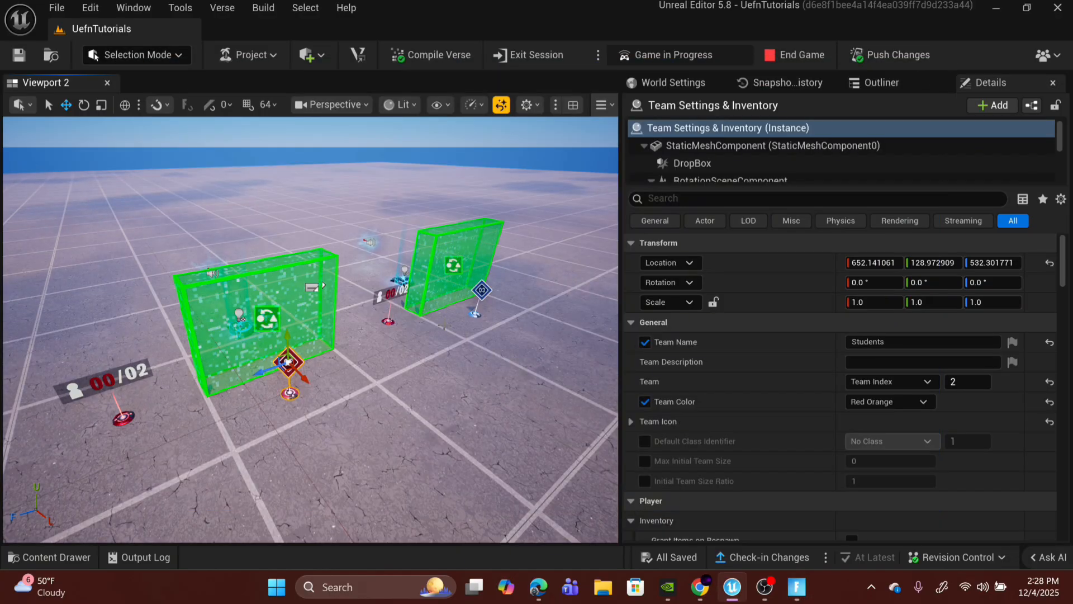
Examine the layout of both team selectors and the four player spawn pads from several angles
{"action": "right_click_drag", "start_coordinate": [311, 329], "coordinate": [235, 335]}
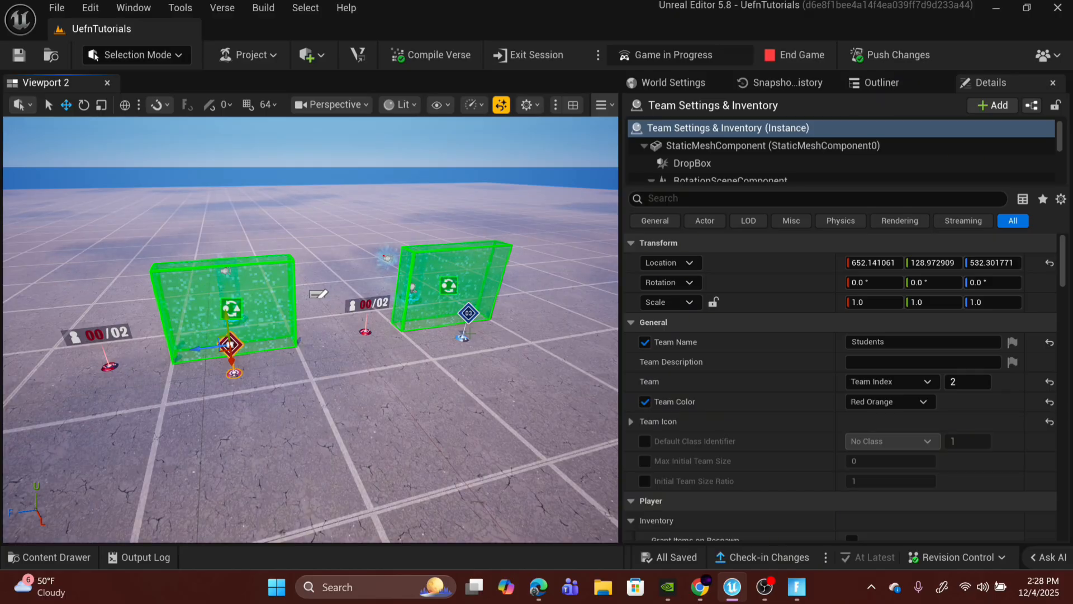
{"action": "right_click_drag", "start_coordinate": [469, 334], "coordinate": [416, 397]}
{"action": "key", "text": "d"}
{"action": "key", "text": "s"}
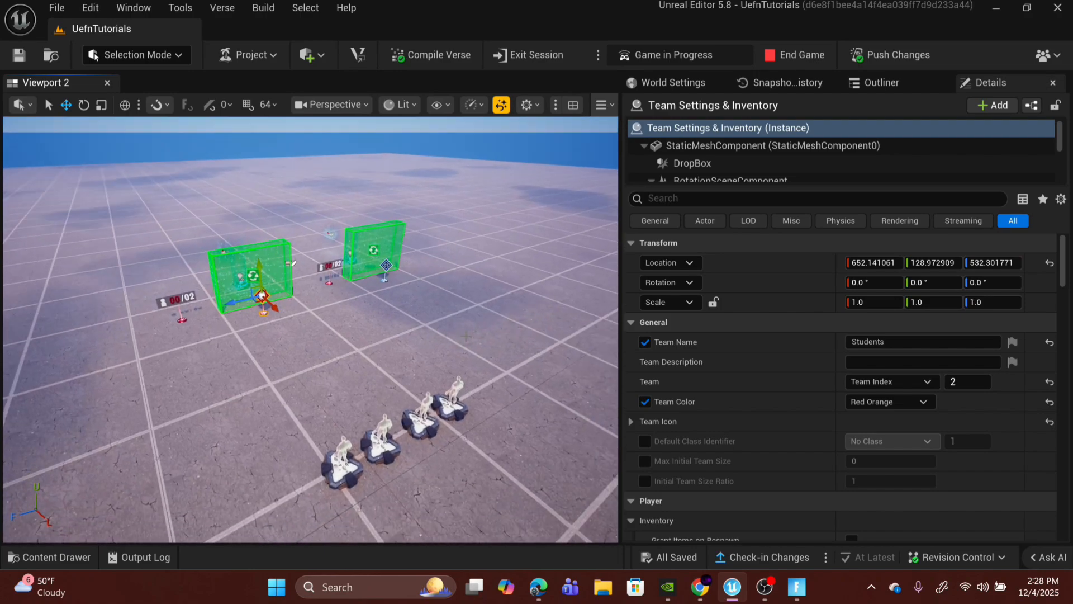
{"action": "key", "text": "d"}
{"action": "right_click_drag", "start_coordinate": [466, 336], "coordinate": [361, 396]}
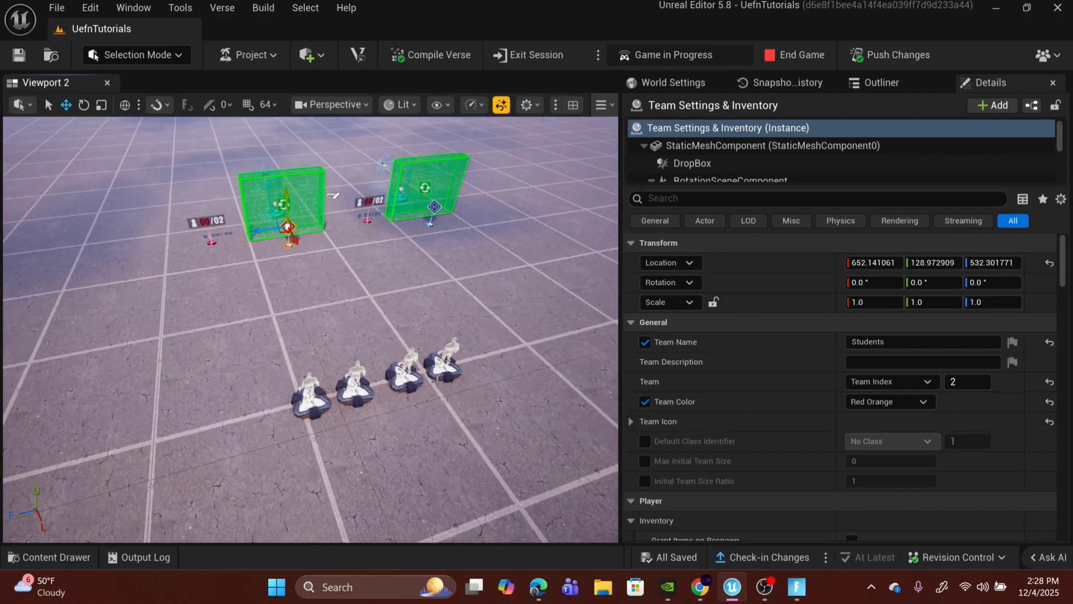
{"action": "key", "text": "w"}
{"action": "right_click_drag", "start_coordinate": [437, 378], "coordinate": [525, 360]}
{"action": "key", "text": "a"}
{"action": "key", "text": "a"}
{"action": "key", "text": "d"}
{"action": "key", "text": "d"}
{"action": "key", "text": "a"}
{"action": "key", "text": "w"}
{"action": "key", "text": "a"}
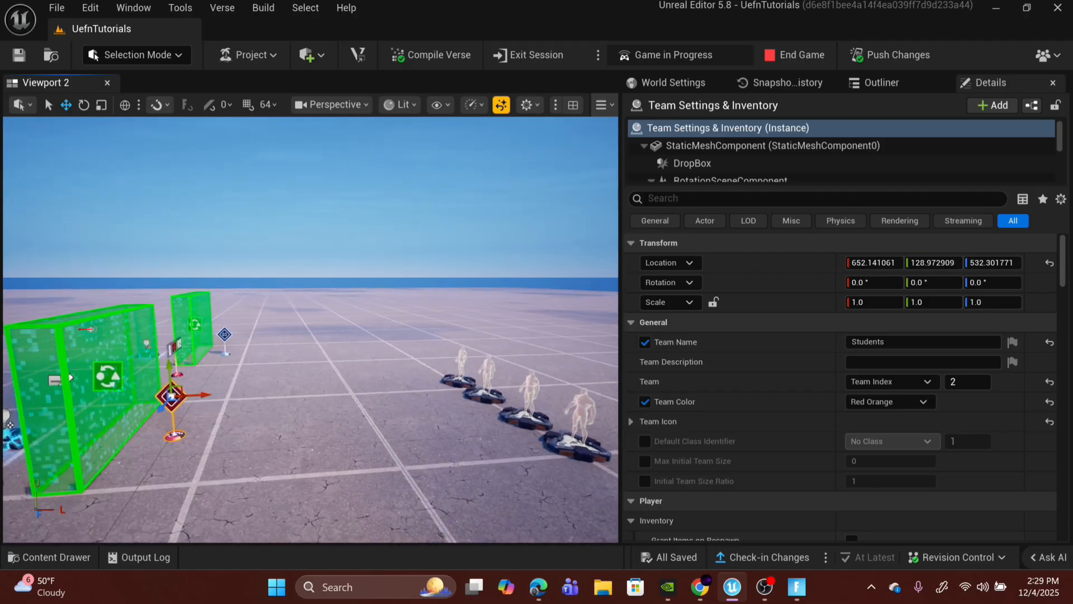
{"action": "key", "text": "d"}
{"action": "mouse_move", "coordinate": [438, 378]}
{"action": "right_mouse_down"}
{"action": "mouse_move", "coordinate": [380, 373]}
{"action": "mouse_move", "coordinate": [431, 380]}
{"action": "right_mouse_up"}
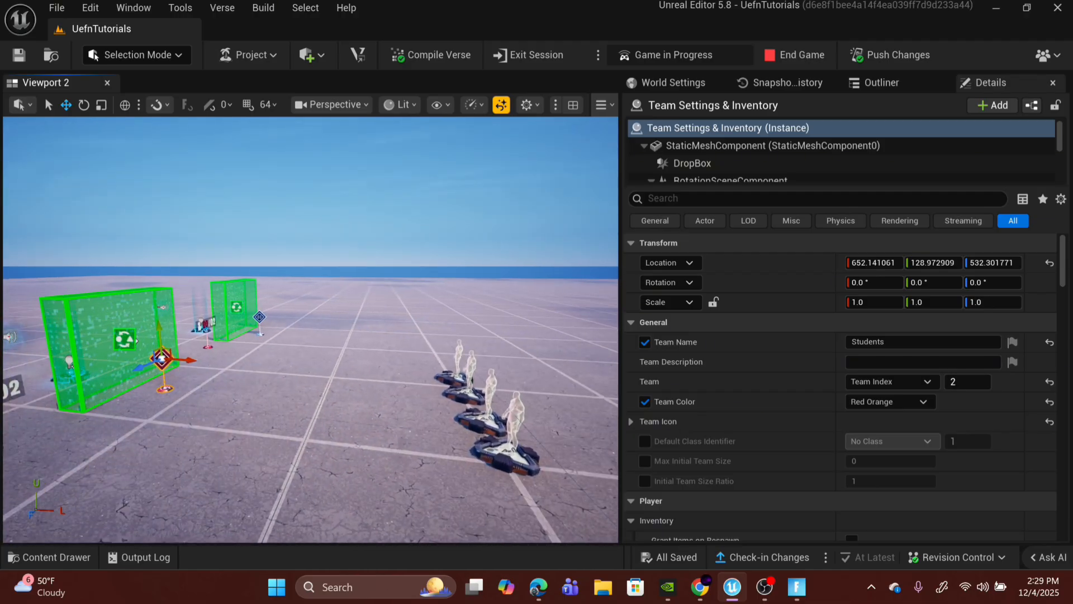
{"action": "key", "text": "a"}
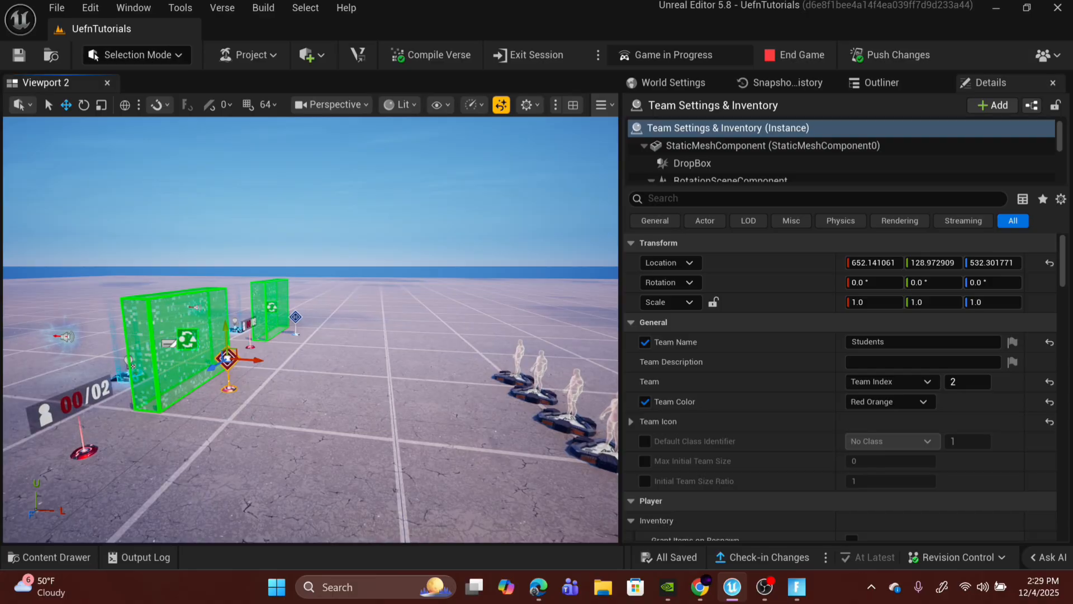
{"action": "key", "text": "a"}
{"action": "right_click_drag", "start_coordinate": [438, 378], "coordinate": [466, 389]}
{"action": "right_click_drag", "start_coordinate": [279, 388], "coordinate": [279, 369]}
{"action": "key", "text": "w"}
{"action": "key", "text": "a"}
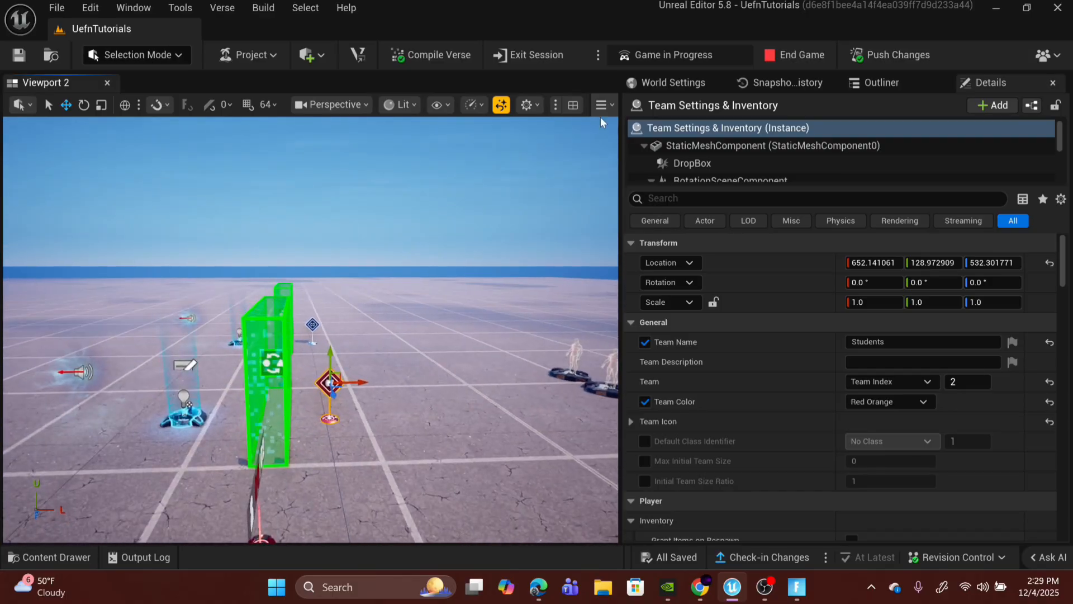
End the game and duplicate the Students Mutator Zone, Team Settings & Inventory and Class Selector, offset about 1008 units along the red axis toward the spawn pads
{"action": "left_click", "coordinate": [777, 56]}
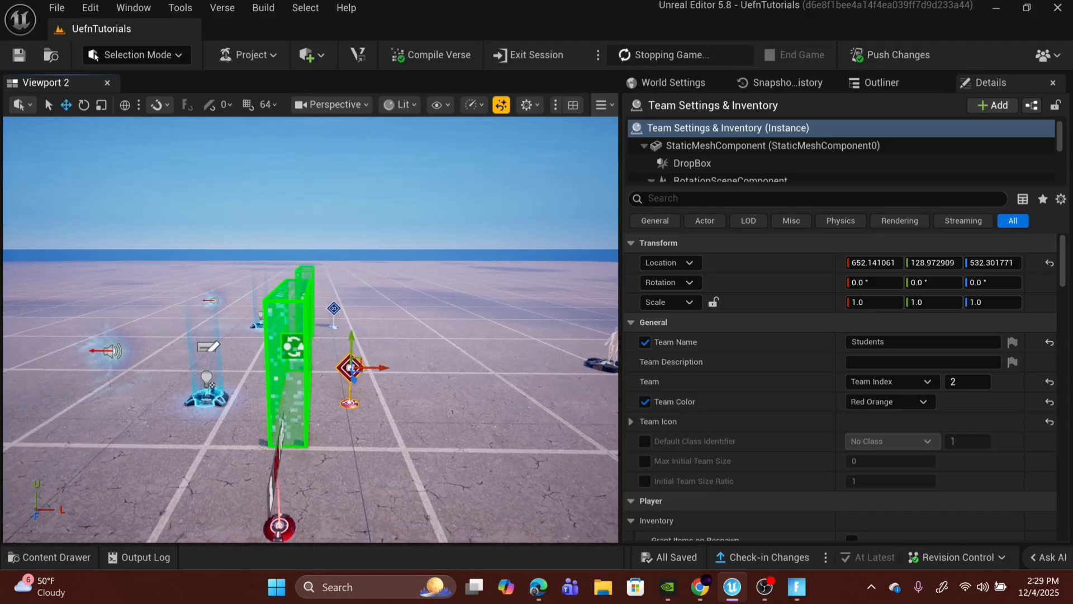
{"action": "right_click_drag", "start_coordinate": [380, 344], "coordinate": [341, 348]}
{"action": "key", "text": "d"}
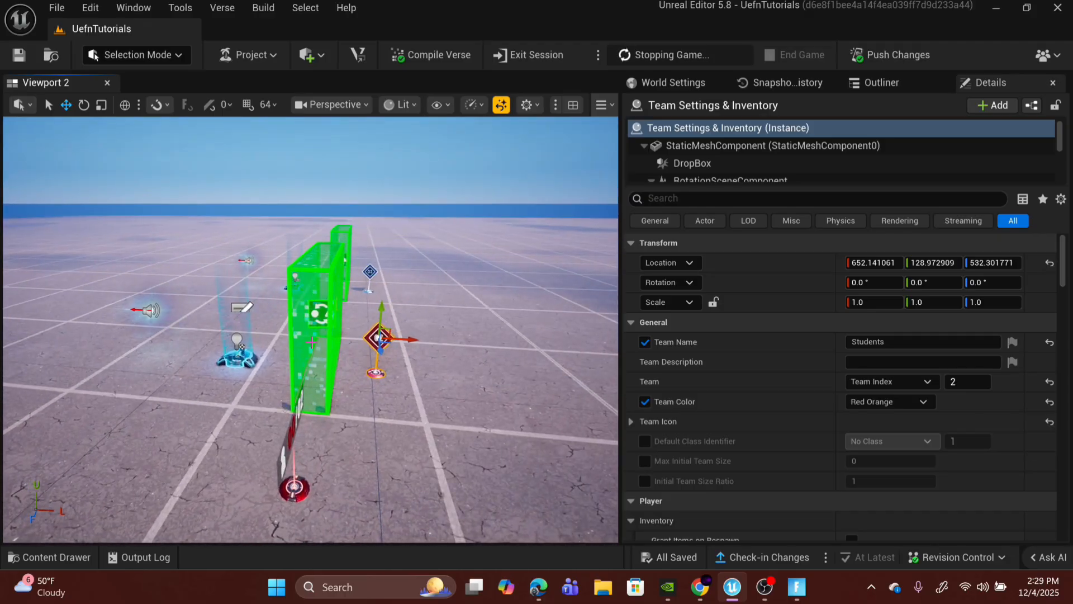
{"action": "left_click", "coordinate": [312, 342]}
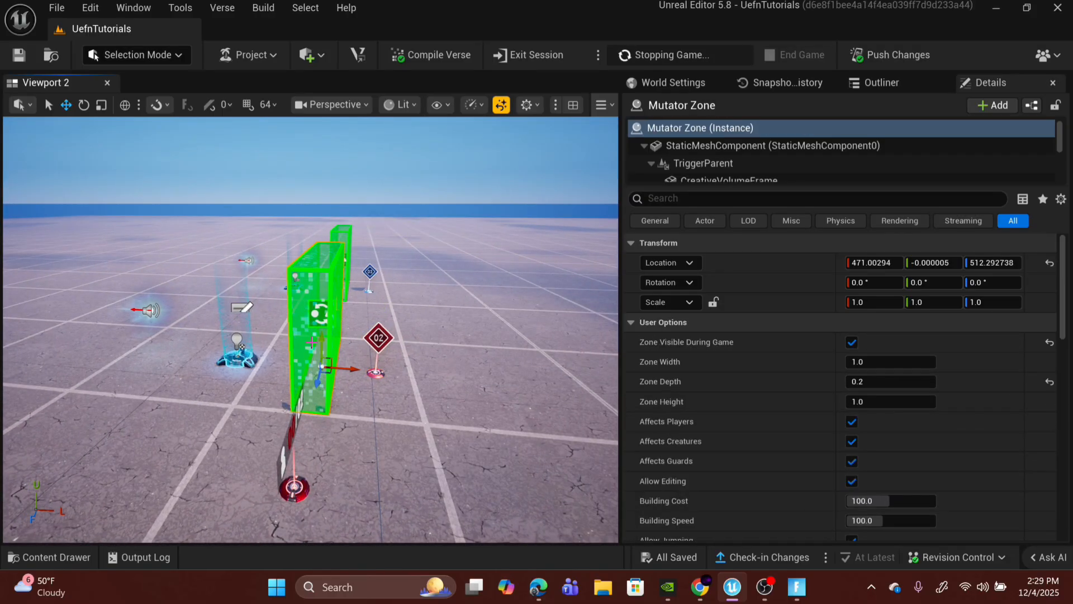
{"action": "left_click", "coordinate": [378, 338], "text": "ctrl"}
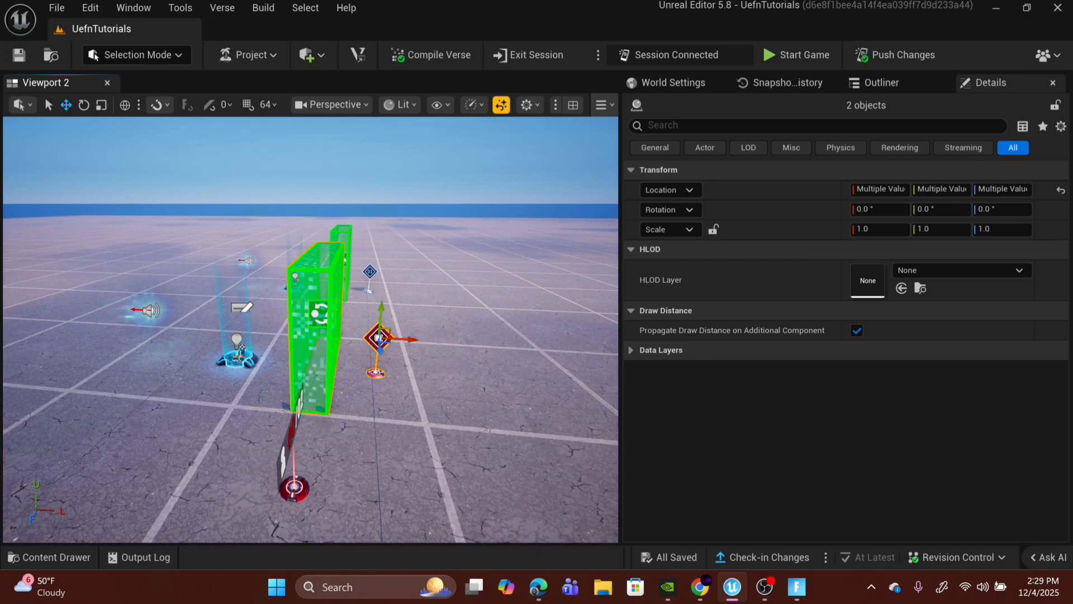
{"action": "left_click", "coordinate": [240, 354], "text": "ctrl"}
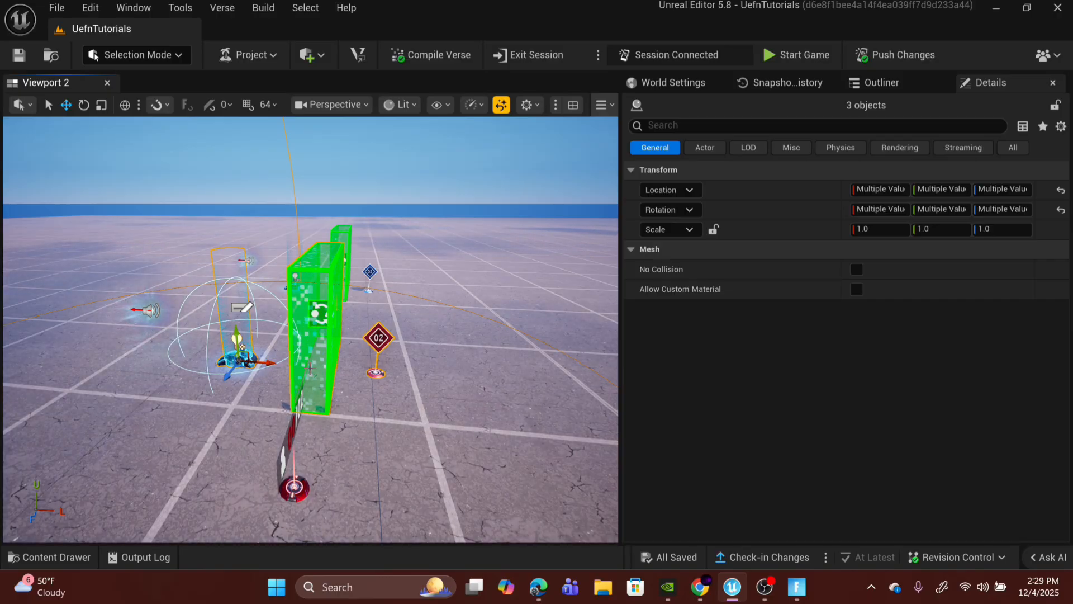
{"action": "mouse_move", "coordinate": [345, 362]}
{"action": "right_mouse_down"}
{"action": "mouse_move", "coordinate": [383, 358]}
{"action": "mouse_move", "coordinate": [345, 362]}
{"action": "right_mouse_up"}
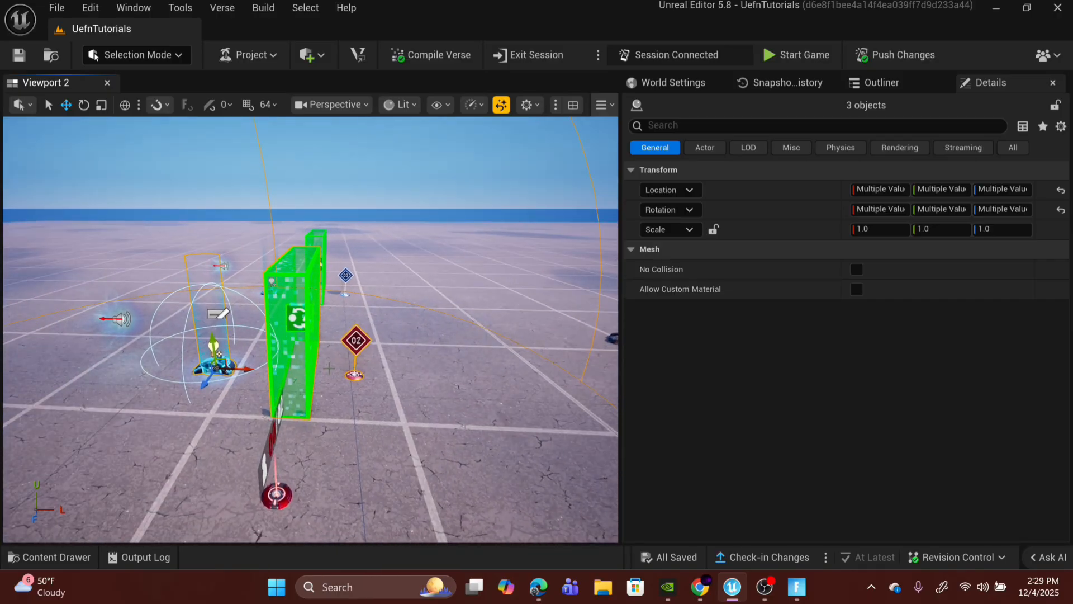
{"action": "left_click_drag", "start_coordinate": [247, 370], "coordinate": [475, 369]}
{"action": "right_click_drag", "start_coordinate": [223, 380], "coordinate": [299, 381]}
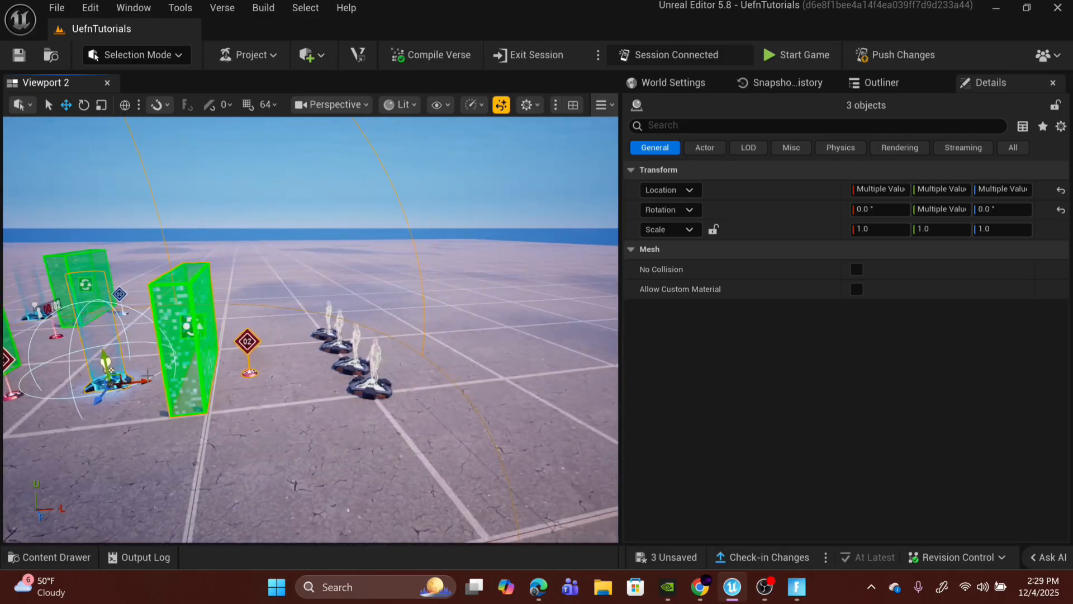
{"action": "left_click_drag", "start_coordinate": [141, 381], "coordinate": [190, 364]}
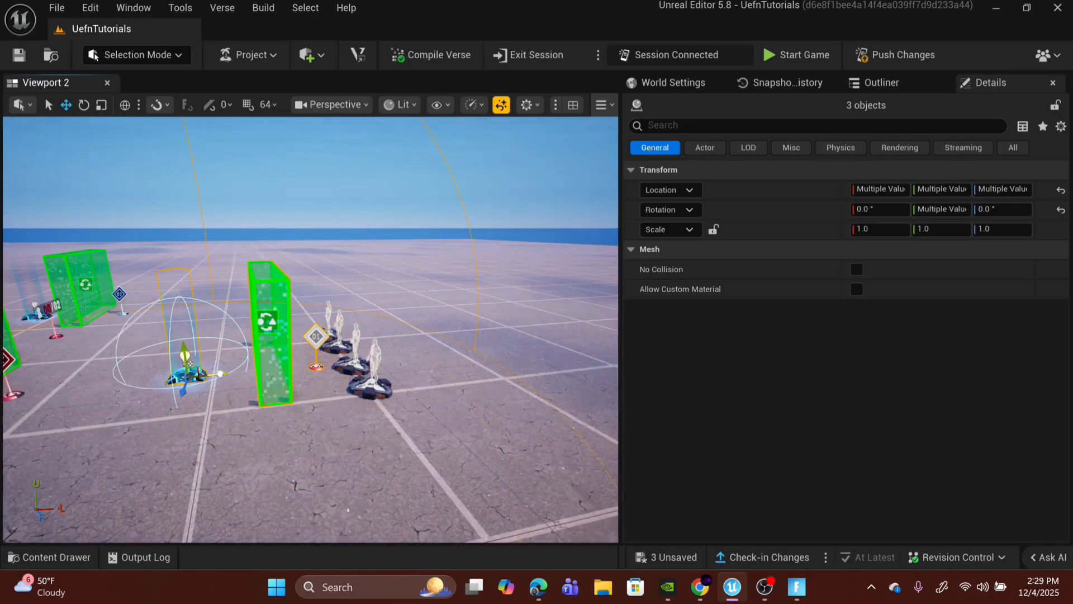
Set the duplicated Team Settings & Inventory to Team Name NO TEAM, Team Index 1 and Team Color White
{"action": "left_click", "coordinate": [317, 338]}
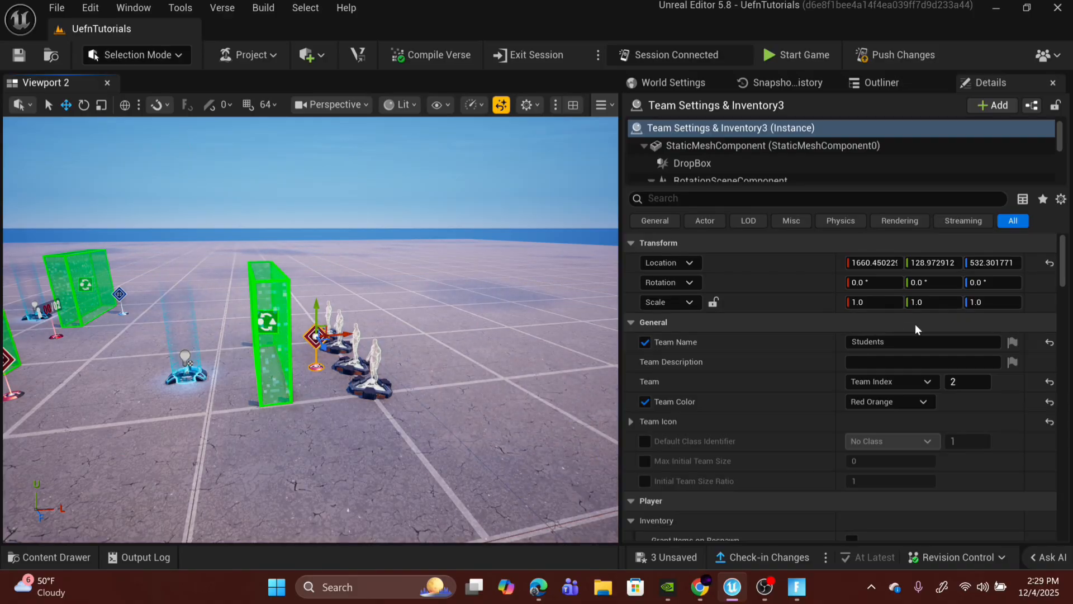
{"action": "left_click", "coordinate": [900, 341]}
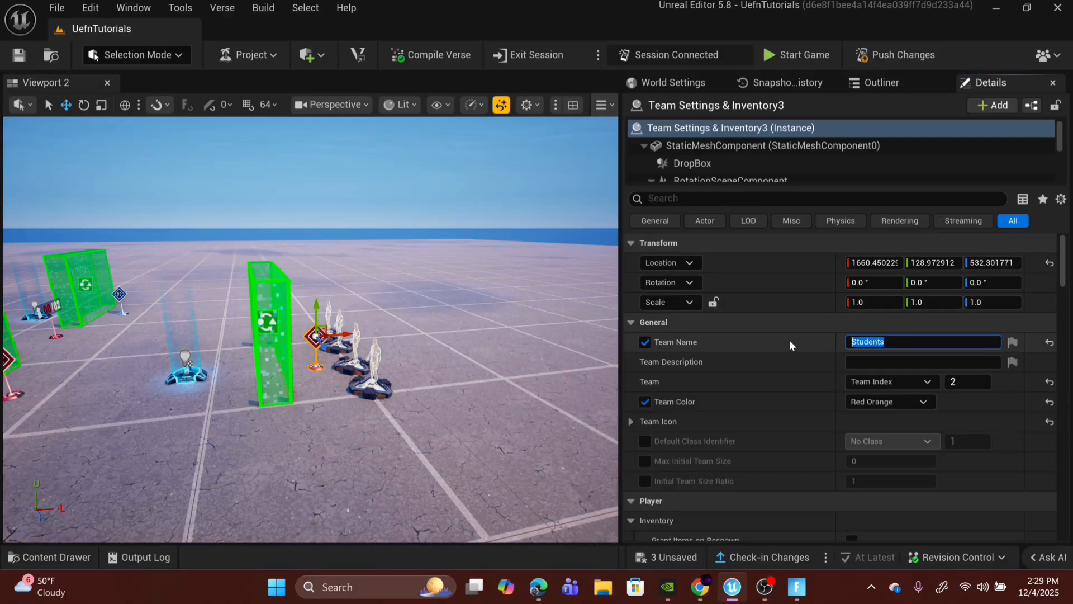
{"action": "type", "text": "NO TEAM"}
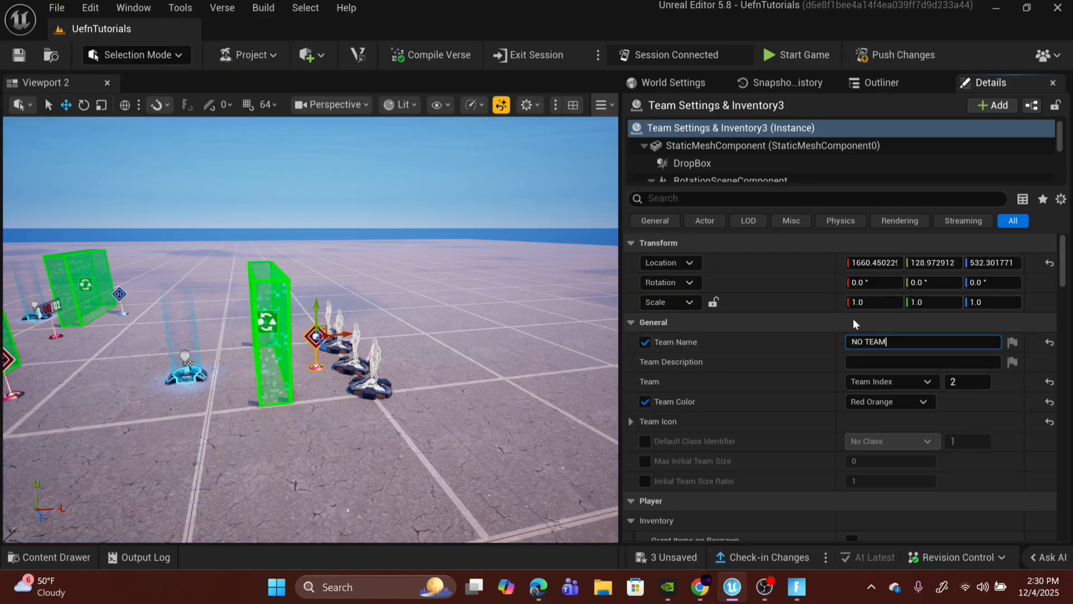
{"action": "left_click", "coordinate": [761, 381]}
{"action": "left_click", "coordinate": [954, 383]}
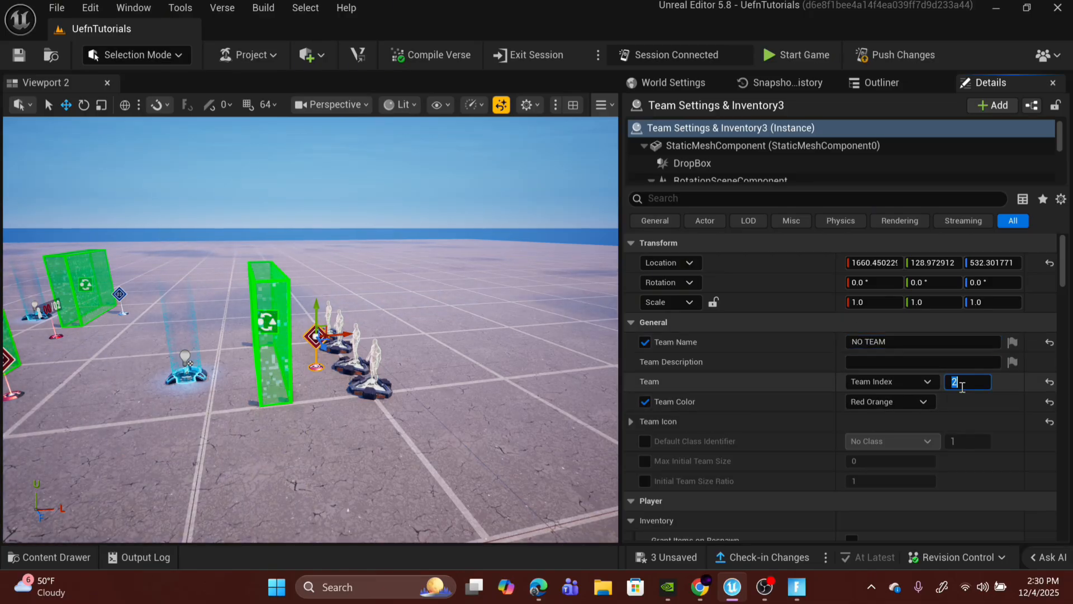
{"action": "left_click", "coordinate": [1006, 387]}
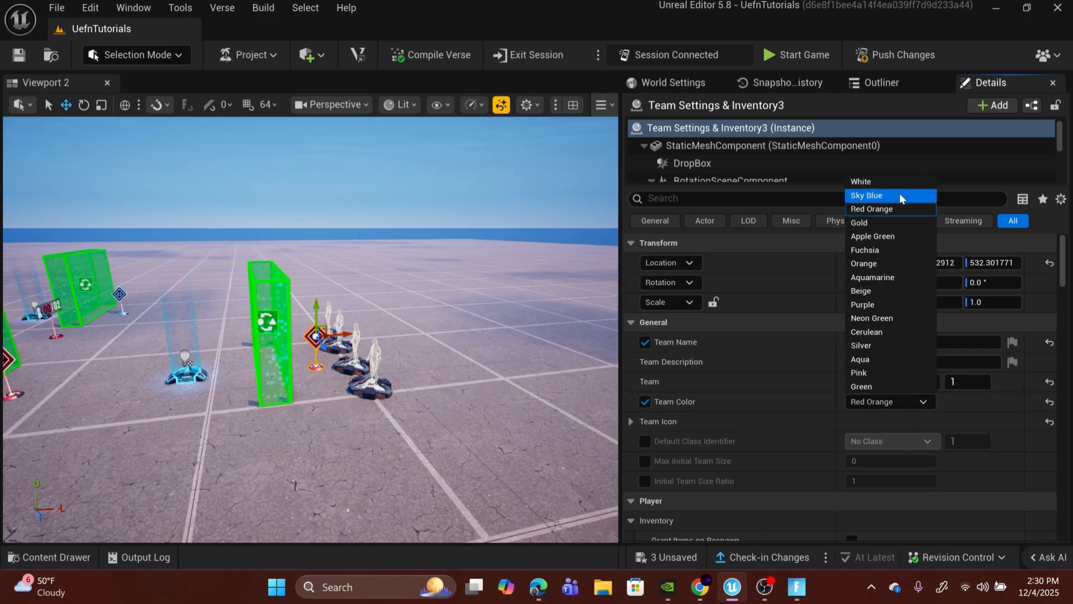
{"action": "left_click", "coordinate": [901, 181]}
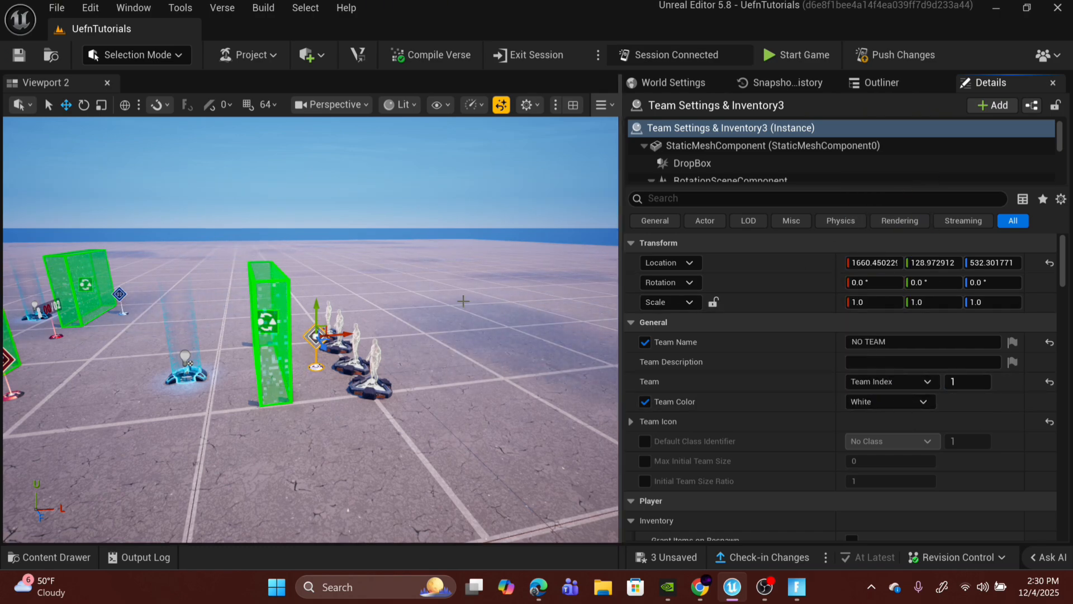
Set Team to Switch to on the newly duplicated Class Selector to Team Index 1
{"action": "scroll", "coordinate": [462, 301], "scroll_direction": "up", "scroll_amount": 5}
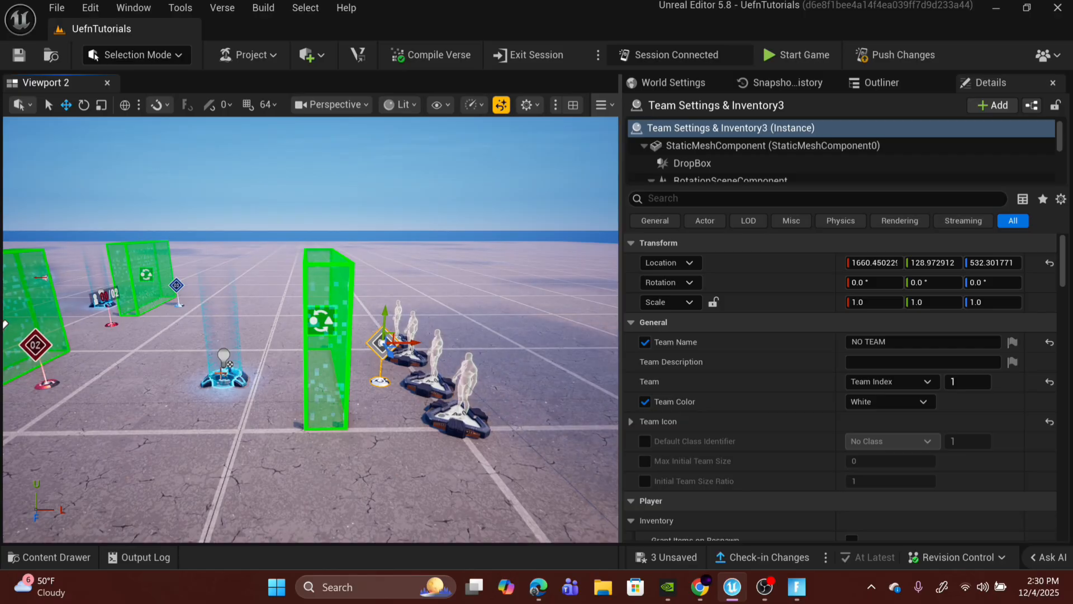
{"action": "left_click", "coordinate": [223, 366]}
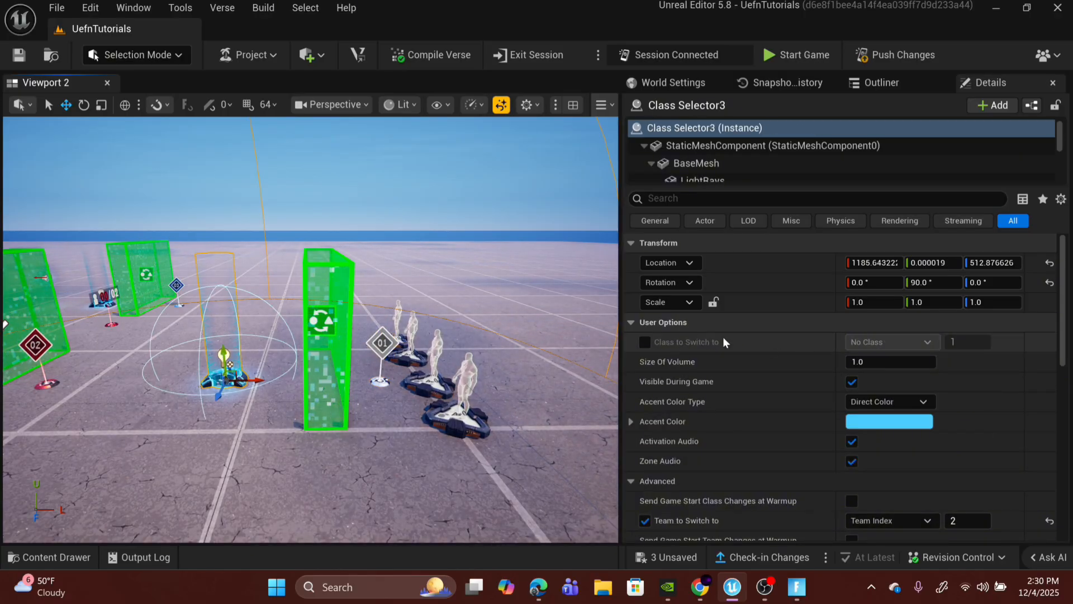
{"action": "scroll", "coordinate": [725, 394], "scroll_direction": "down", "scroll_amount": 3}
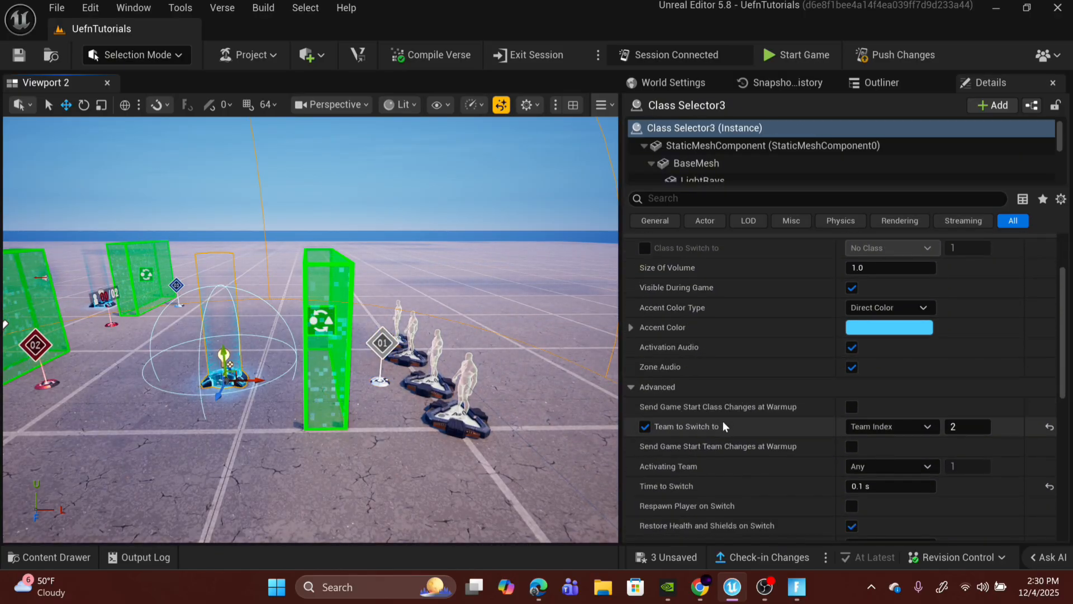
{"action": "left_click", "coordinate": [974, 431]}
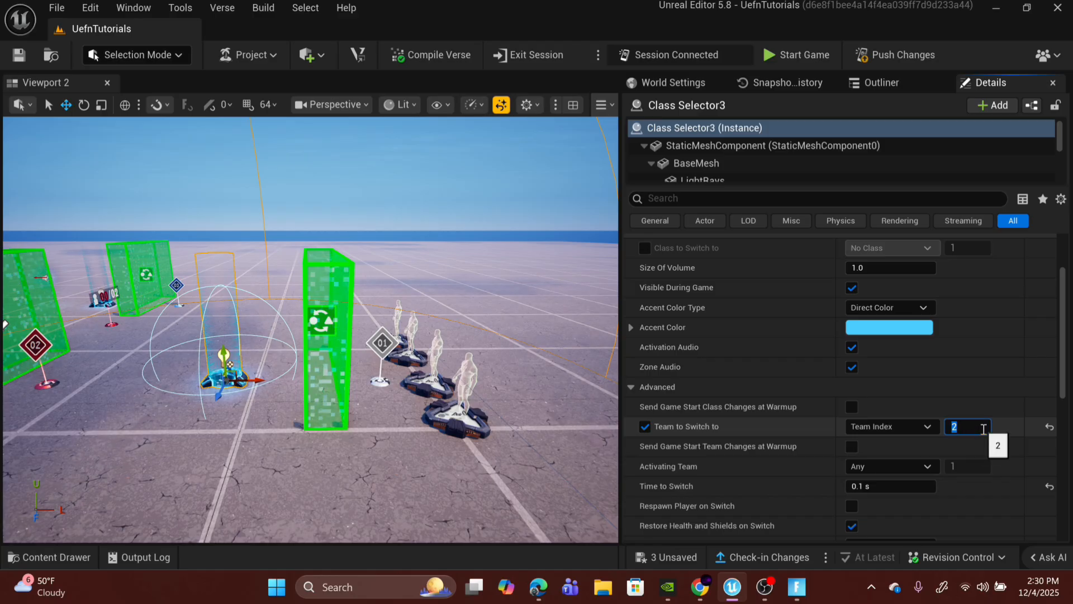
{"action": "type", "text": "1"}
{"action": "left_click", "coordinate": [1018, 394]}
{"action": "left_click", "coordinate": [672, 387]}
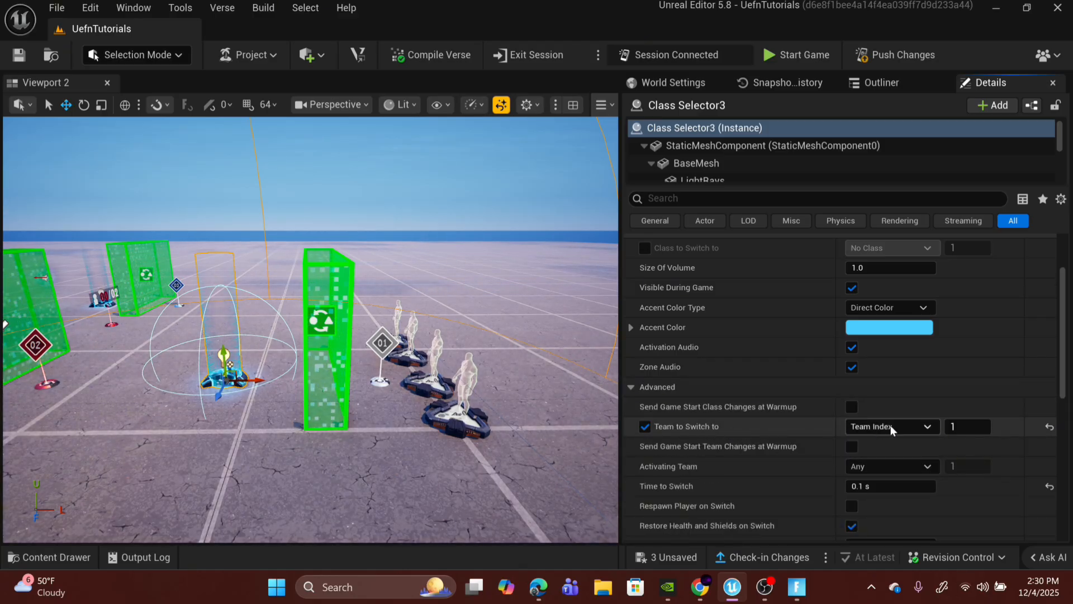
Change the Accent Color of the newly duplicated Class Selector to white (FFFFFFFF)
{"action": "scroll", "coordinate": [693, 397], "scroll_direction": "down", "scroll_amount": 5}
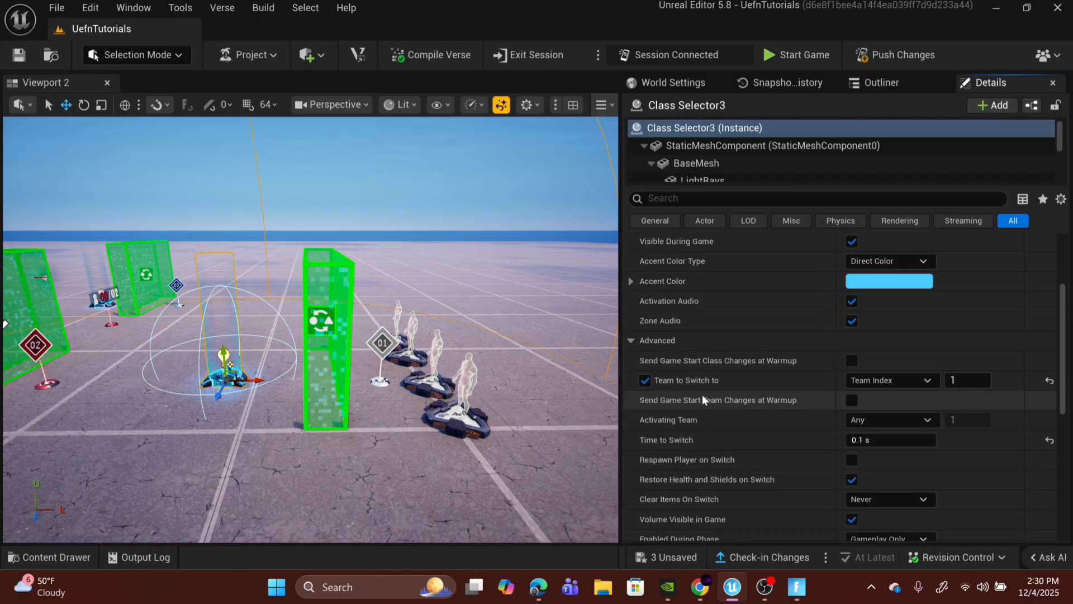
{"action": "scroll", "coordinate": [733, 367], "scroll_direction": "up", "scroll_amount": 8}
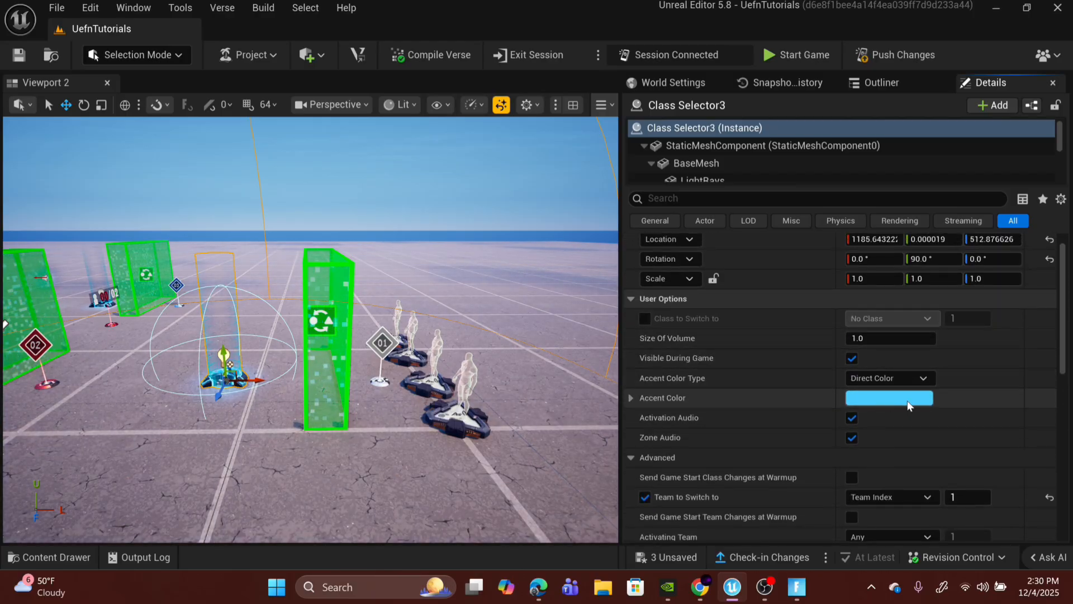
{"action": "left_click", "coordinate": [883, 397]}
{"action": "left_click", "coordinate": [754, 327]}
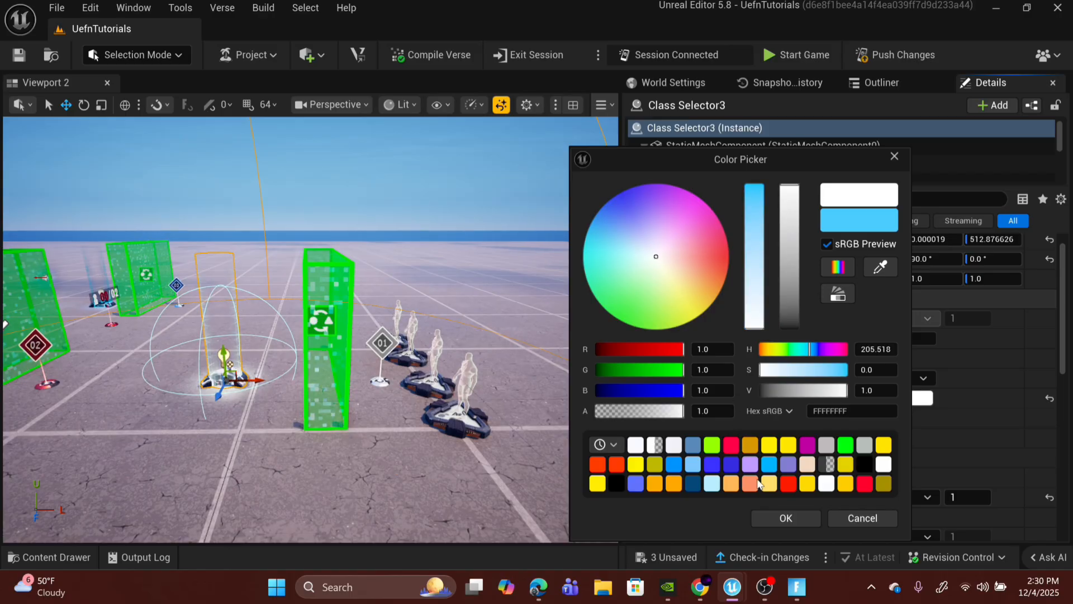
{"action": "left_click", "coordinate": [786, 518]}
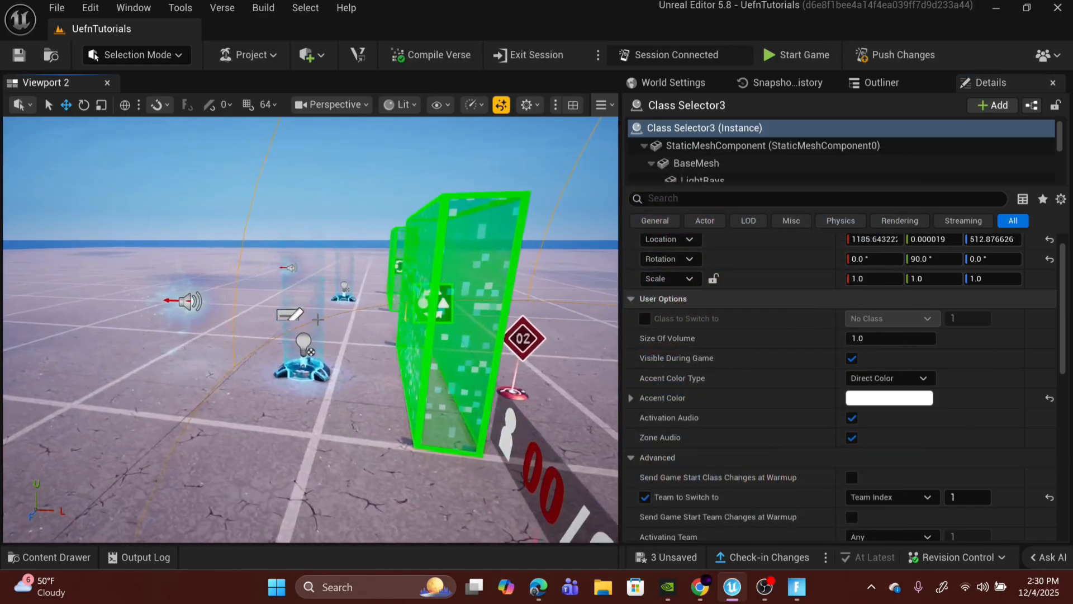
Change the Accent Color of the Students Class Selector to red (FF003EFF)
{"action": "left_click", "coordinate": [306, 344]}
{"action": "left_click", "coordinate": [878, 397]}
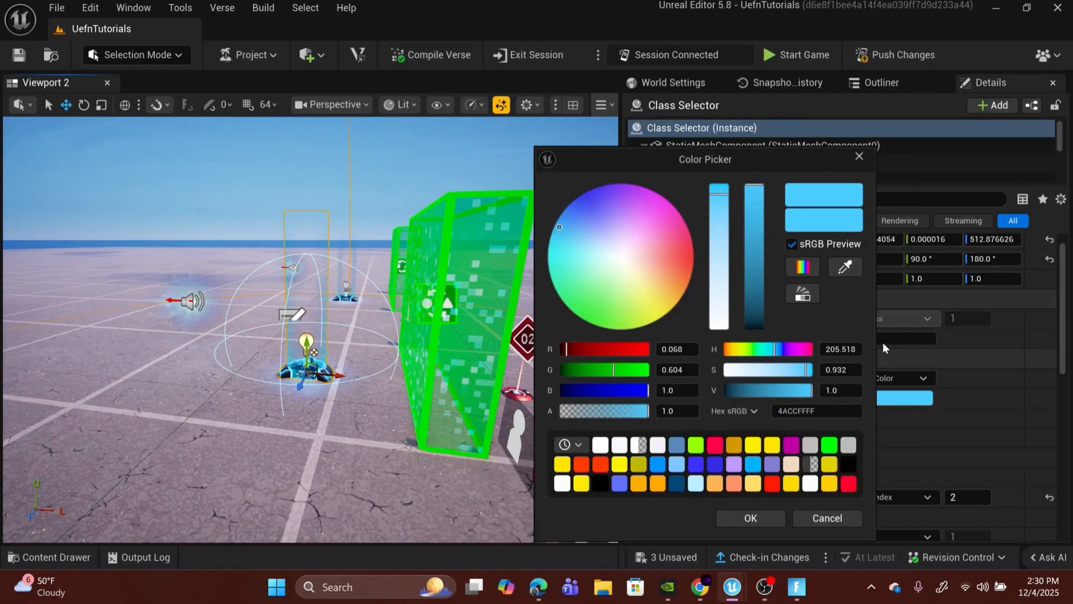
{"action": "left_click_drag", "start_coordinate": [656, 253], "coordinate": [694, 253]}
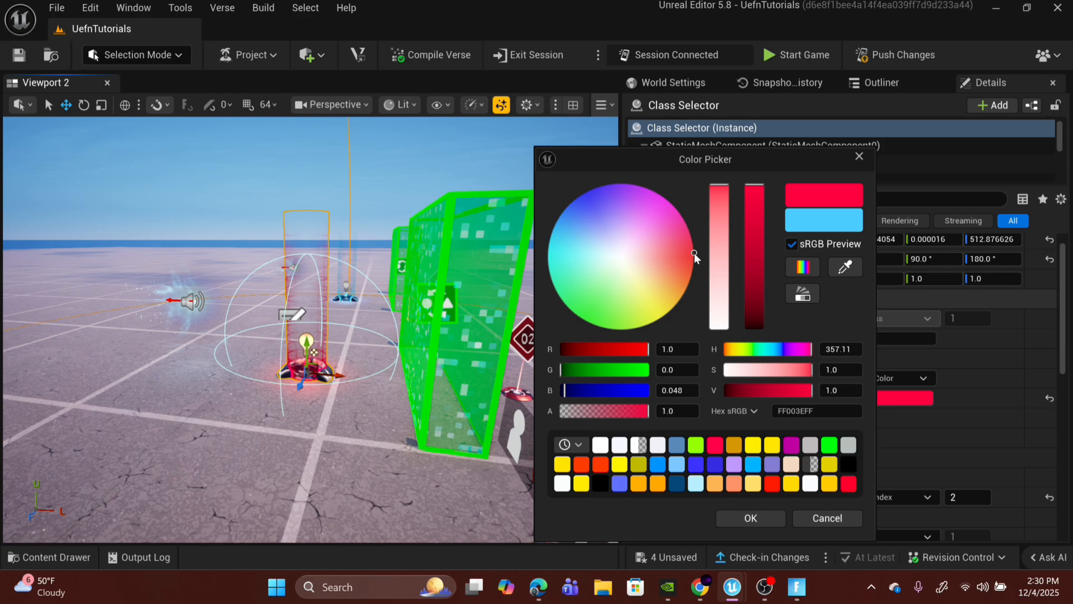
{"action": "left_click", "coordinate": [752, 519]}
Change the Accent Color of the Teachers Class Selector to yellow
{"action": "mouse_move", "coordinate": [391, 336]}
{"action": "right_mouse_down"}
{"action": "mouse_move", "coordinate": [391, 268]}
{"action": "mouse_move", "coordinate": [391, 330]}
{"action": "mouse_move", "coordinate": [391, 319]}
{"action": "right_mouse_up"}
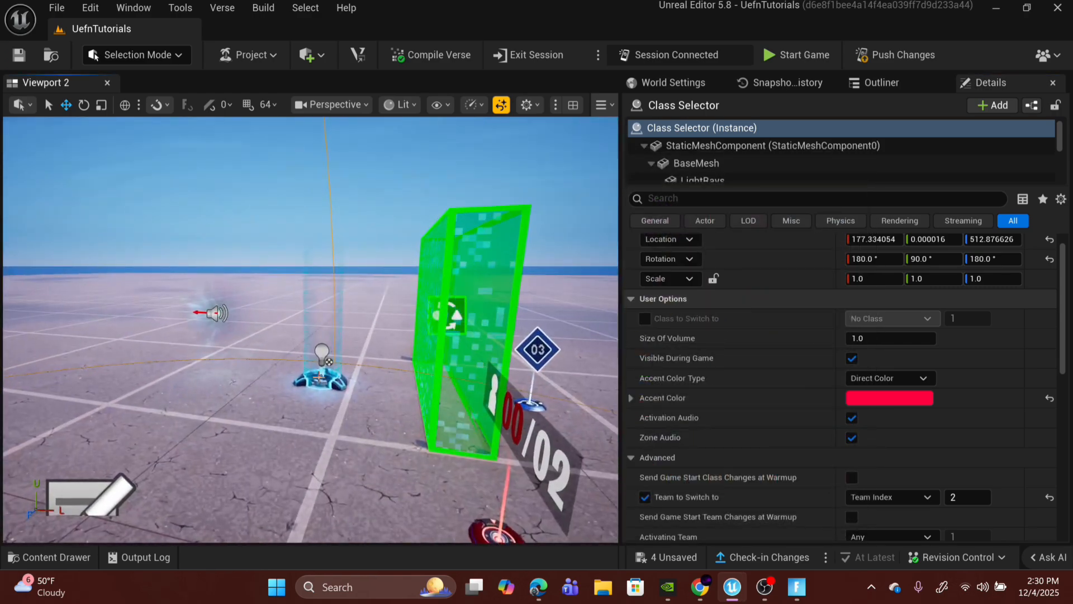
{"action": "left_click", "coordinate": [322, 378]}
{"action": "left_click", "coordinate": [888, 397]}
{"action": "left_click", "coordinate": [674, 317]}
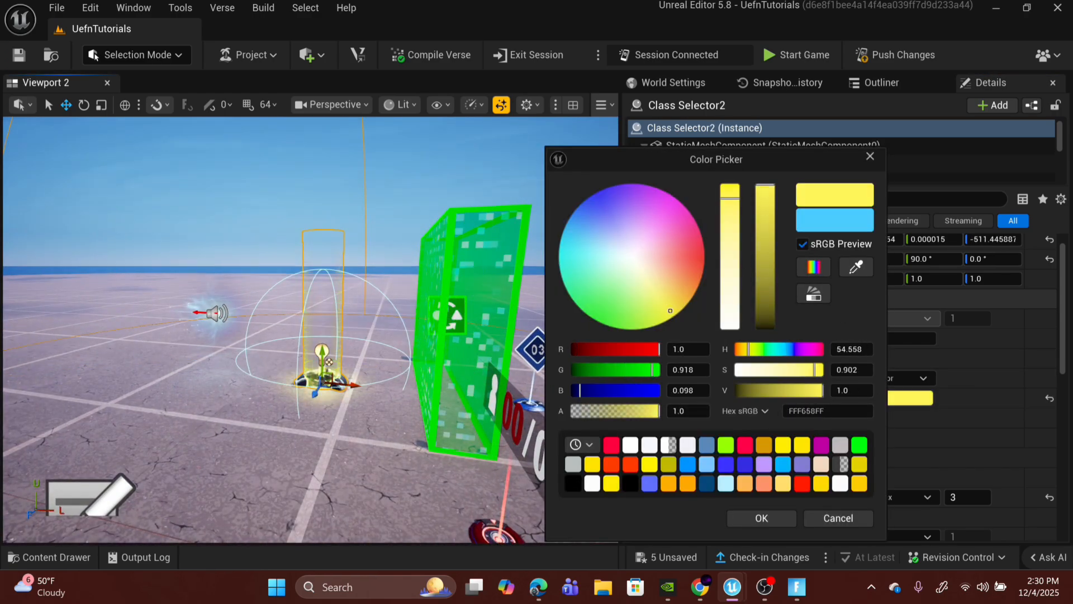
{"action": "left_click", "coordinate": [738, 512]}
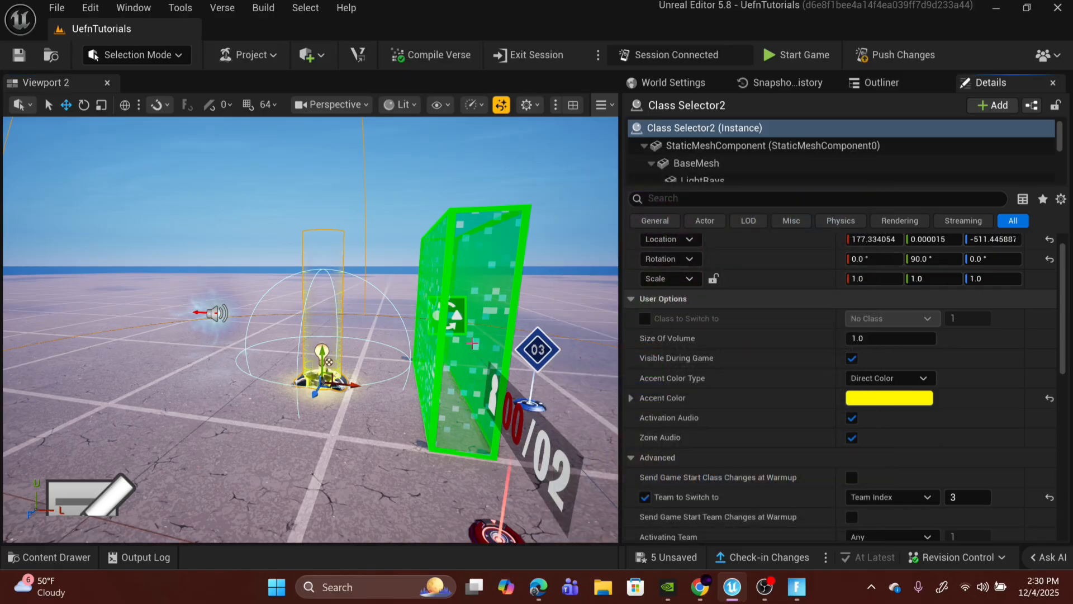
Set the Team Color of the Teachers Team Settings & Inventory device to Gold
{"action": "right_click_drag", "start_coordinate": [450, 337], "coordinate": [486, 366]}
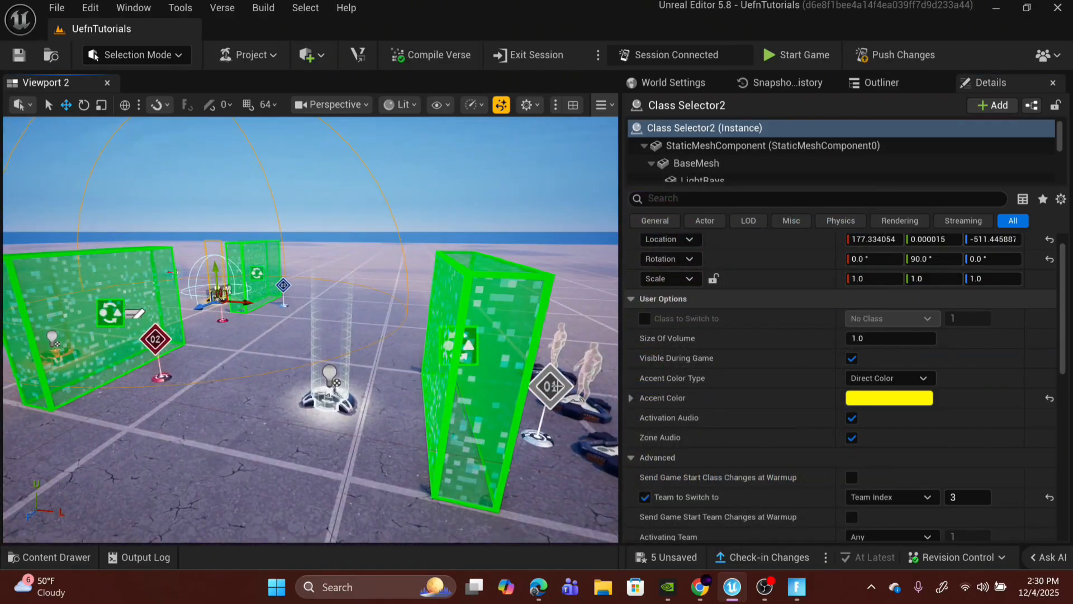
{"action": "right_click_drag", "start_coordinate": [555, 385], "coordinate": [434, 361]}
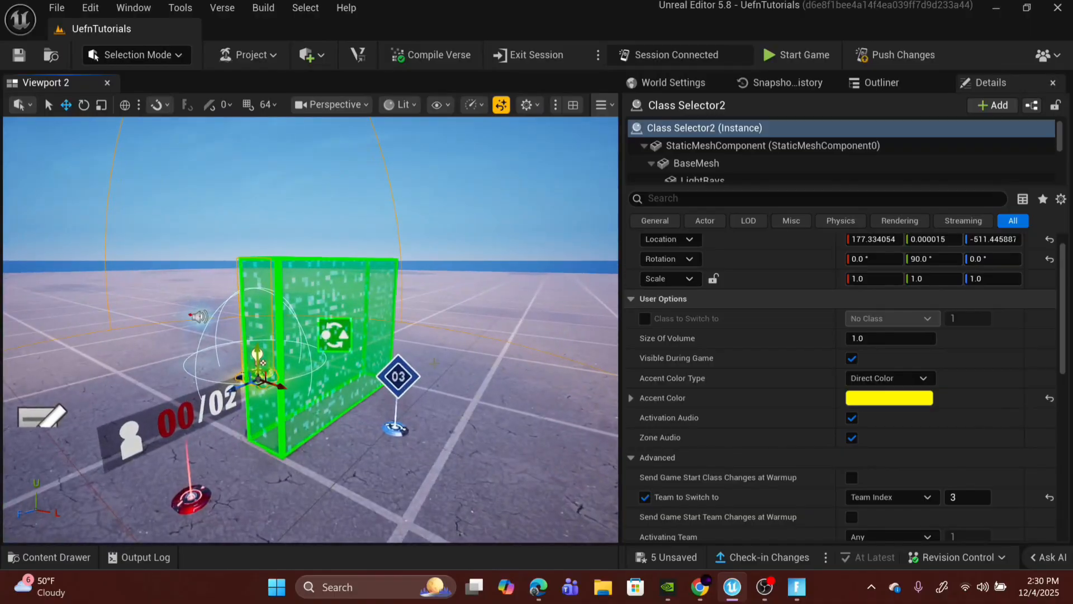
{"action": "left_click", "coordinate": [398, 376]}
{"action": "left_click", "coordinate": [875, 378]}
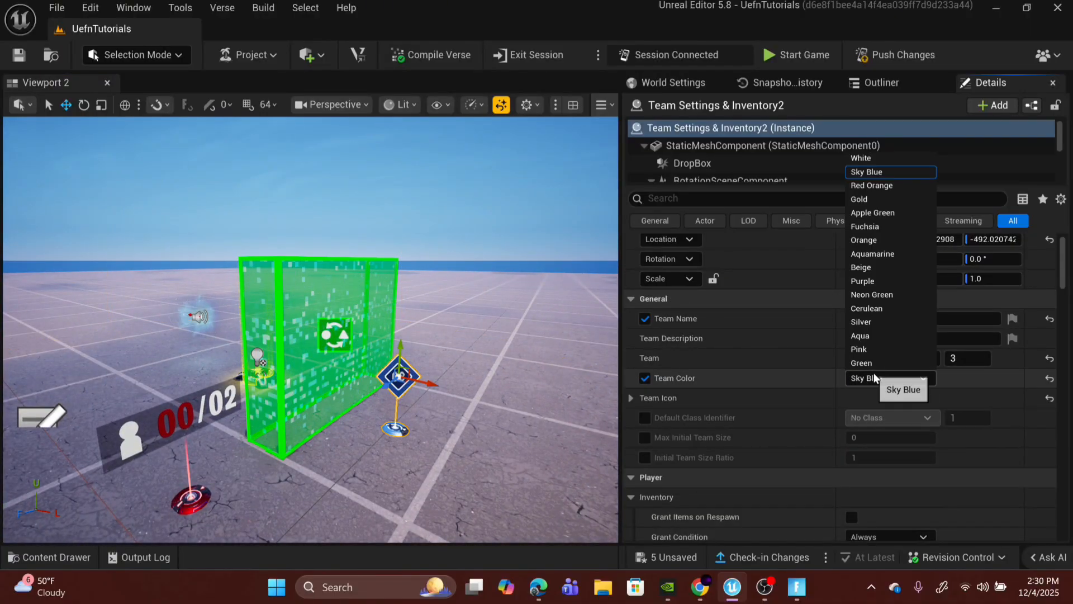
{"action": "left_click", "coordinate": [905, 199]}
Examine the layout of the three Mutator Zones, their Class Selectors and the spawn pads from several angles
{"action": "right_click_drag", "start_coordinate": [595, 269], "coordinate": [548, 271]}
{"action": "mouse_move", "coordinate": [418, 340]}
{"action": "right_mouse_down"}
{"action": "mouse_move", "coordinate": [470, 351]}
{"action": "mouse_move", "coordinate": [406, 330]}
{"action": "right_mouse_up"}
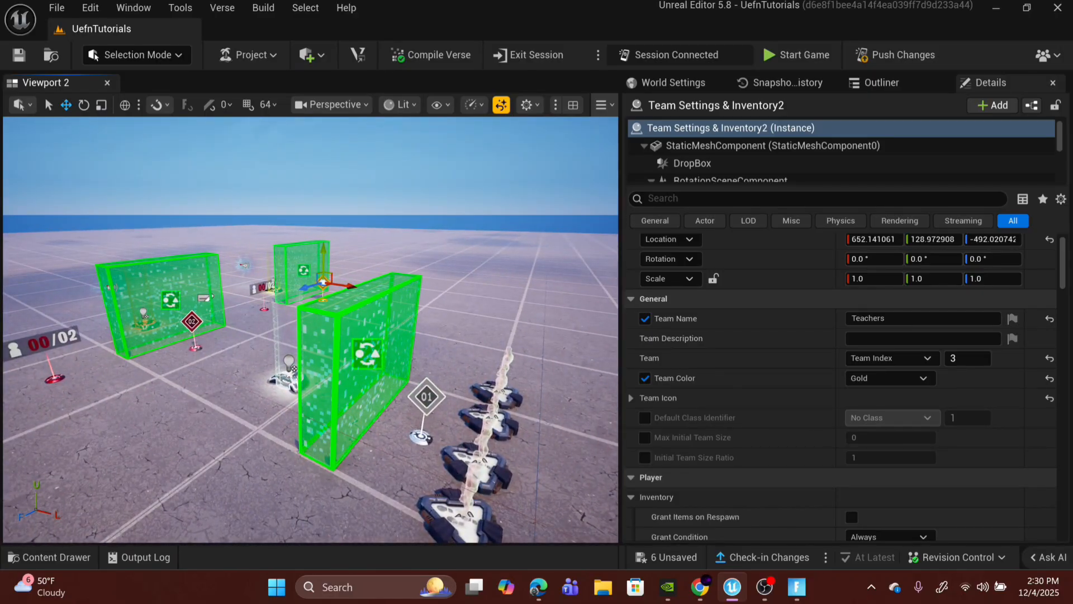
{"action": "key", "text": "s"}
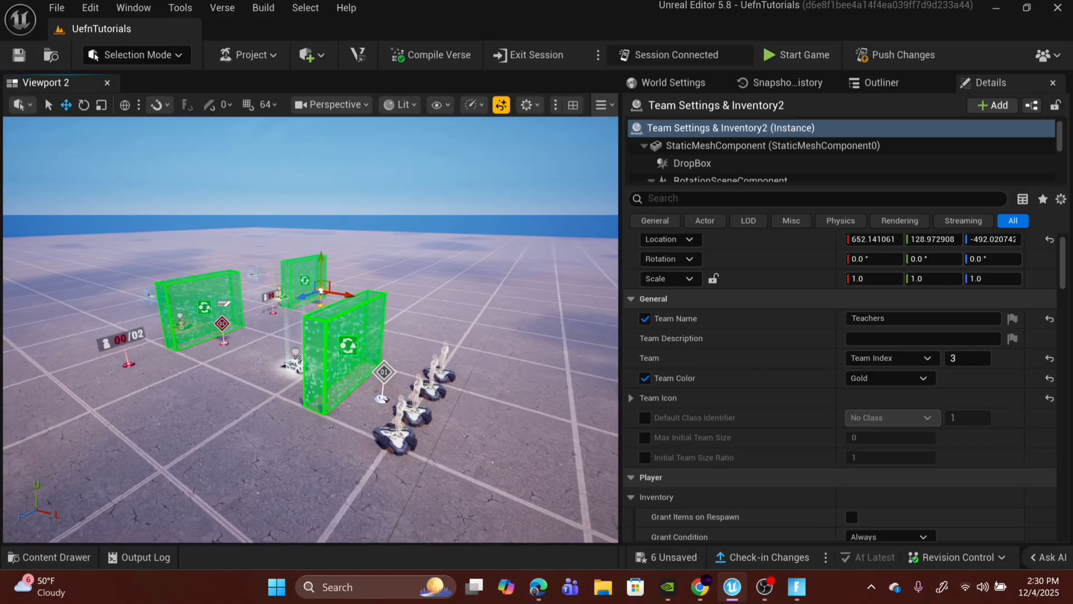
{"action": "key", "text": "w"}
{"action": "key", "text": "w"}
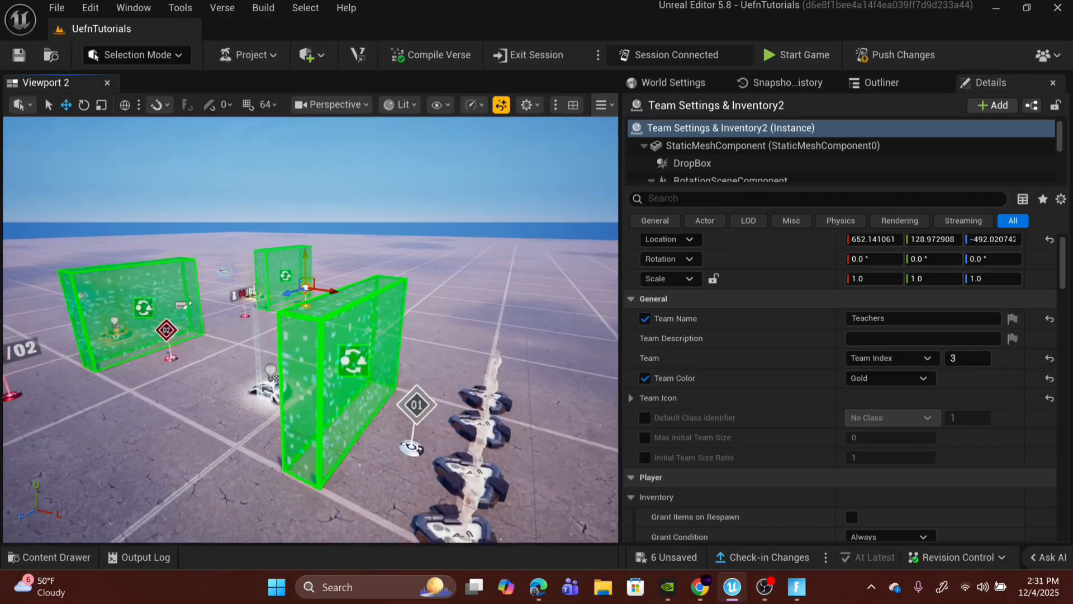
{"action": "key", "text": "a"}
{"action": "mouse_move", "coordinate": [406, 330]}
{"action": "right_mouse_down"}
{"action": "mouse_move", "coordinate": [453, 329]}
{"action": "mouse_move", "coordinate": [402, 328]}
{"action": "mouse_move", "coordinate": [409, 335]}
{"action": "right_mouse_up"}
{"action": "key", "text": "s"}
{"action": "key", "text": "w"}
{"action": "key", "text": "d"}
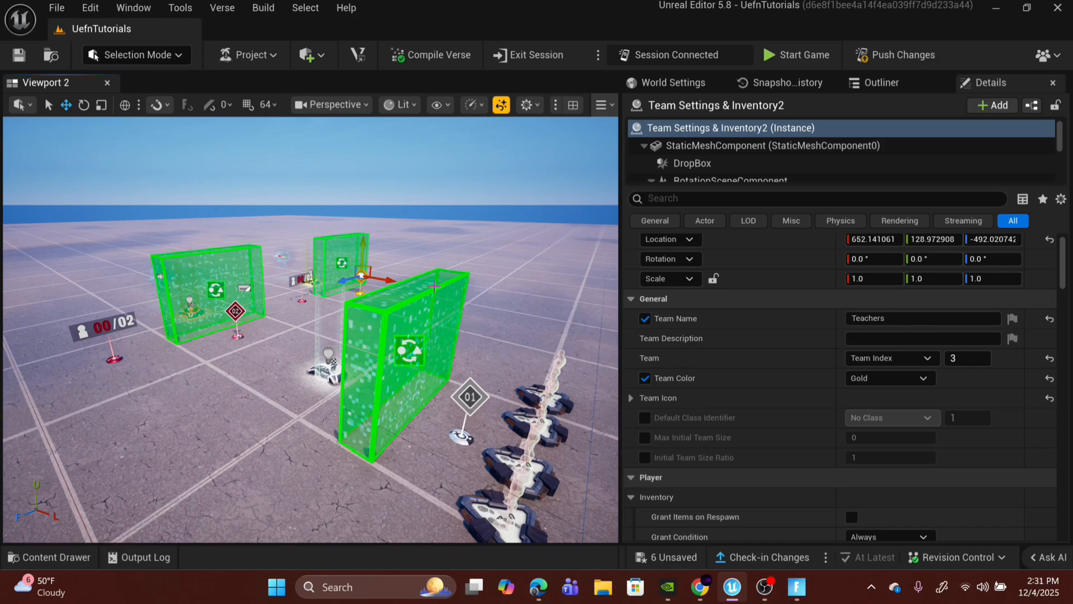
{"action": "key", "text": "s"}
{"action": "right_click_drag", "start_coordinate": [471, 285], "coordinate": [485, 310]}
{"action": "key", "text": "d"}
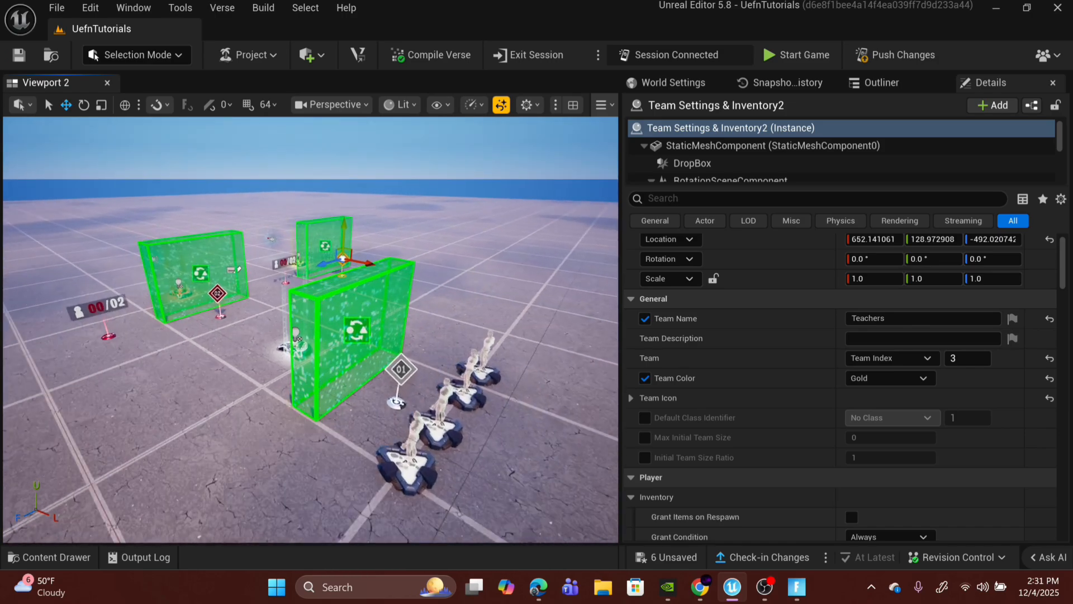
{"action": "key", "text": "w"}
{"action": "mouse_move", "coordinate": [432, 283]}
{"action": "right_mouse_down"}
{"action": "mouse_move", "coordinate": [473, 292]}
{"action": "mouse_move", "coordinate": [443, 298]}
{"action": "right_mouse_up"}
{"action": "key", "text": "a"}
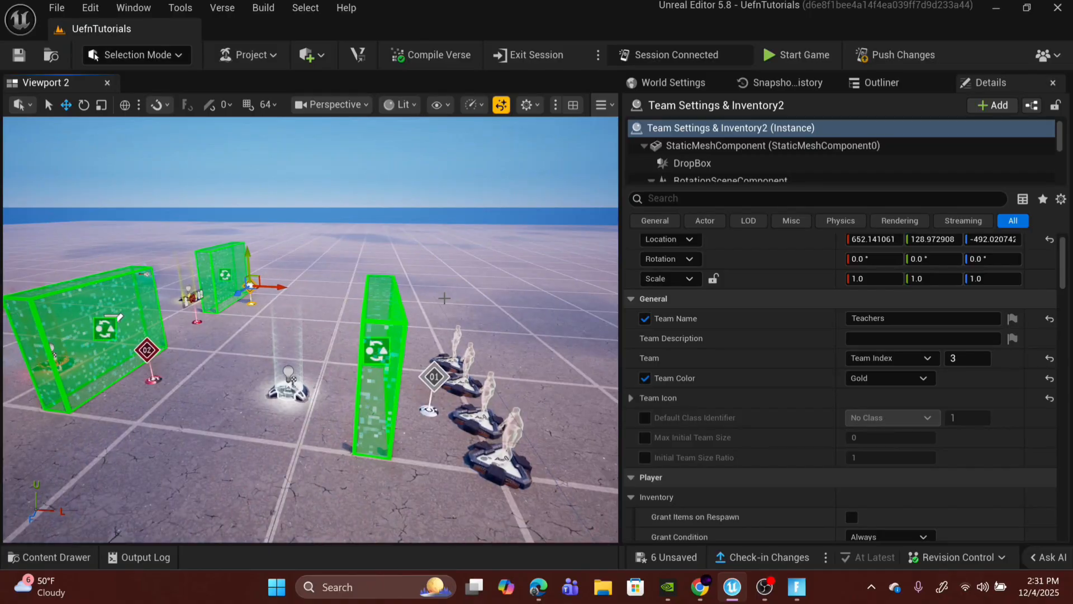
Enlarge the NO TEAM Mutator Zone to Zone Depth 1.571429 and Zone Width 2.828571, moving it about 338 units along the red axis over the spawn pads
{"action": "left_click", "coordinate": [380, 343]}
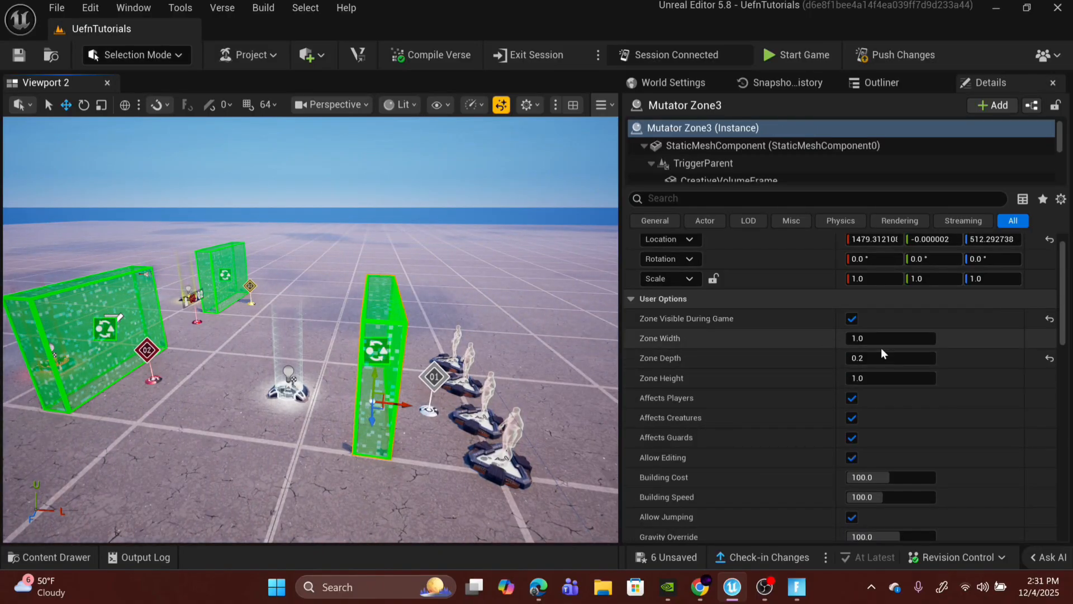
{"action": "right_click_drag", "start_coordinate": [517, 361], "coordinate": [562, 349]}
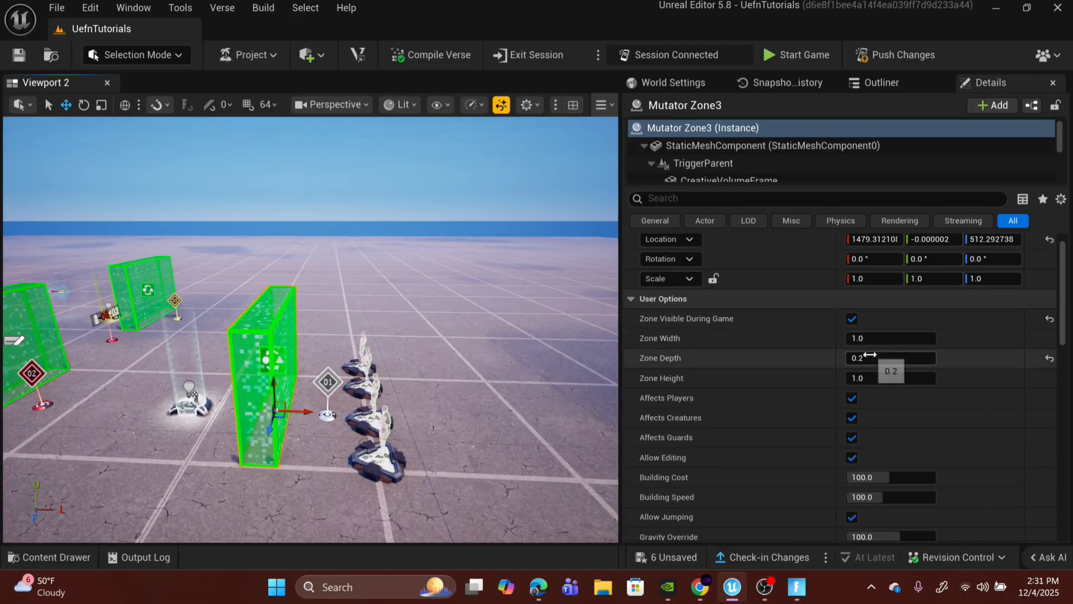
{"action": "left_click_drag", "start_coordinate": [883, 361], "coordinate": [916, 360]}
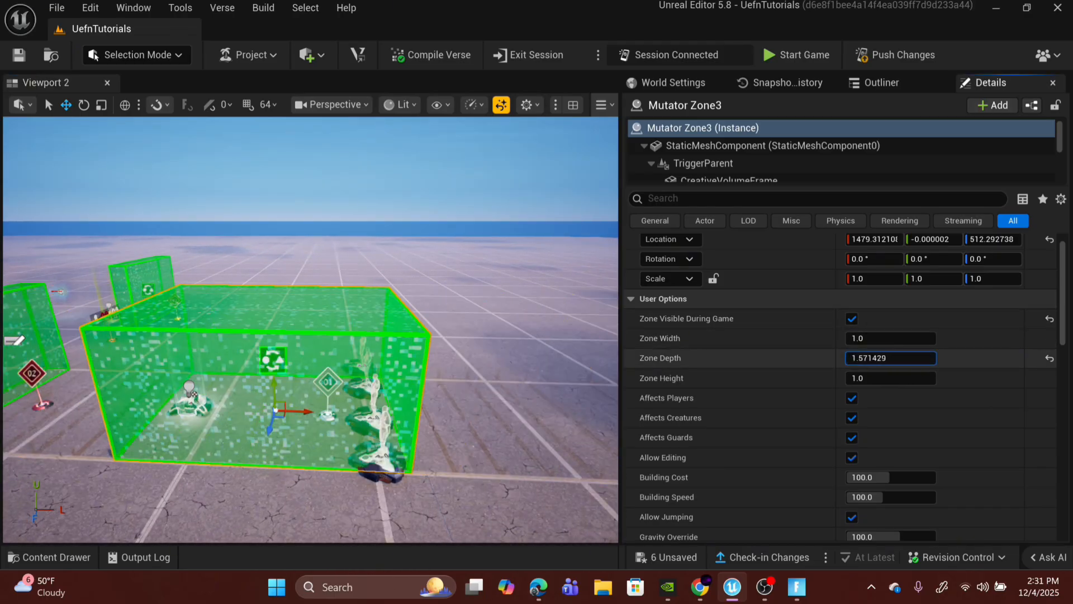
{"action": "left_click_drag", "start_coordinate": [876, 338], "coordinate": [907, 339]}
{"action": "right_click_drag", "start_coordinate": [306, 365], "coordinate": [316, 385]}
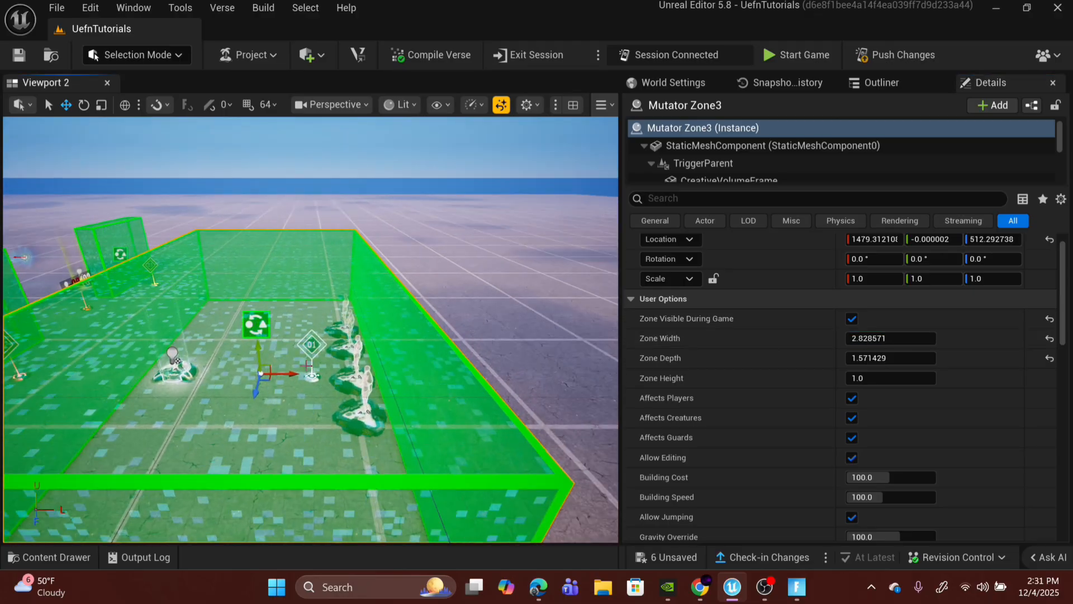
{"action": "left_click_drag", "start_coordinate": [290, 372], "coordinate": [395, 373]}
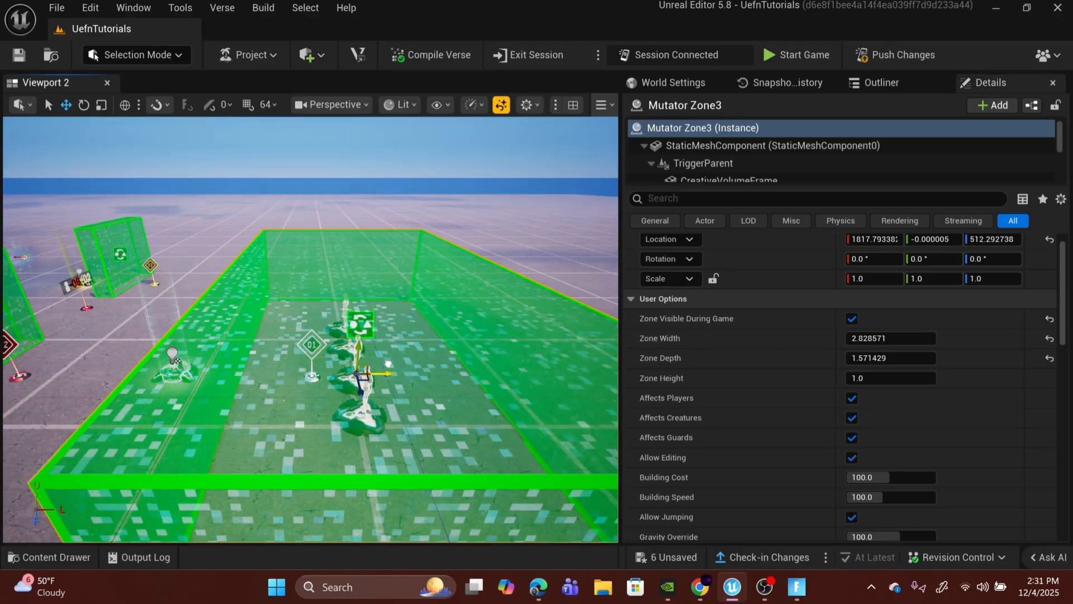
Examine how the enlarged NO TEAM zone encloses the spawn pads, from outside and inside
{"action": "right_click_drag", "start_coordinate": [395, 372], "coordinate": [419, 349]}
{"action": "key", "text": "a"}
{"action": "key", "text": "w"}
{"action": "key", "text": "s"}
{"action": "key", "text": "w"}
{"action": "key", "text": "s"}
{"action": "key", "text": "a"}
{"action": "key", "text": "a"}
{"action": "key", "text": "w"}
{"action": "key", "text": "s"}
{"action": "key", "text": "w"}
{"action": "key", "text": "w"}
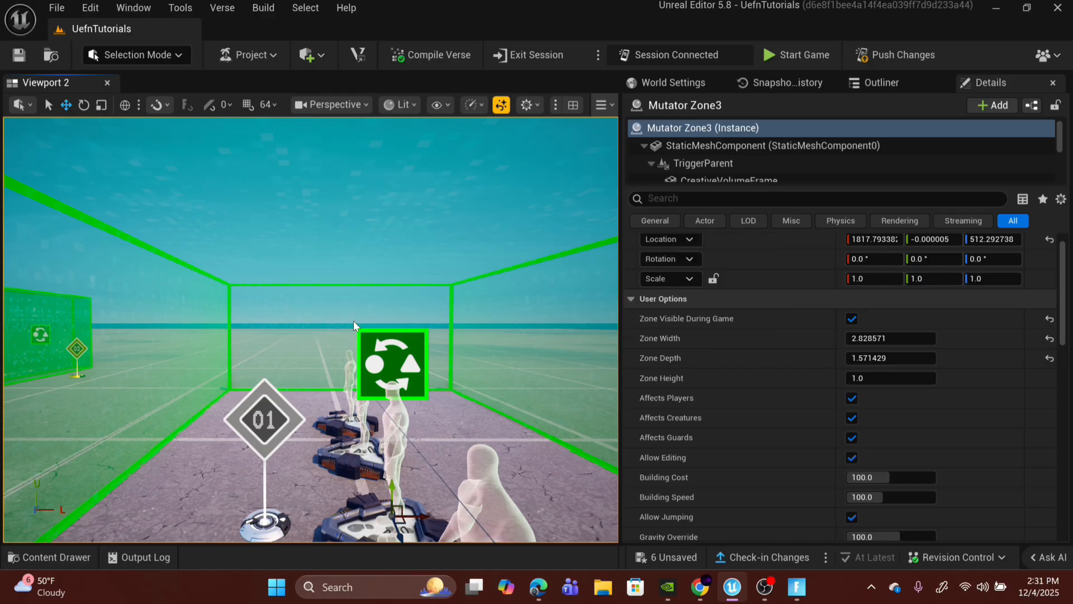
Push the changes, start the game and check the players' starting team on the scoreboard
{"action": "left_click", "coordinate": [907, 57]}
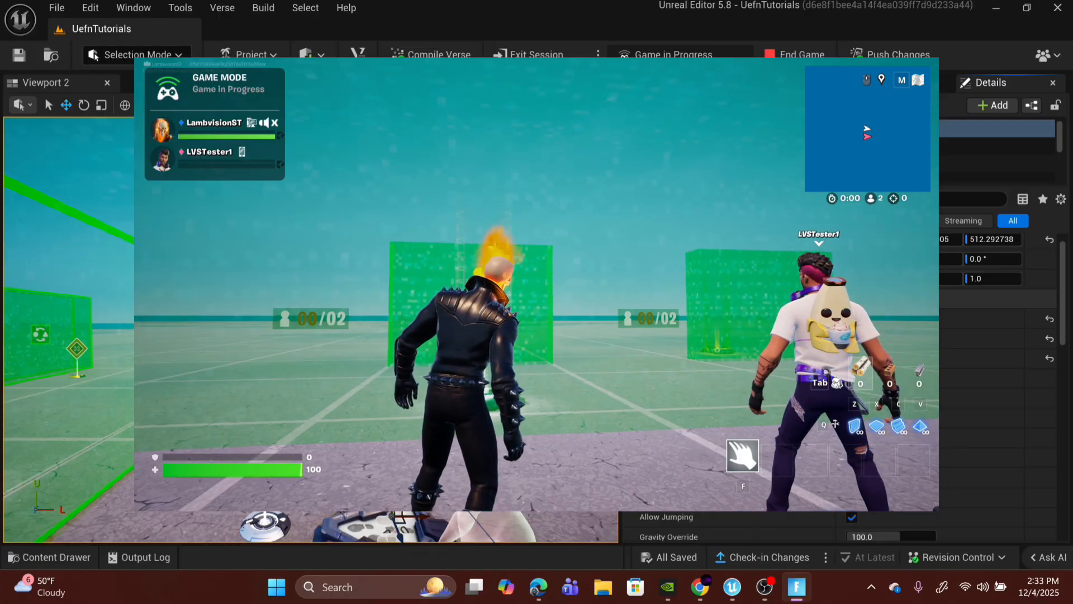
{"action": "key", "text": "Tab"}
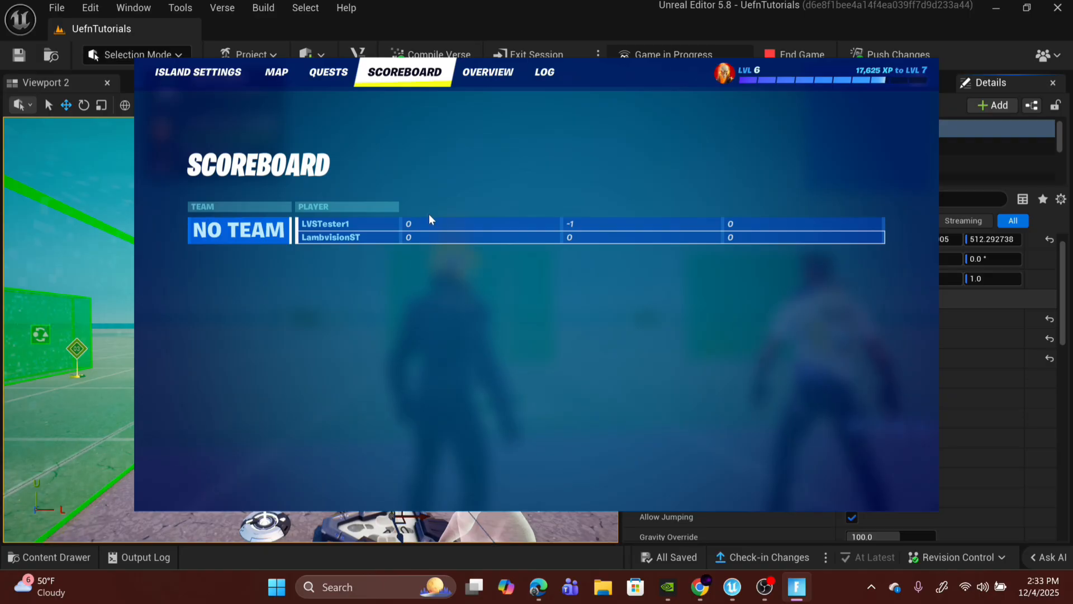
{"action": "key", "text": "Escape"}
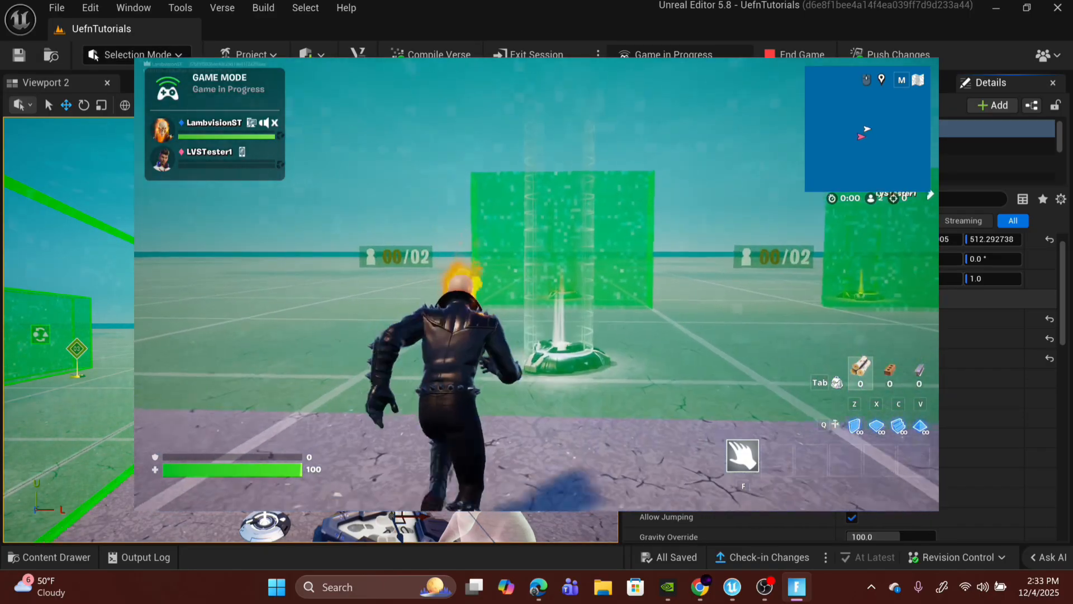
Walk the character out of the spawn area through the Students zone and check the team assignment on the scoreboard
{"action": "key", "text": "w"}
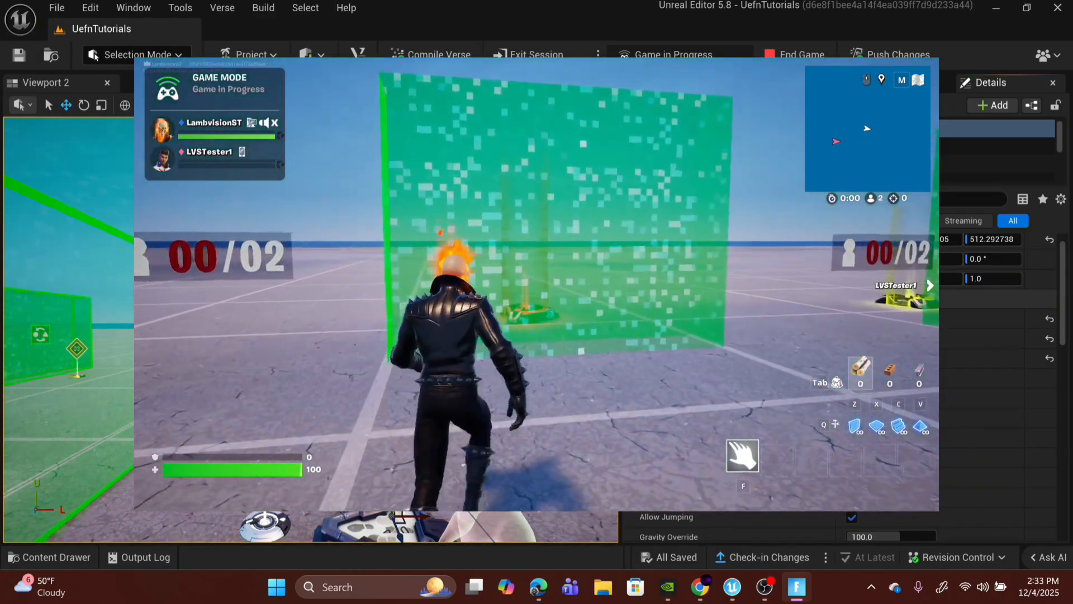
{"action": "key", "text": "w"}
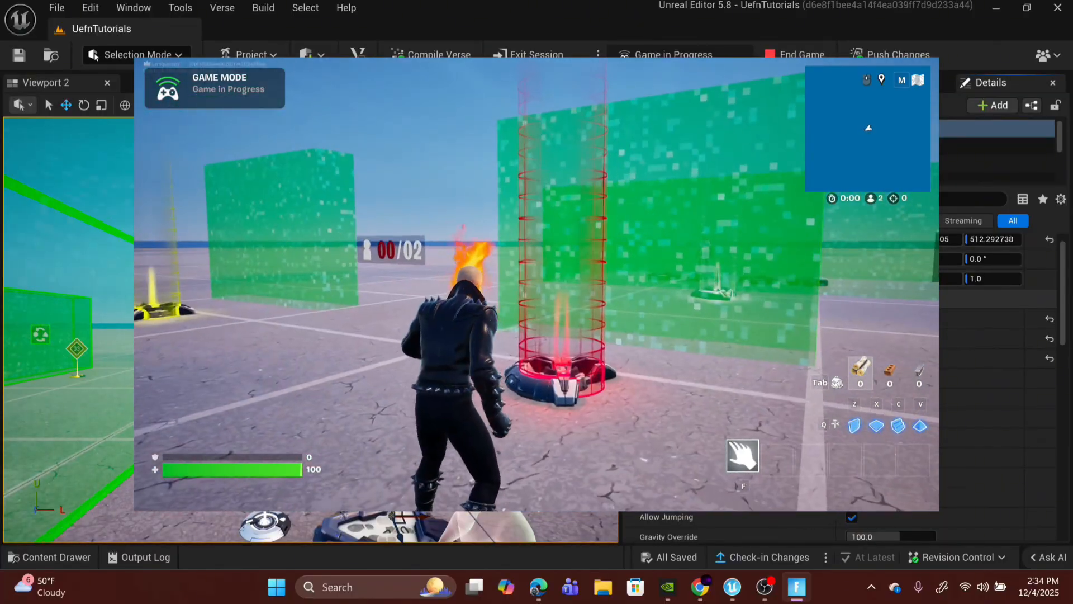
{"action": "key", "text": "w"}
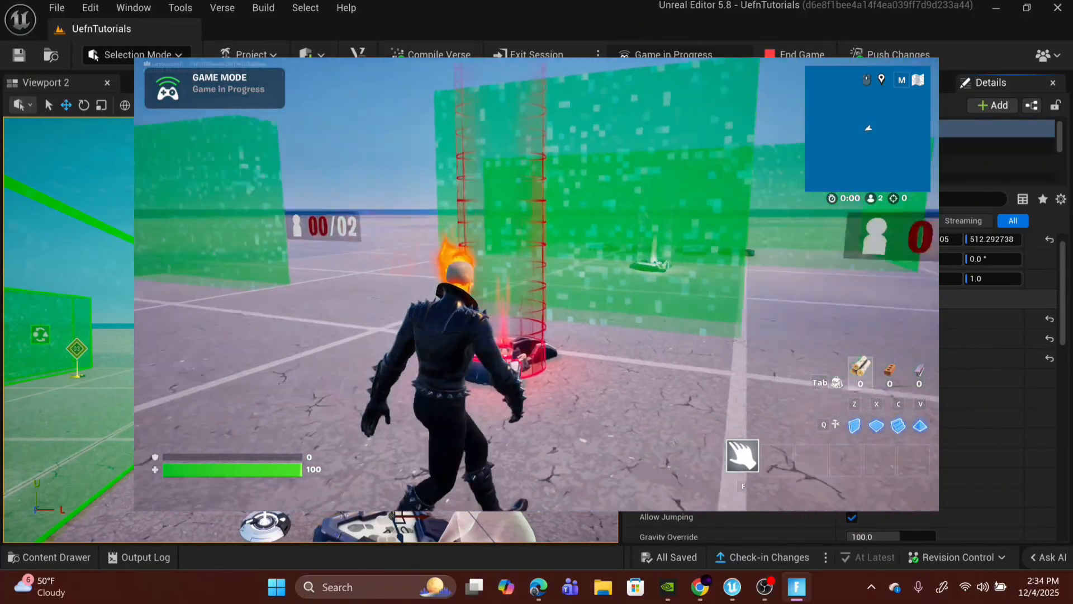
{"action": "key", "text": "w"}
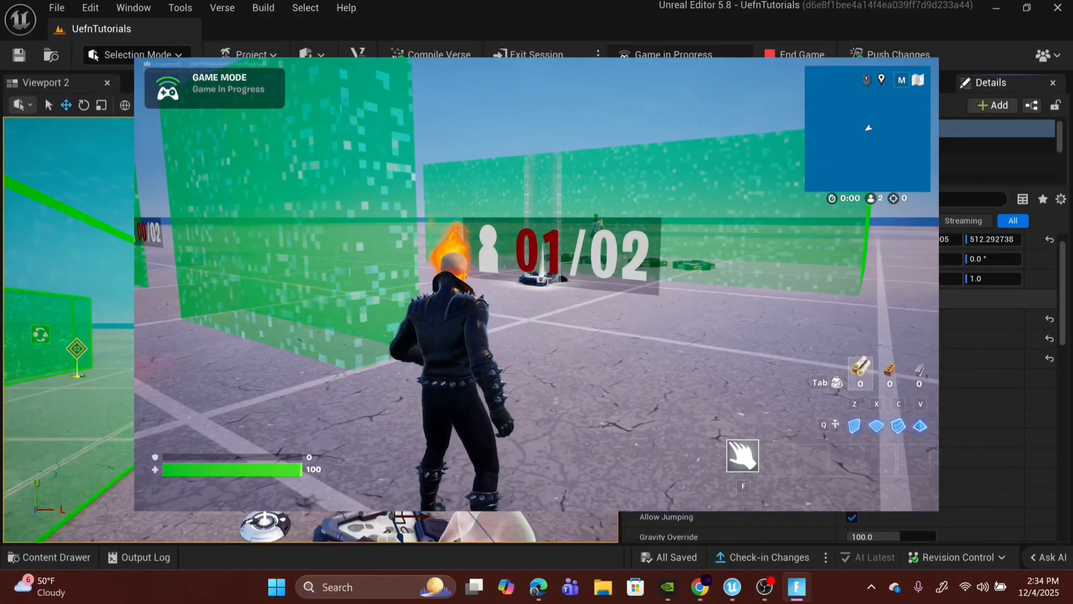
{"action": "key", "text": "m"}
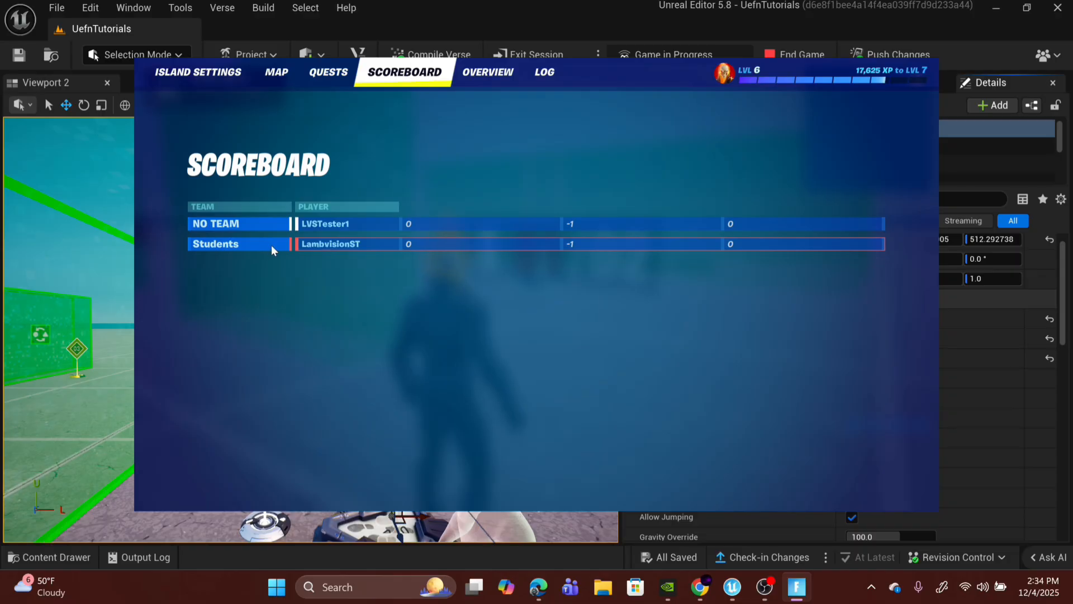
{"action": "key", "text": "Escape"}
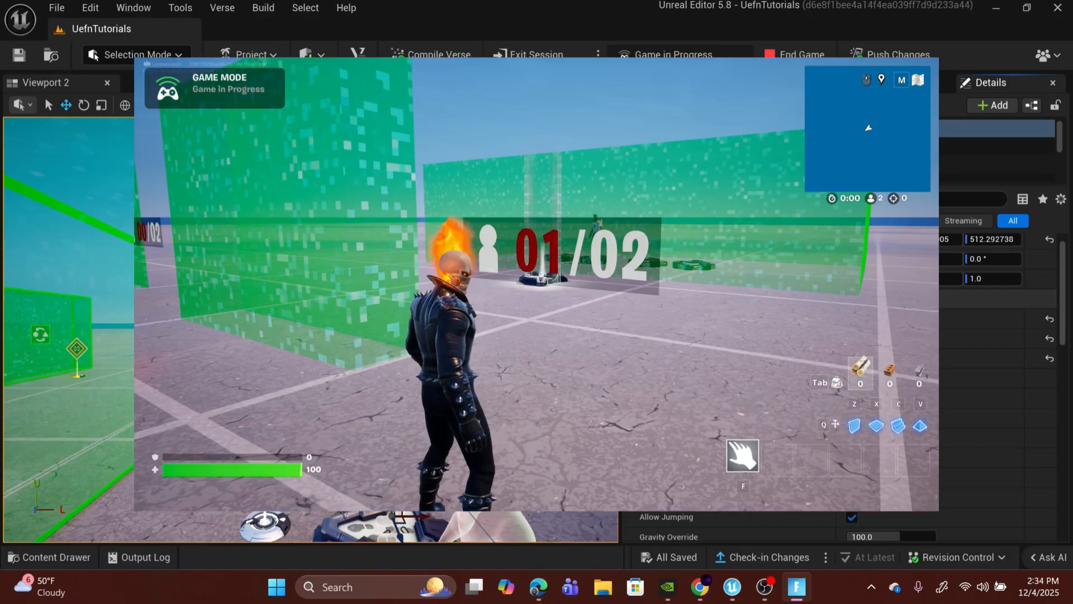
Run the character through the Teachers zone and check the team assignment on the scoreboard
{"action": "key", "text": "w"}
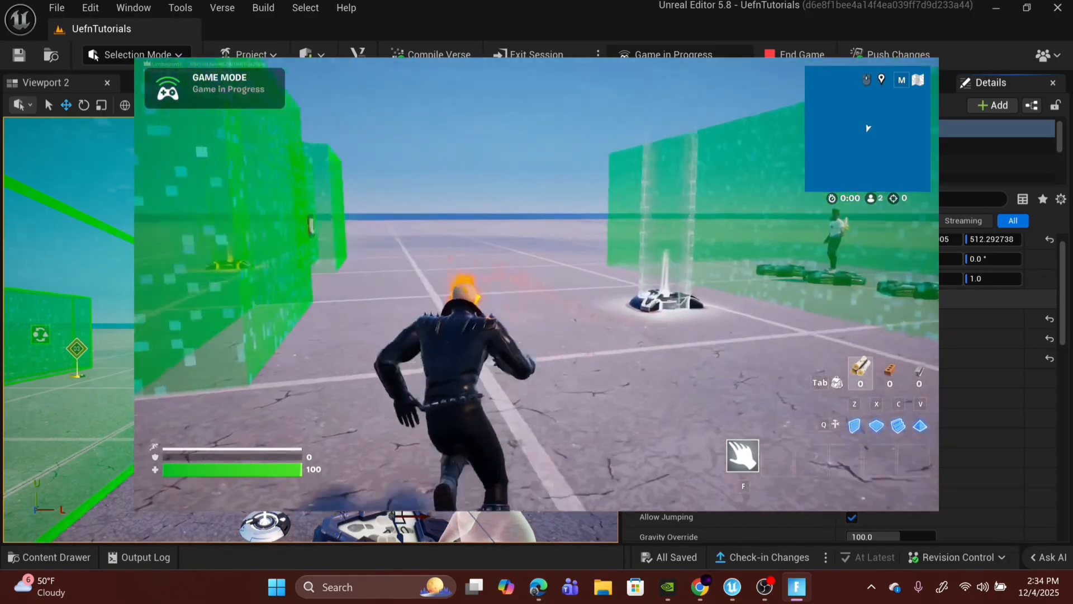
{"action": "key", "text": "shift"}
{"action": "key", "text": "w"}
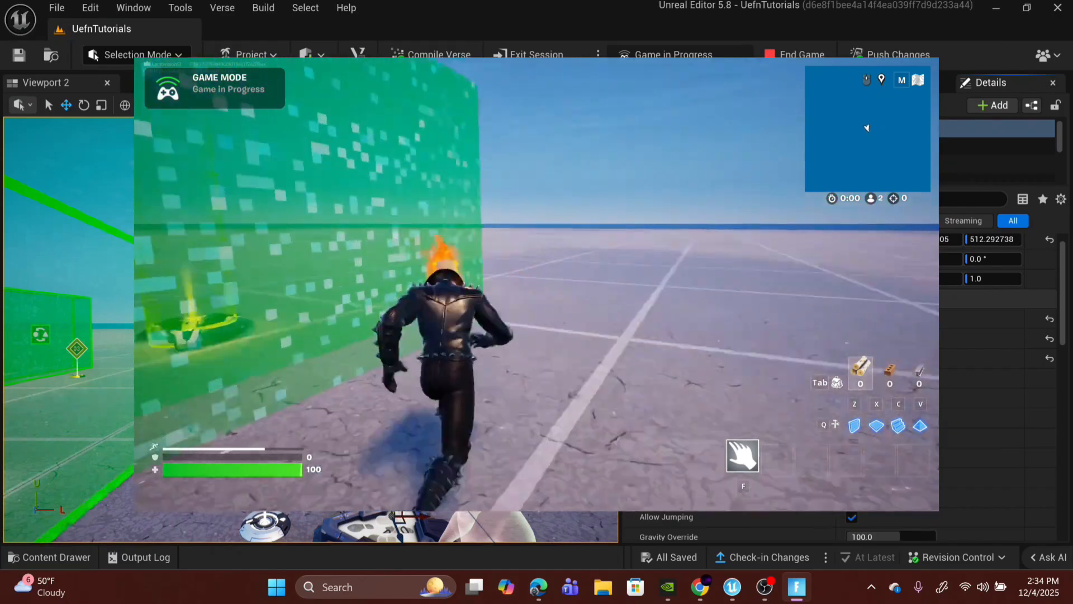
{"action": "key", "text": "w"}
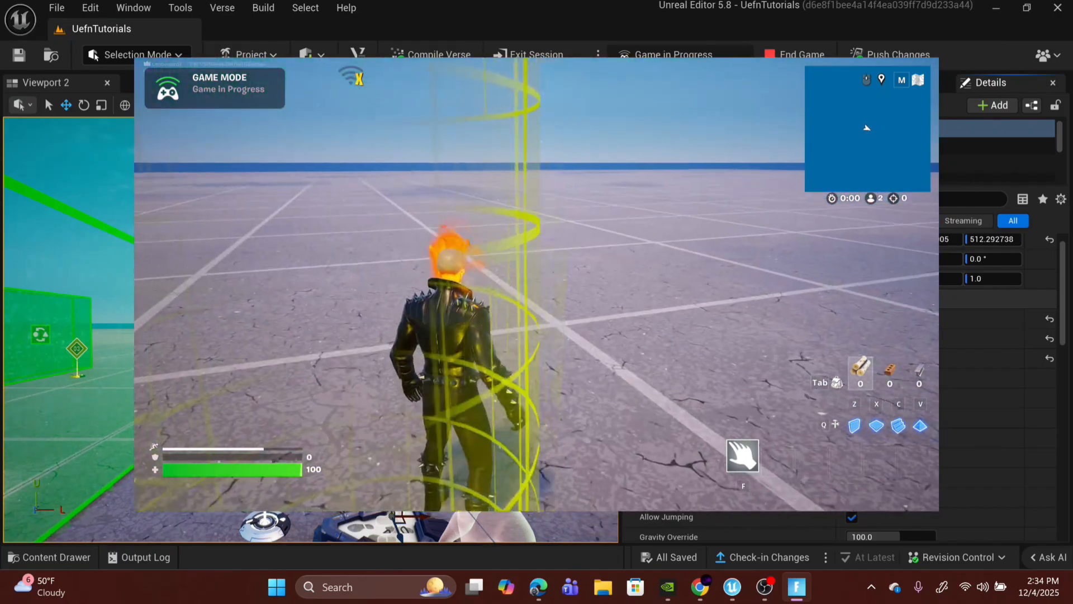
{"action": "key", "text": "d"}
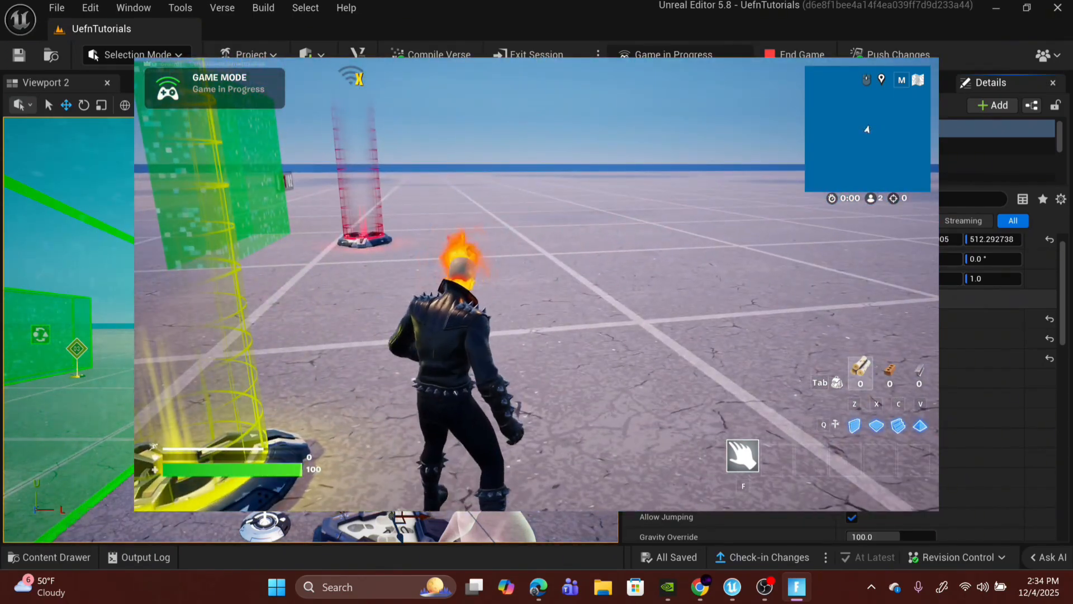
{"action": "key", "text": "m"}
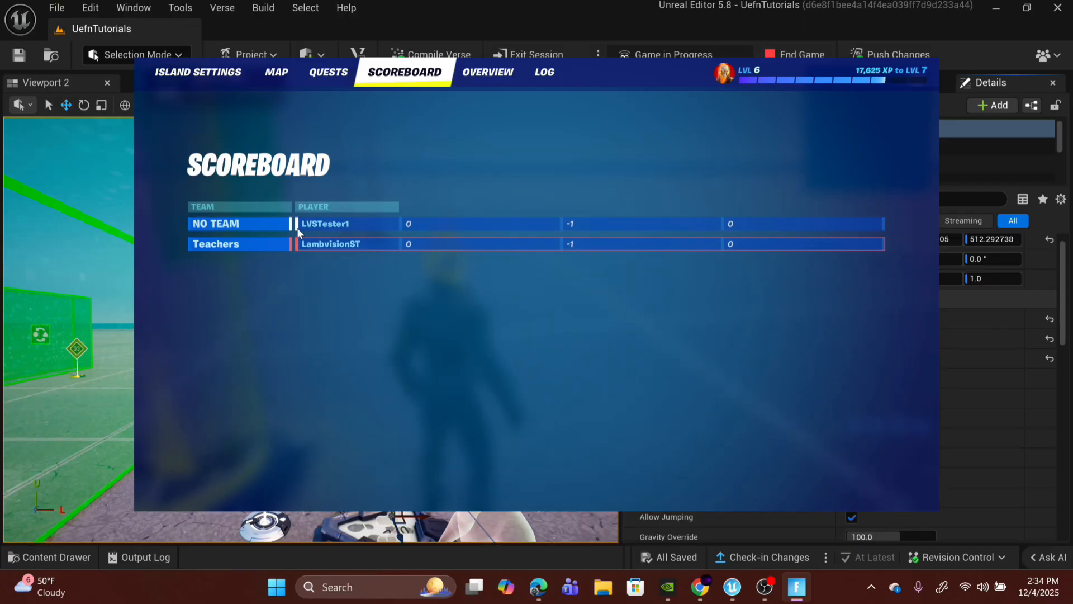
{"action": "key", "text": "Escape"}
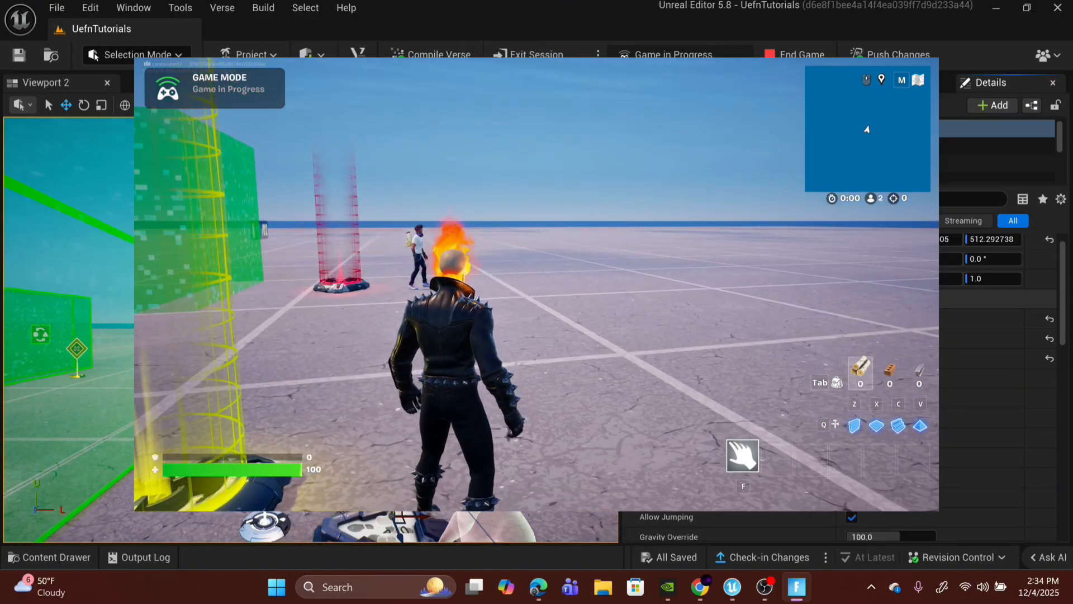
Check both players' team assignments on the scoreboard and end the game
{"action": "key", "text": "m"}
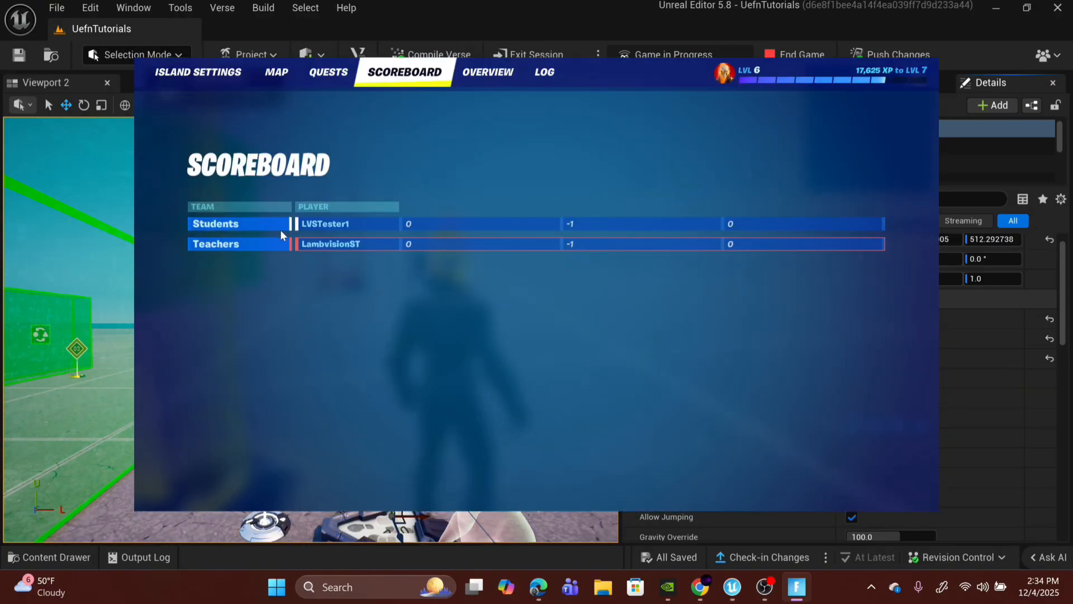
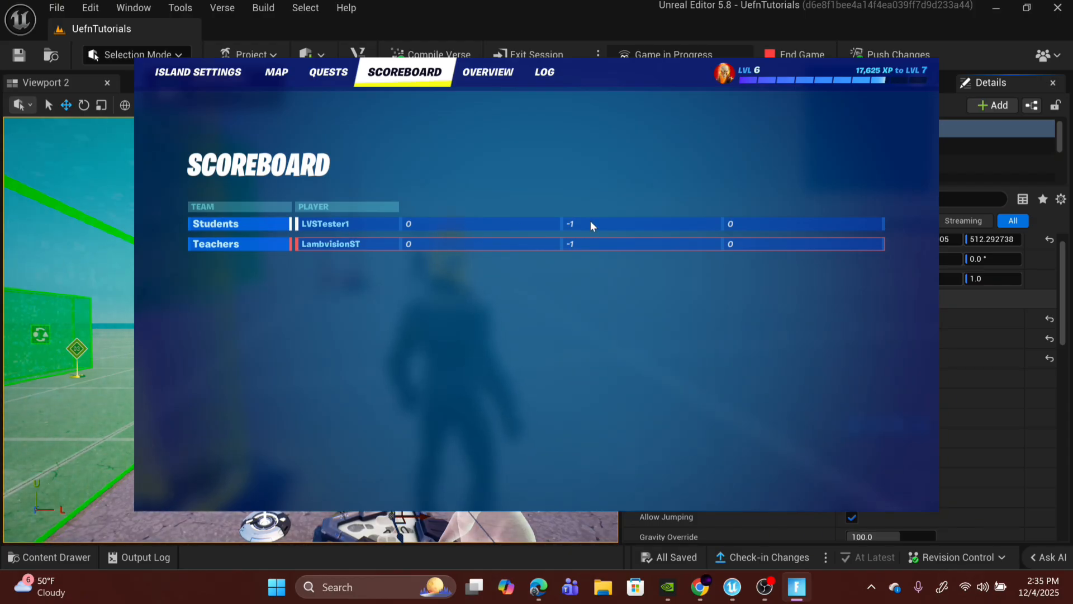
{"action": "left_click", "coordinate": [791, 55]}
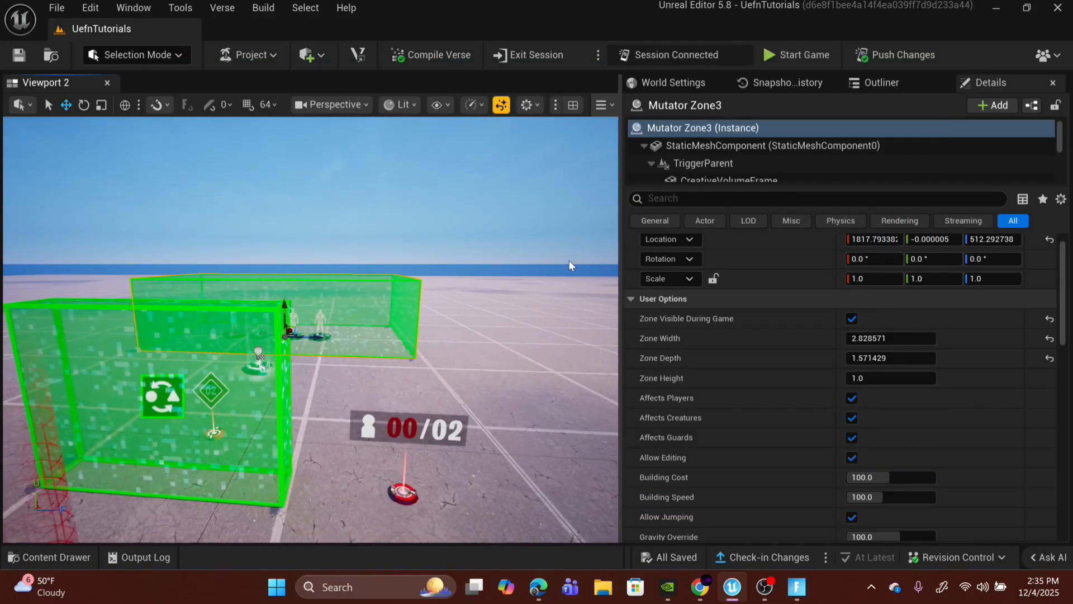
Find the color options of IslandSettings0 and set UI Team Colors to Team Color
{"action": "left_click", "coordinate": [911, 81]}
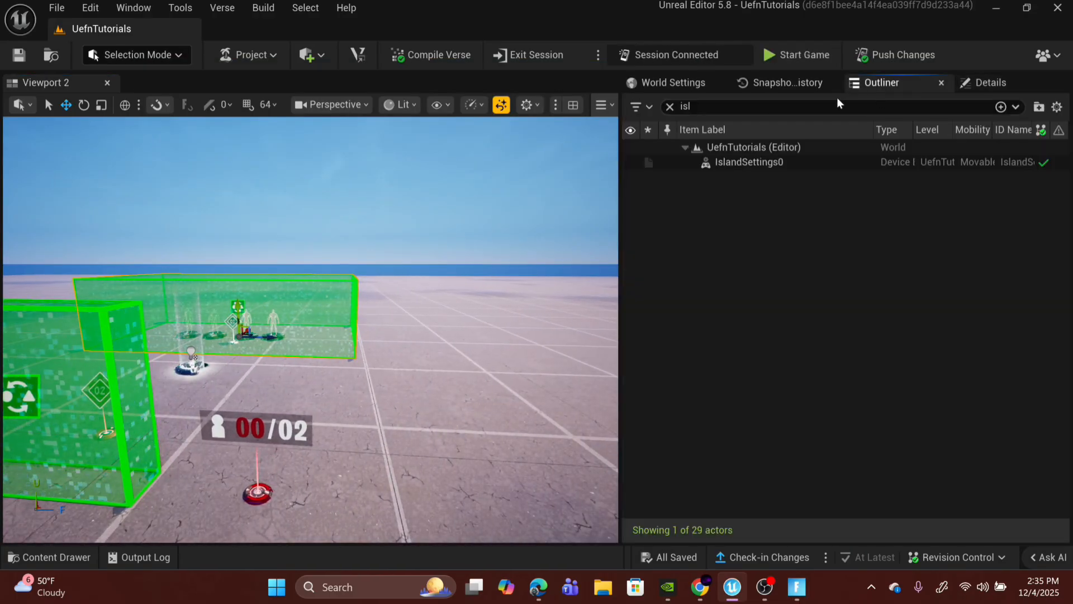
{"action": "left_click", "coordinate": [749, 162]}
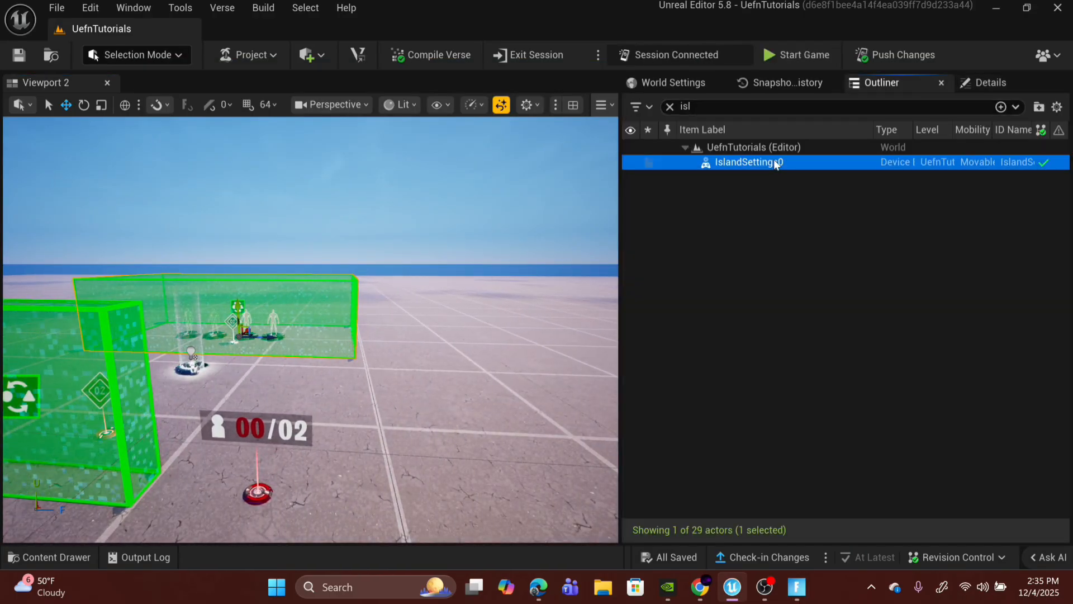
{"action": "left_click", "coordinate": [1016, 84]}
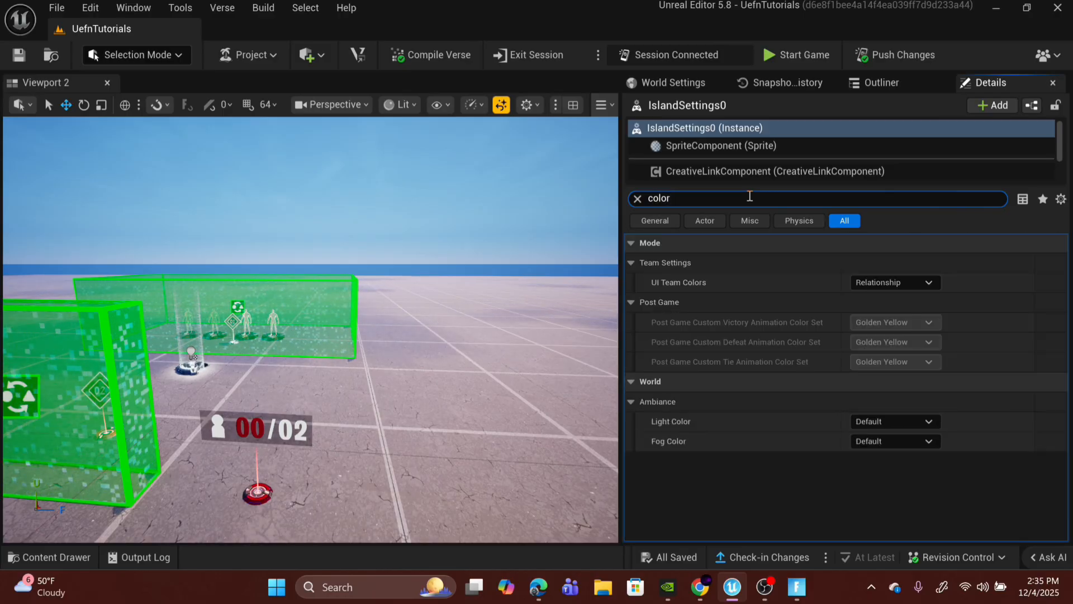
{"action": "mouse_move", "coordinate": [705, 290]}
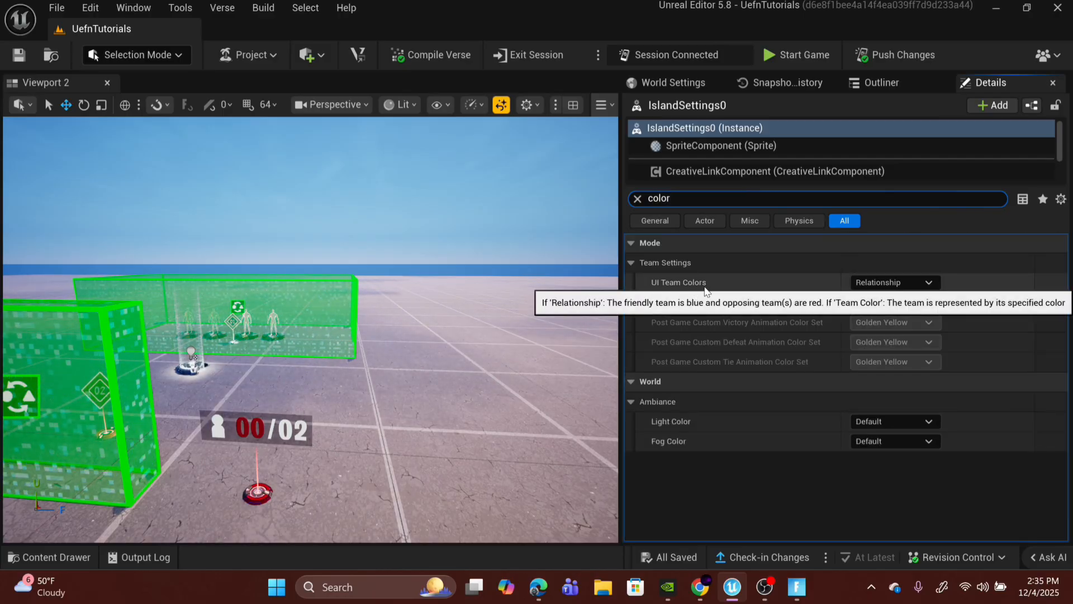
{"action": "left_click", "coordinate": [898, 281]}
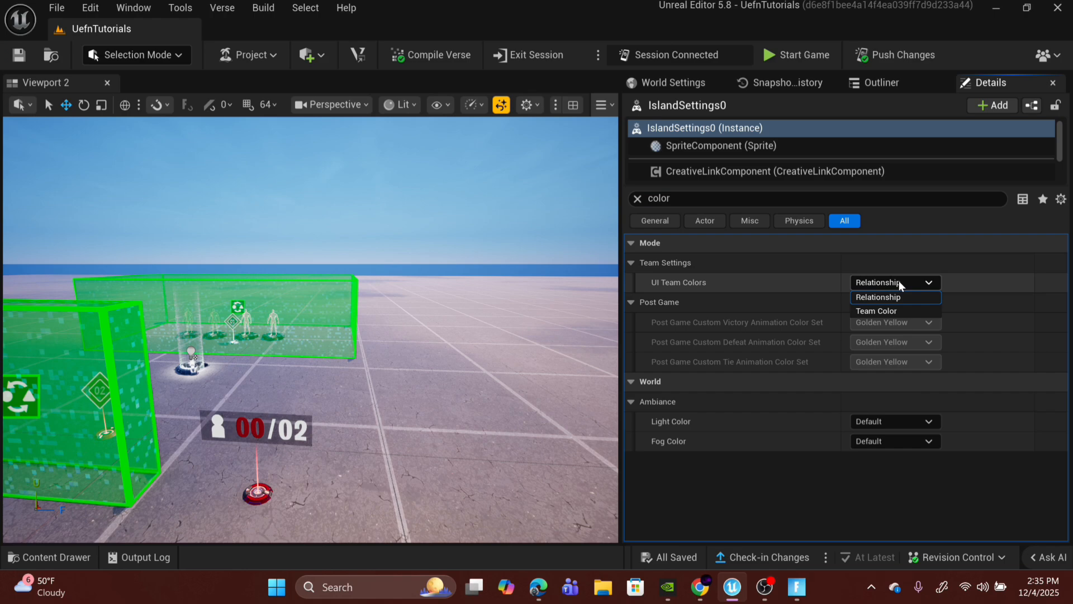
{"action": "left_click", "coordinate": [900, 313]}
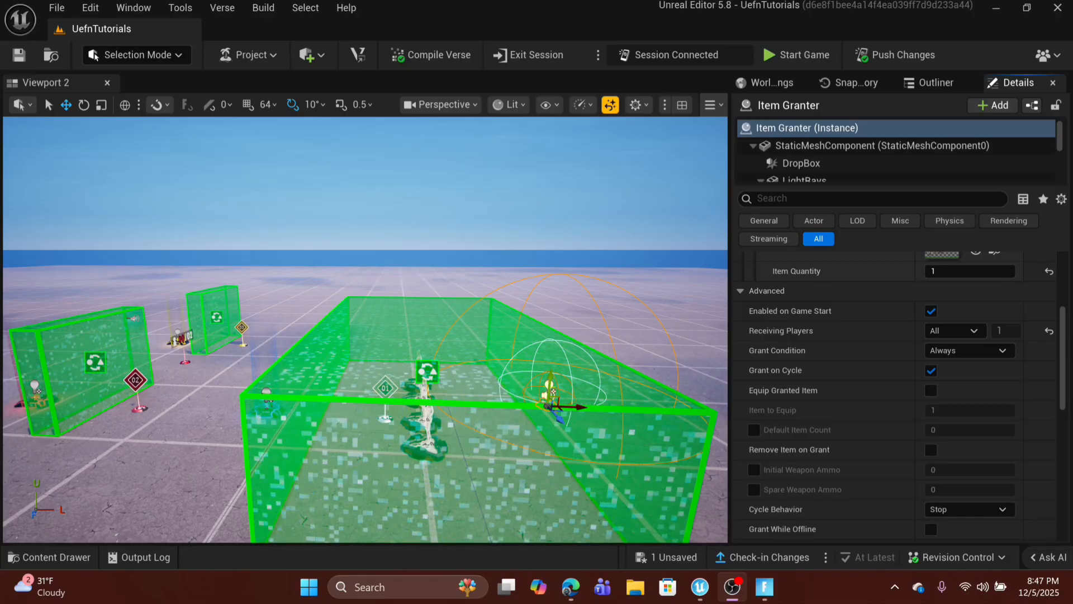
Start the game and check both players' starting team on the scoreboard
{"action": "left_click_drag", "start_coordinate": [418, 341], "coordinate": [551, 371], "text": "alt"}
{"action": "scroll", "coordinate": [500, 372], "scroll_direction": "up", "scroll_amount": 10}
{"action": "scroll", "coordinate": [500, 371], "scroll_direction": "down", "scroll_amount": 8}
{"action": "right_click_drag", "start_coordinate": [500, 372], "coordinate": [366, 346]}
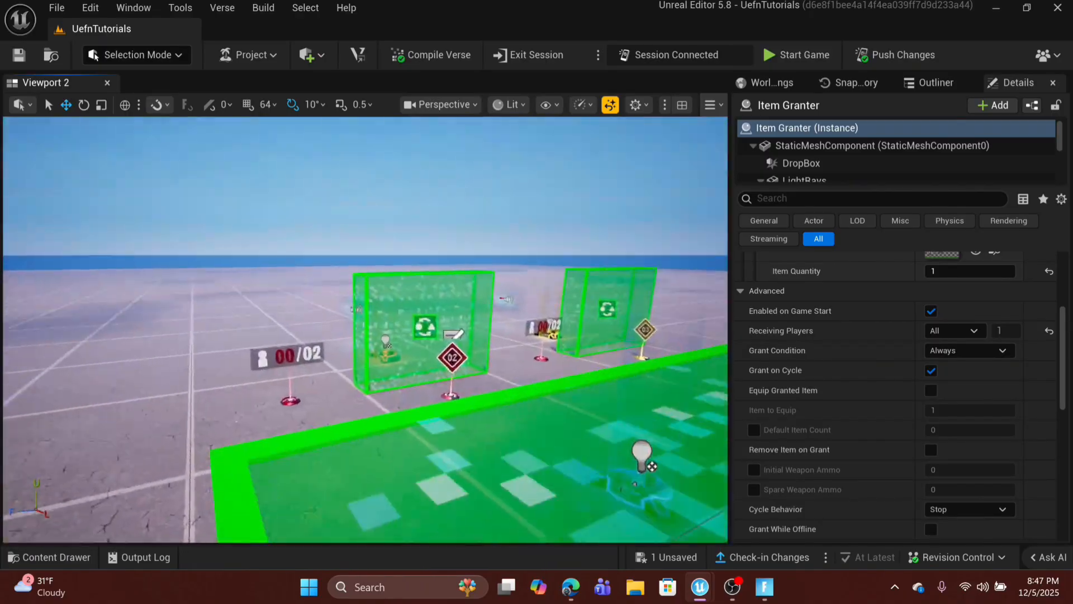
{"action": "left_click", "coordinate": [824, 327]}
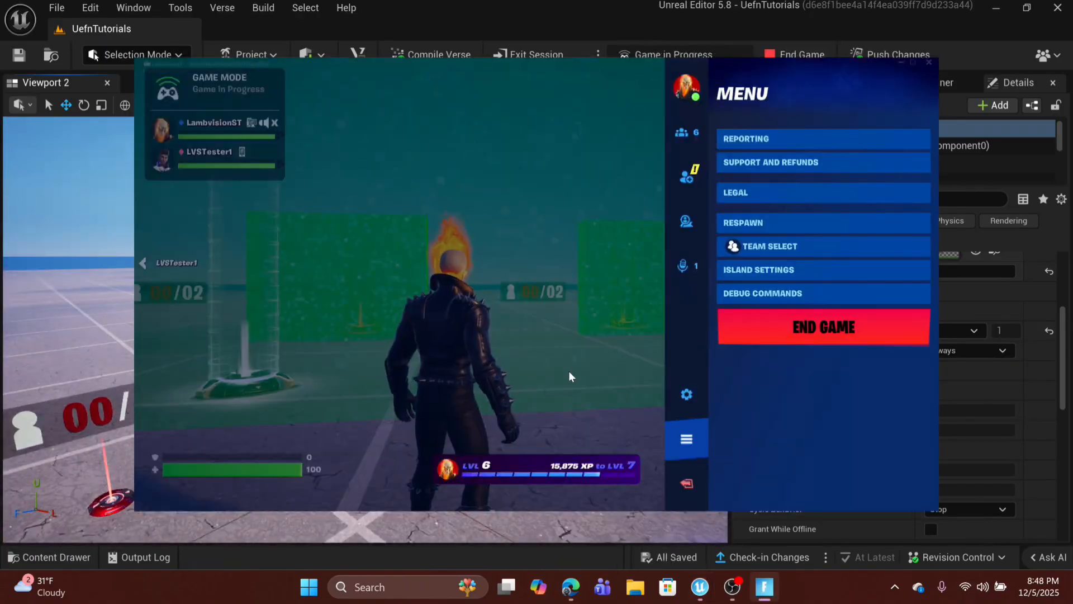
{"action": "key", "text": "Escape"}
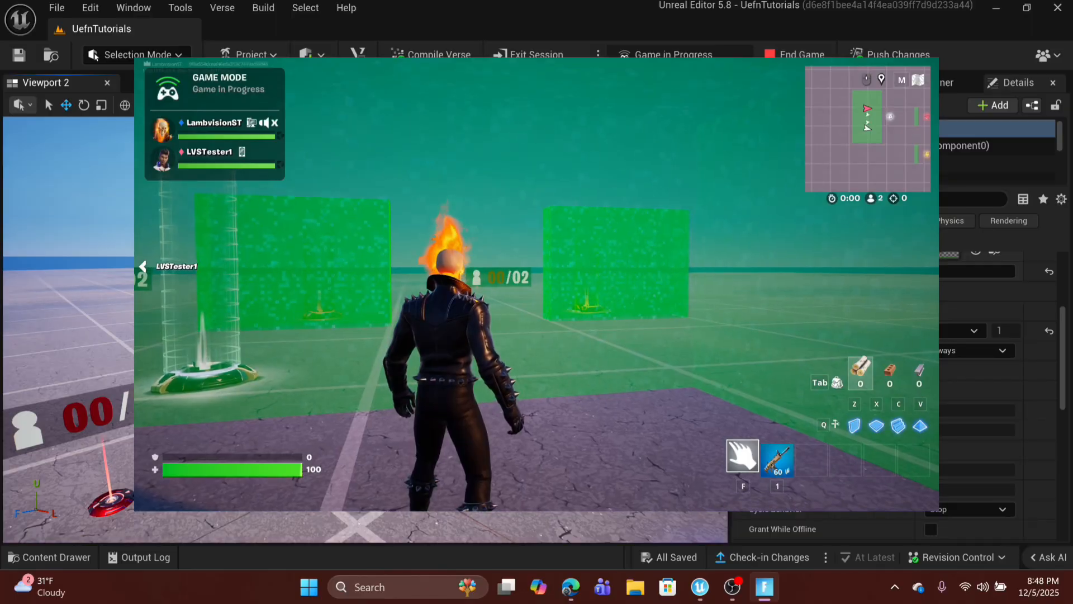
{"action": "key", "text": "Escape"}
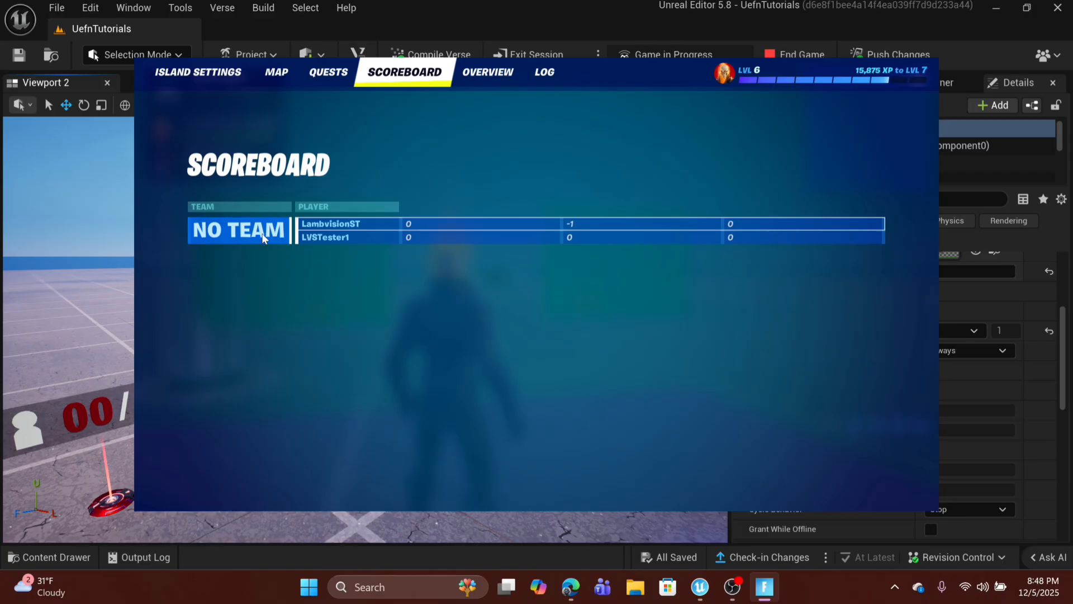
{"action": "key", "text": "Escape"}
Run the character through the Students zone and check the team assignment on the scoreboard
{"action": "key", "text": "w"}
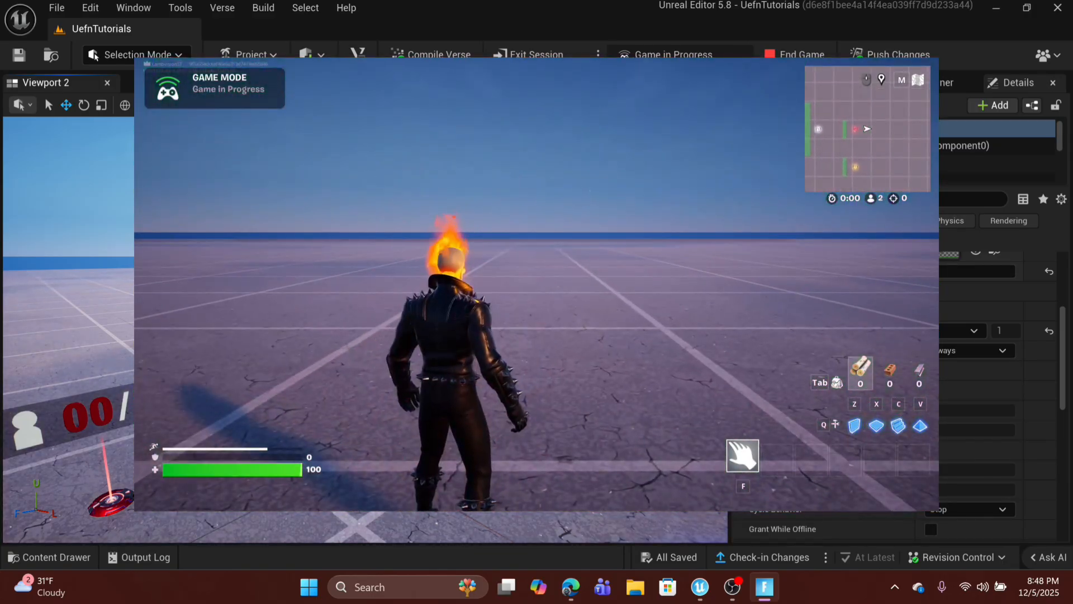
{"action": "key", "text": "Tab"}
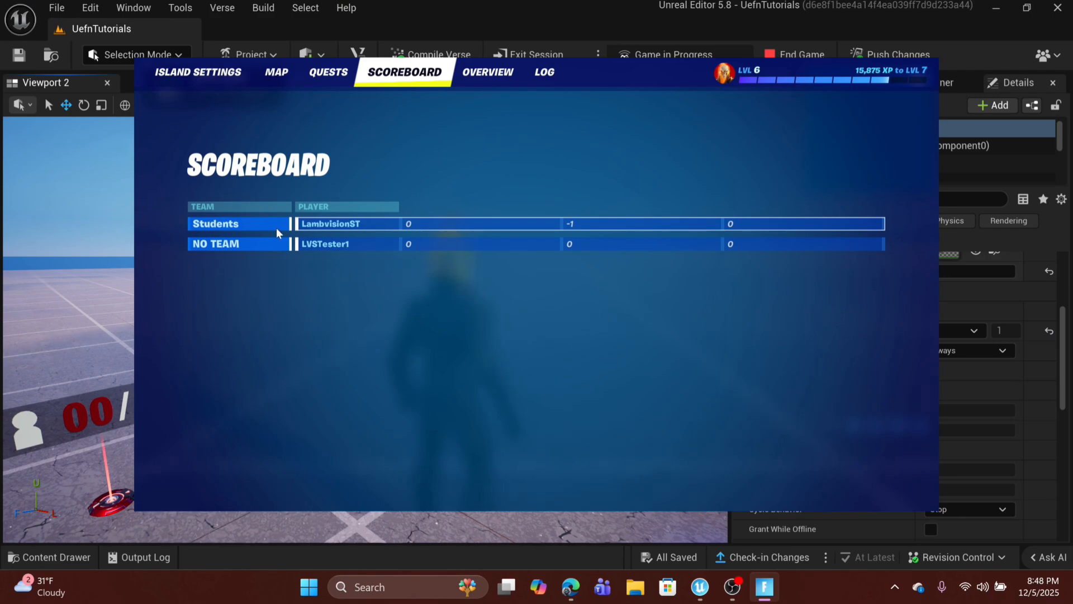
{"action": "key", "text": "Escape"}
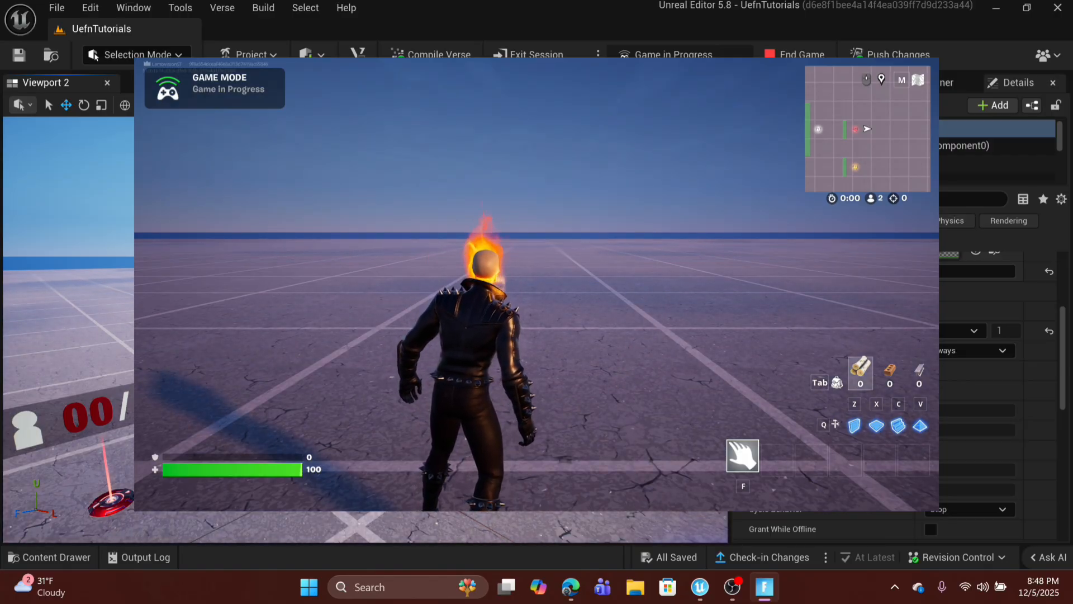
Walk over to the second player near the Teachers zone, check both teams on the scoreboard and end the game
{"action": "key", "text": "w"}
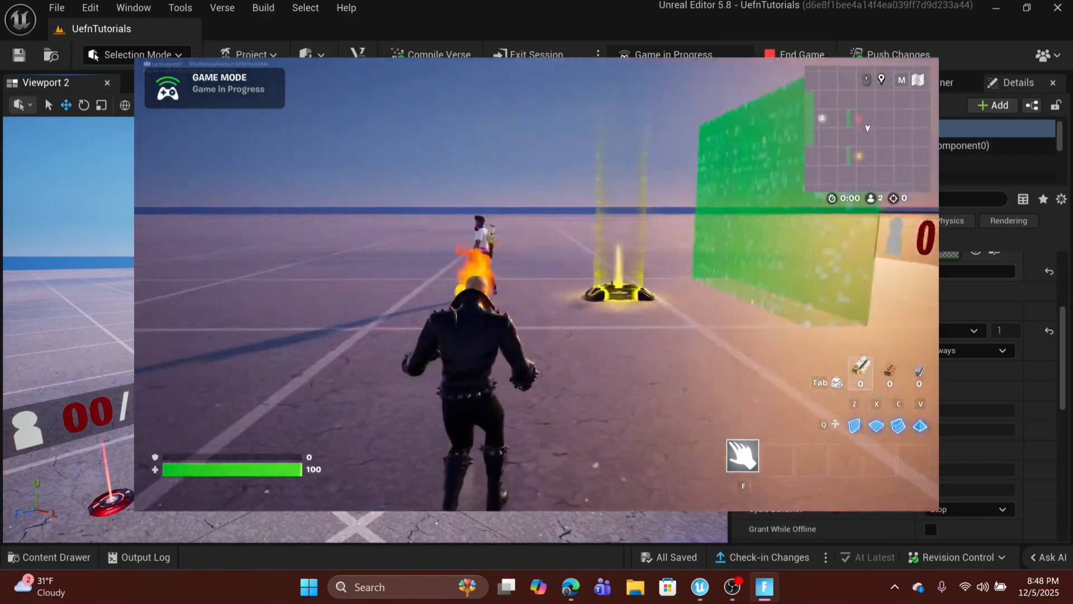
{"action": "key", "text": "Tab"}
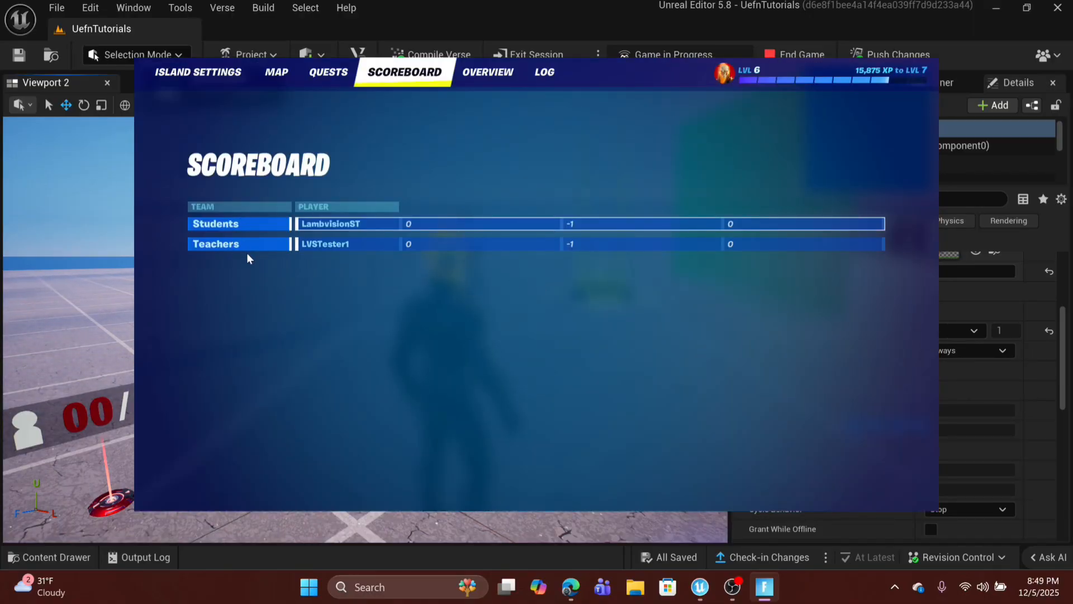
{"action": "left_click", "coordinate": [797, 49]}
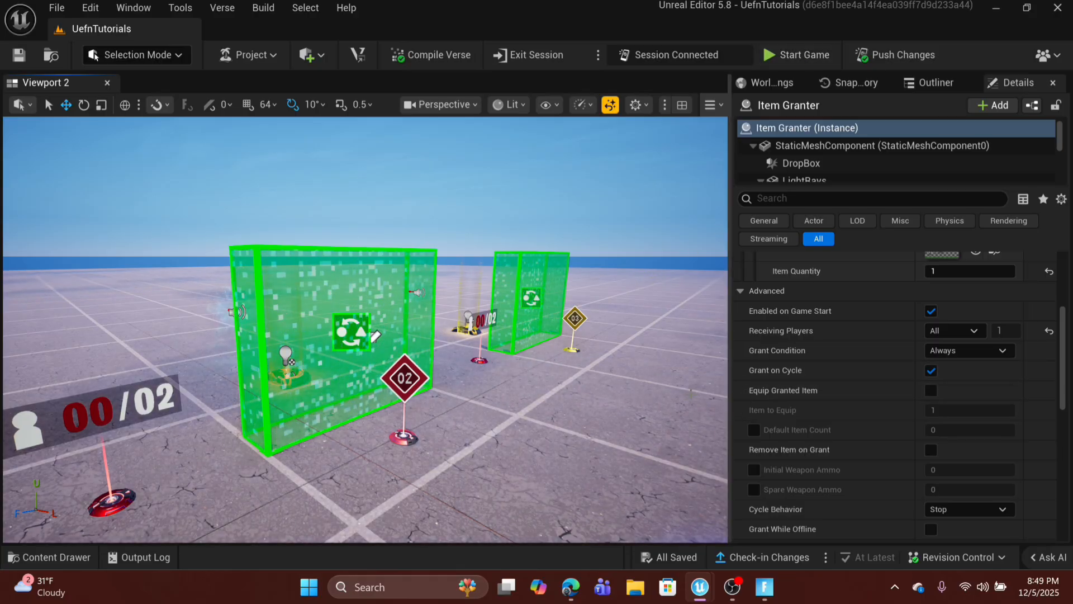
Switch to the Fortnite client, close the scoreboard and start the game again
{"action": "left_click", "coordinate": [764, 586]}
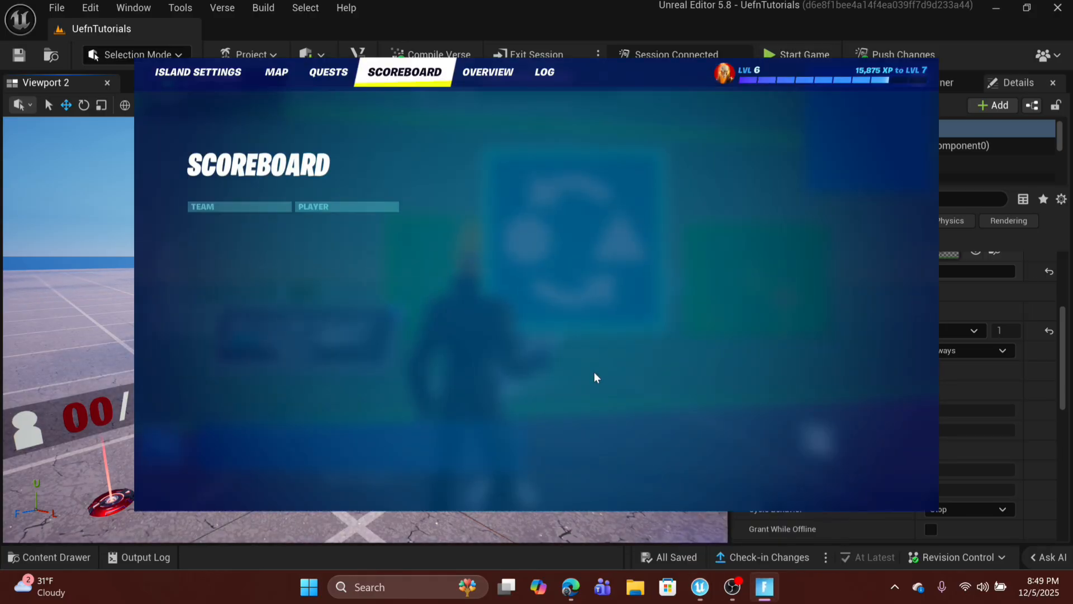
{"action": "key", "text": "Escape"}
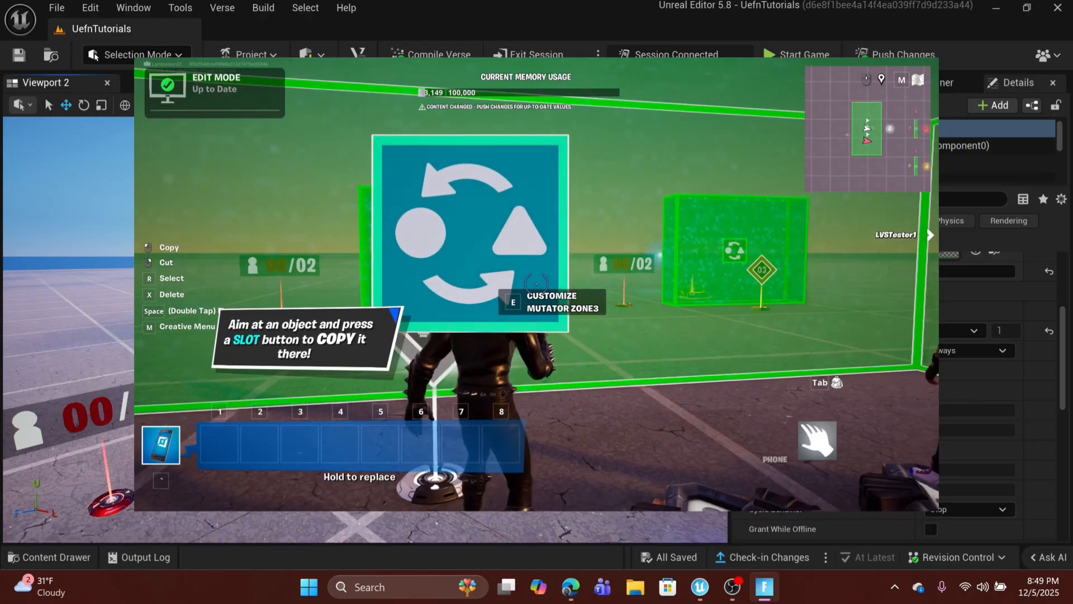
{"action": "key", "text": "Escape"}
{"action": "left_click", "coordinate": [730, 332]}
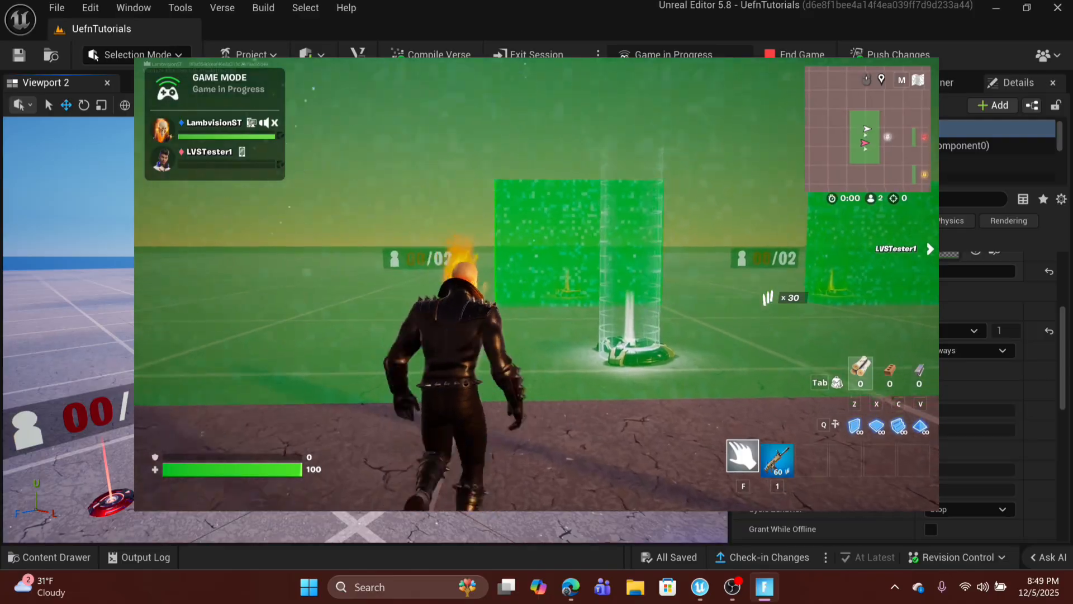
Run the character out past the Students zone, let the other player eliminate it, and check the team on the scoreboard after respawning
{"action": "key", "text": "w"}
{"action": "key", "text": "w"}
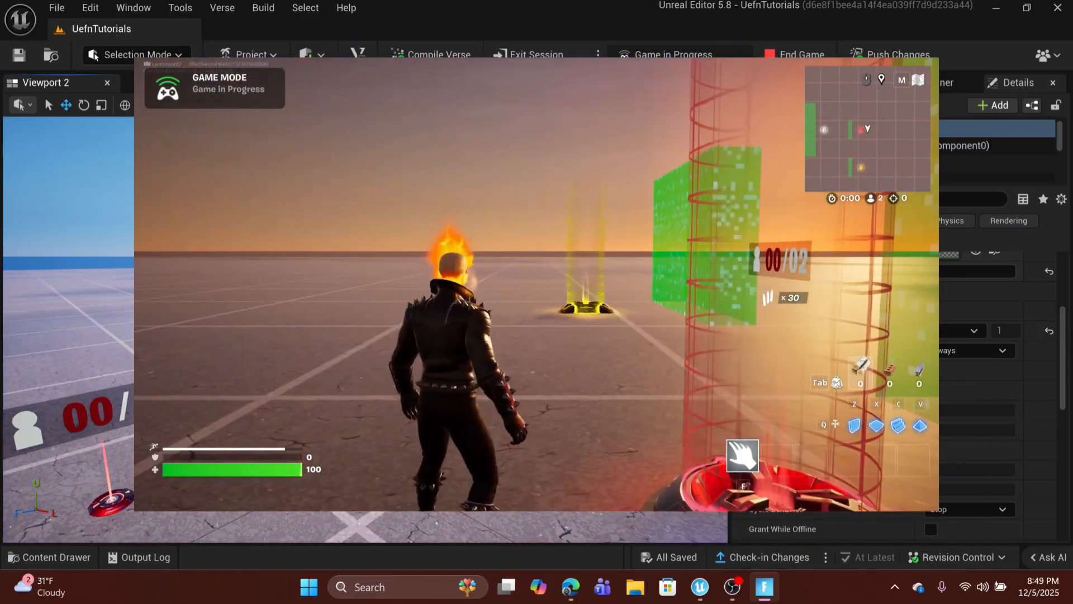
{"action": "key", "text": "w"}
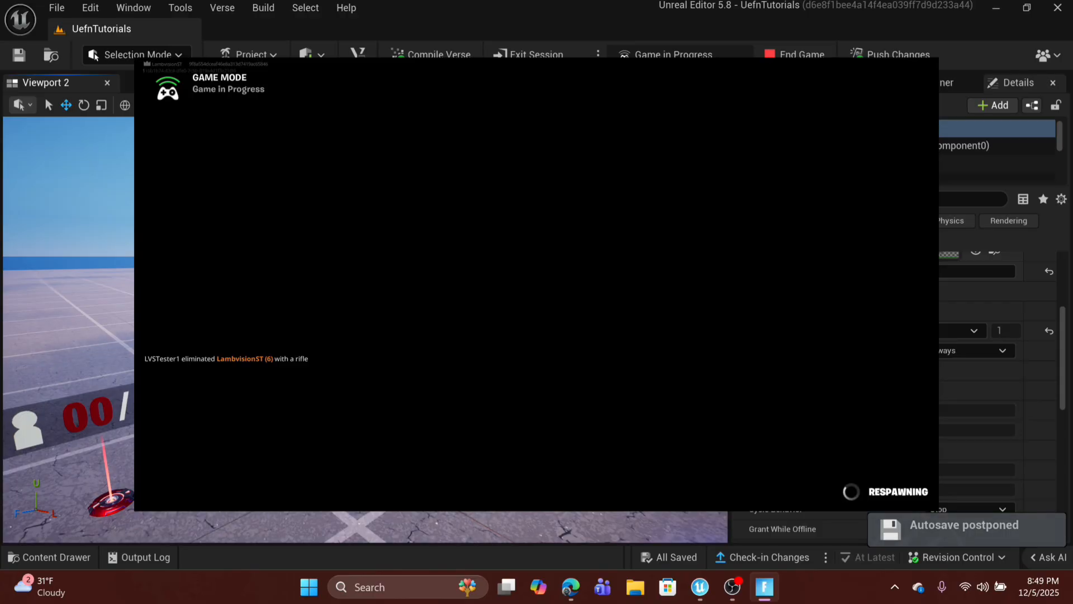
{"action": "key", "text": "m"}
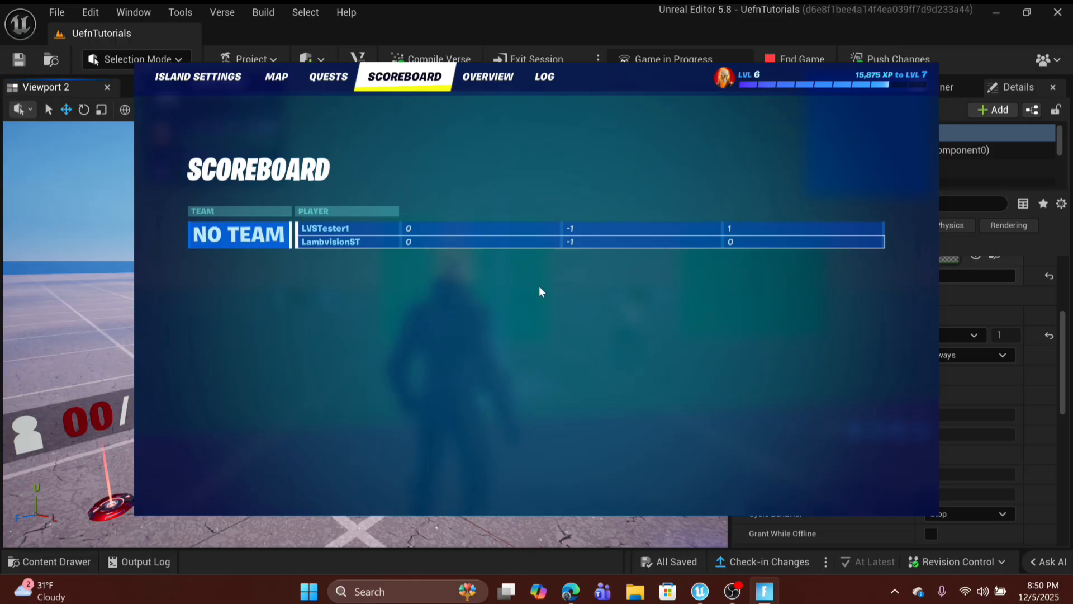
Return to the UEFN editor, end the game and select all four player spawn pads inside the NO TEAM zone
{"action": "left_click", "coordinate": [970, 244]}
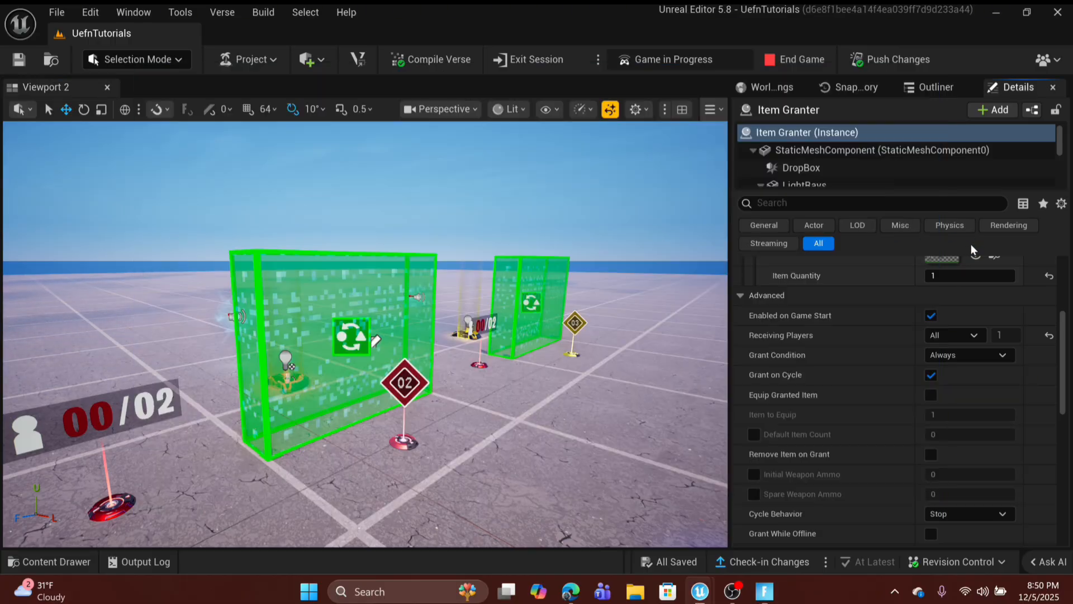
{"action": "left_click", "coordinate": [787, 59]}
{"action": "right_click_drag", "start_coordinate": [510, 313], "coordinate": [640, 355]}
{"action": "key", "text": "w"}
{"action": "key", "text": "s"}
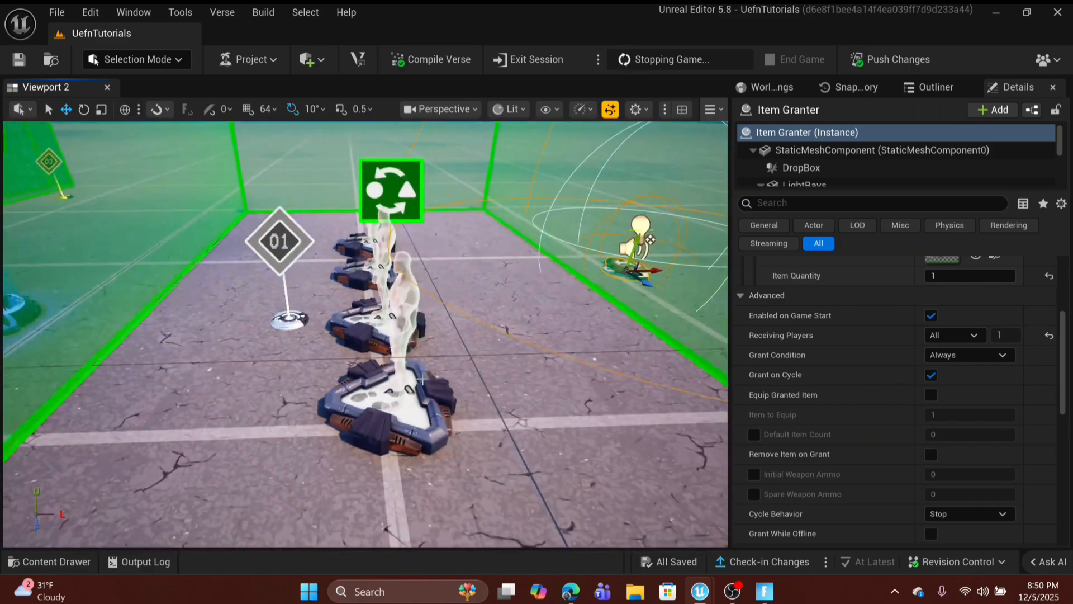
{"action": "left_click", "coordinate": [400, 332]}
{"action": "left_click", "coordinate": [349, 318], "text": "shift"}
{"action": "key", "text": "w"}
{"action": "right_click_drag", "start_coordinate": [413, 273], "coordinate": [400, 299]}
{"action": "key", "text": "s"}
{"action": "left_click", "coordinate": [414, 270], "text": "shift"}
{"action": "left_click", "coordinate": [391, 223], "text": "shift"}
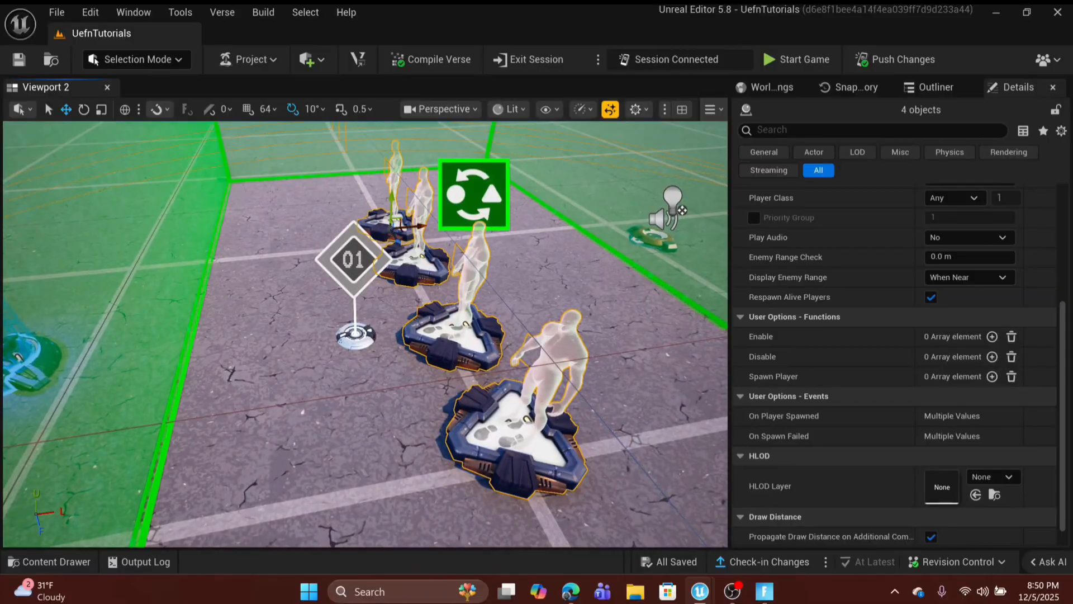
Review the spawn pads' user options and the choices for Enabled During Phase
{"action": "scroll", "coordinate": [875, 297], "scroll_direction": "up", "scroll_amount": 2}
{"action": "scroll", "coordinate": [874, 296], "scroll_direction": "up", "scroll_amount": 3}
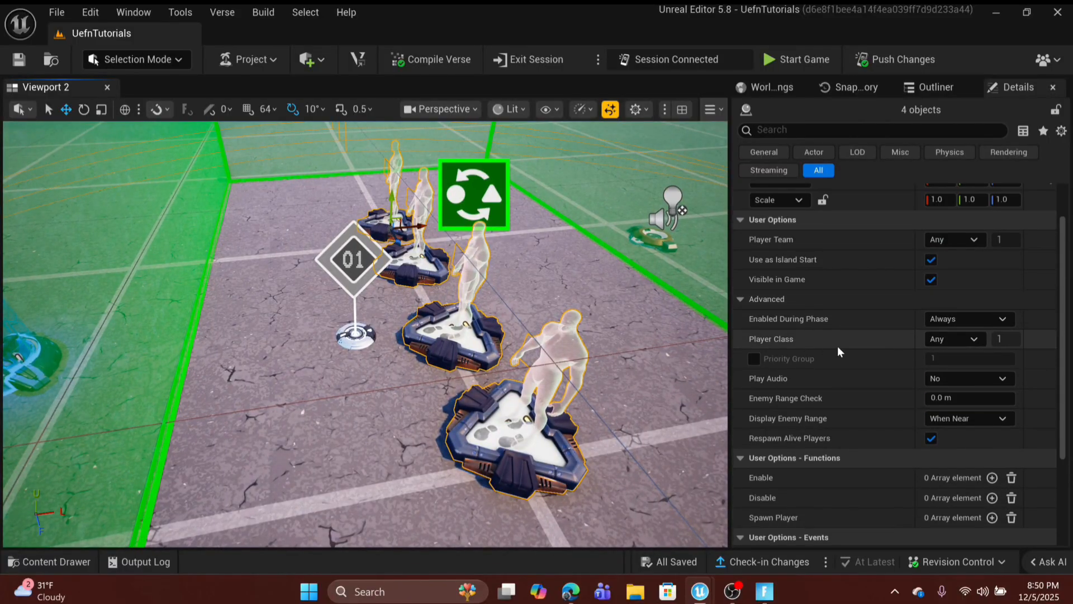
{"action": "left_click", "coordinate": [950, 325]}
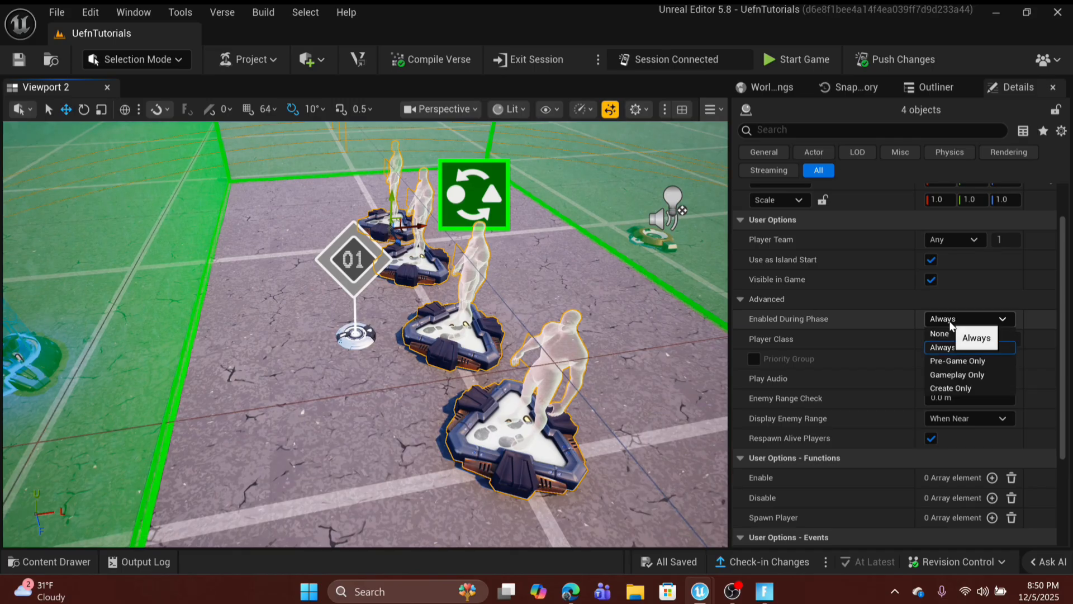
{"action": "left_click", "coordinate": [976, 323]}
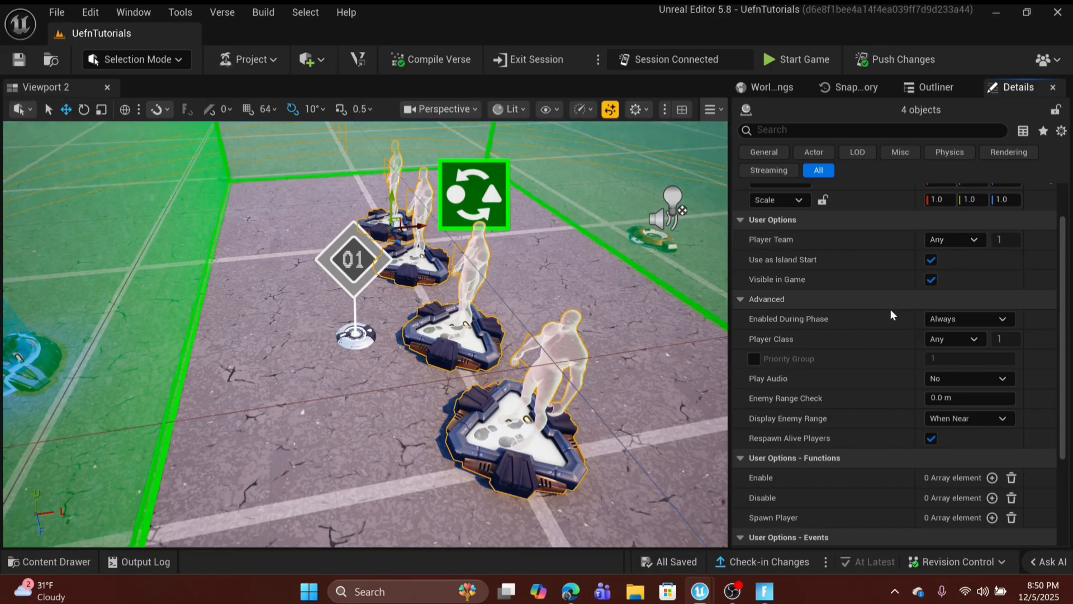
Duplicate the two nearest player spawn pads and place the copies outside the NO TEAM zone
{"action": "right_click_drag", "start_coordinate": [671, 262], "coordinate": [693, 296]}
{"action": "left_click", "coordinate": [463, 386]}
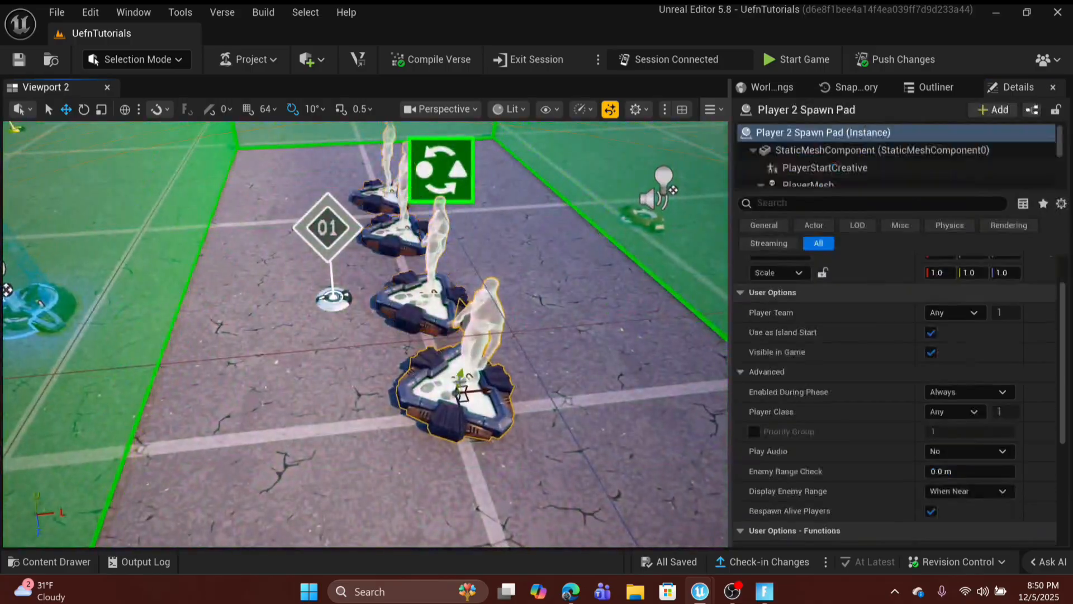
{"action": "left_click", "coordinate": [423, 296], "text": "shift"}
{"action": "right_click_drag", "start_coordinate": [425, 298], "coordinate": [443, 329]}
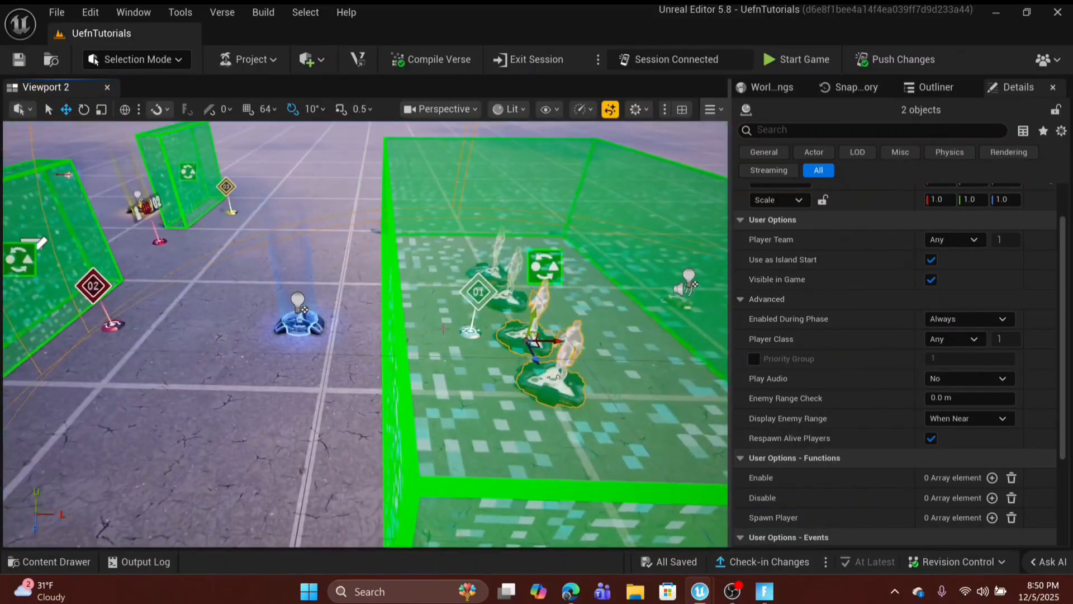
{"action": "left_click_drag", "start_coordinate": [557, 341], "coordinate": [557, 342]}
{"action": "left_click_drag", "start_coordinate": [467, 338], "coordinate": [255, 392]}
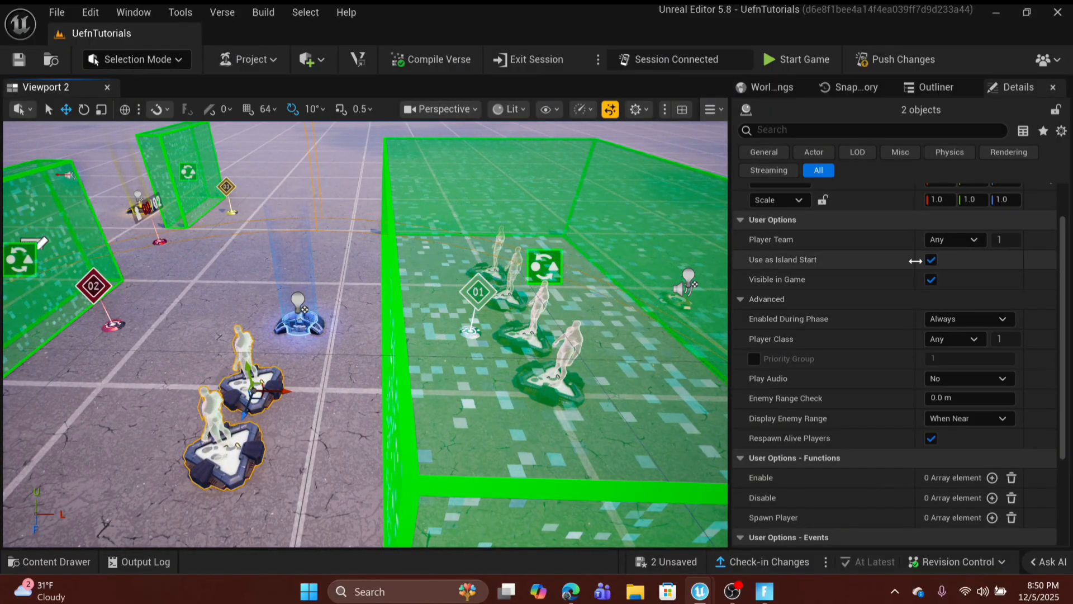
Set Player Team to Team Index 2 for the two copied spawn pads outside the NO TEAM zone
{"action": "left_click", "coordinate": [950, 239]}
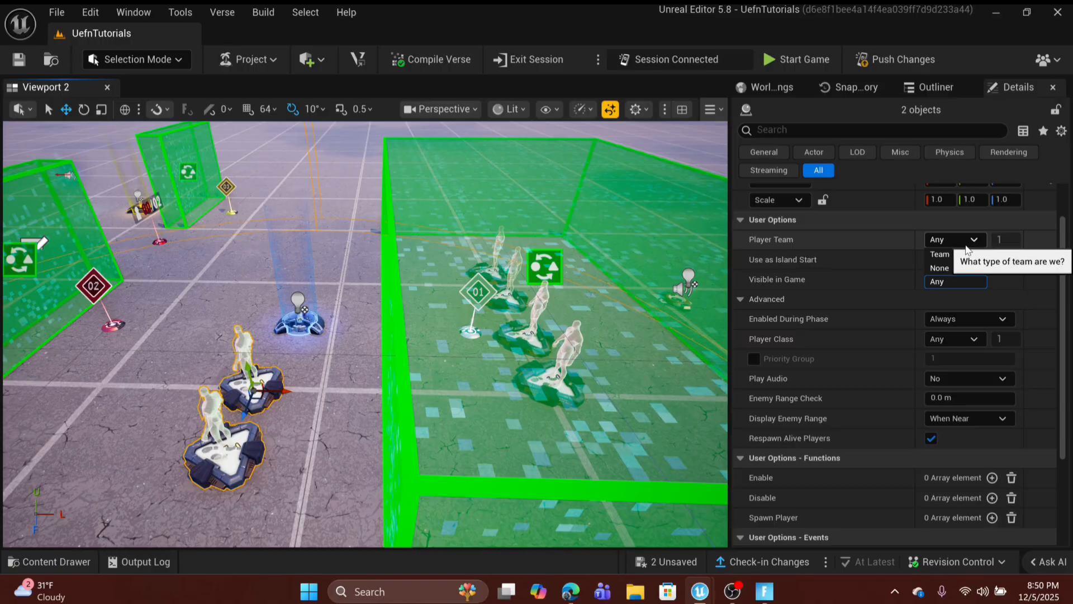
{"action": "left_click", "coordinate": [961, 254]}
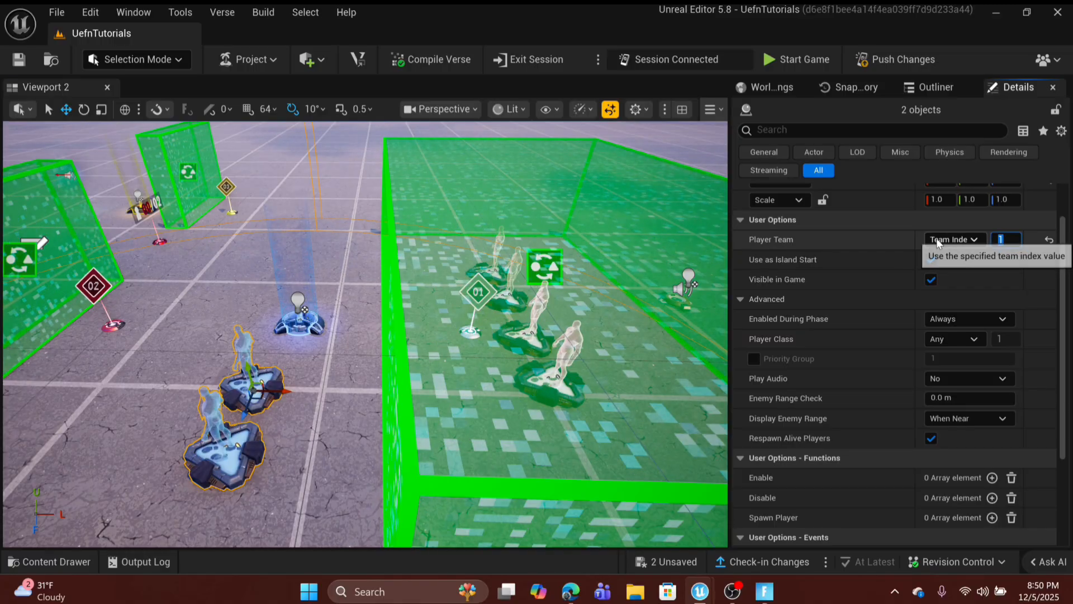
{"action": "type", "text": "2"}
{"action": "key", "text": "Return"}
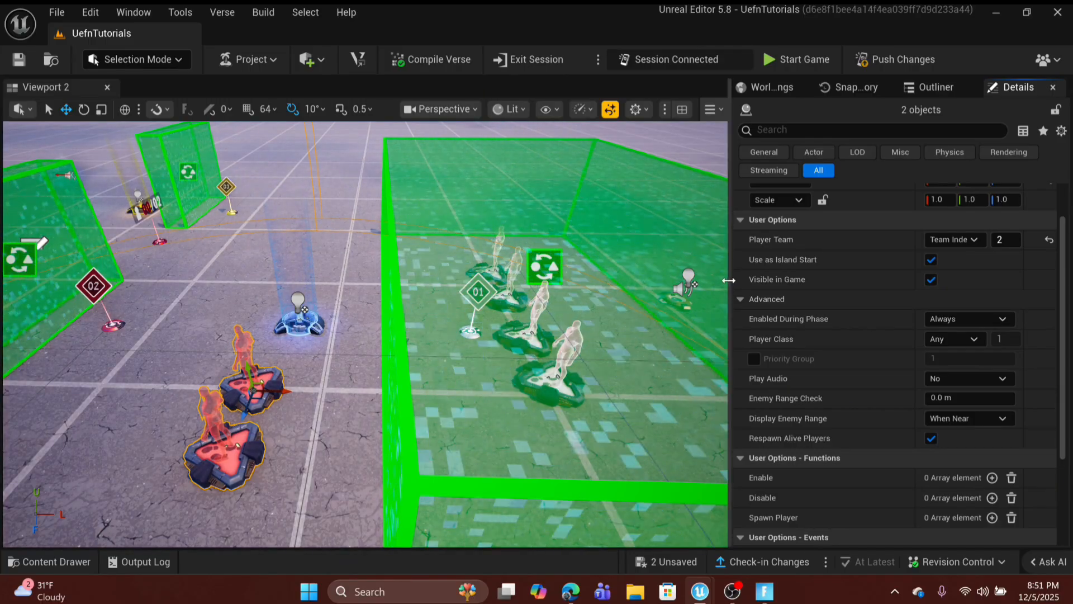
Duplicate two more player spawn pads from the NO TEAM zone and place the copies outside, beyond the team 2 pads
{"action": "right_click_drag", "start_coordinate": [583, 291], "coordinate": [543, 307]}
{"action": "key", "text": "w"}
{"action": "key", "text": "s"}
{"action": "key", "text": "w"}
{"action": "left_click", "coordinate": [575, 291]}
{"action": "left_click", "coordinate": [543, 307], "text": "shift"}
{"action": "key", "text": "s"}
{"action": "left_click_drag", "start_coordinate": [601, 316], "coordinate": [357, 320]}
{"action": "right_click_drag", "start_coordinate": [358, 320], "coordinate": [364, 344]}
{"action": "key", "text": "a"}
Set Player Team to Team Index 3 for the two newly placed spawn pads
{"action": "scroll", "coordinate": [958, 267], "scroll_direction": "up", "scroll_amount": 2}
{"action": "left_click", "coordinate": [955, 285]}
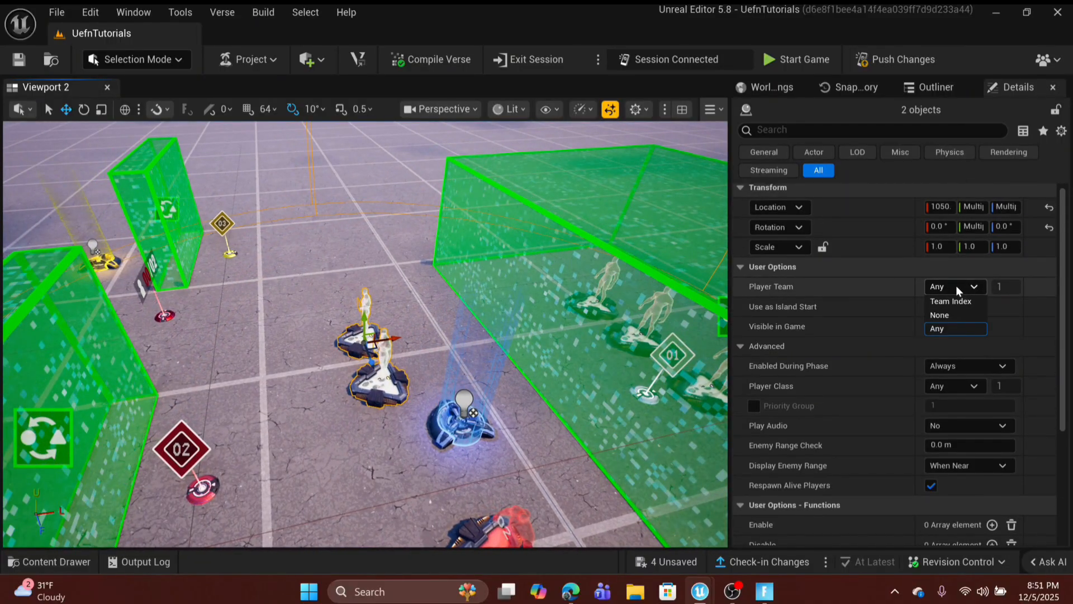
{"action": "left_click", "coordinate": [967, 300]}
{"action": "type", "text": "3"}
{"action": "key", "text": "Return"}
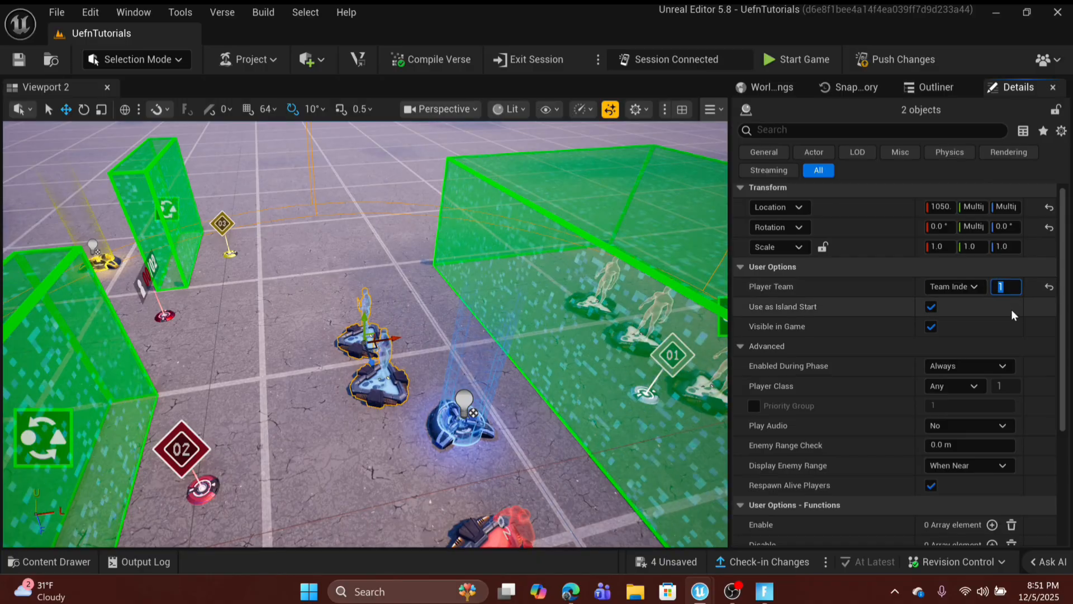
Examine the spawn pads inside the NO TEAM zone and the team 2 and team 3 pads outside it
{"action": "right_click_drag", "start_coordinate": [365, 334], "coordinate": [341, 371]}
{"action": "key", "text": "s"}
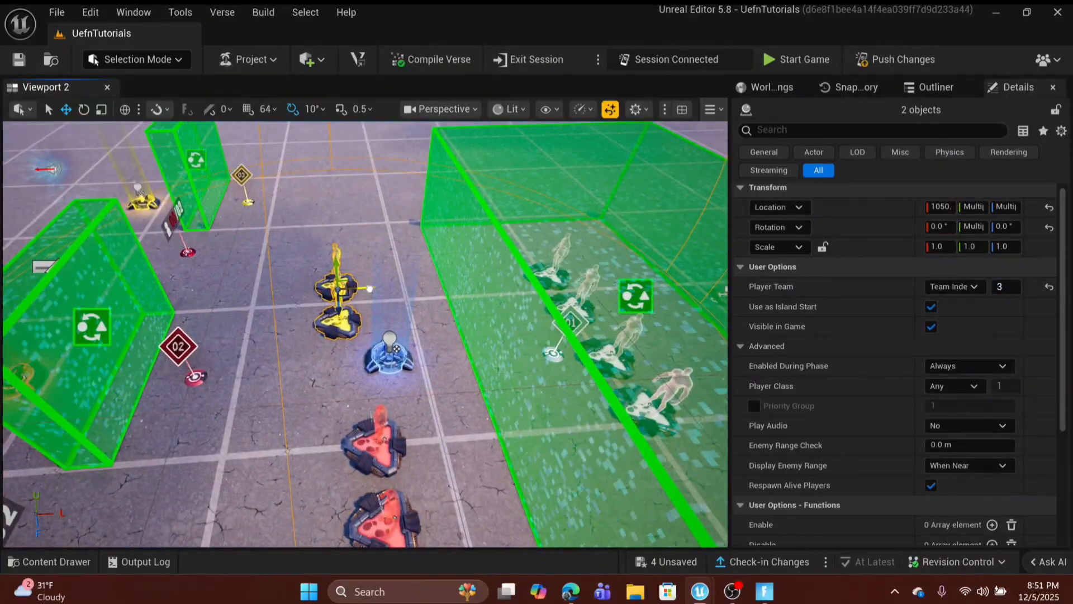
{"action": "key", "text": "a"}
{"action": "right_click_drag", "start_coordinate": [403, 293], "coordinate": [398, 293]}
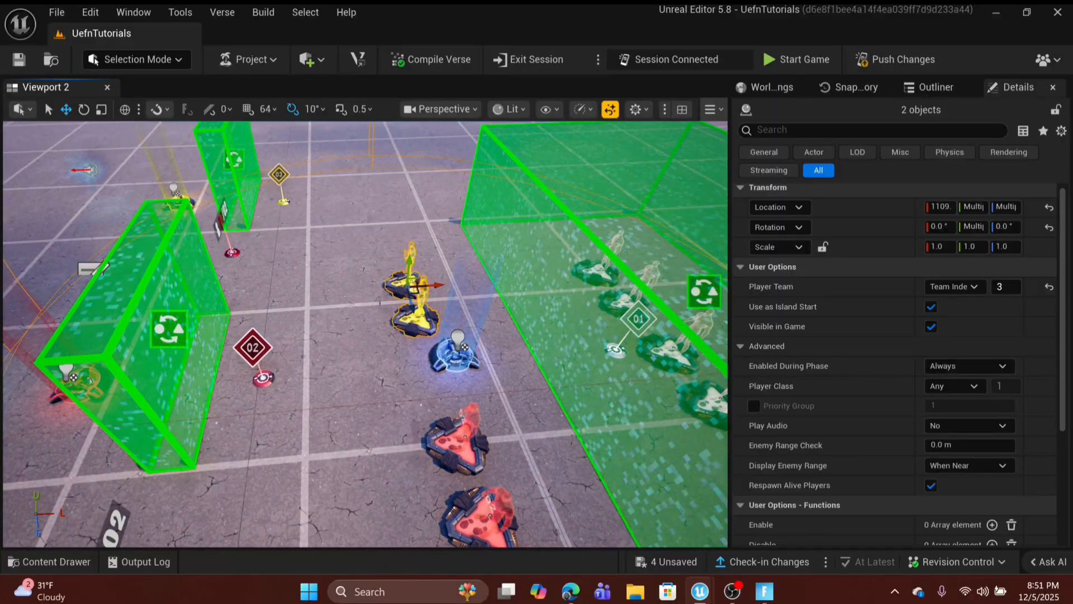
{"action": "mouse_move", "coordinate": [398, 294]}
{"action": "right_mouse_down"}
{"action": "mouse_move", "coordinate": [430, 290]}
{"action": "mouse_move", "coordinate": [403, 286]}
{"action": "mouse_move", "coordinate": [409, 295]}
{"action": "right_mouse_up"}
{"action": "key", "text": "d"}
{"action": "key", "text": "w"}
{"action": "key", "text": "w"}
{"action": "scroll", "coordinate": [394, 291], "scroll_direction": "down", "scroll_amount": 3}
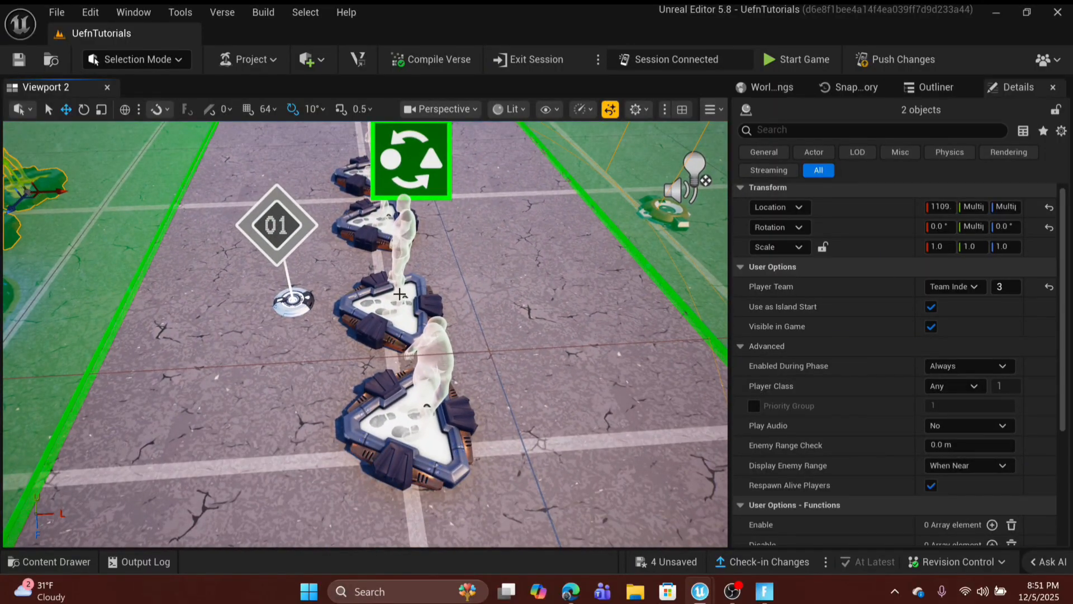
{"action": "key", "text": "a"}
{"action": "right_click_drag", "start_coordinate": [399, 293], "coordinate": [318, 341]}
{"action": "key", "text": "s"}
{"action": "key", "text": "d"}
{"action": "key", "text": "a"}
{"action": "key", "text": "s"}
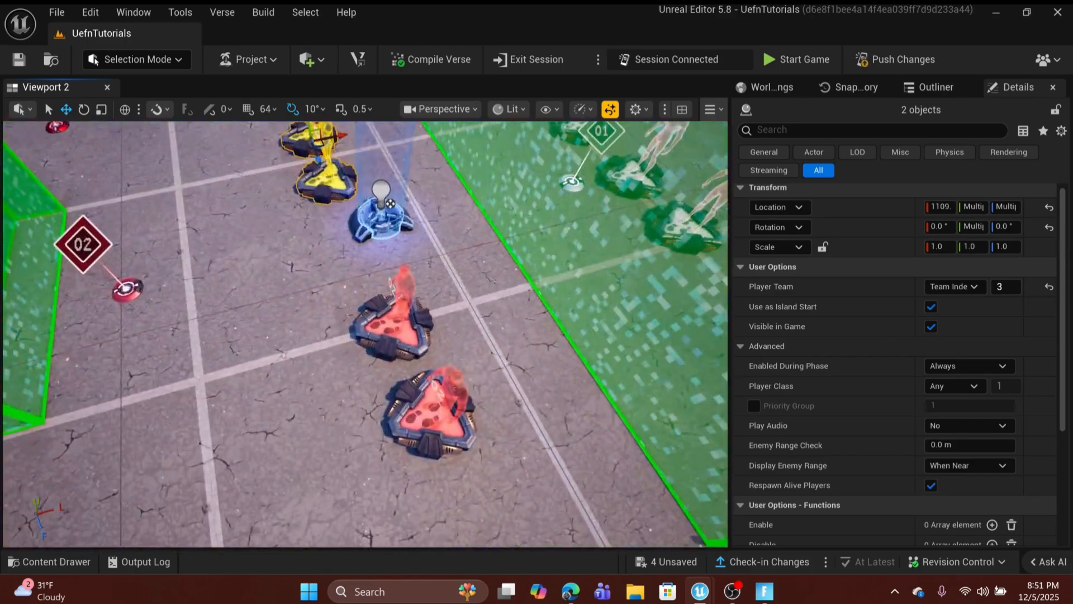
{"action": "right_click_drag", "start_coordinate": [419, 254], "coordinate": [414, 334]}
{"action": "key", "text": "s"}
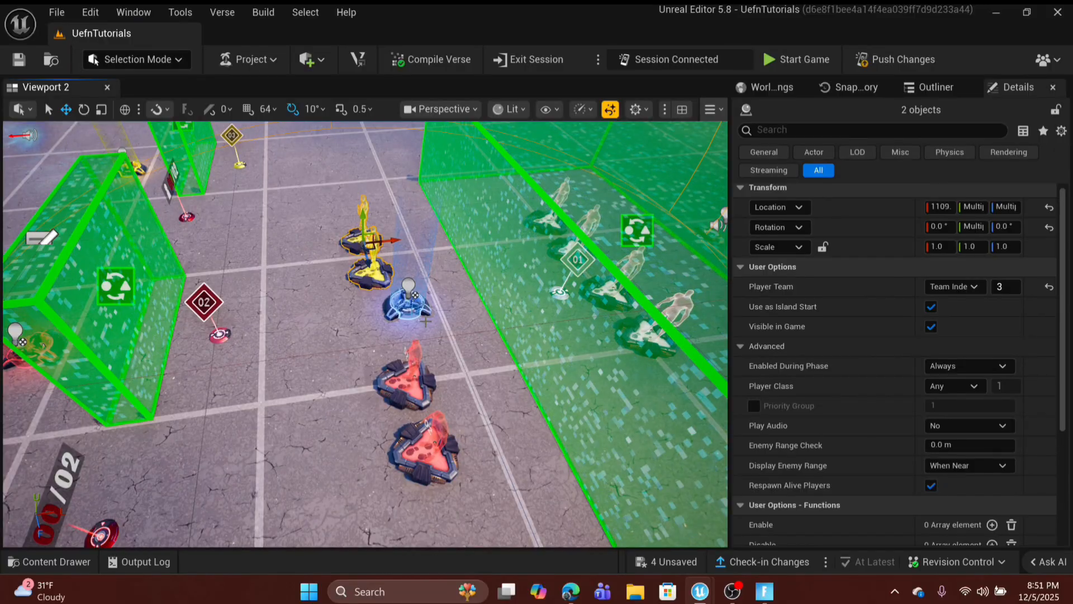
{"action": "right_click_drag", "start_coordinate": [414, 334], "coordinate": [402, 327]}
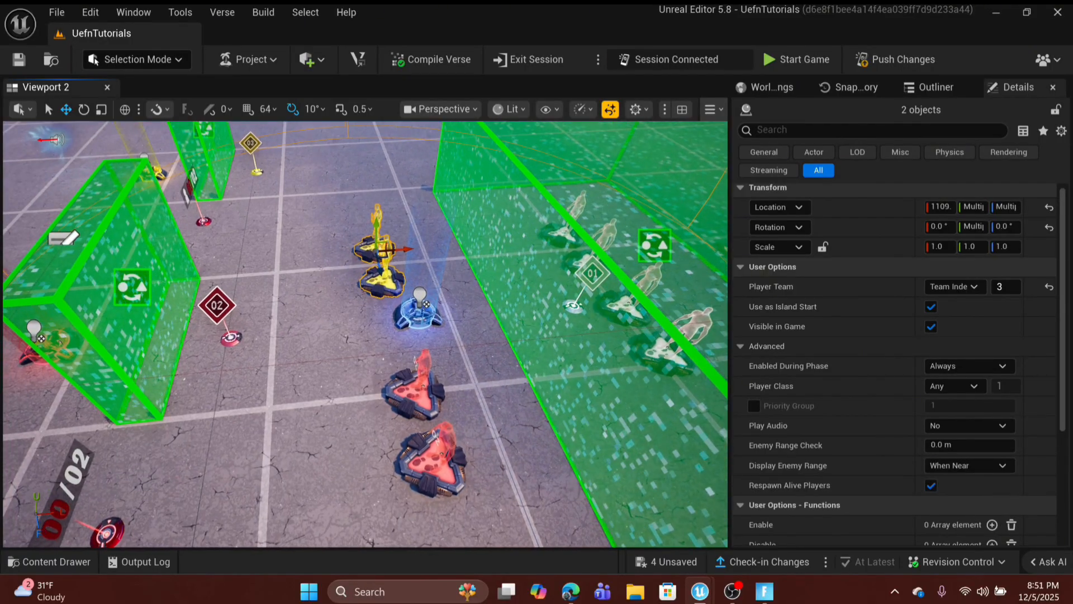
Select all four team spawn pads outside the zone and set Enabled During Phase to Gameplay Only
{"action": "left_click", "coordinate": [415, 398], "text": "shift"}
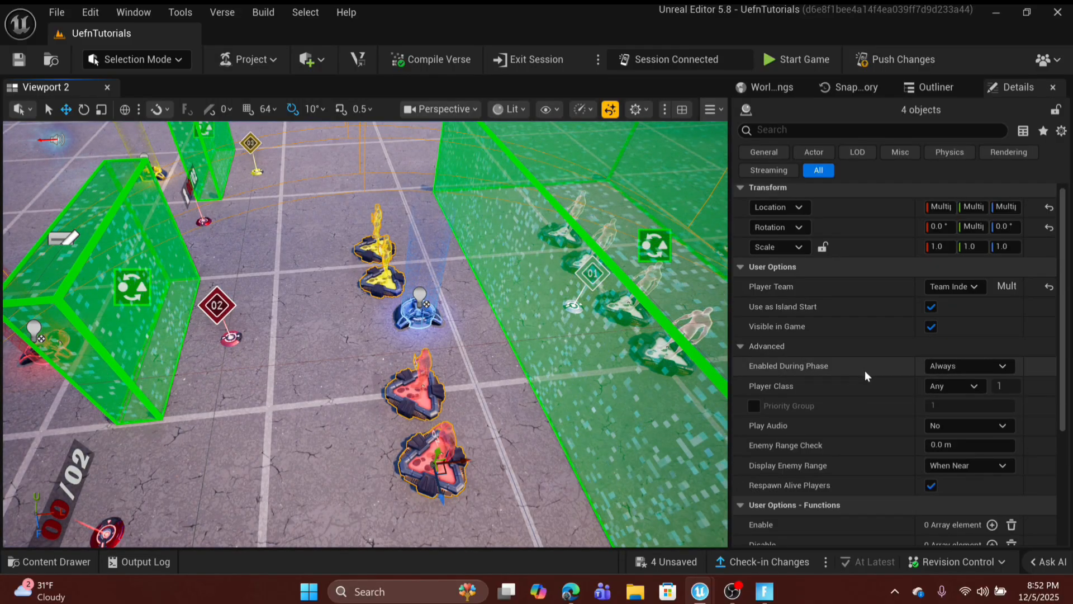
{"action": "left_click", "coordinate": [973, 365]}
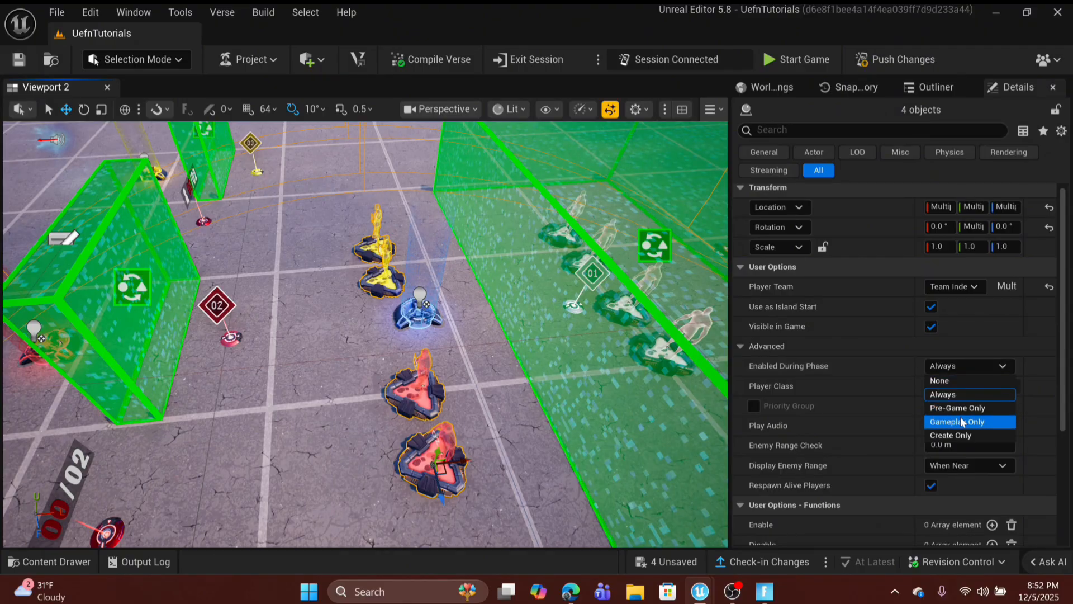
{"action": "left_click", "coordinate": [988, 421]}
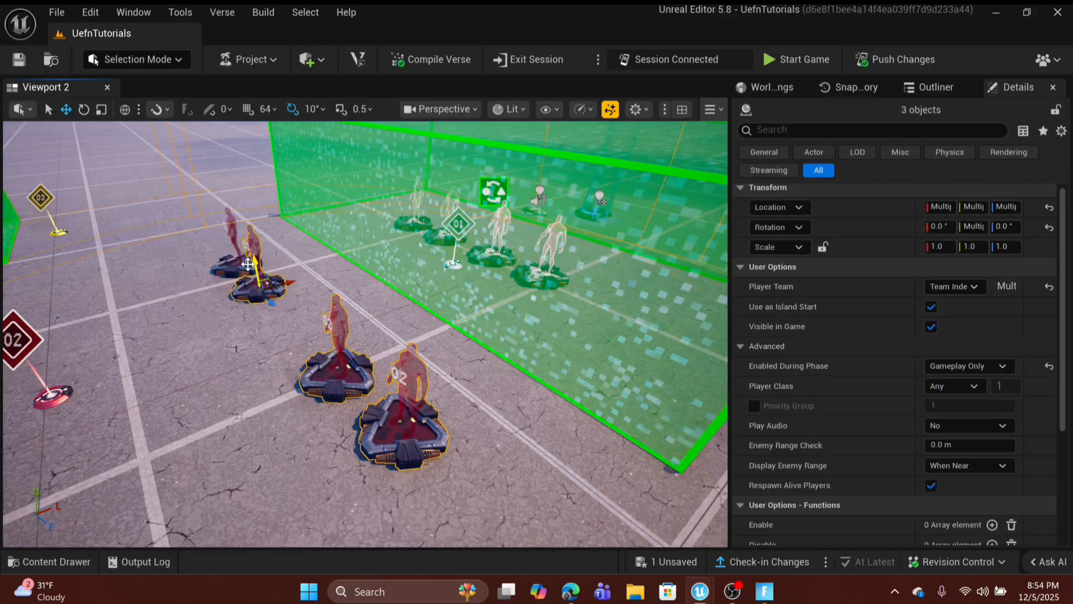
Complete the selection of the four outside spawn pads and turn off Use as Island Start for them
{"action": "left_click", "coordinate": [231, 265], "text": "shift"}
{"action": "right_click_drag", "start_coordinate": [472, 352], "coordinate": [410, 352]}
{"action": "key", "text": "w"}
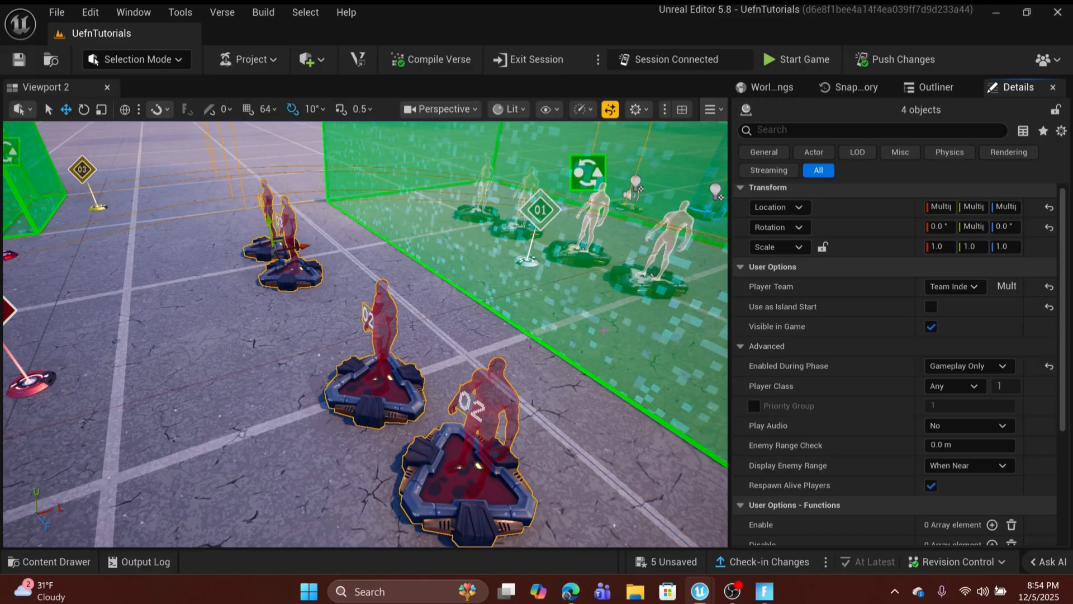
Compare the four team spawn pads outside with the pads inside the NO TEAM zone
{"action": "right_click_drag", "start_coordinate": [559, 322], "coordinate": [548, 274]}
{"action": "key", "text": "s"}
{"action": "key", "text": "s"}
{"action": "right_click_drag", "start_coordinate": [547, 385], "coordinate": [586, 381]}
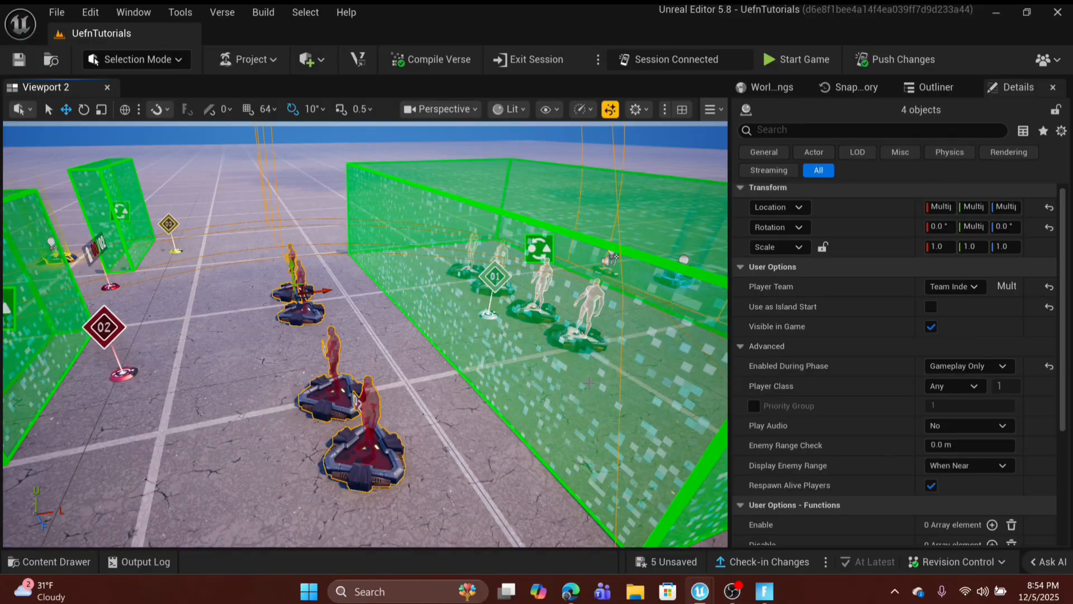
{"action": "key", "text": "d"}
{"action": "key", "text": "w"}
{"action": "right_click_drag", "start_coordinate": [594, 392], "coordinate": [594, 362]}
{"action": "right_click_drag", "start_coordinate": [561, 410], "coordinate": [544, 429]}
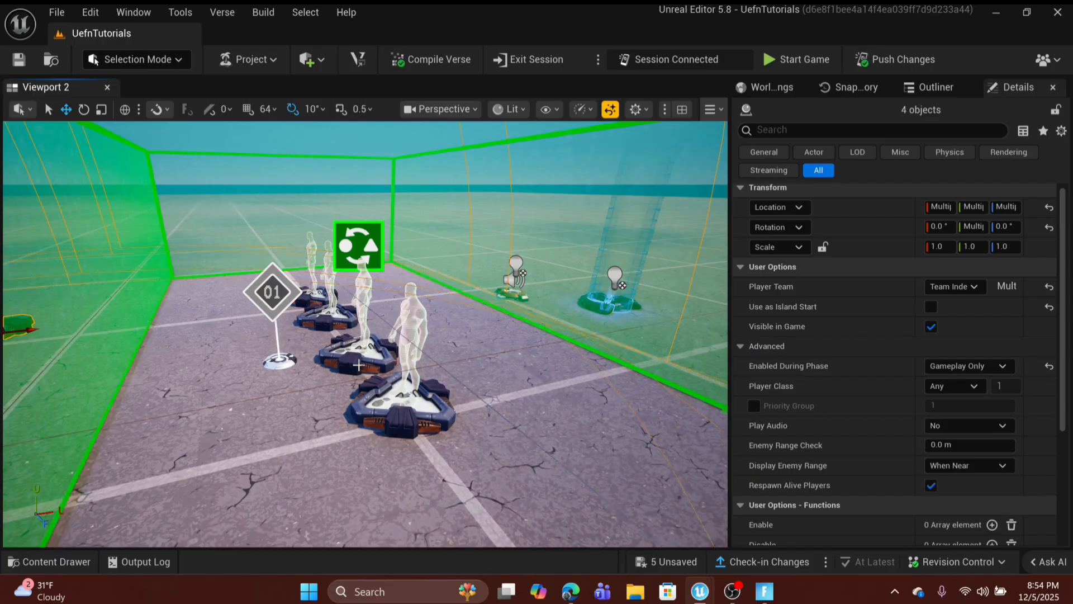
{"action": "right_click_drag", "start_coordinate": [358, 364], "coordinate": [256, 315]}
{"action": "key", "text": "a"}
{"action": "key", "text": "s"}
{"action": "key", "text": "a"}
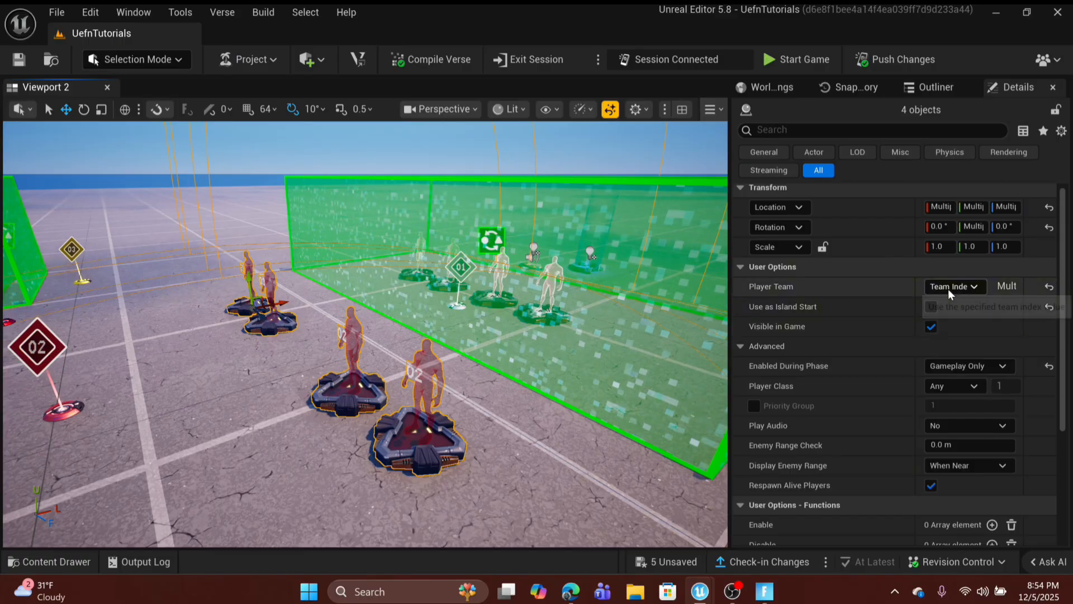
{"action": "key", "text": "f"}
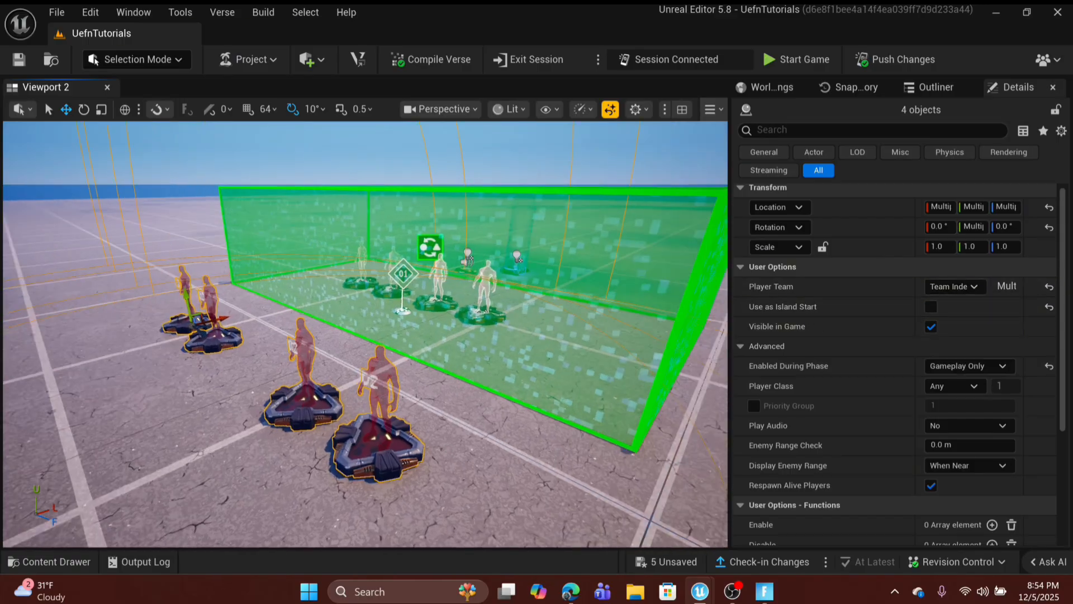
{"action": "right_click_drag", "start_coordinate": [593, 449], "coordinate": [304, 419]}
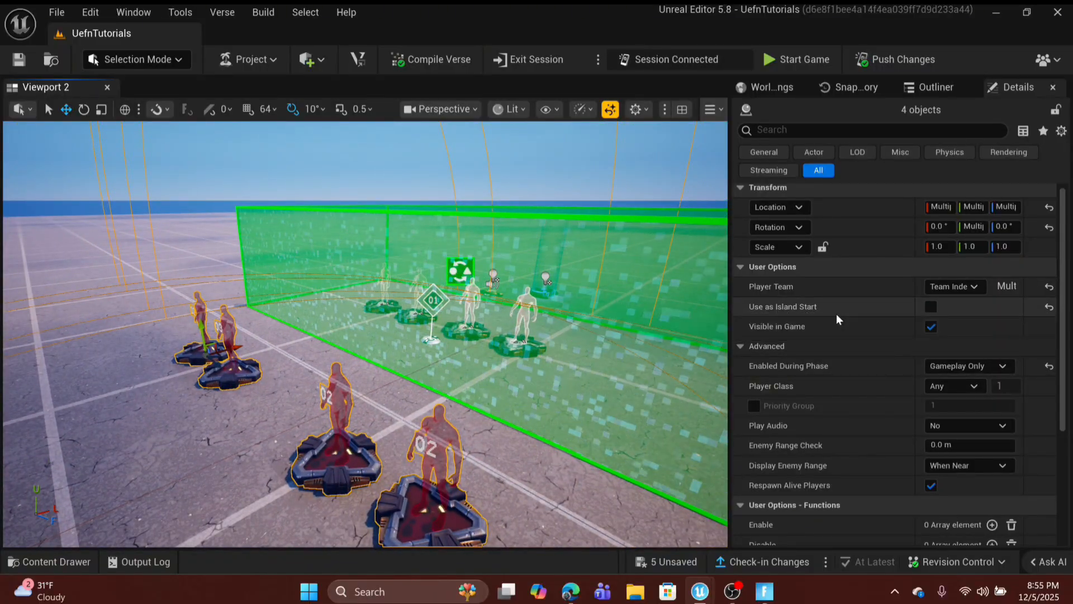
Select the nearest spawn pad inside the NO TEAM zone and review its user options
{"action": "right_click_drag", "start_coordinate": [614, 336], "coordinate": [475, 313]}
{"action": "left_click", "coordinate": [380, 447]}
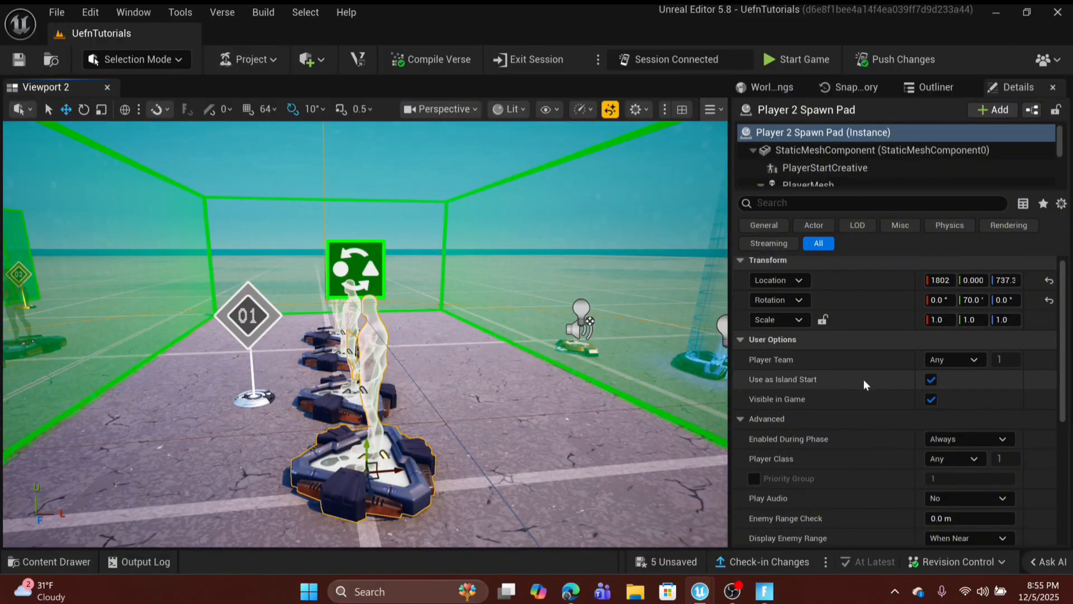
{"action": "right_click_drag", "start_coordinate": [696, 317], "coordinate": [559, 318]}
Push the changes and start the game to check both players' starting team on the scoreboard
{"action": "left_click", "coordinate": [856, 66]}
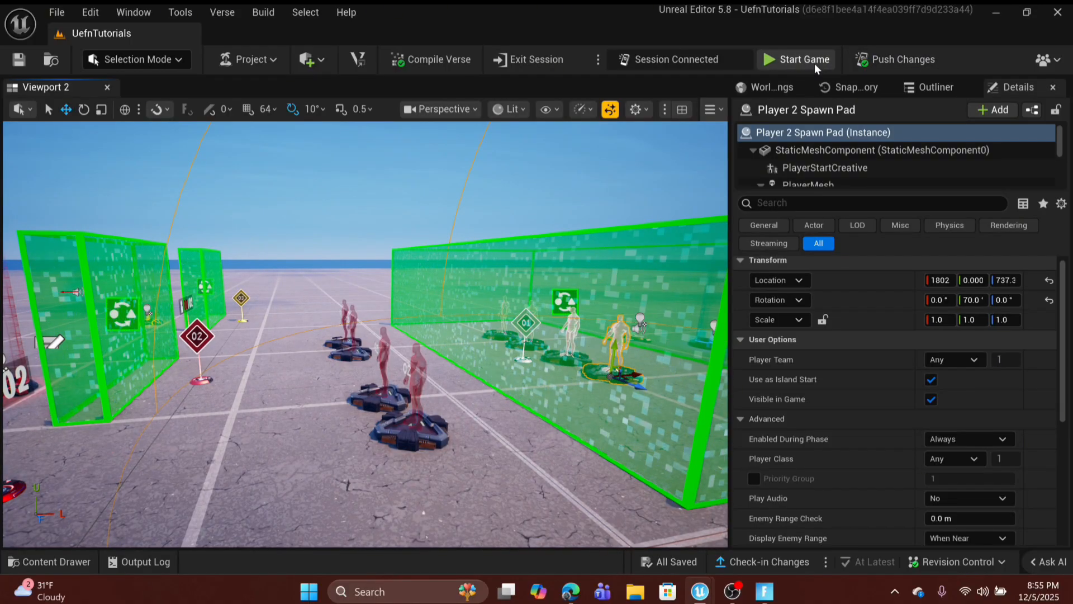
{"action": "left_click", "coordinate": [814, 63]}
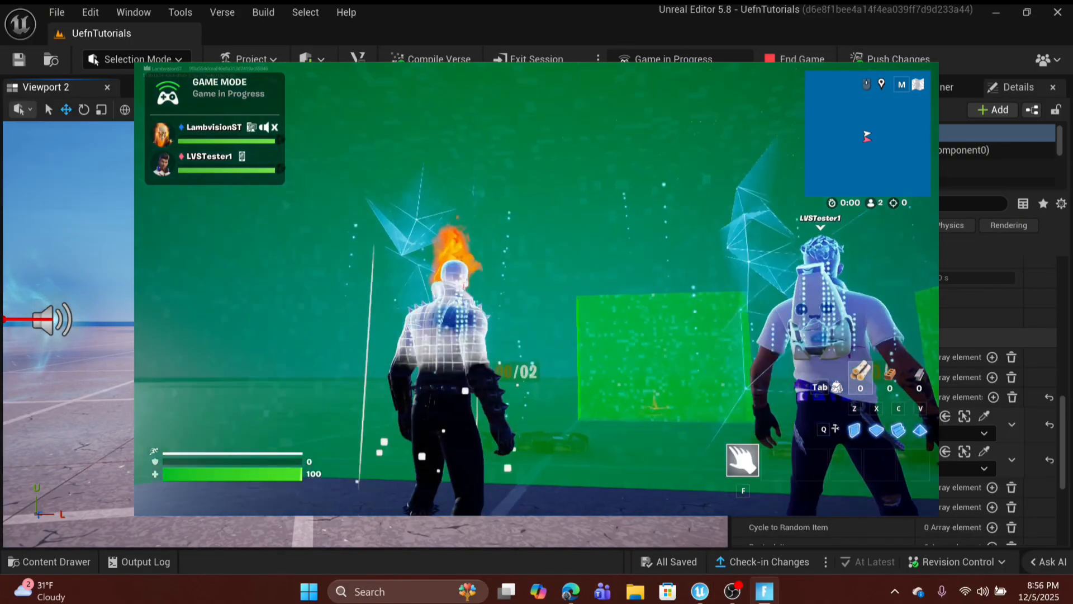
{"action": "key", "text": "Tab"}
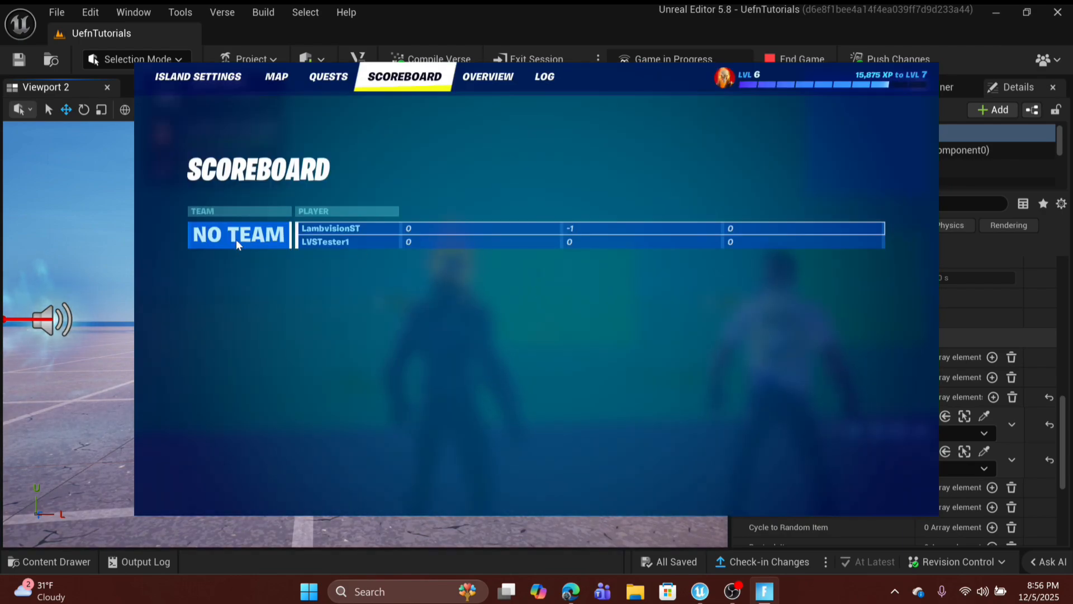
{"action": "key", "text": "Escape"}
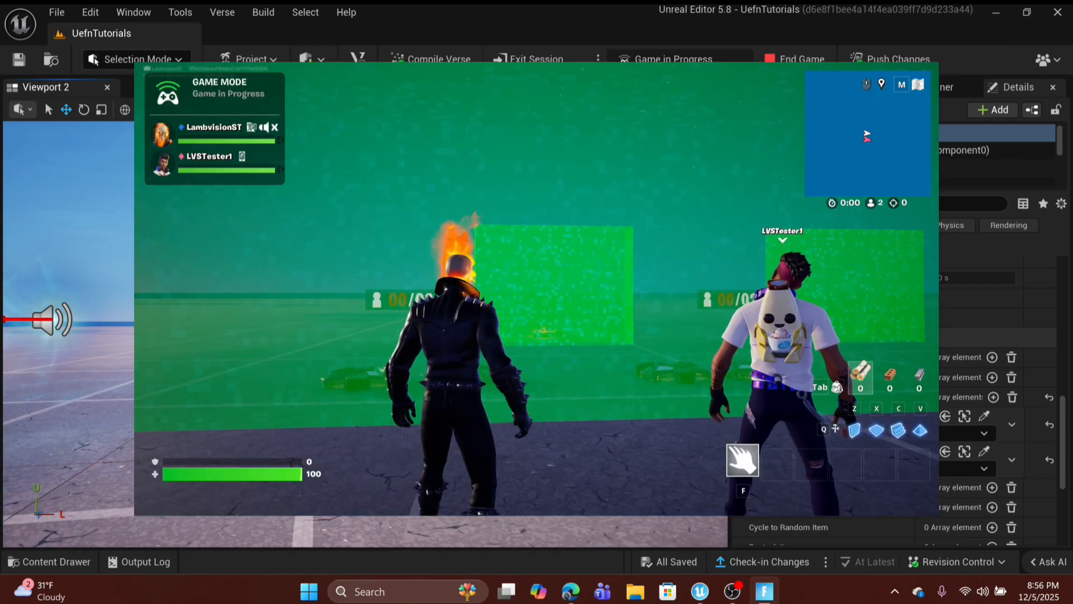
Run the character through the Students zone and check both players' teams on the scoreboard after each one switches
{"action": "key", "text": "w"}
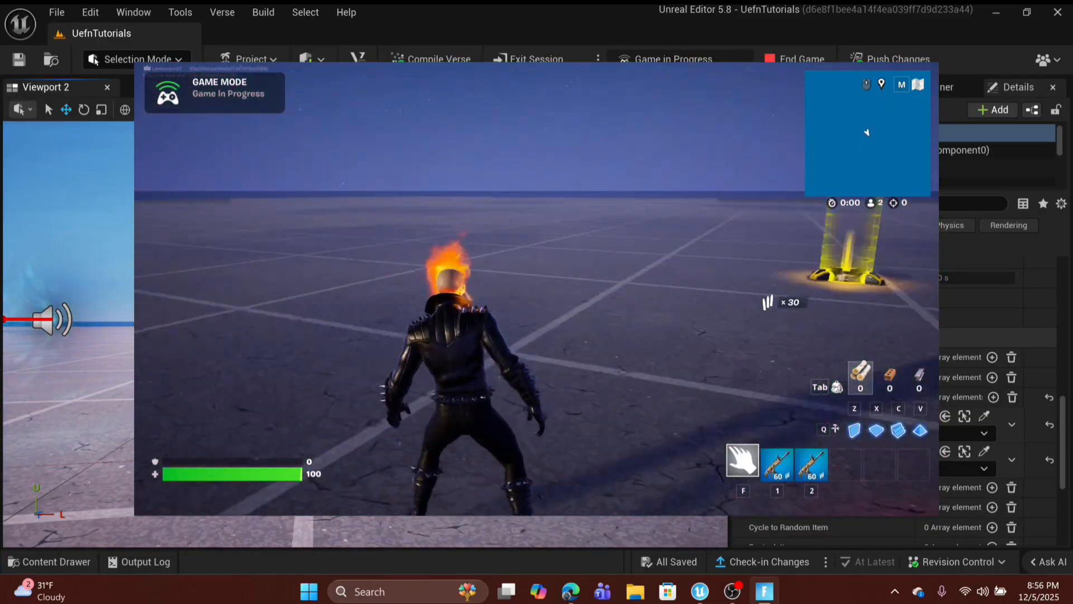
{"action": "key", "text": "Escape"}
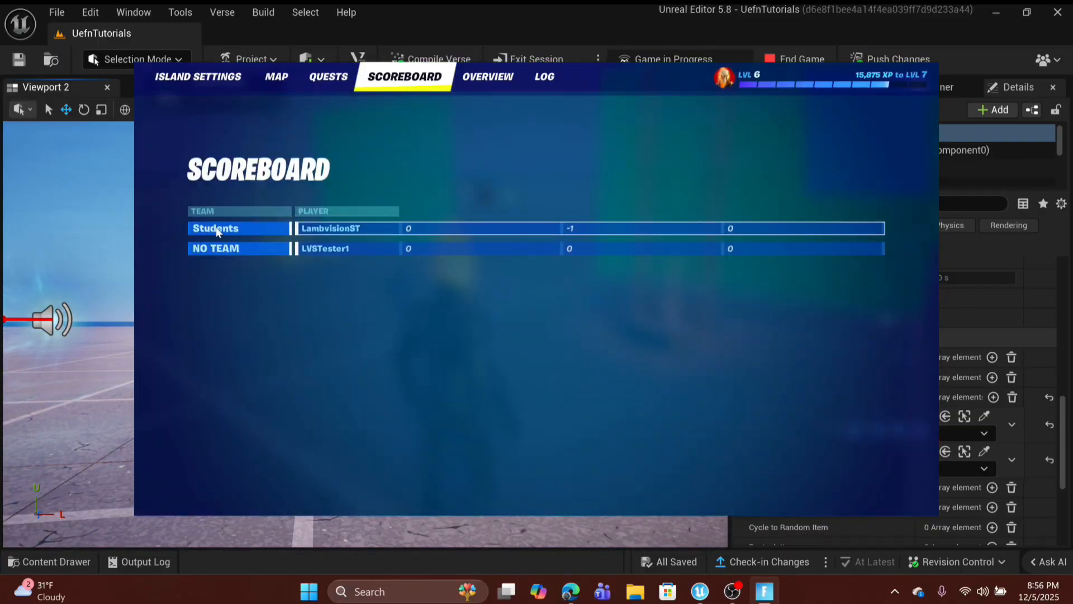
{"action": "key", "text": "Escape"}
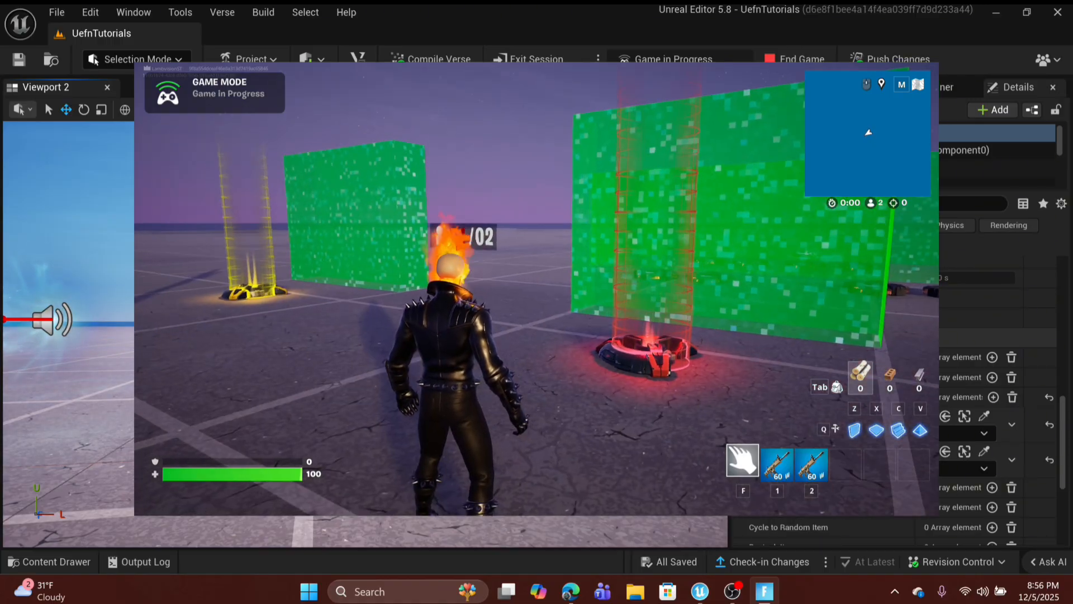
{"action": "key", "text": "m"}
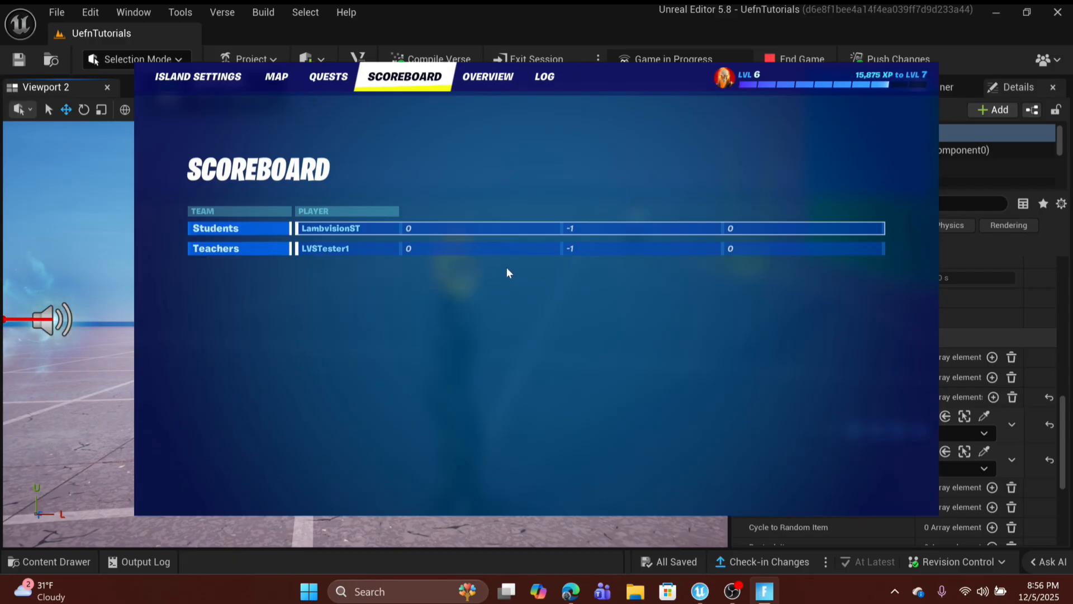
{"action": "key", "text": "Escape"}
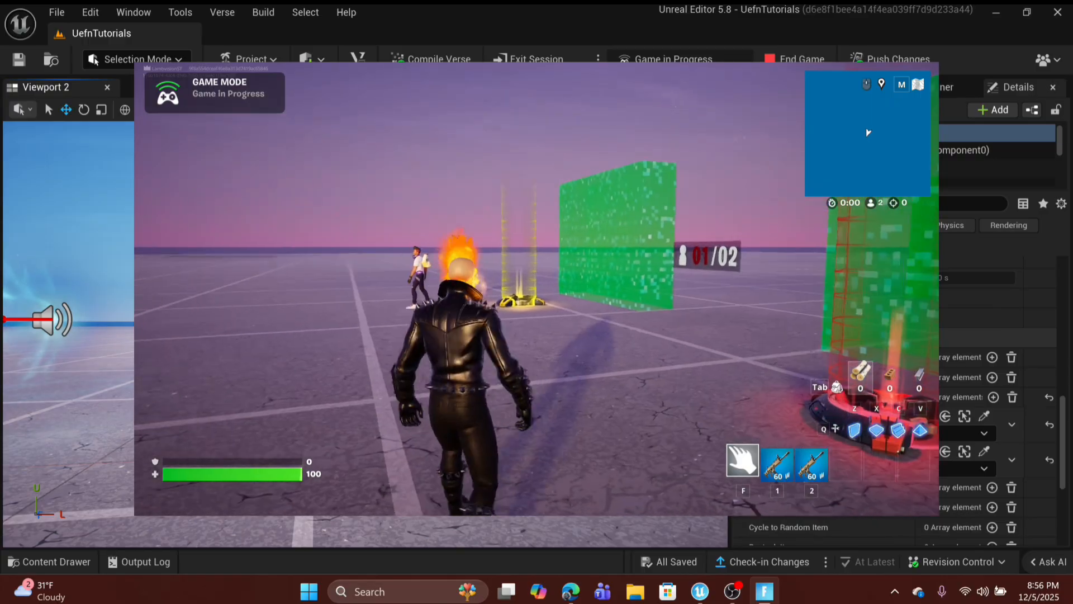
Equip the assault rifle, approach the other player and eliminate it
{"action": "key", "text": "1"}
{"action": "key", "text": "w"}
{"action": "right_click", "coordinate": [536, 289]}
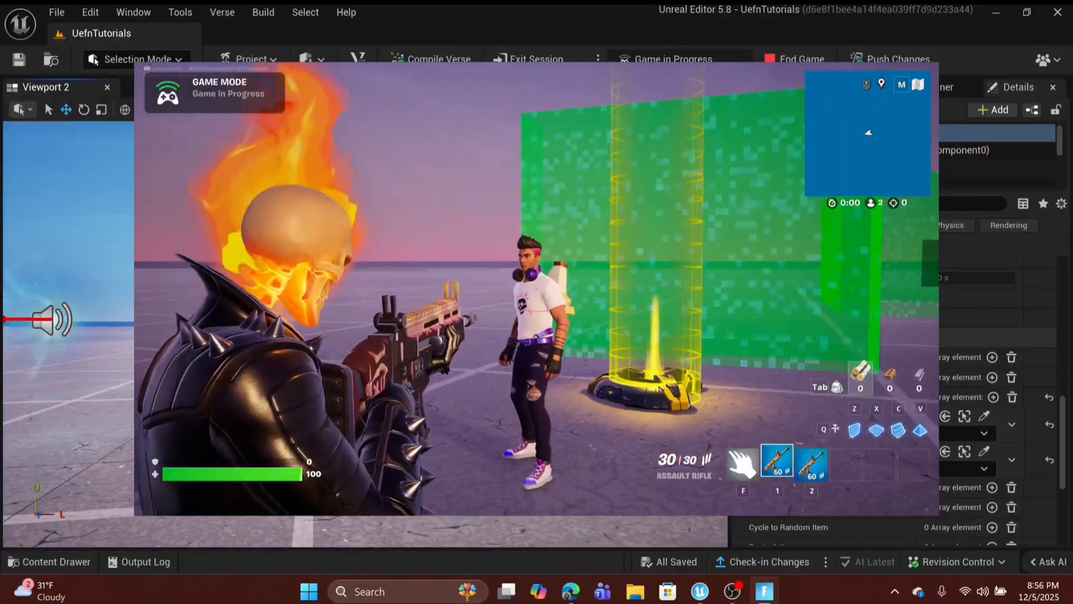
{"action": "left_click", "coordinate": [537, 288]}
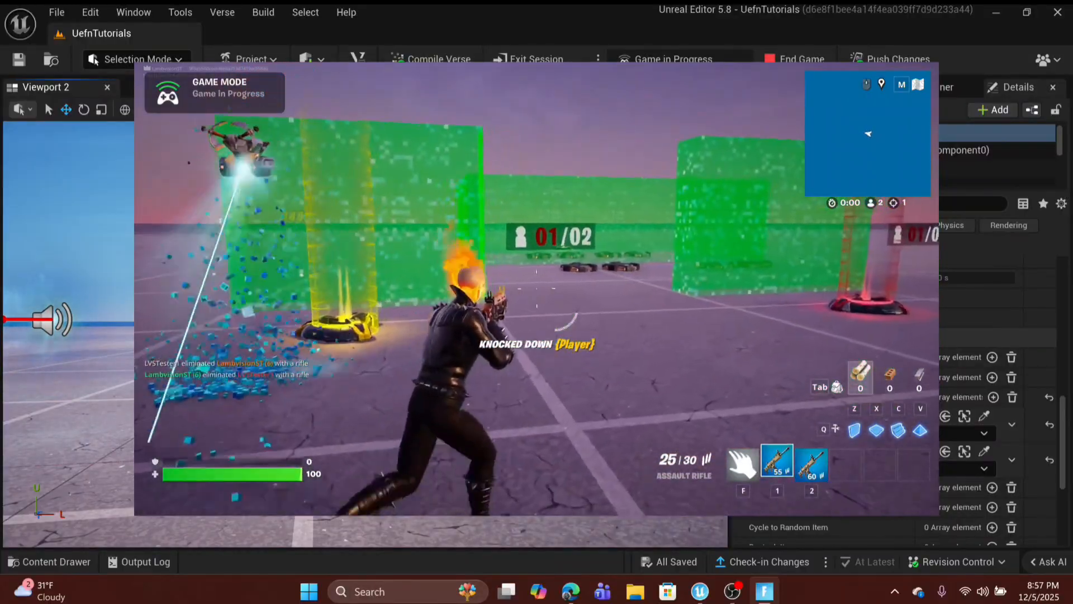
Run to the respawned player at the outside spawn pads and check its team on the scoreboard
{"action": "key", "text": "w"}
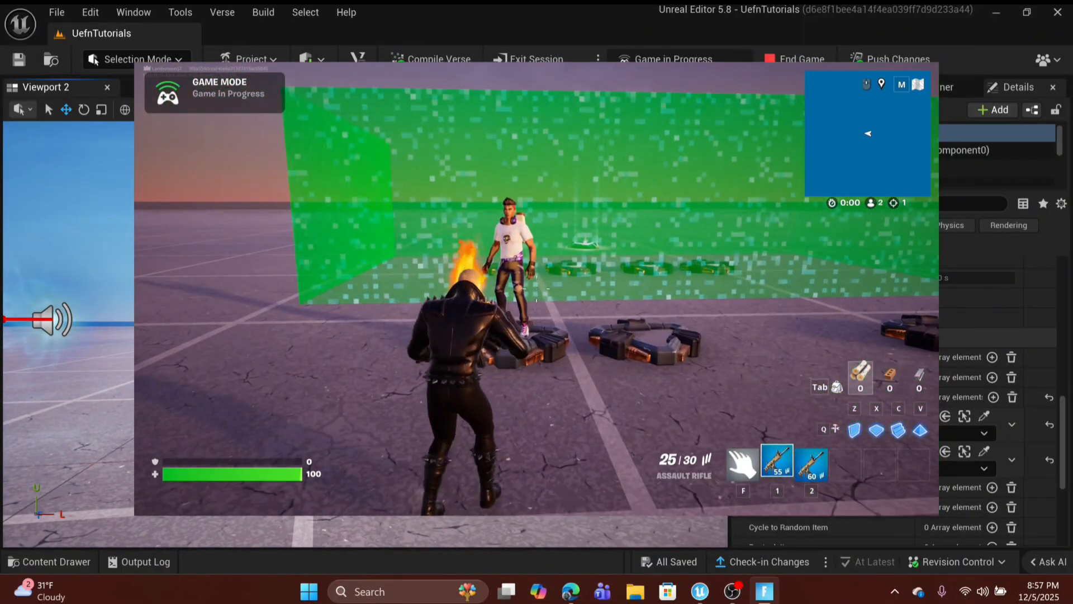
{"action": "key", "text": "m"}
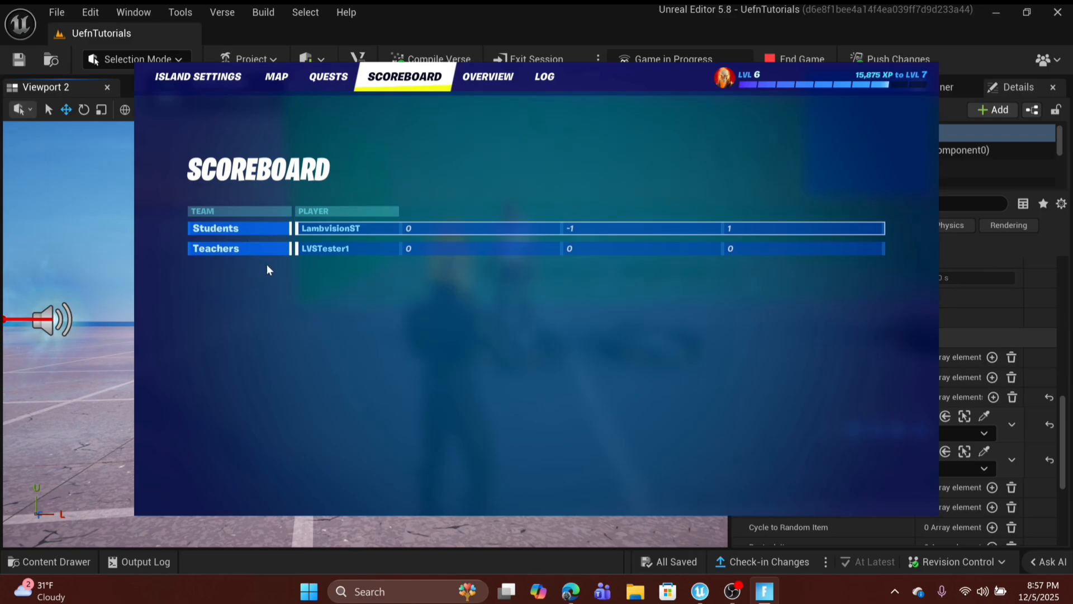
{"action": "key", "text": "Escape"}
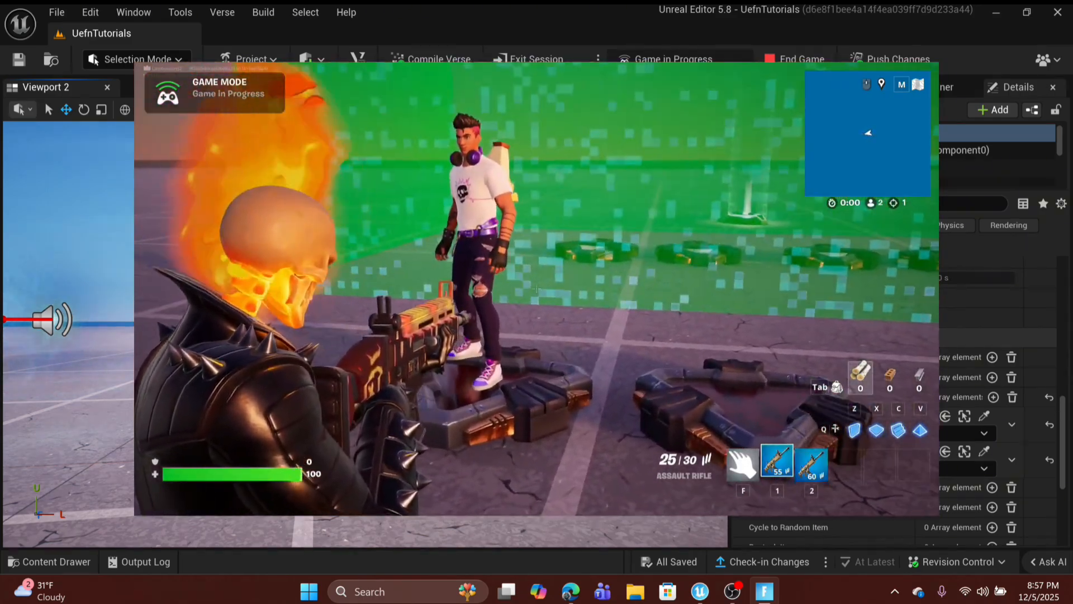
Aim the assault rifle at the respawned player by the outside spawn pads and eliminate it
{"action": "key", "text": "a"}
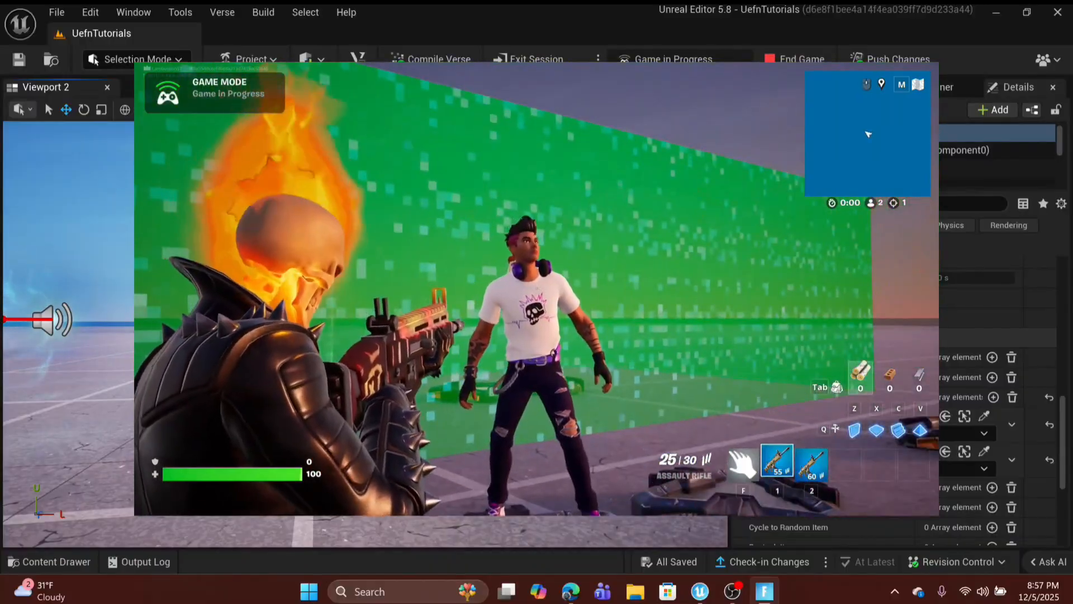
{"action": "left_click", "coordinate": [537, 288]}
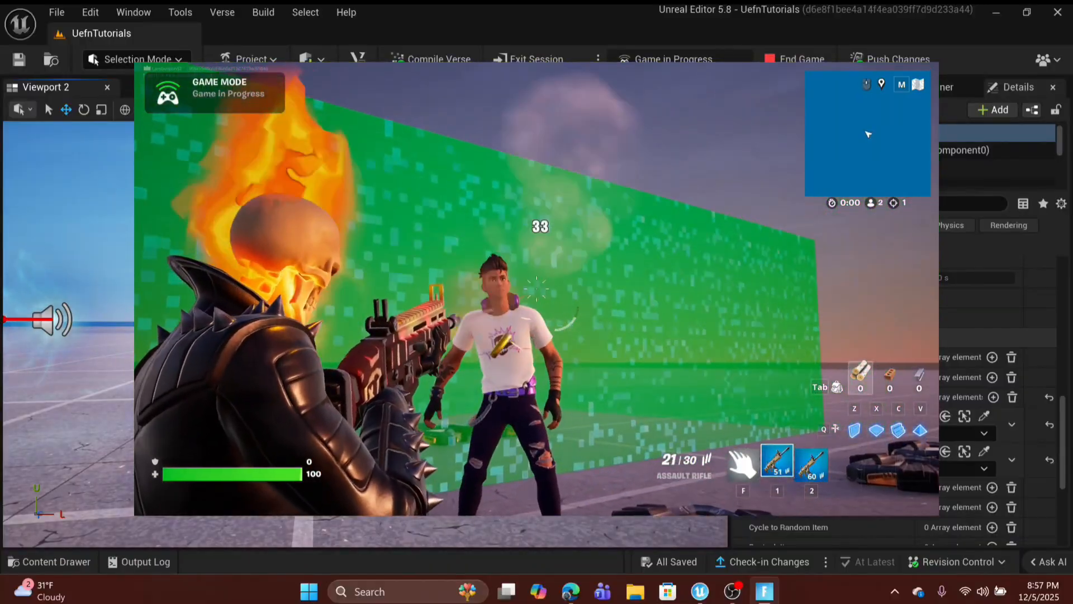
{"action": "left_click", "coordinate": [536, 288]}
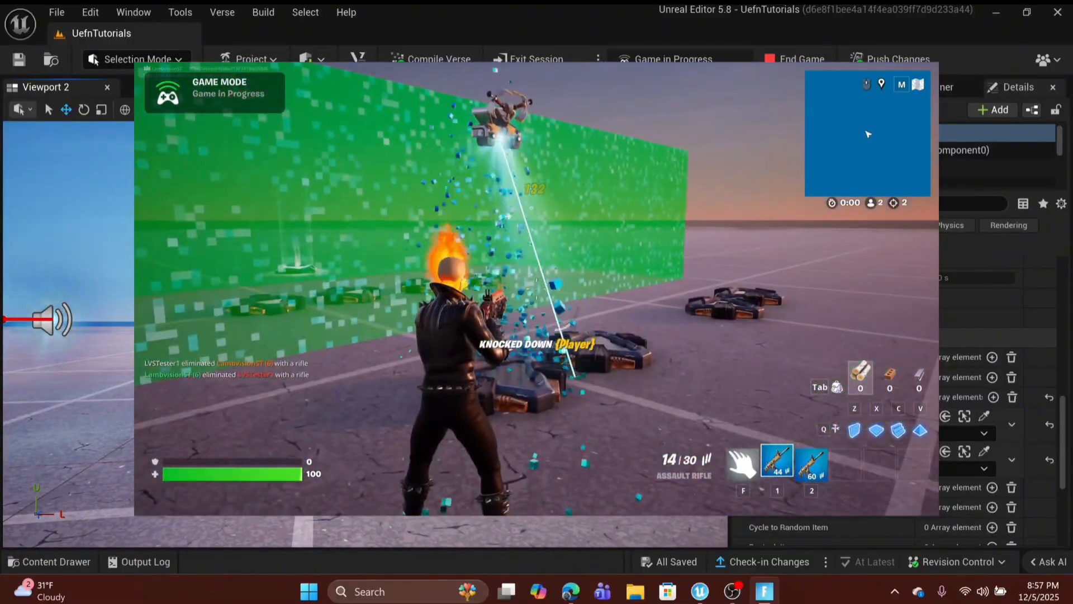
Switch to the second assault rifle and check both players' teams on the scoreboard after the elimination
{"action": "key", "text": "2"}
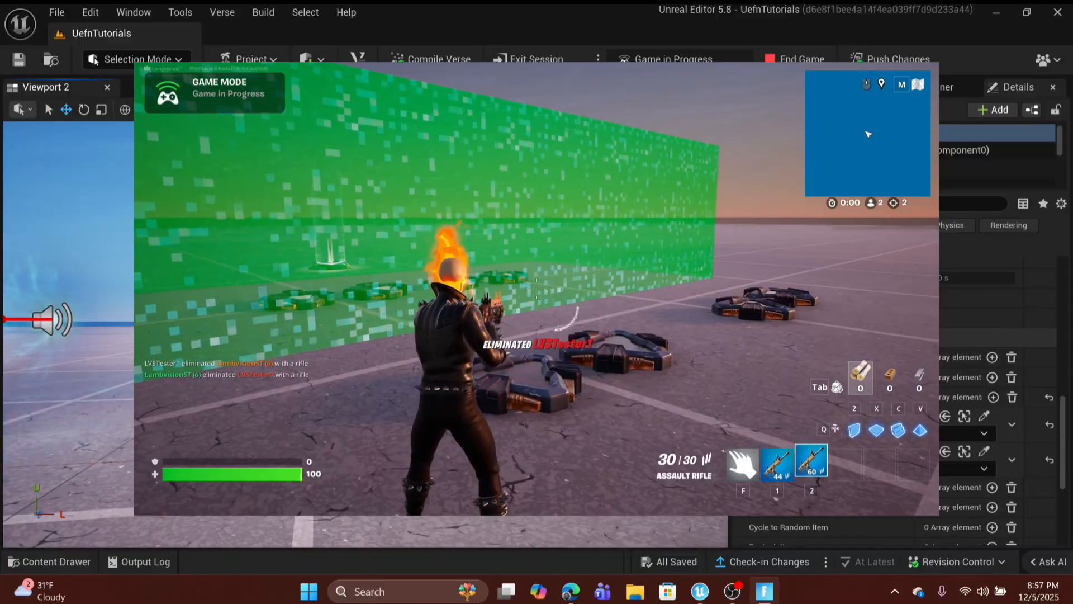
{"action": "key", "text": "g"}
{"action": "key", "text": "m"}
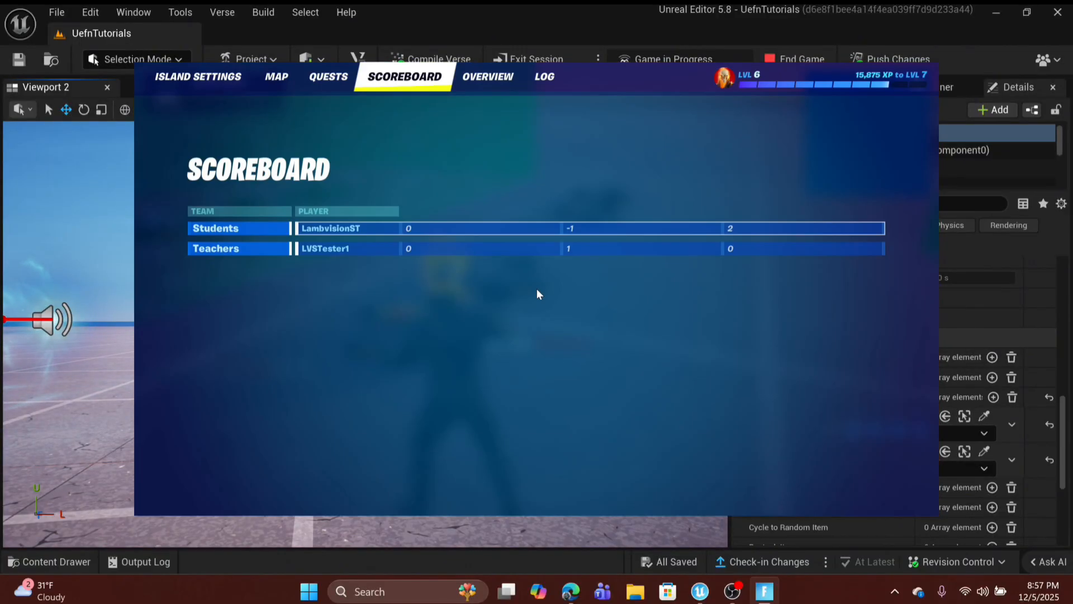
{"action": "key", "text": "Escape"}
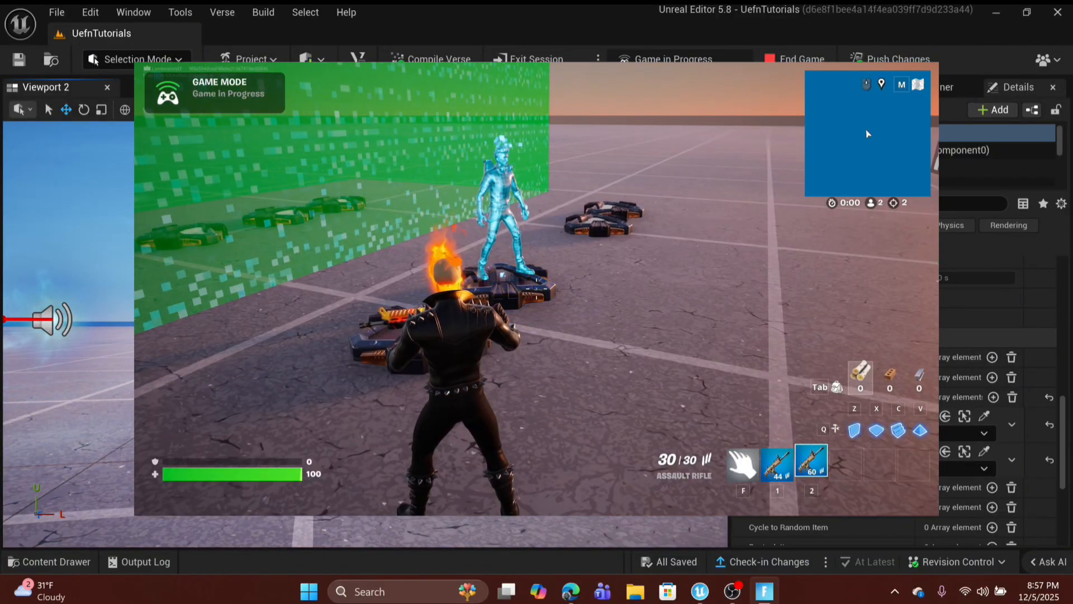
Drop the second assault rifle from the inventory, keeping only the first one, and return to the game
{"action": "key", "text": "q"}
{"action": "key", "text": "q"}
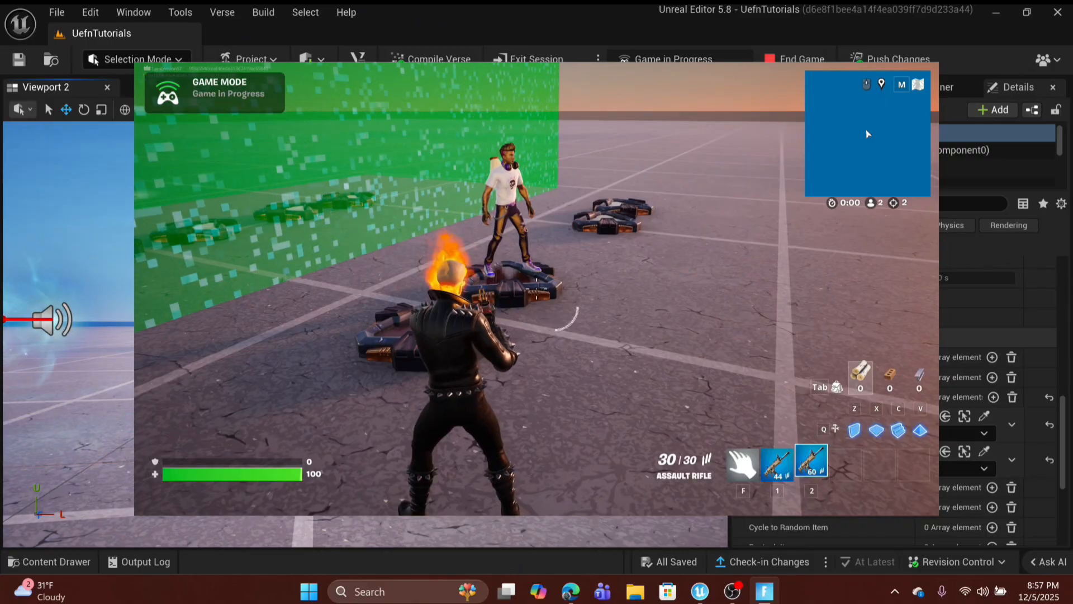
{"action": "key", "text": "Tab"}
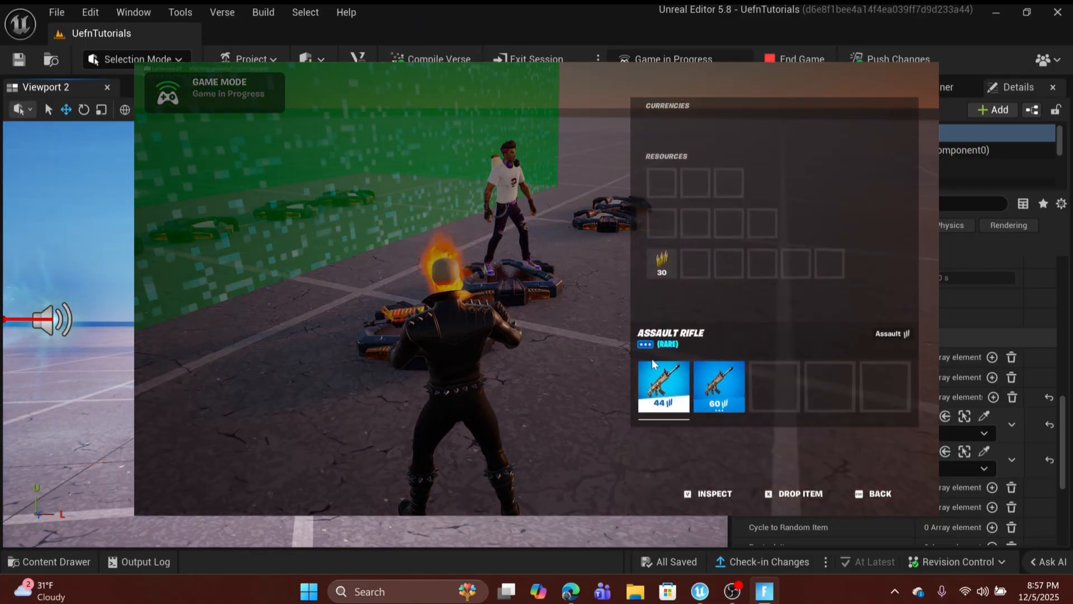
{"action": "left_click", "coordinate": [709, 389]}
{"action": "key", "text": "x"}
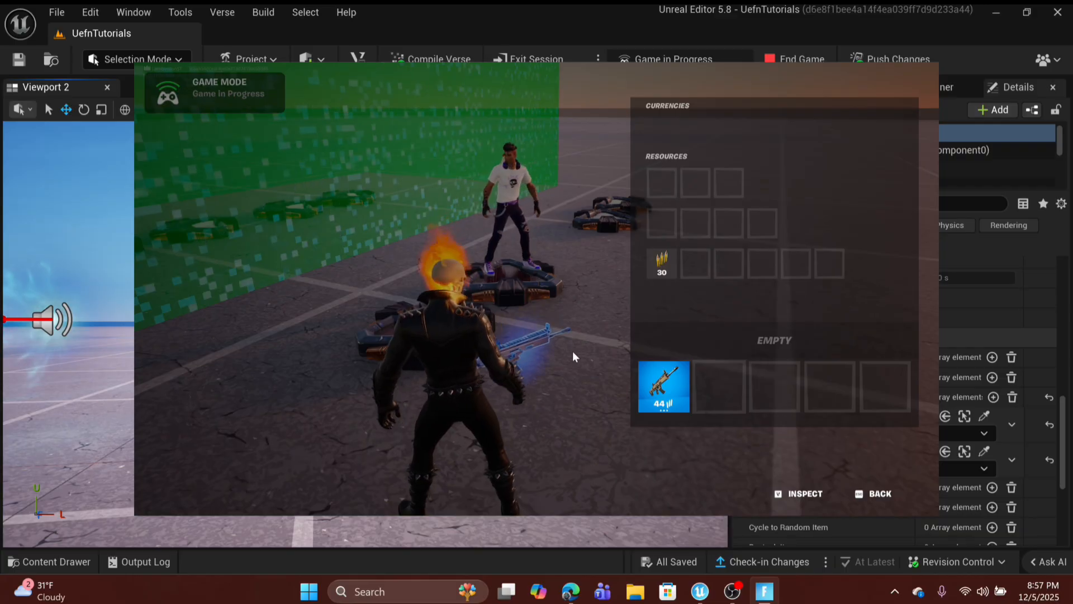
{"action": "left_click", "coordinate": [883, 495]}
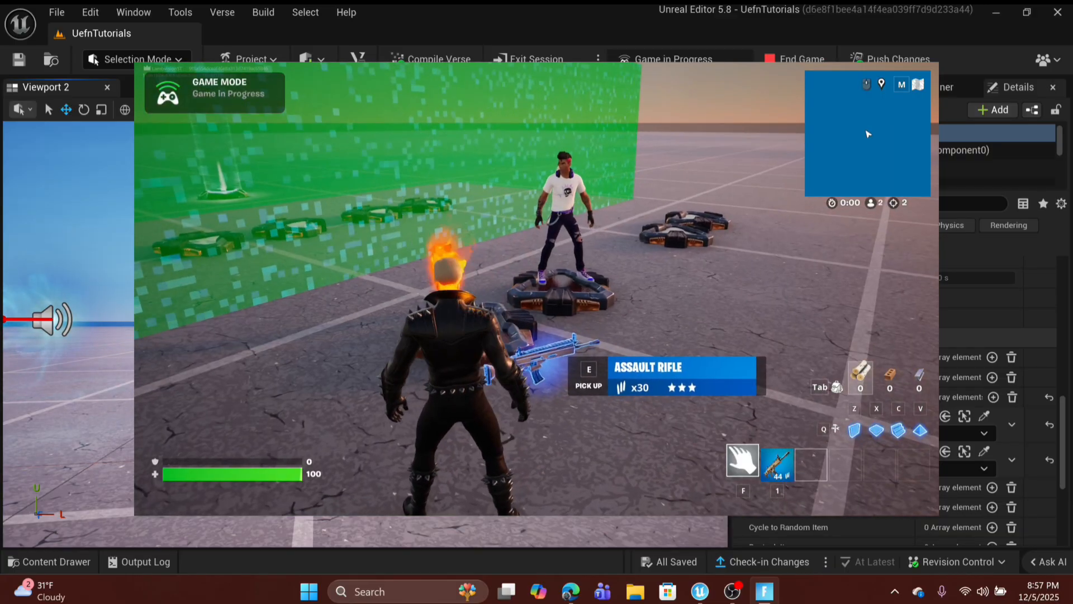
Equip the remaining assault rifle, aim at the player respawned on the outside spawn pad and eliminate it again
{"action": "key", "text": "1"}
{"action": "right_click", "coordinate": [537, 289]}
{"action": "left_click", "coordinate": [537, 288]}
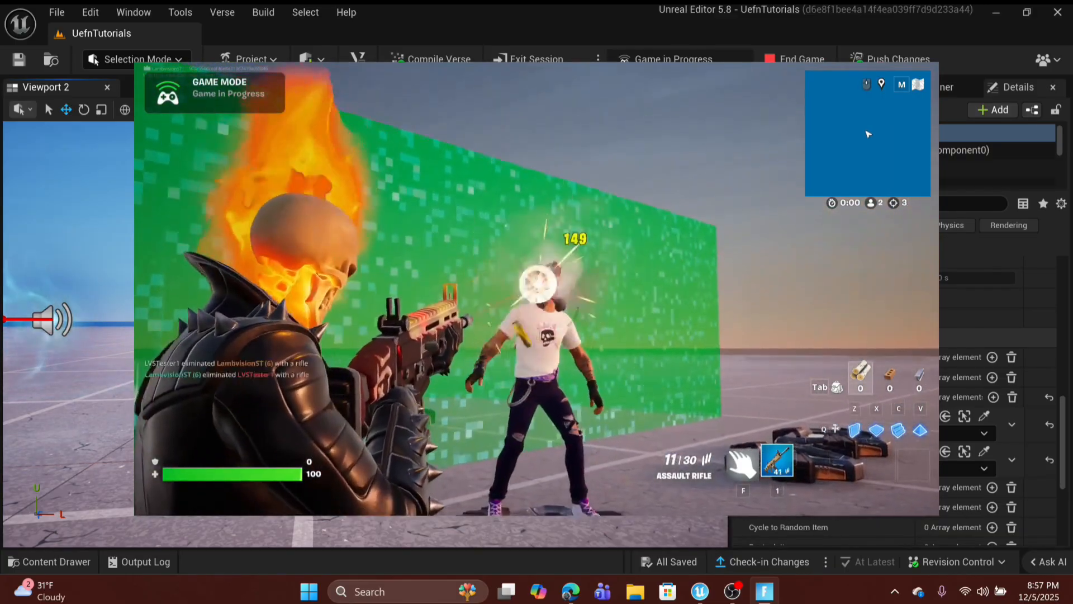